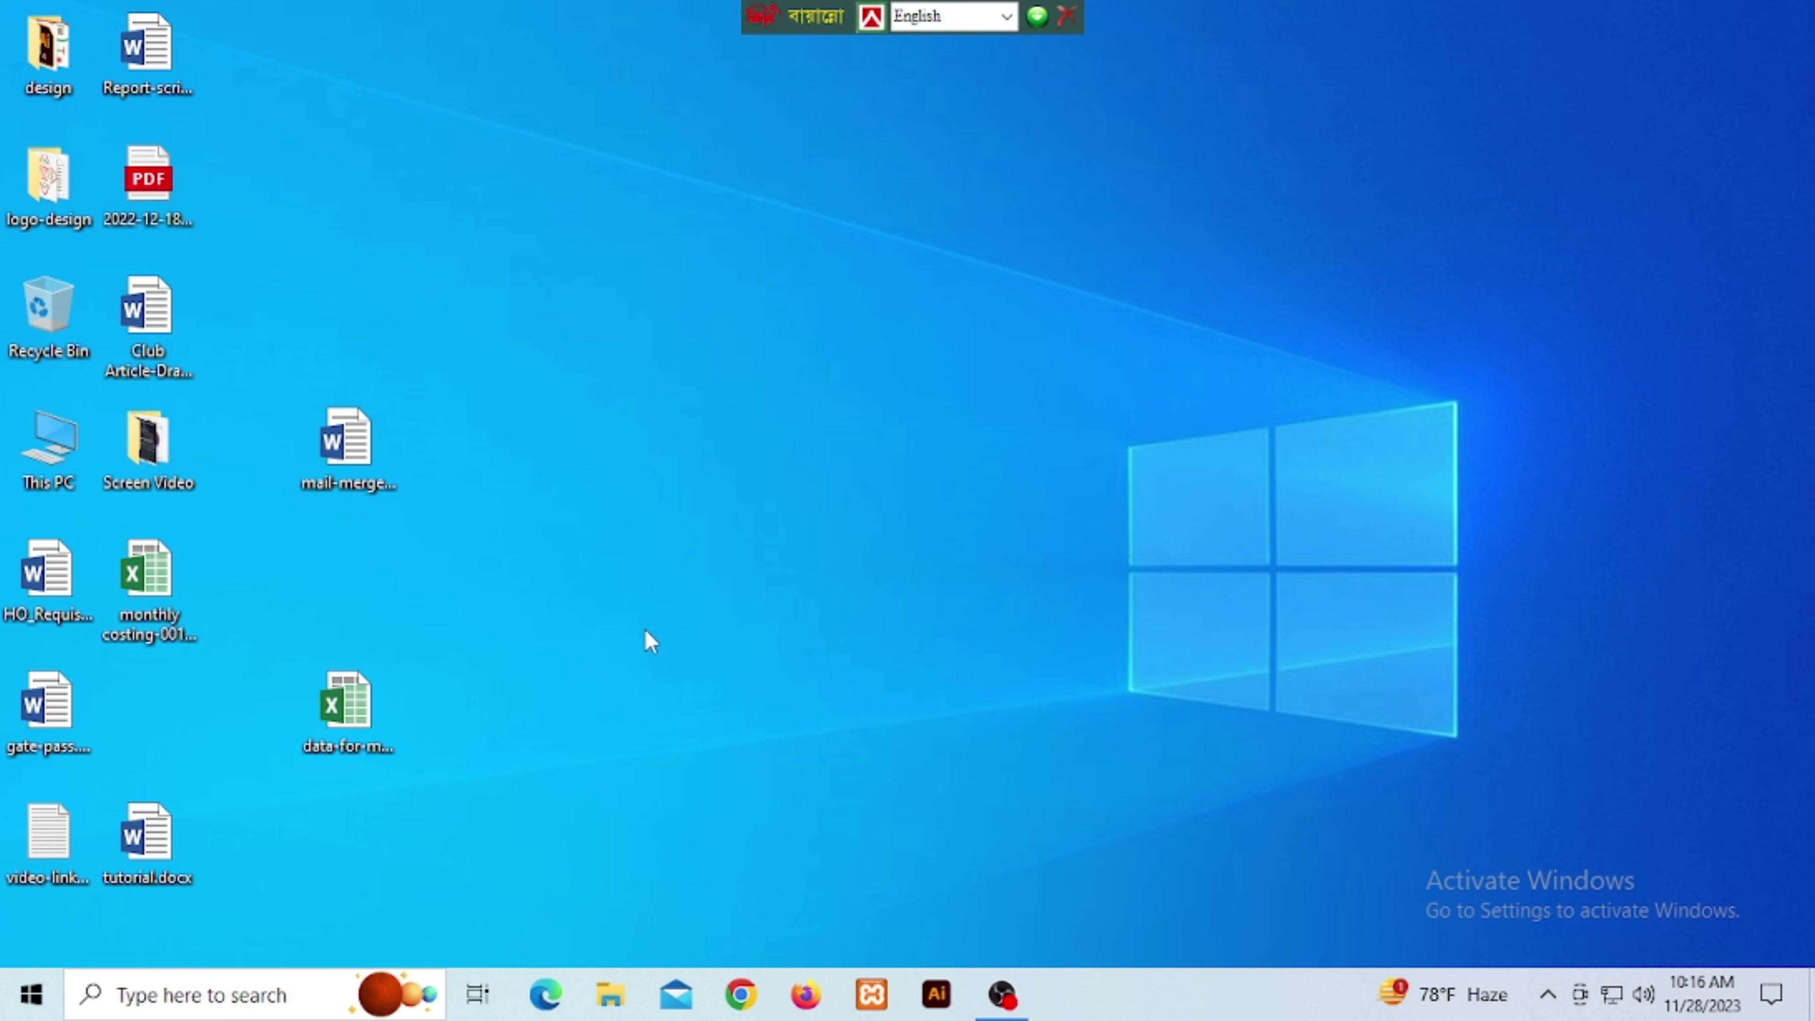
Open the student data workbook and look over its column headers, including Address.
double_click(338, 719)
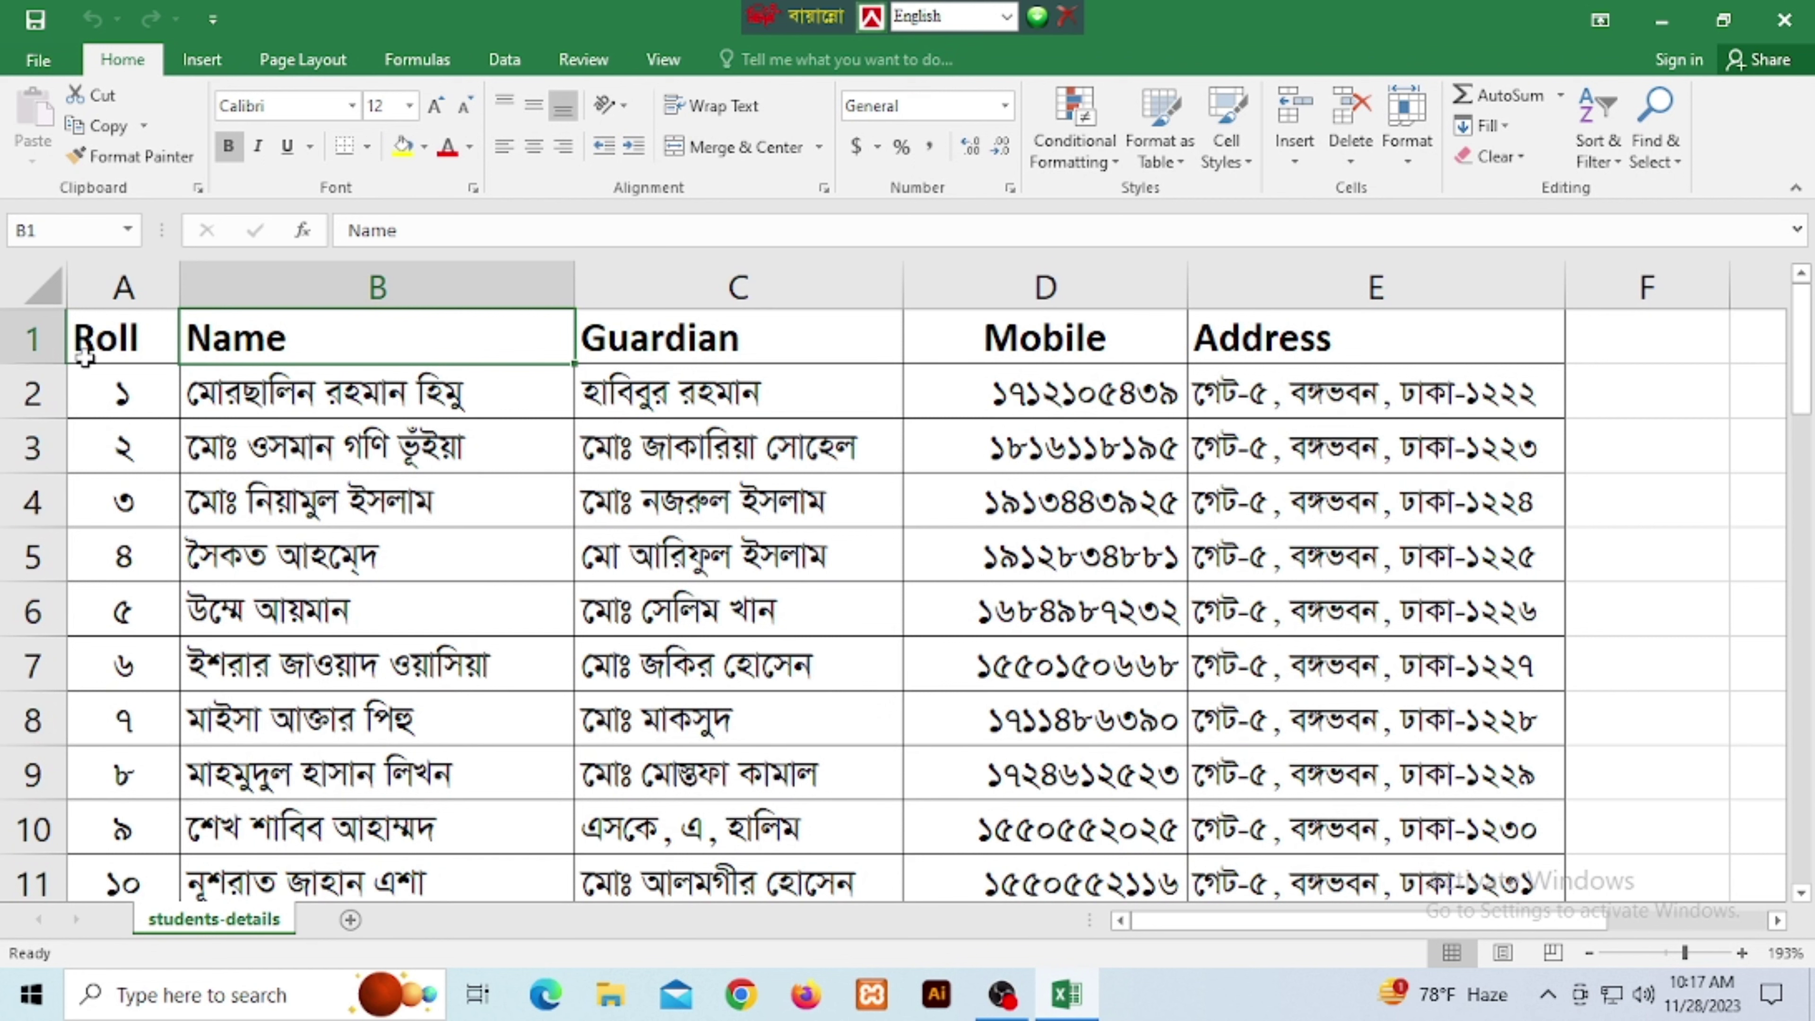
click(133, 339)
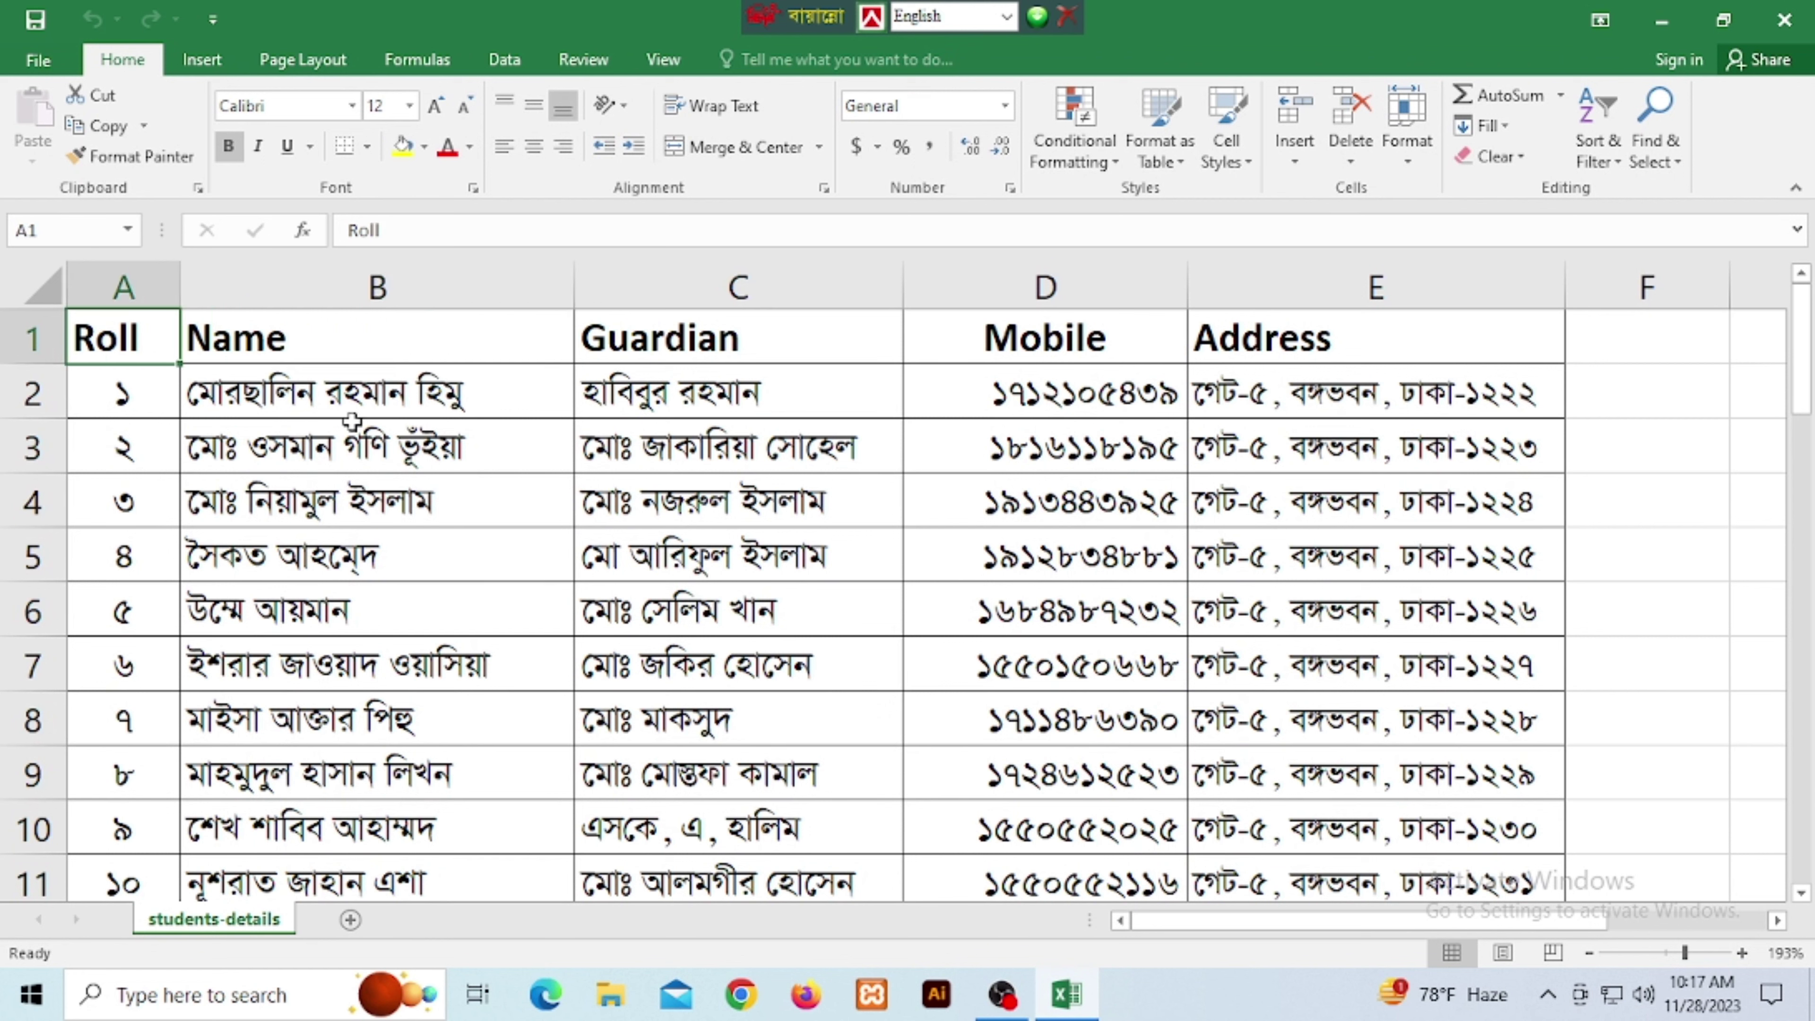
click(1279, 396)
click(100, 343)
click(264, 349)
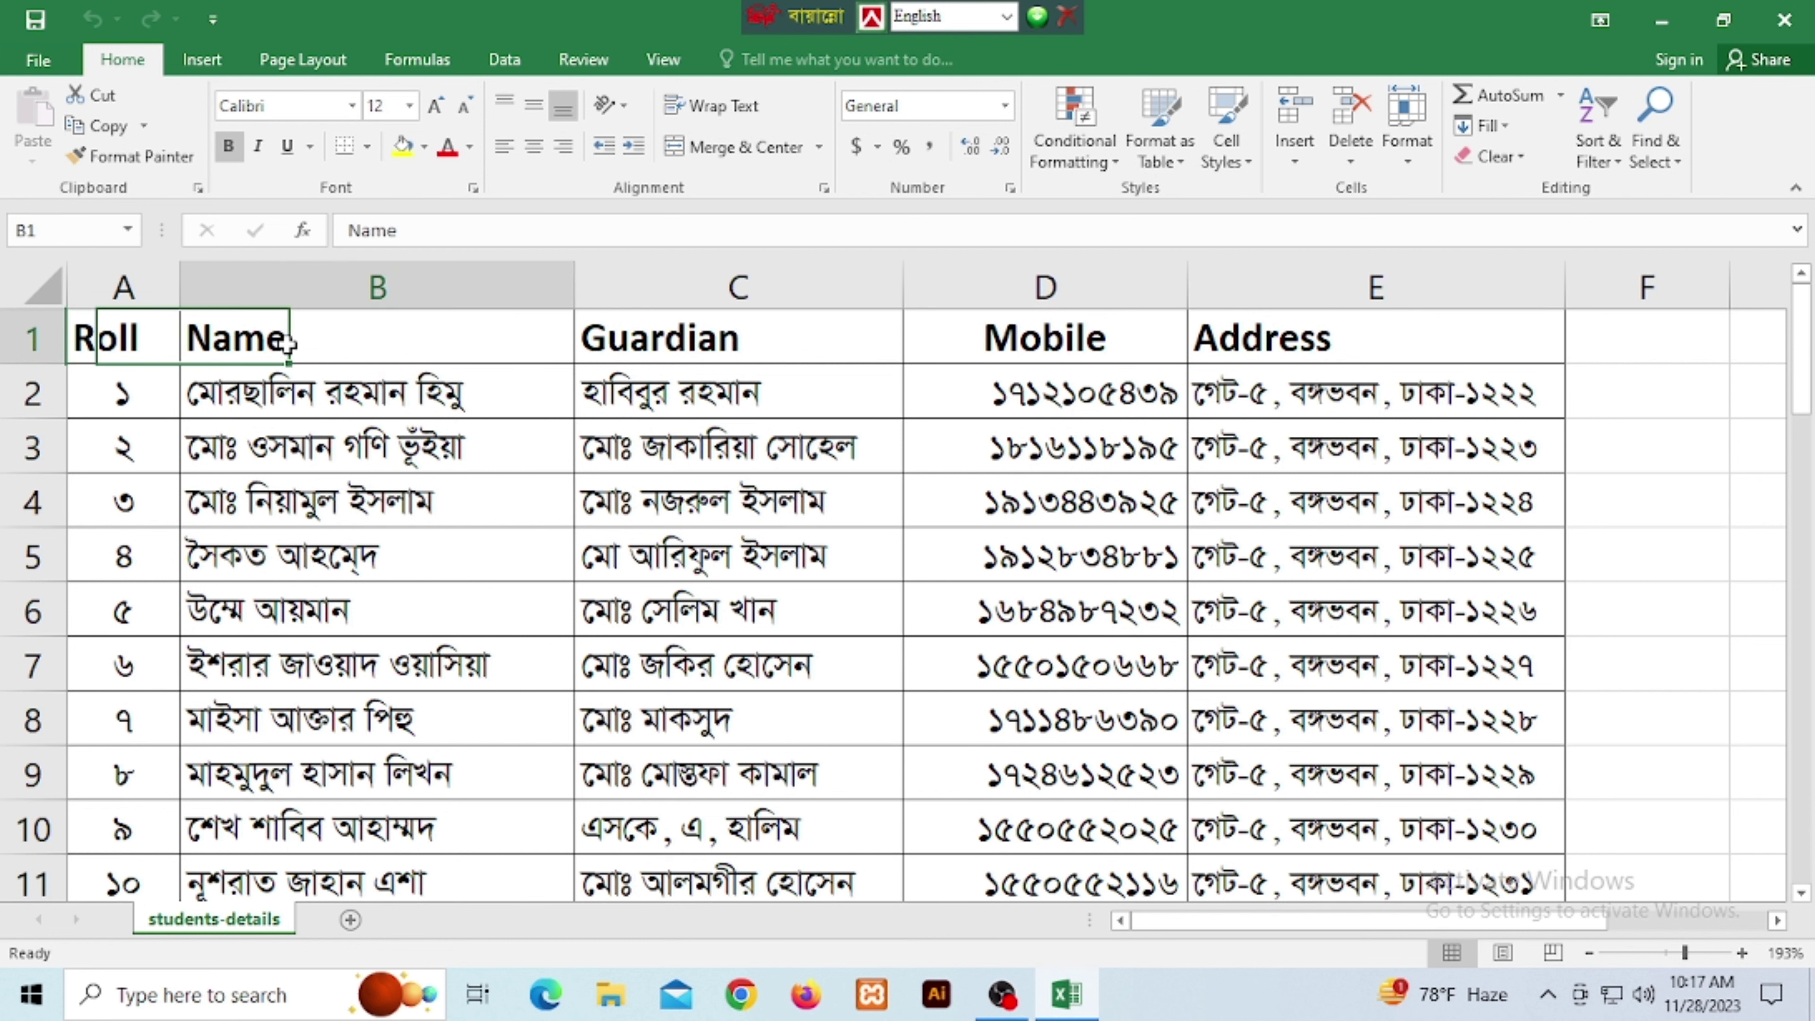
click(721, 349)
click(1064, 354)
click(1300, 340)
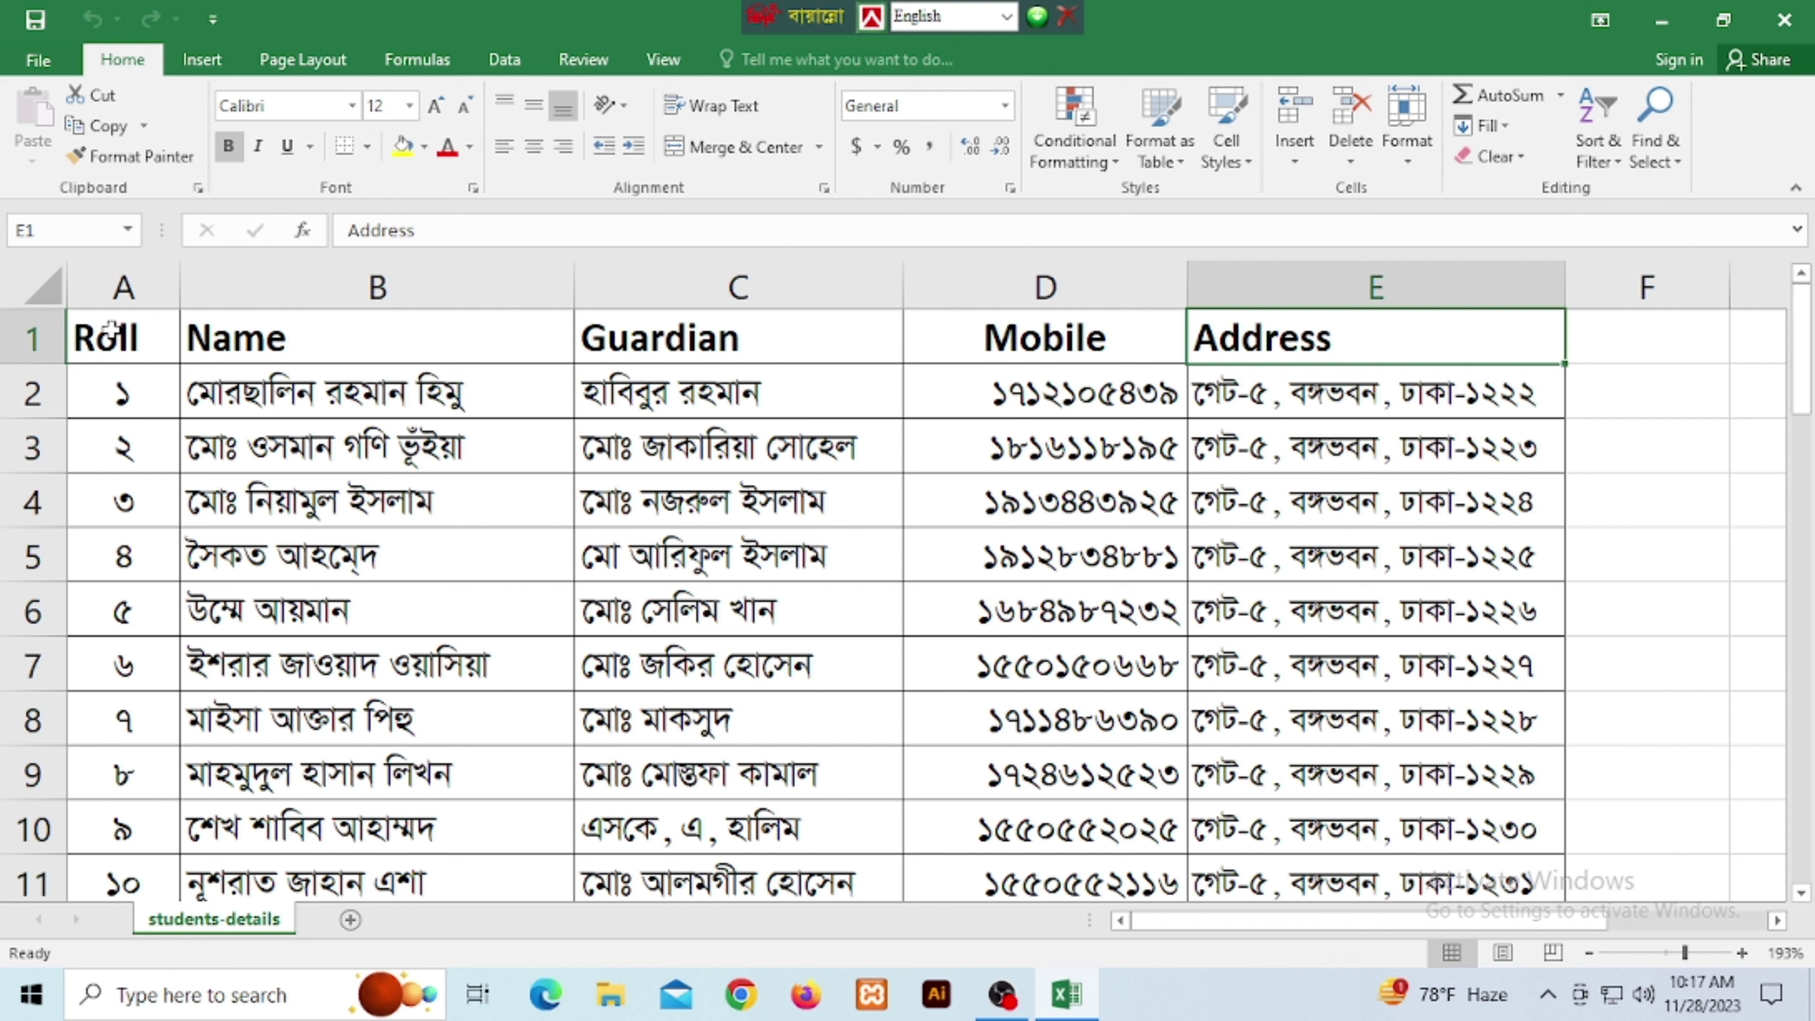
drag(117, 336, 1477, 348)
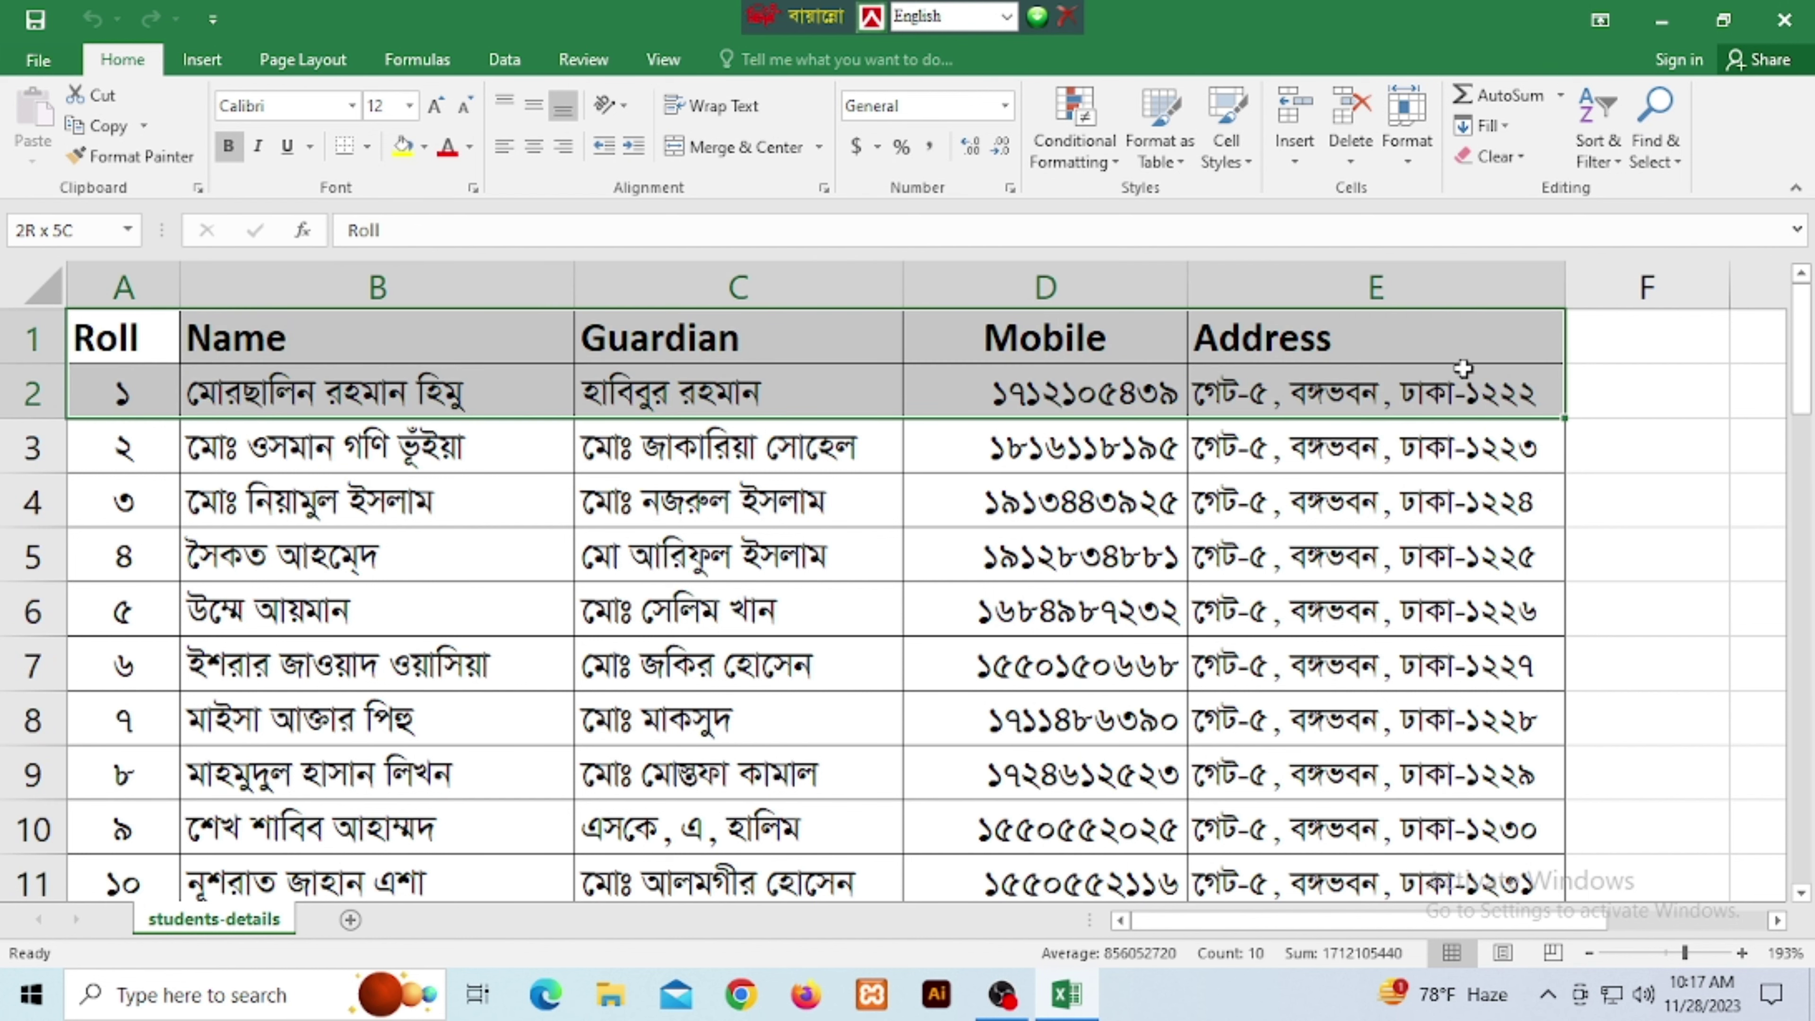
Select the Roll, Guardian, Address and Mobile columns and scroll through the student rows.
click(343, 511)
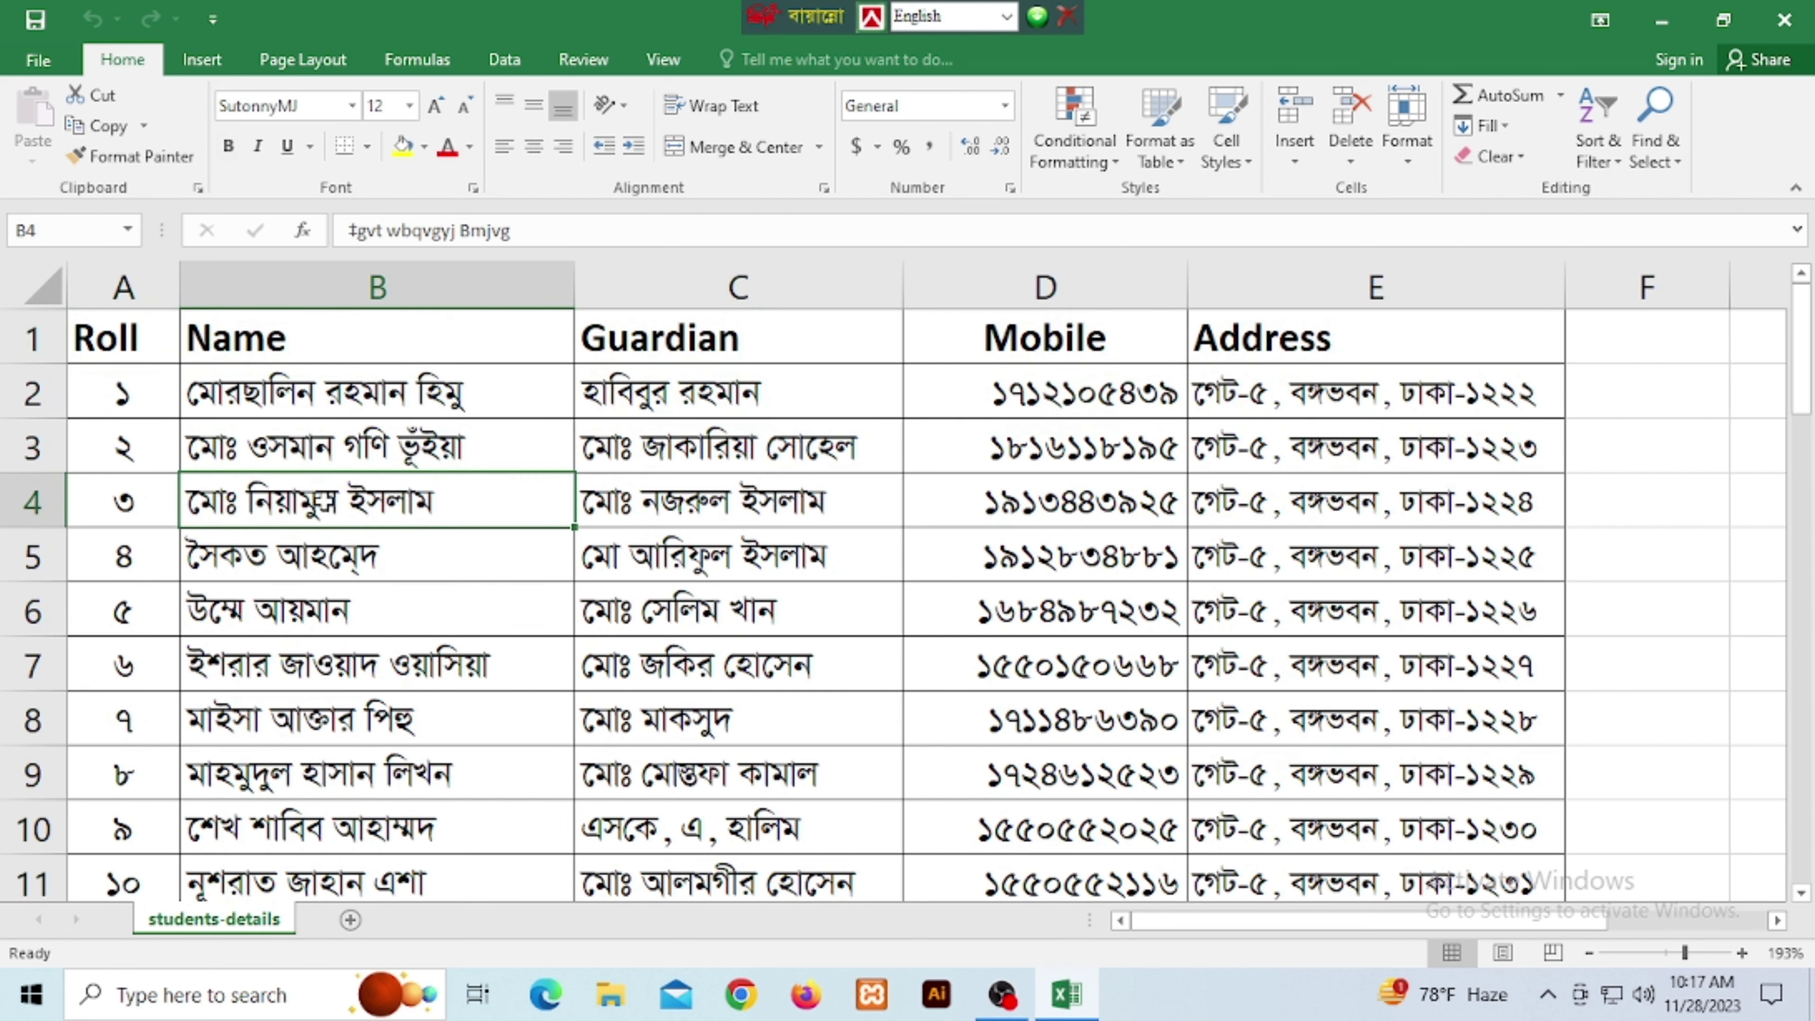
click(109, 290)
drag(109, 290, 114, 289)
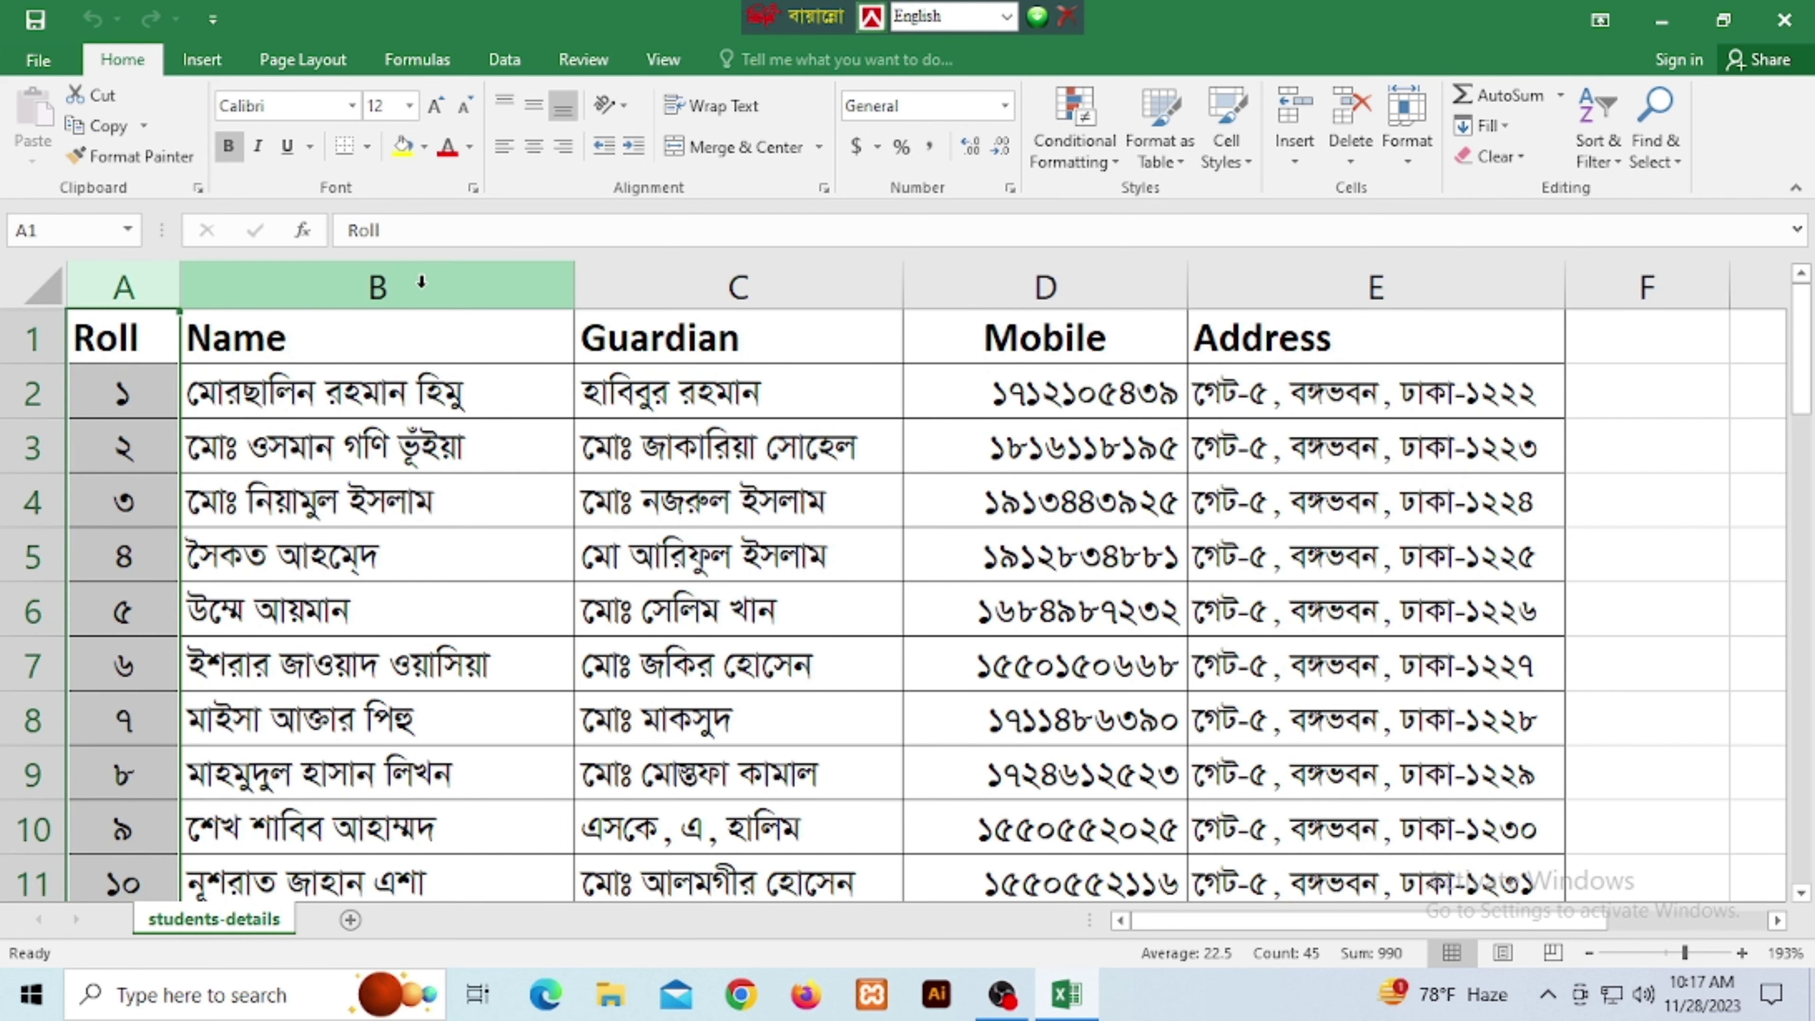
ctrl+click(701, 282)
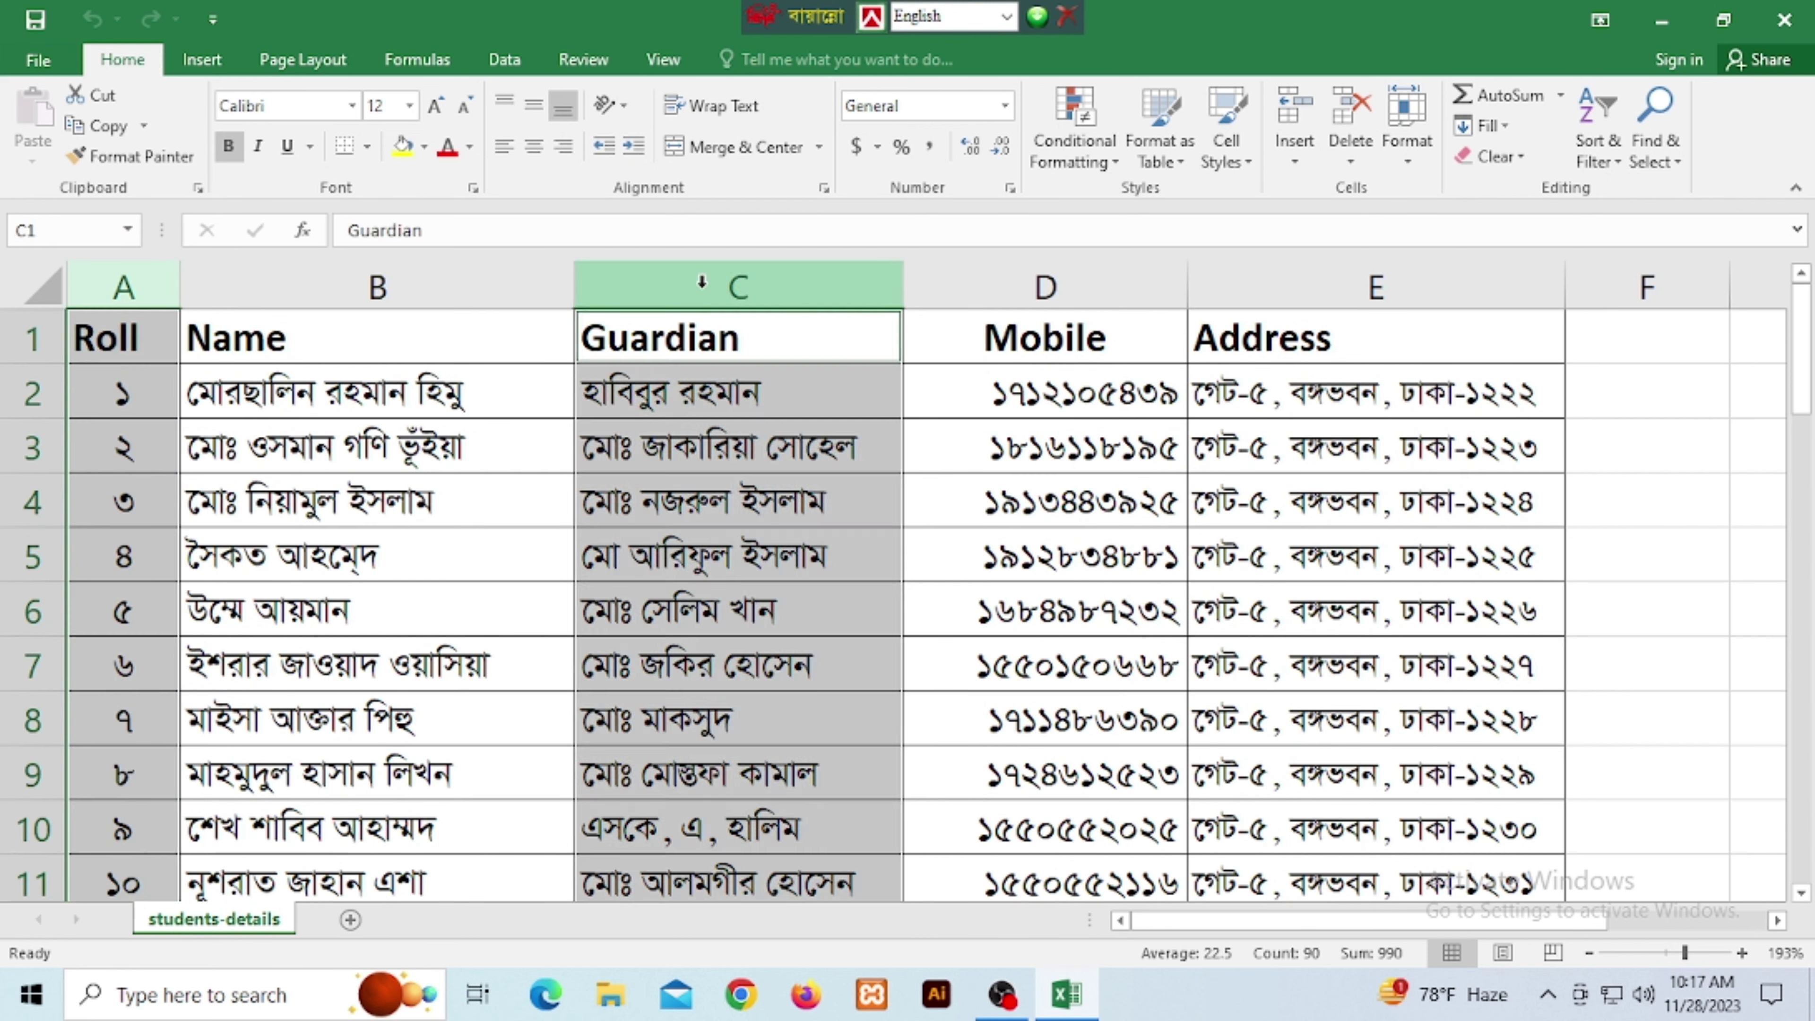
ctrl+click(1282, 279)
ctrl+click(1054, 284)
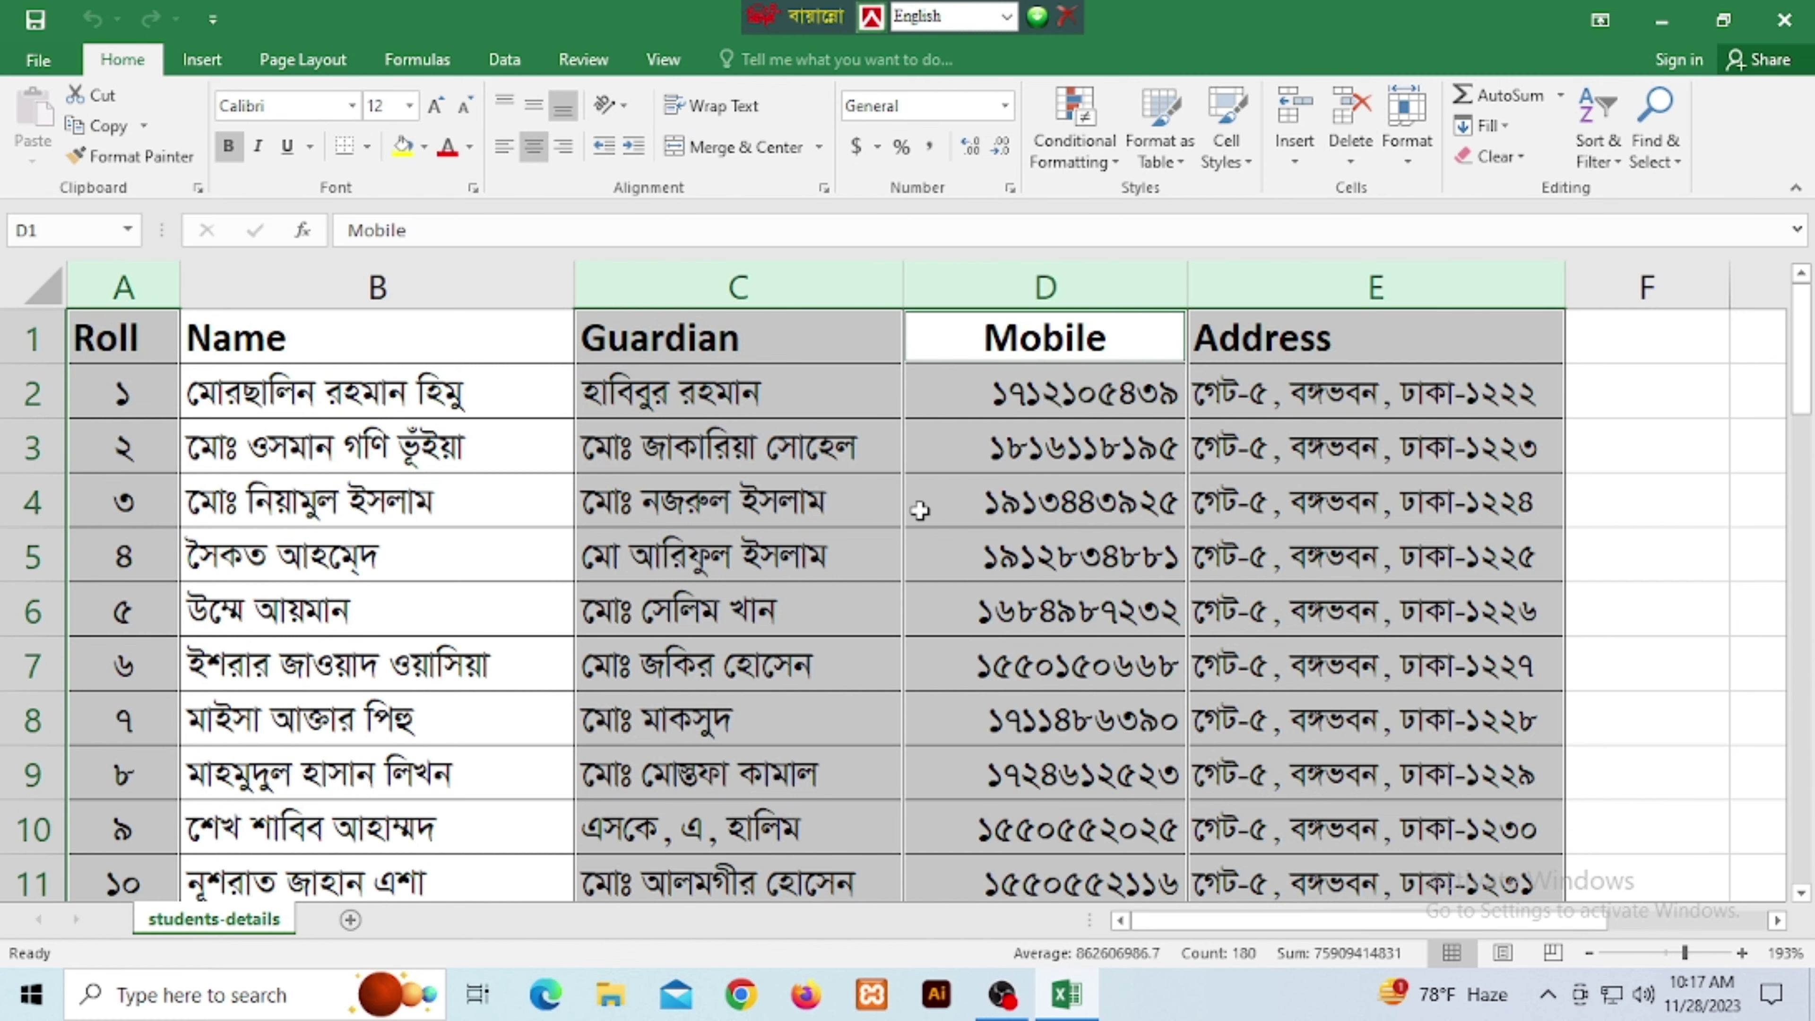
scroll(307, 683, down, 1)
scroll(504, 650, down, 7)
scroll(500, 657, down, 8)
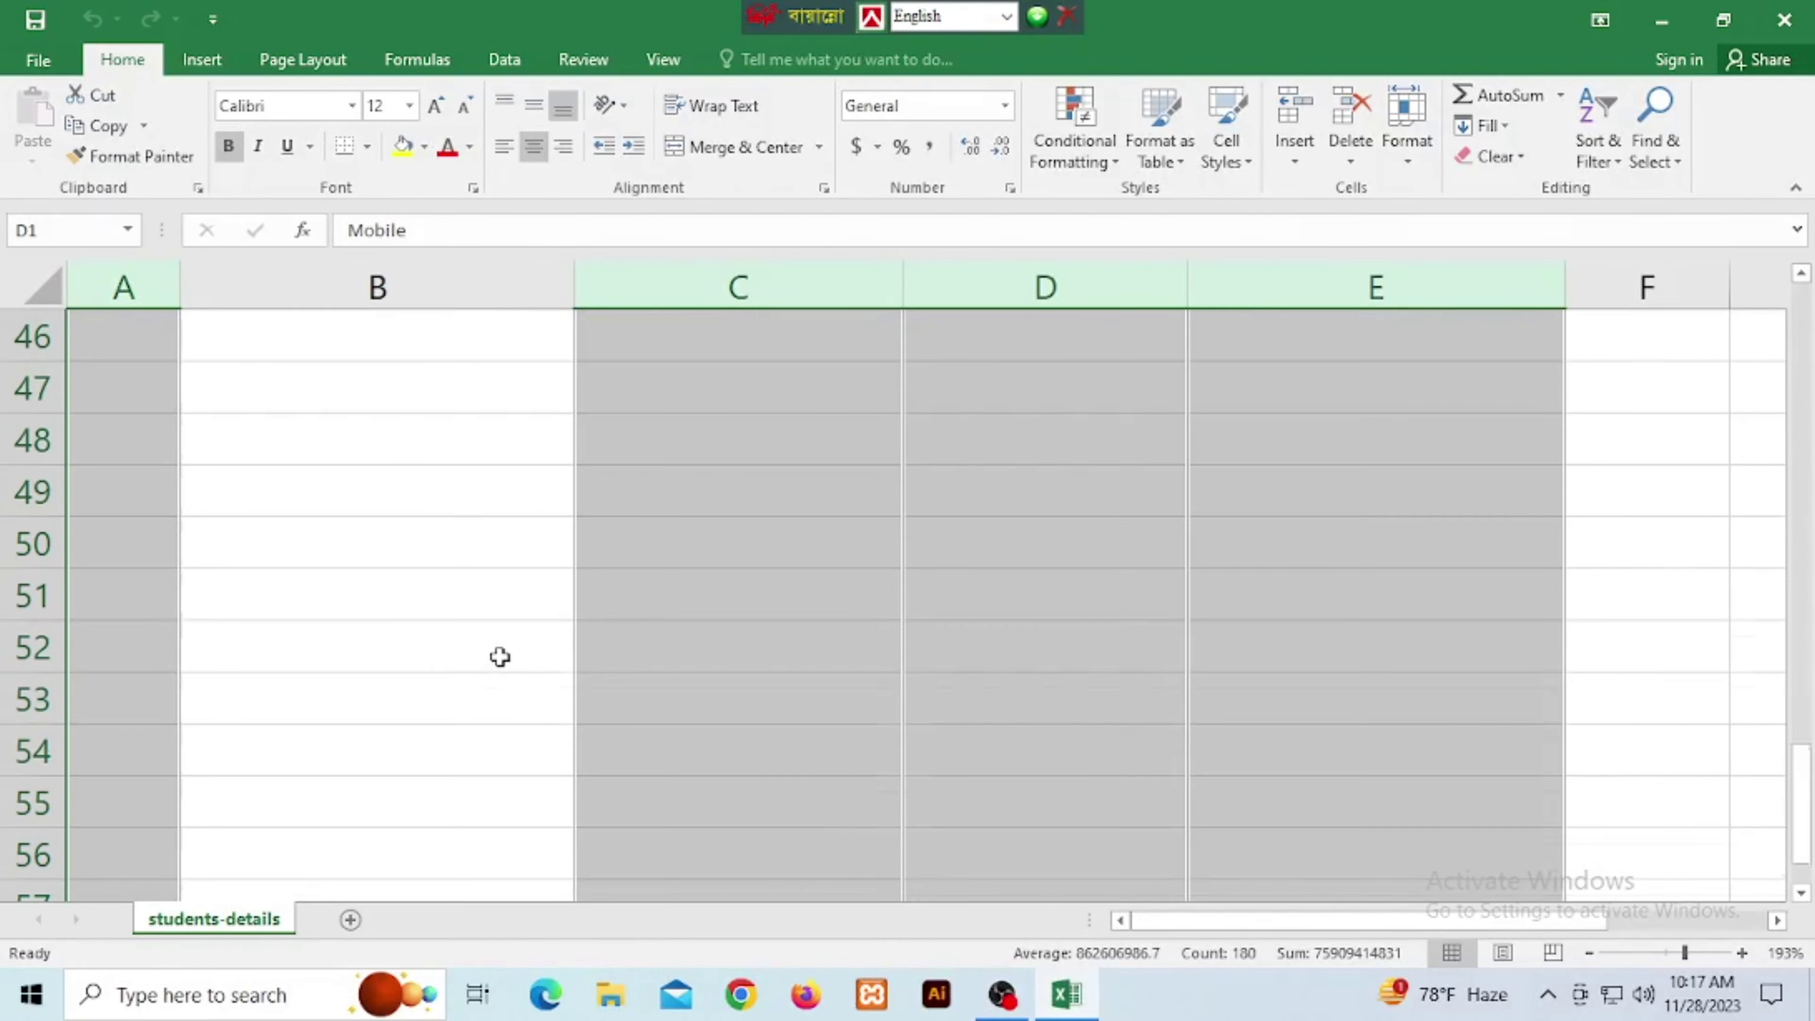
scroll(503, 650, up, 3)
scroll(508, 650, down, 1)
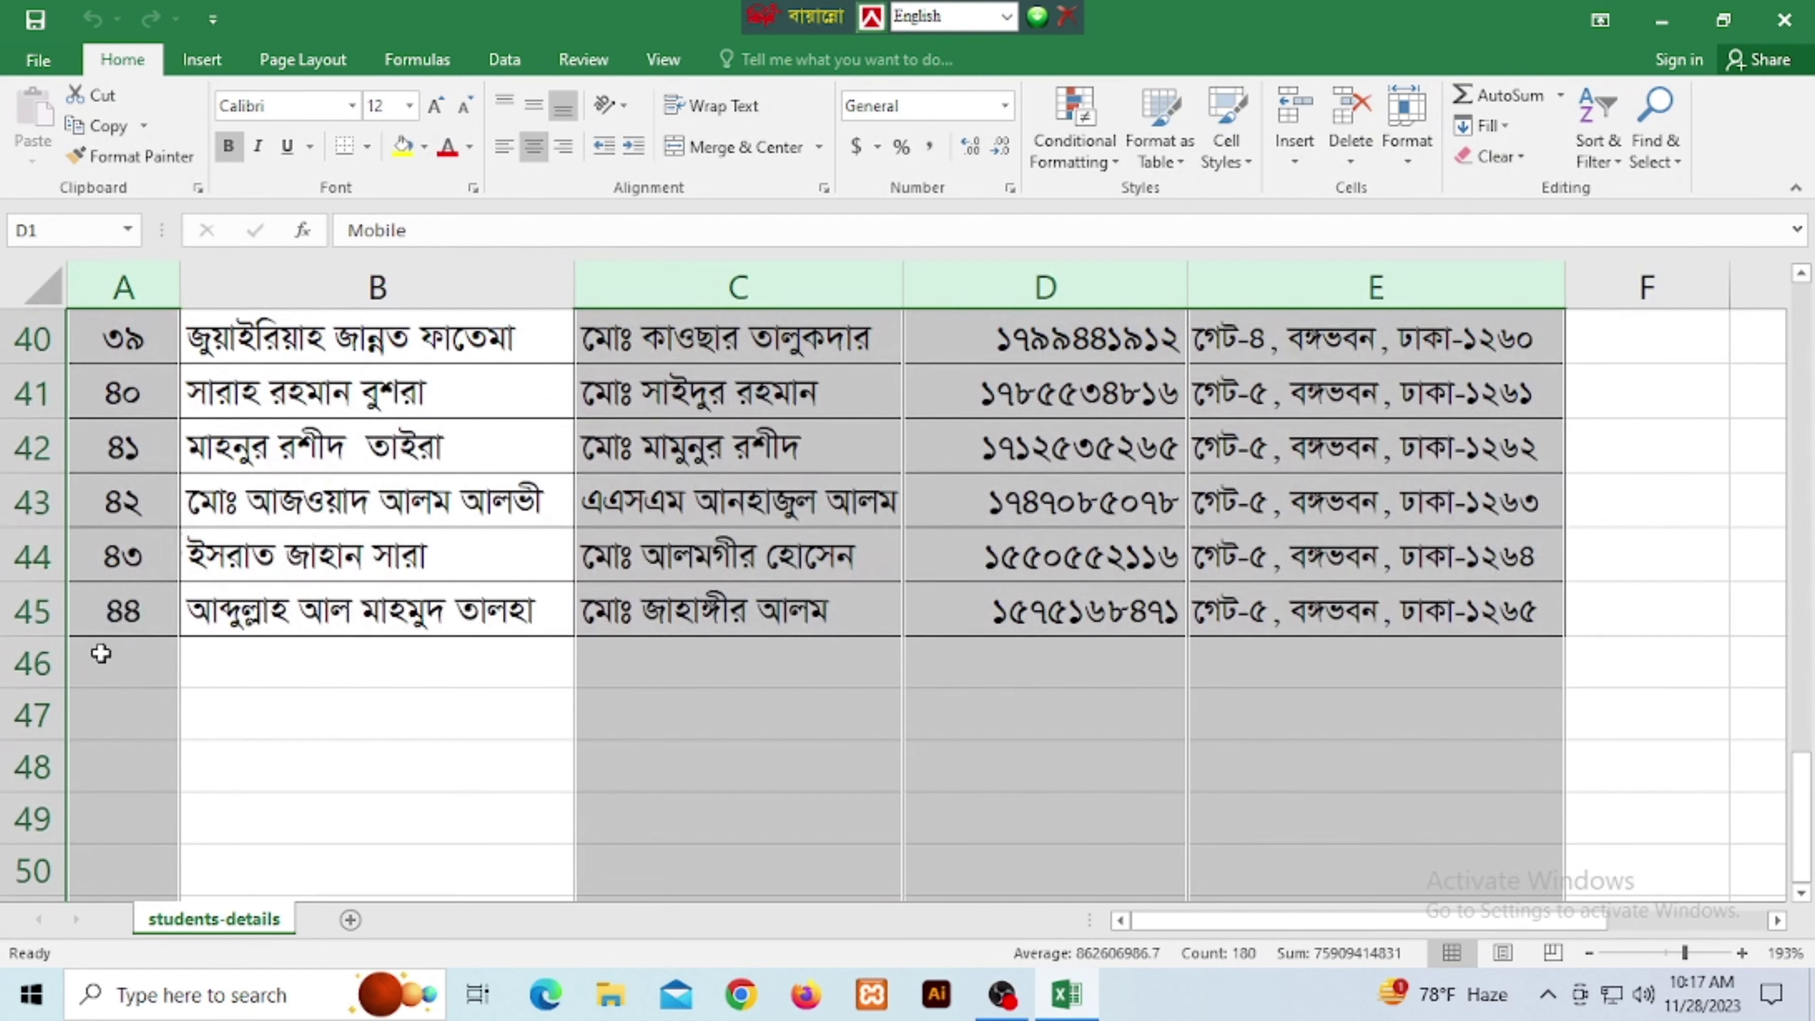
Clear the column selection, check the last student's address, and close the workbook.
click(114, 612)
click(1513, 609)
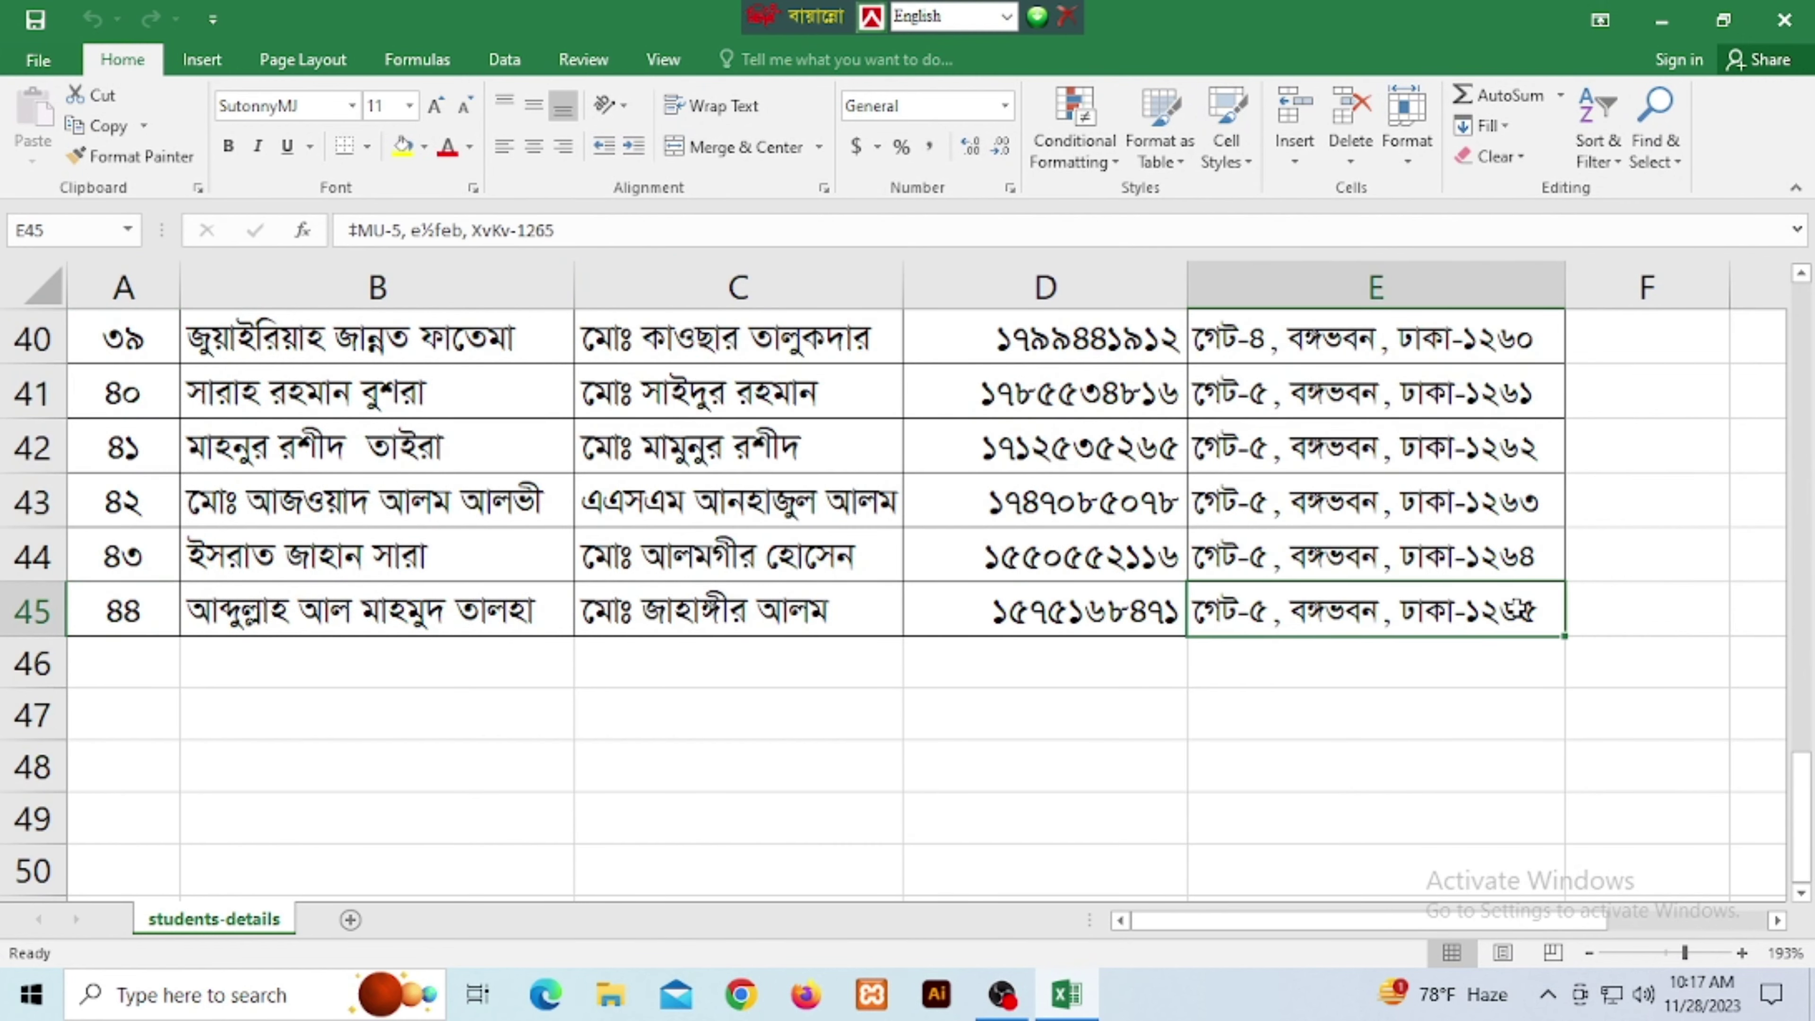
scroll(803, 586, up, 5)
scroll(769, 585, up, 5)
scroll(726, 579, up, 3)
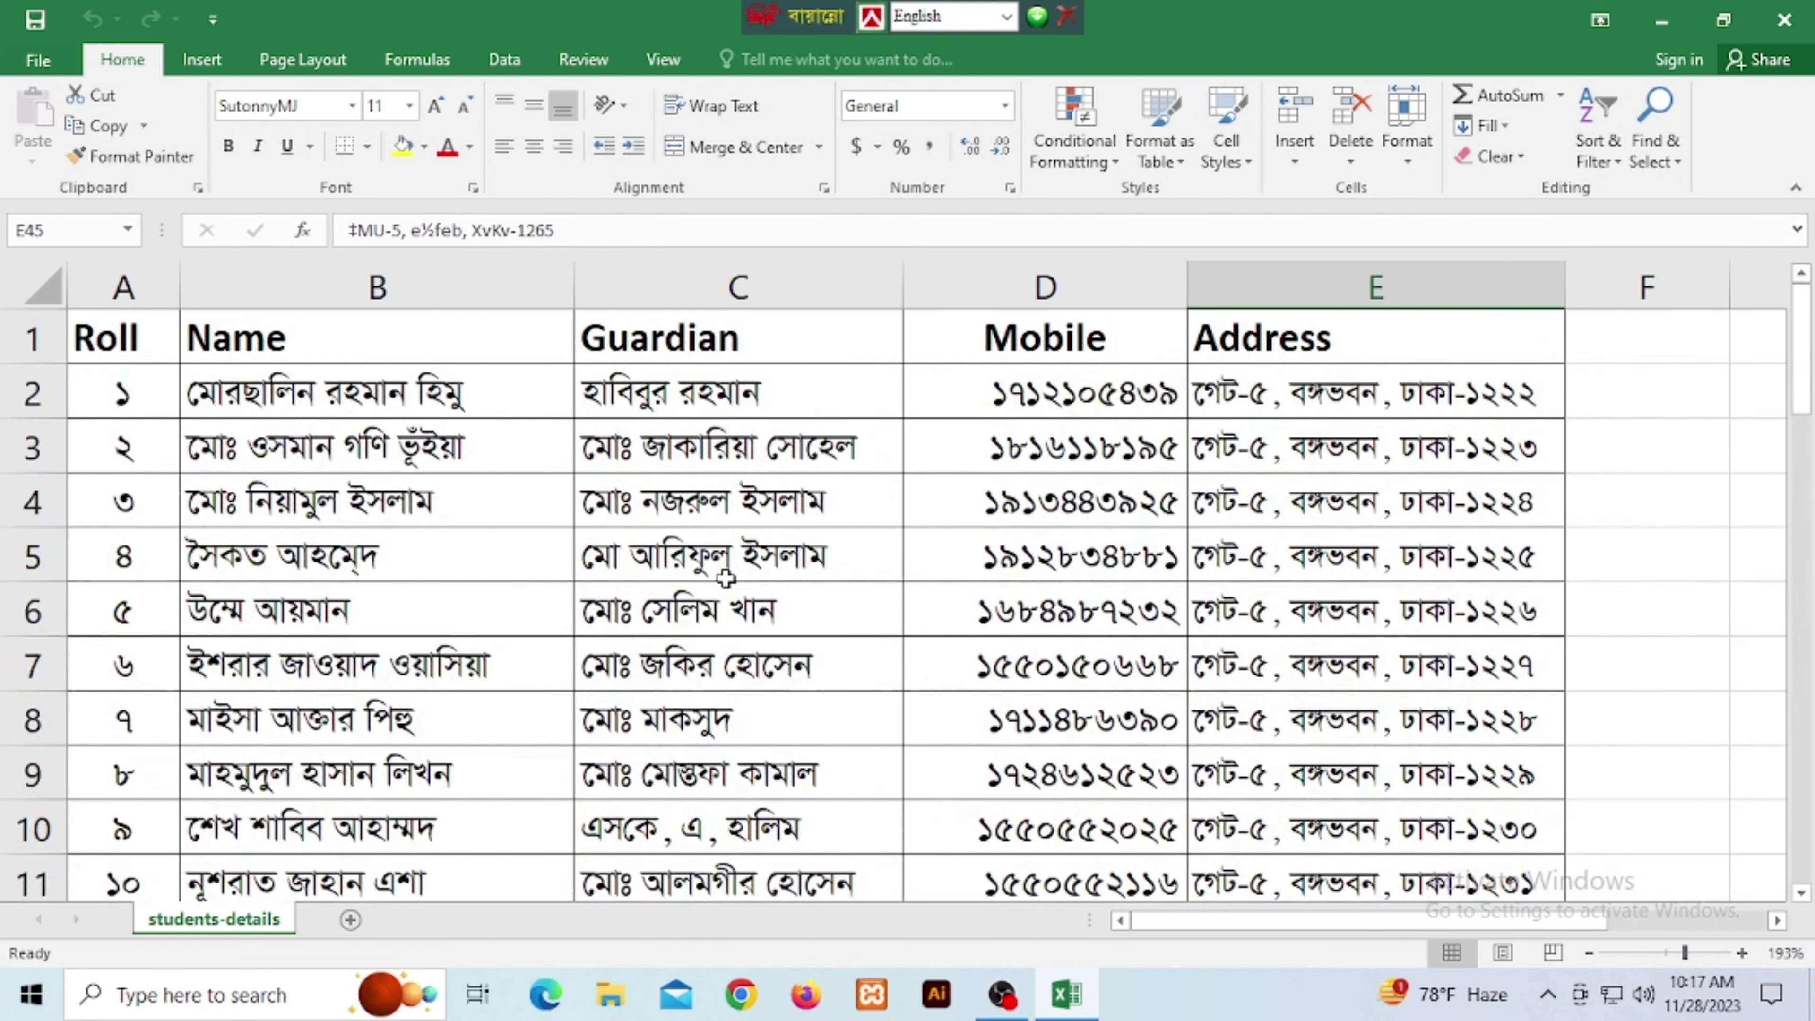
click(1784, 19)
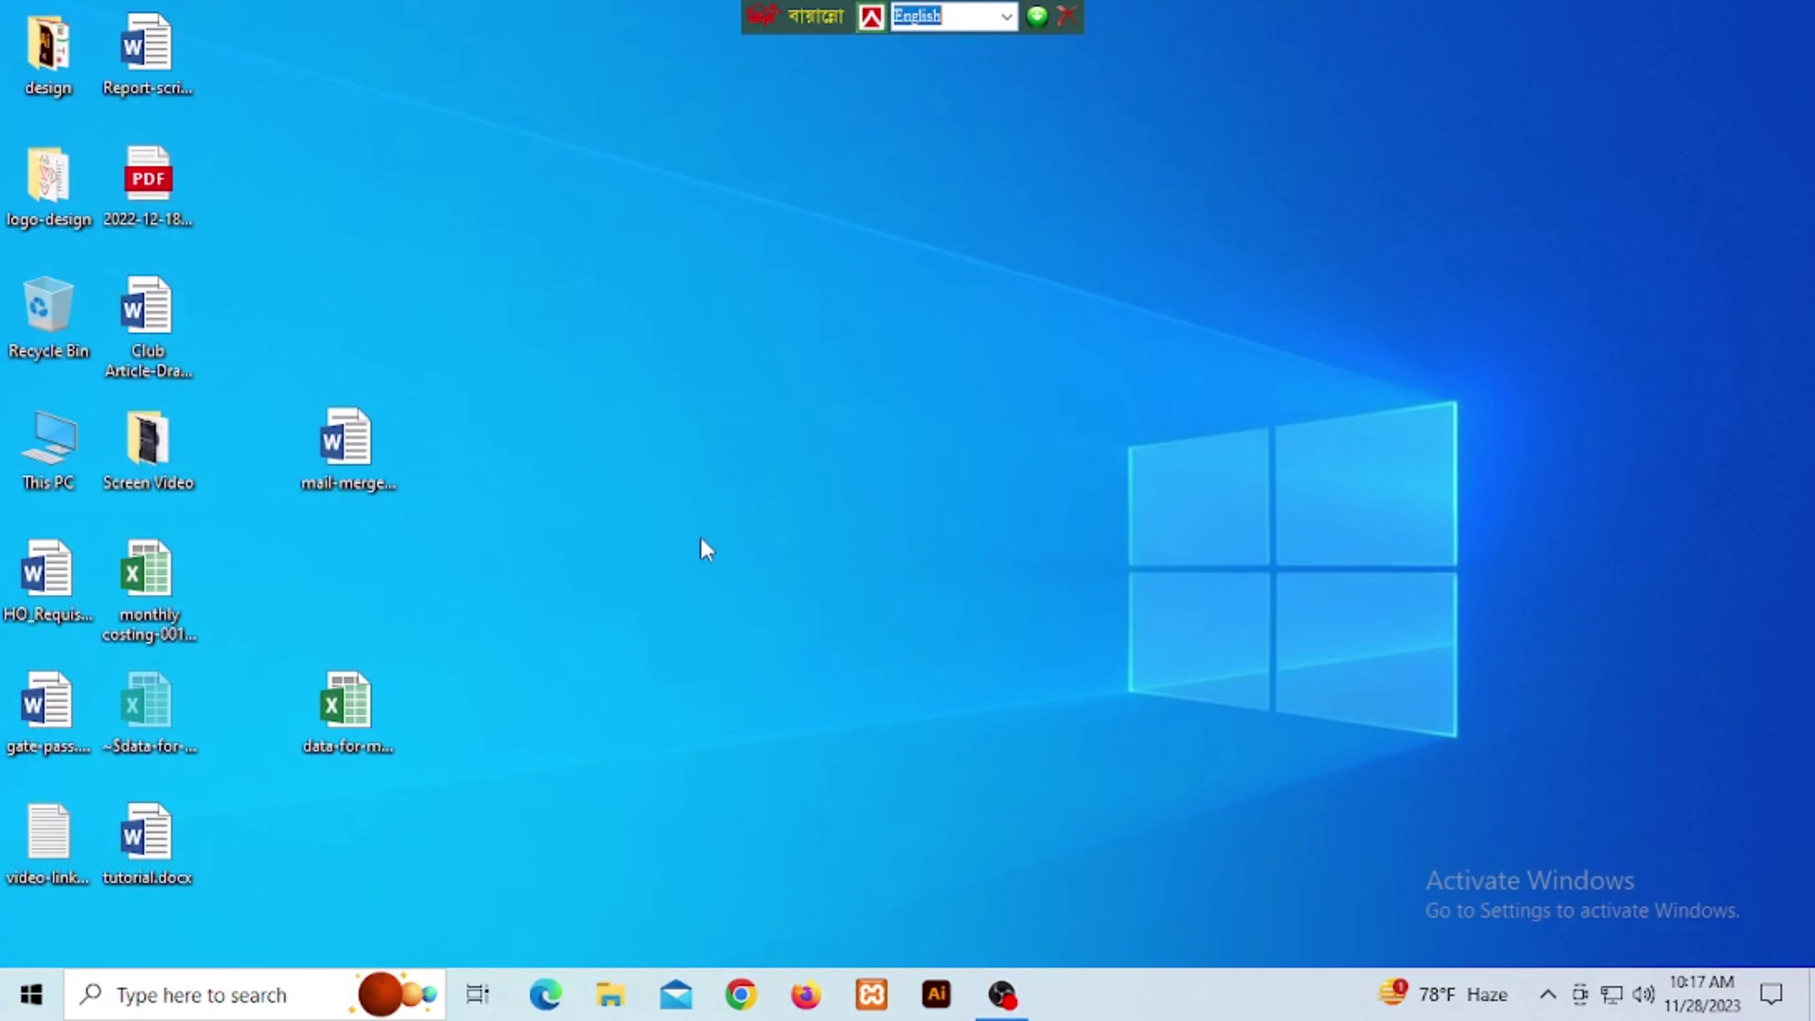
Refresh the desktop and open mail-merge-tutorial.docx.
right_click(600, 408)
click(633, 471)
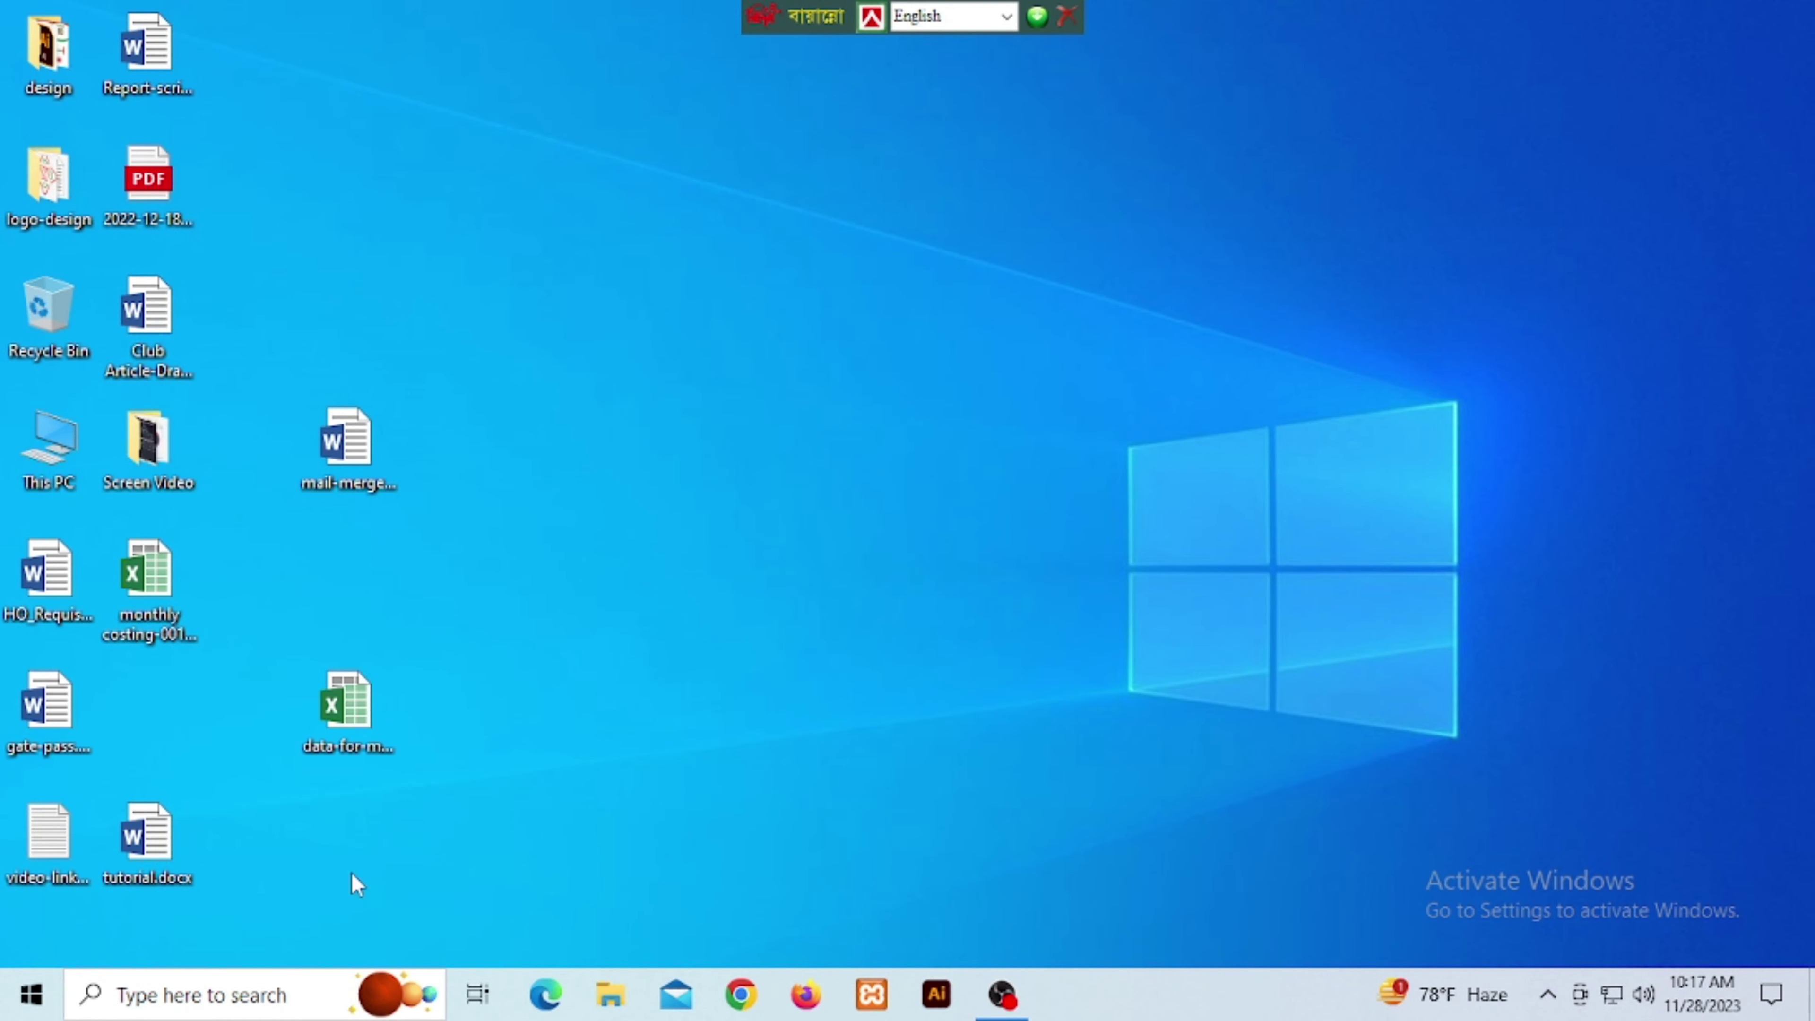
click(342, 437)
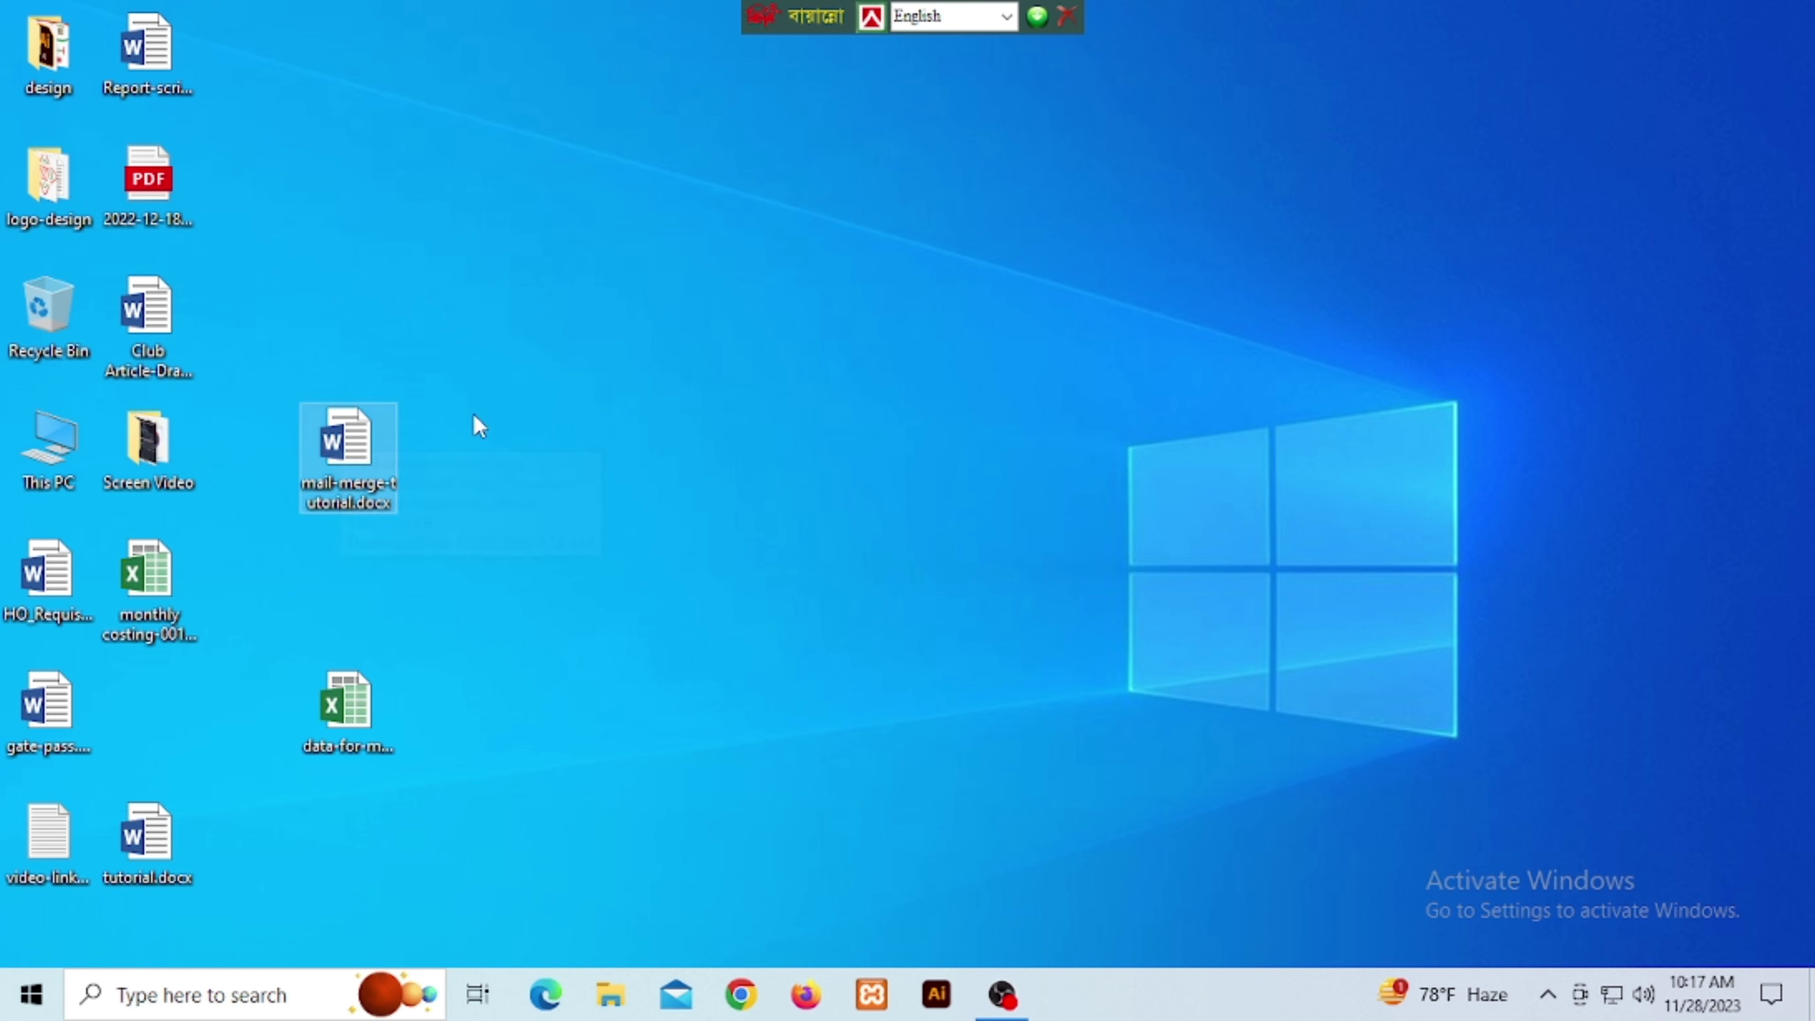
double_click(333, 452)
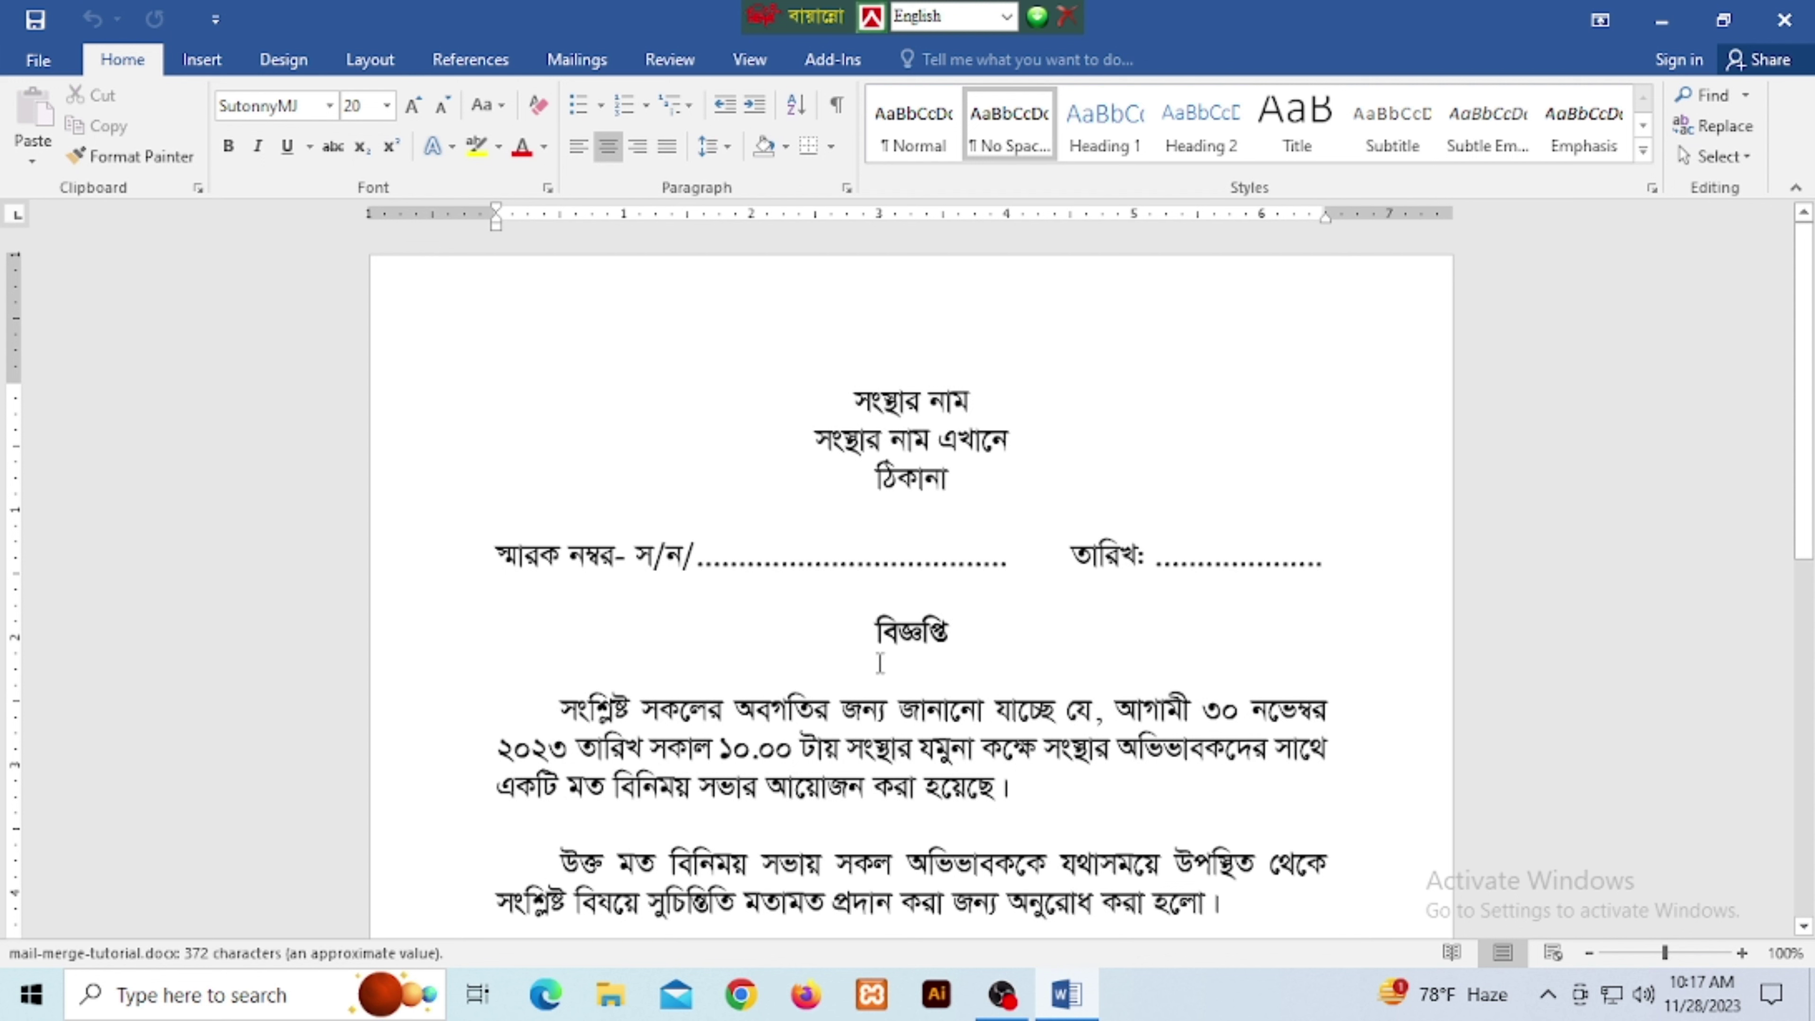
Enlarge the সংস্থার নাম heading to 37 pt and make it bold.
click(899, 635)
mouse_move(843, 398)
mouse_down()
mouse_move(985, 398)
mouse_move(970, 403)
mouse_up()
key(ctrl+bracketright)
key(ctrl+bracketright)
key(ctrl+bracketright)
key(ctrl+bracketright)
key(ctrl+bracketright)
key(ctrl+bracketright)
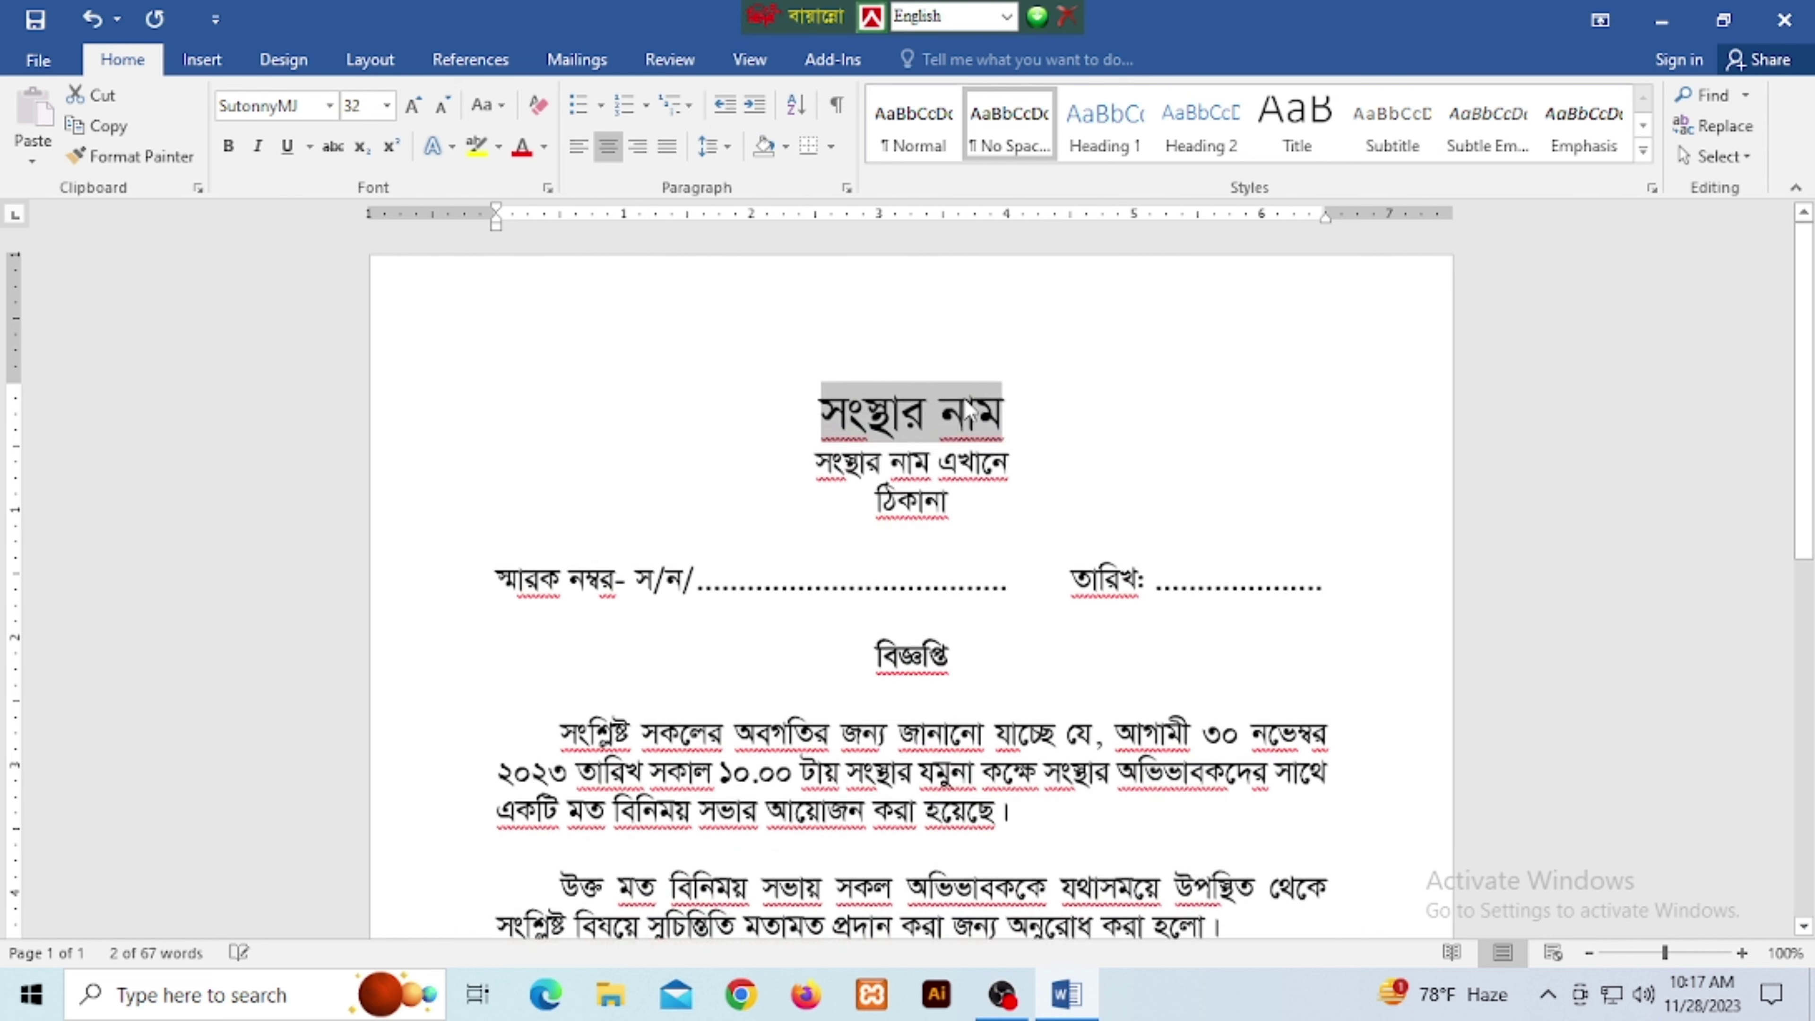
key(ctrl+bracketright)
key(ctrl+bracketright)
key(ctrl+bracketright)
key(ctrl+b)
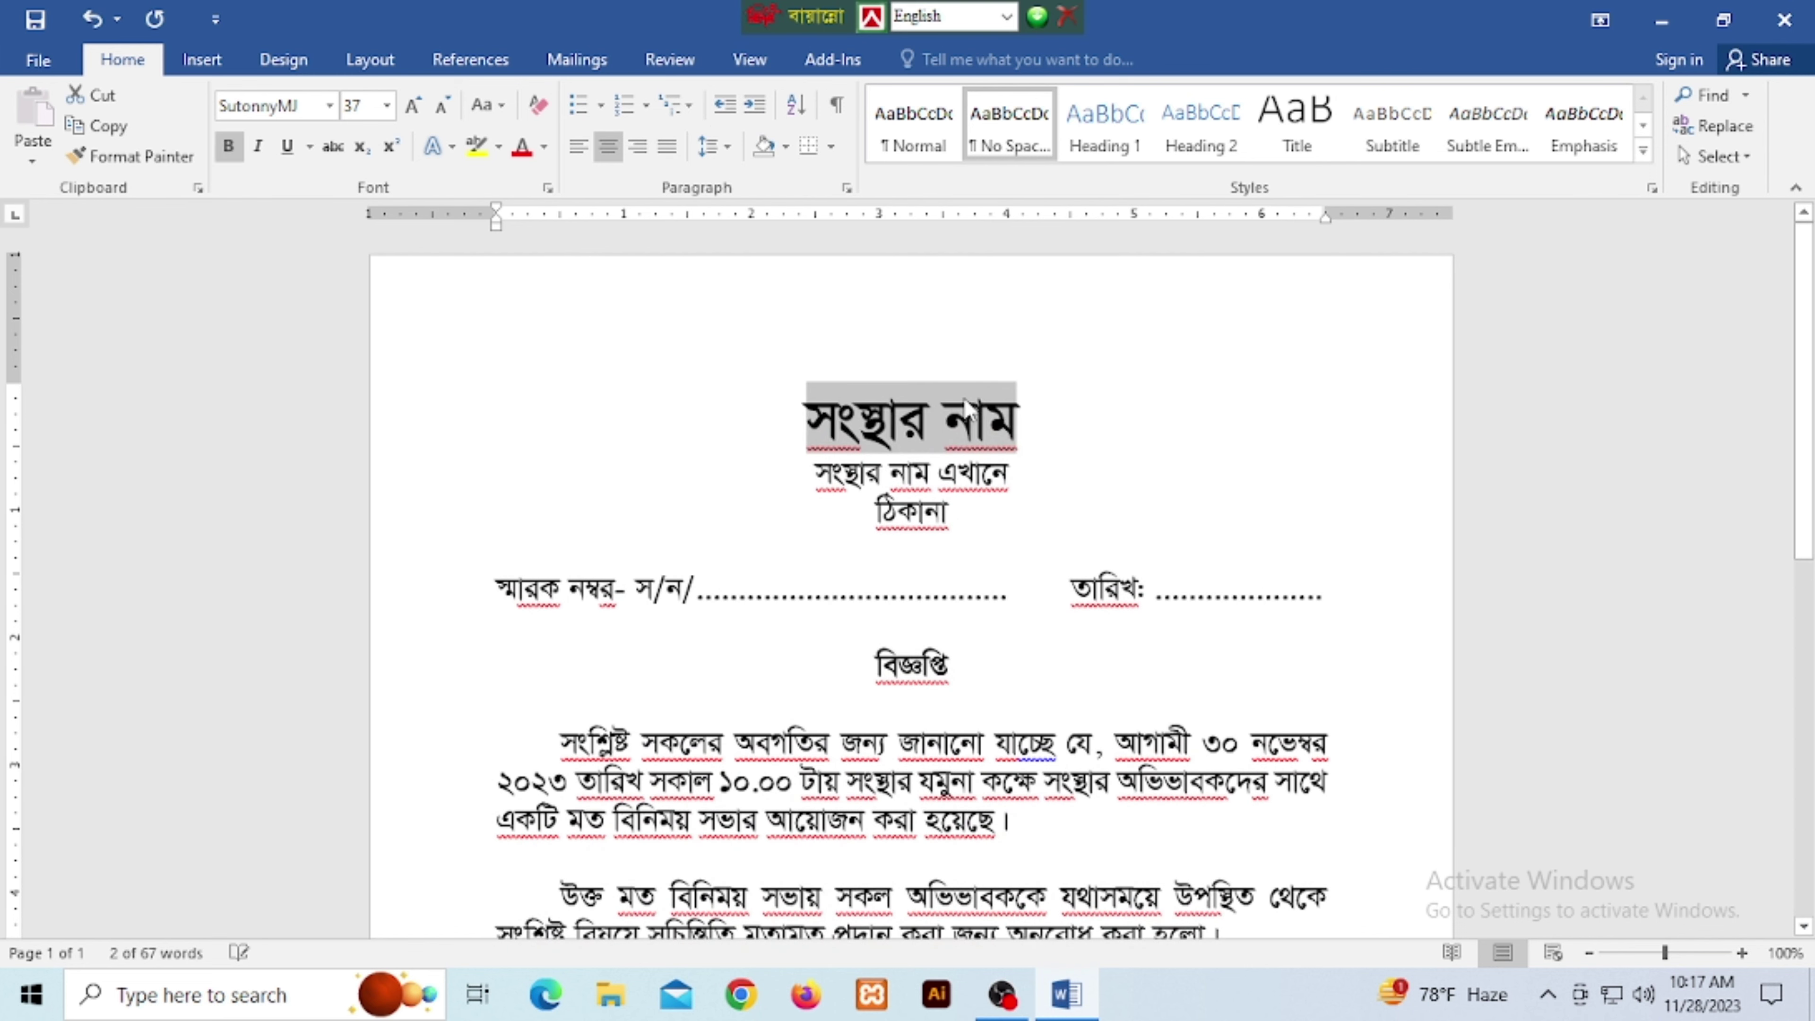
Check the name and address lines and enlarge the বিজ্ঞপ্তি heading.
click(941, 473)
drag(814, 464, 951, 518)
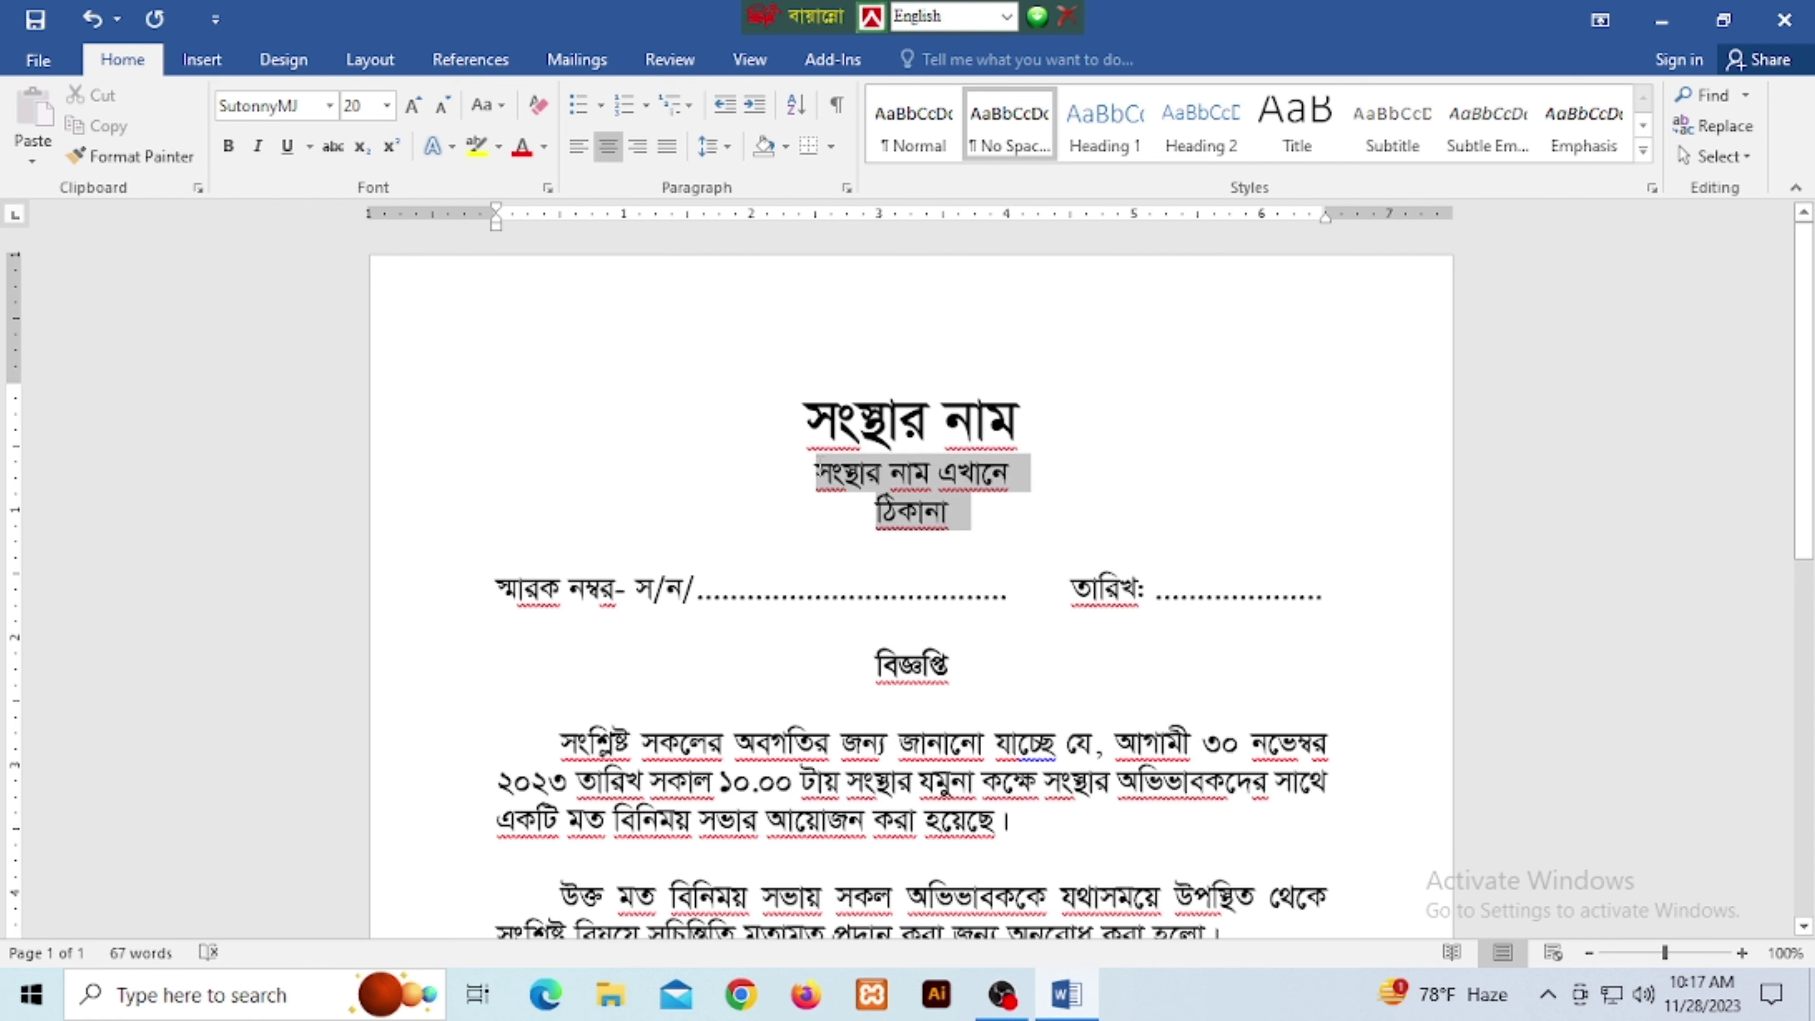
click(771, 547)
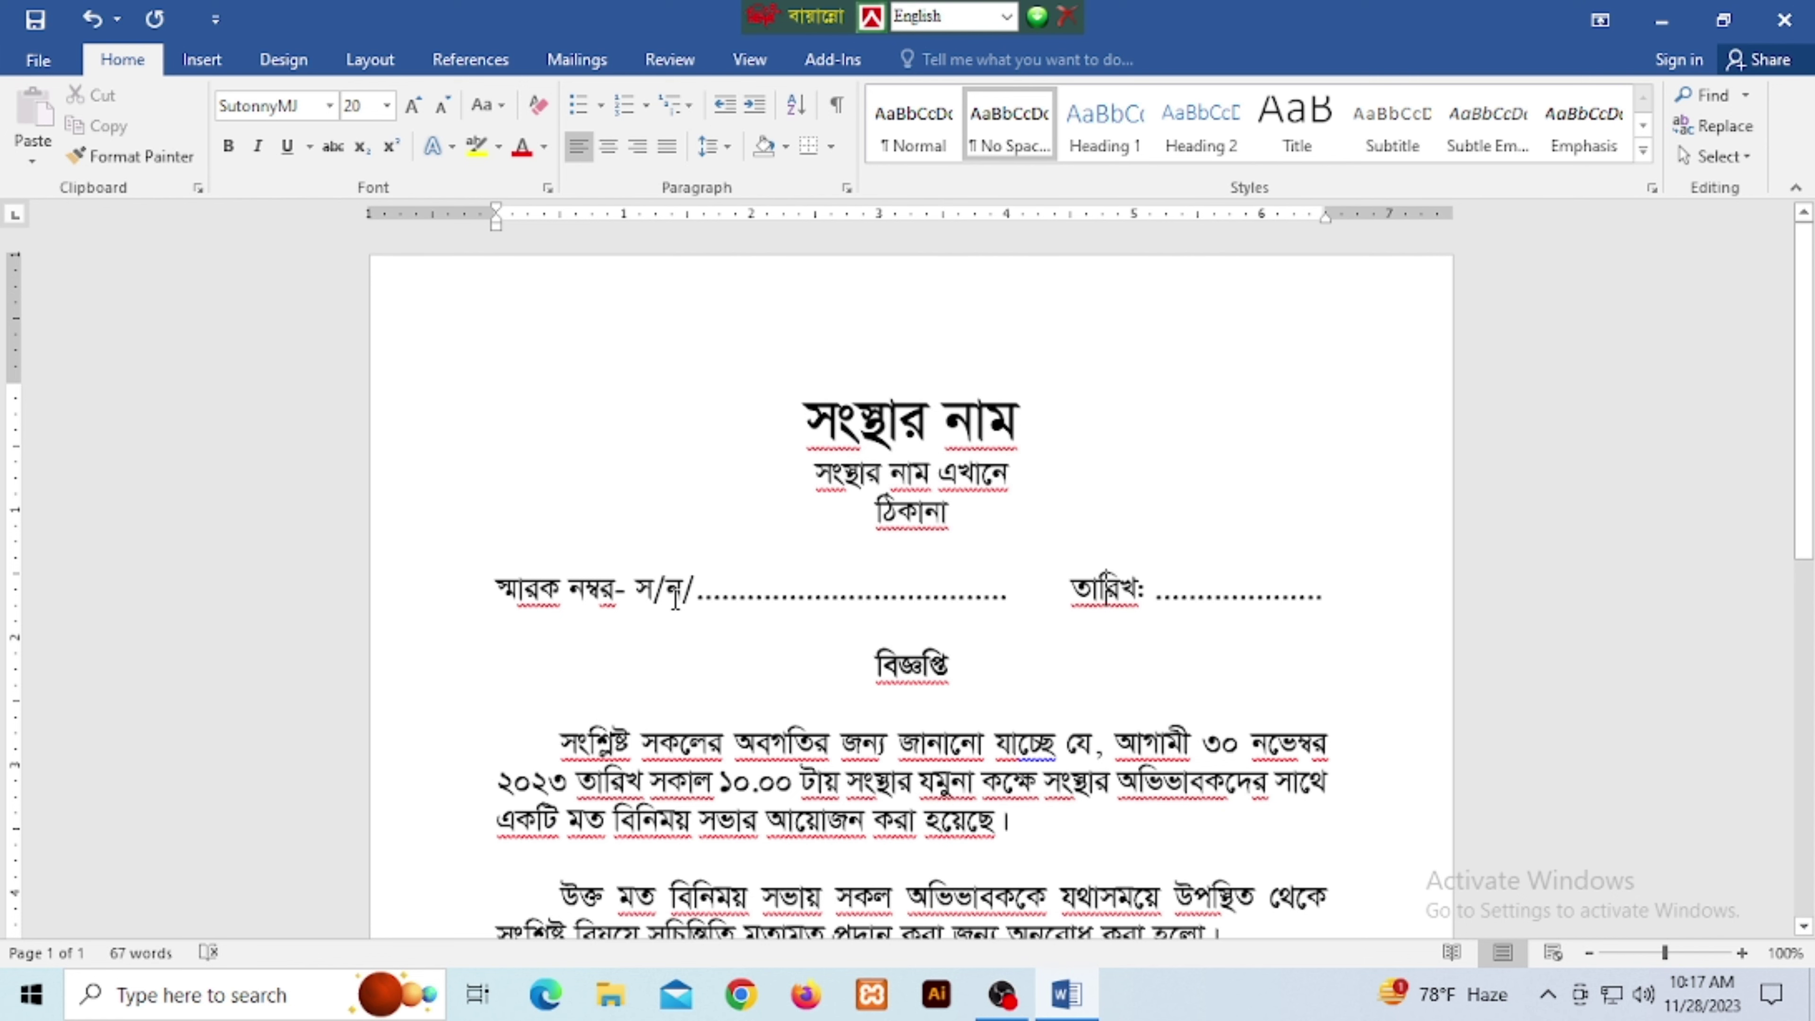
scroll(786, 572, down, 3)
double_click(878, 475)
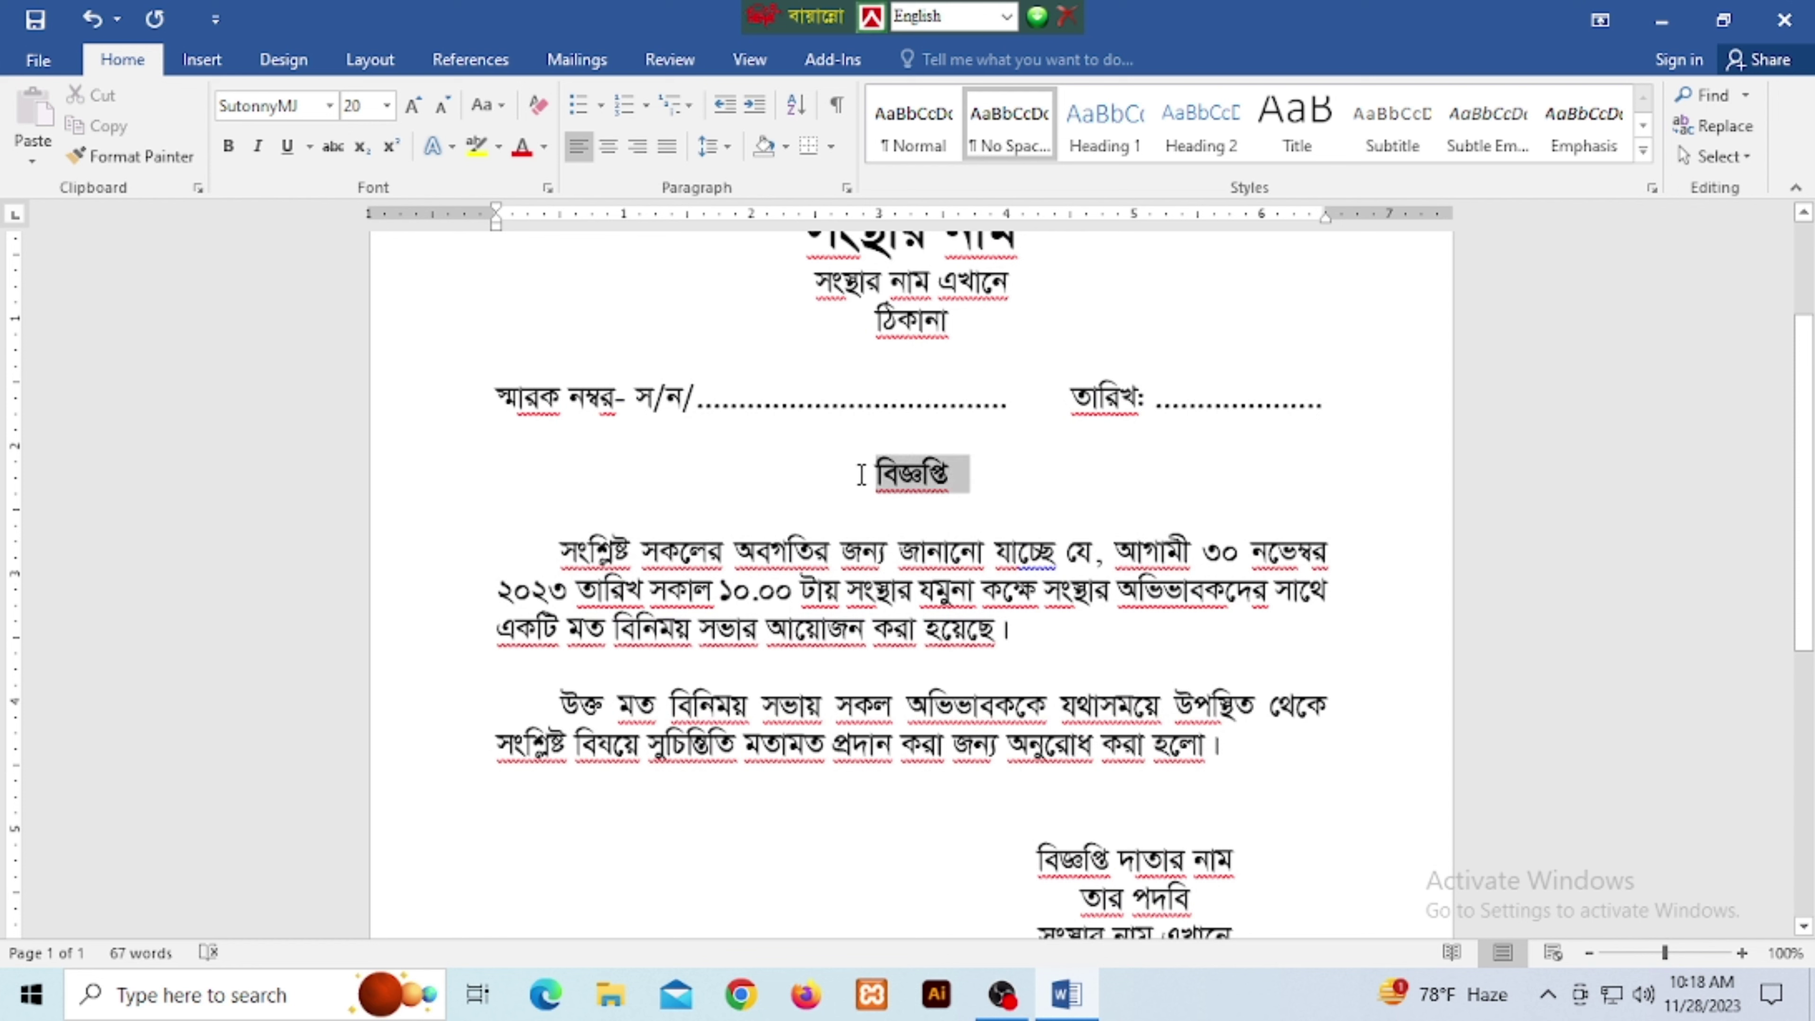
key(ctrl+bracketright)
key(ctrl+bracketright)
key(ctrl+bracketright)
key(ctrl+bracketright)
key(ctrl+bracketright)
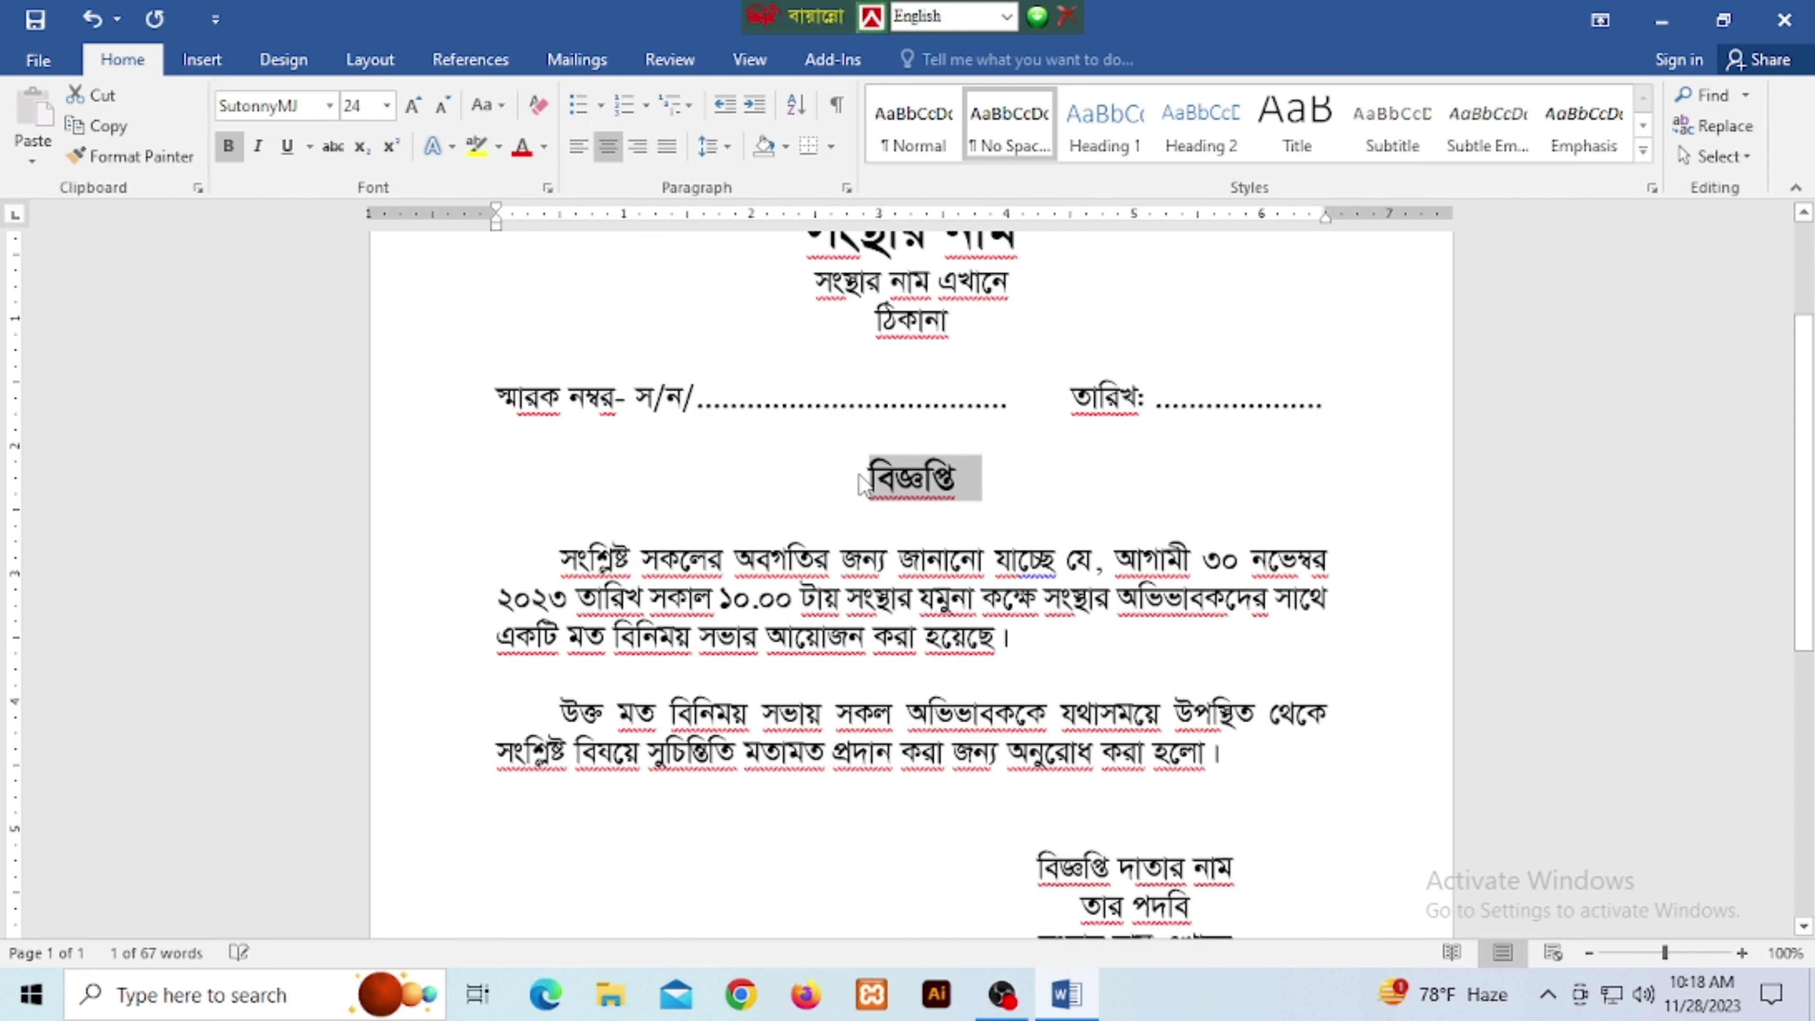
key(ctrl+bracketright)
key(ctrl+bracketright)
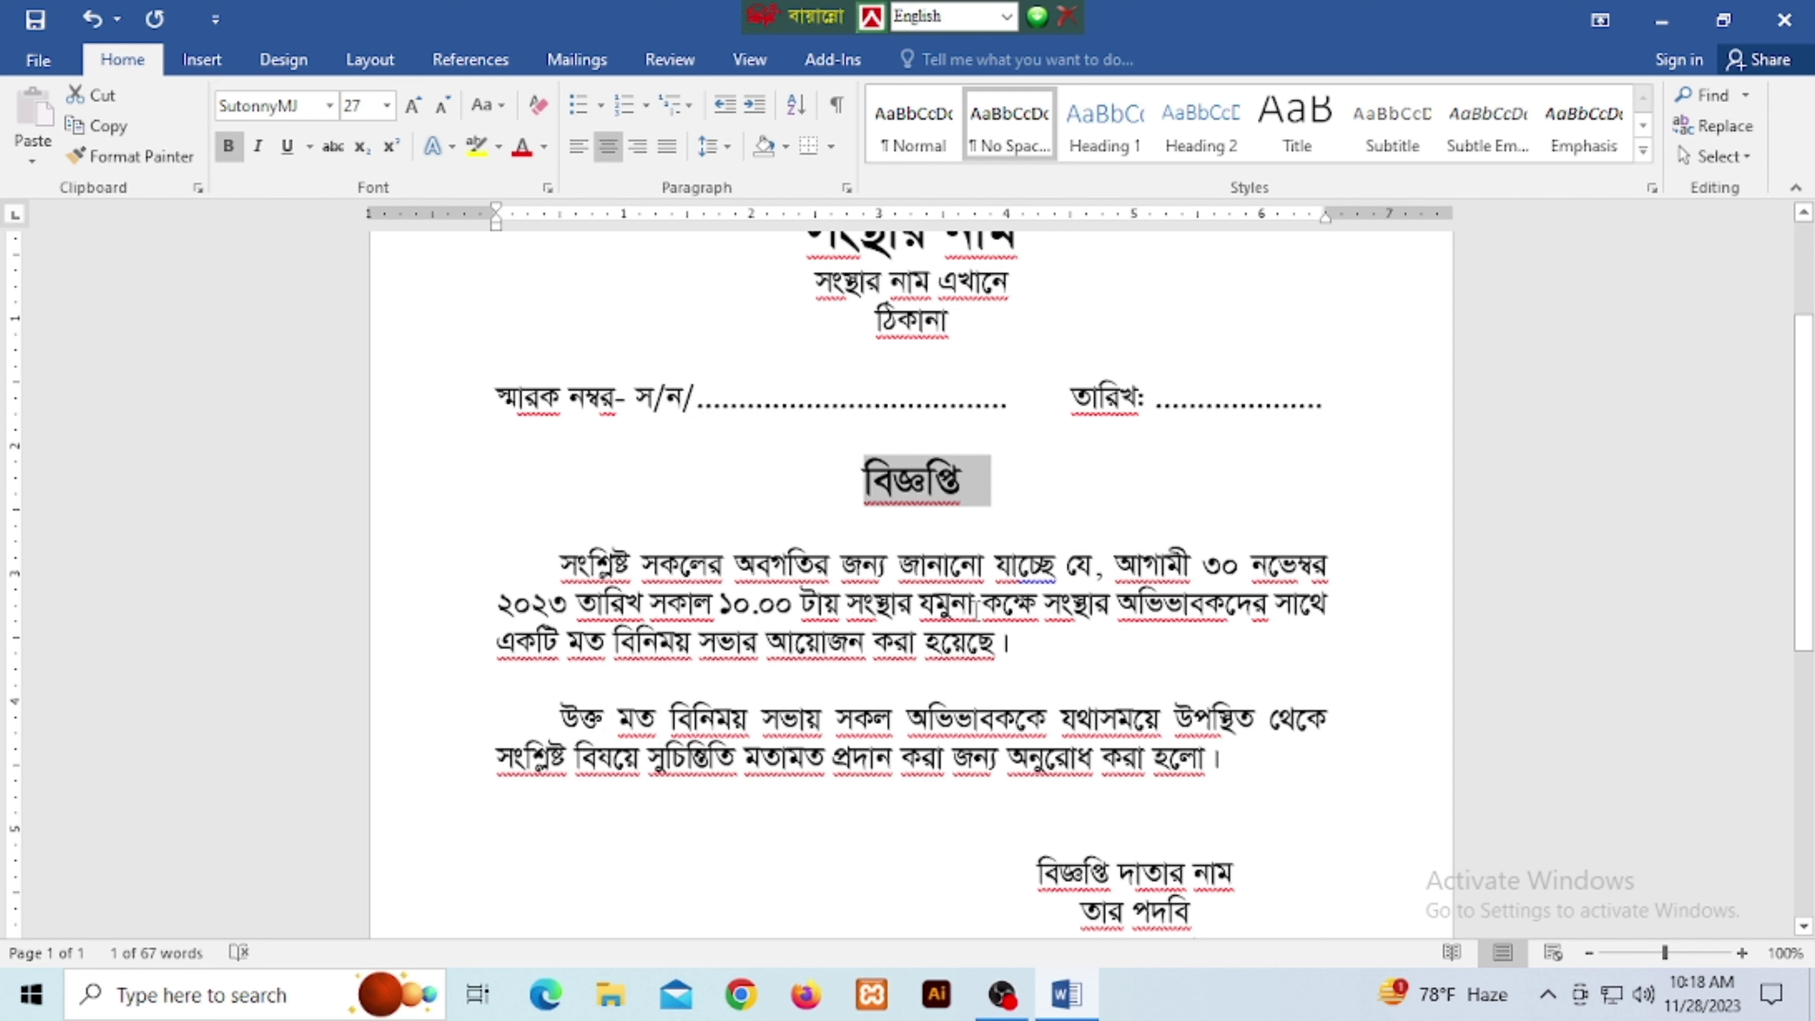
click(975, 606)
Underline the meeting date, time and room in the first body paragraph.
drag(560, 565, 1163, 640)
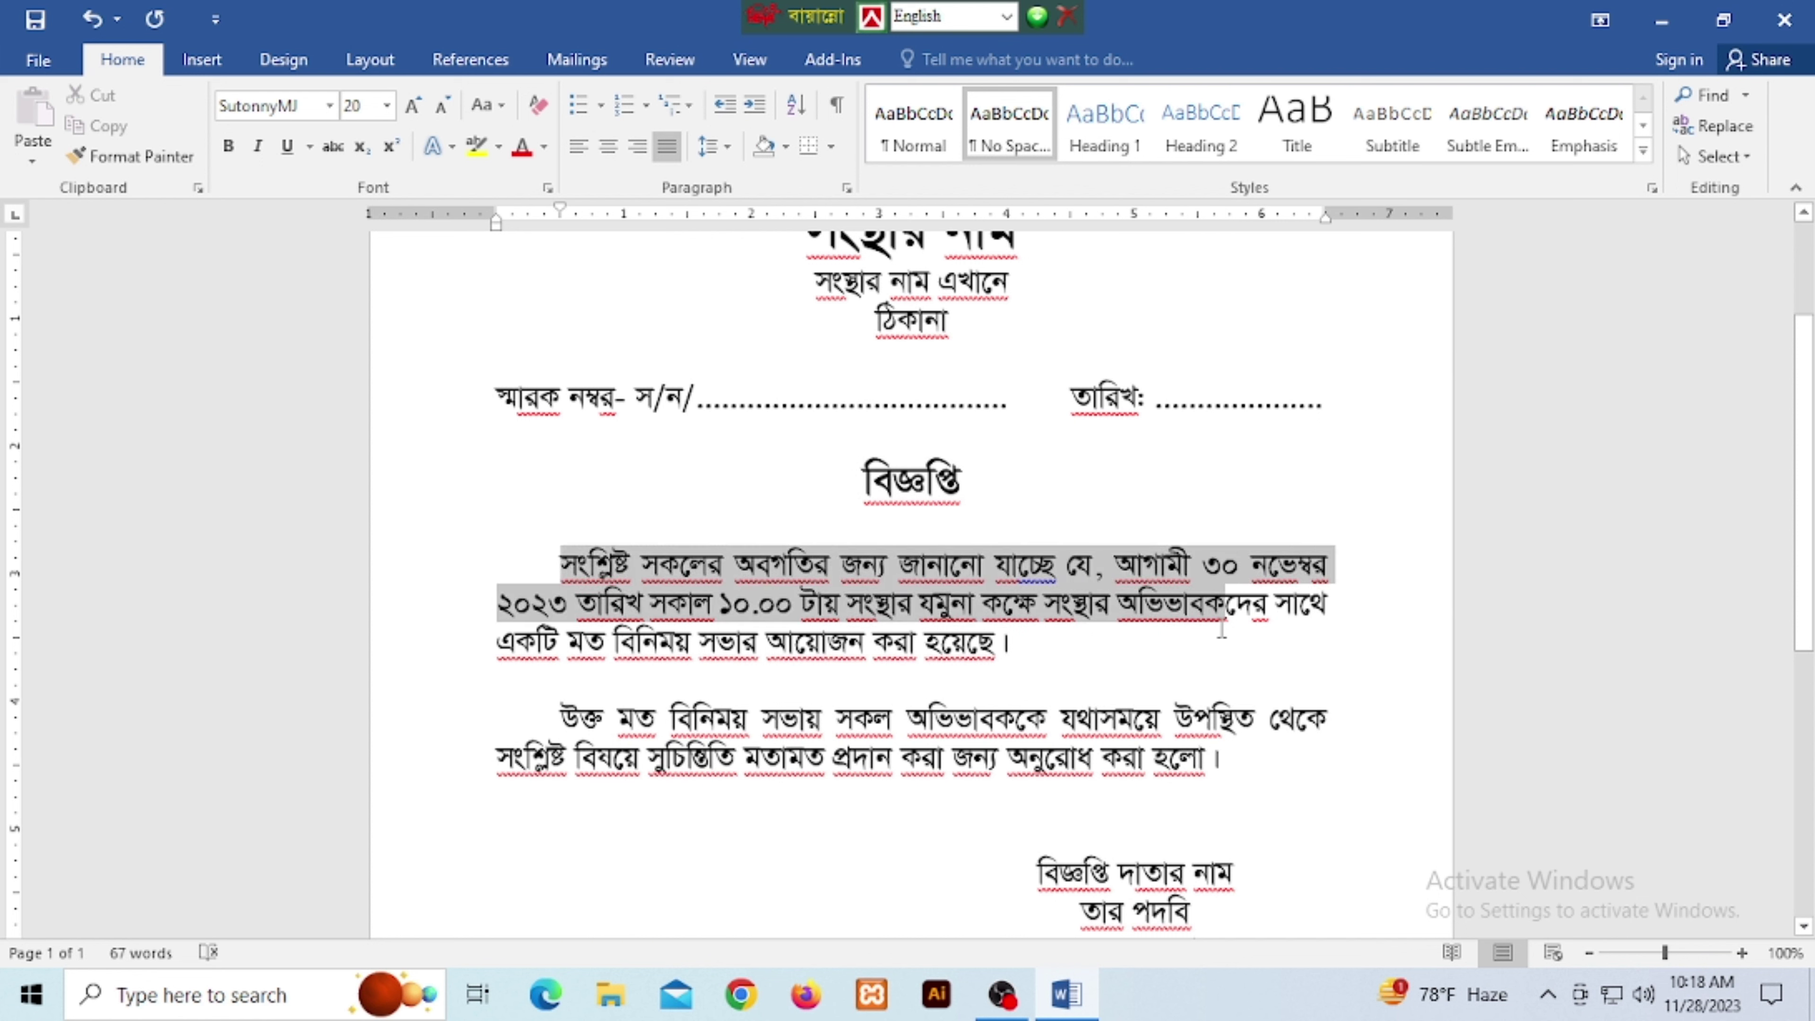
click(1035, 602)
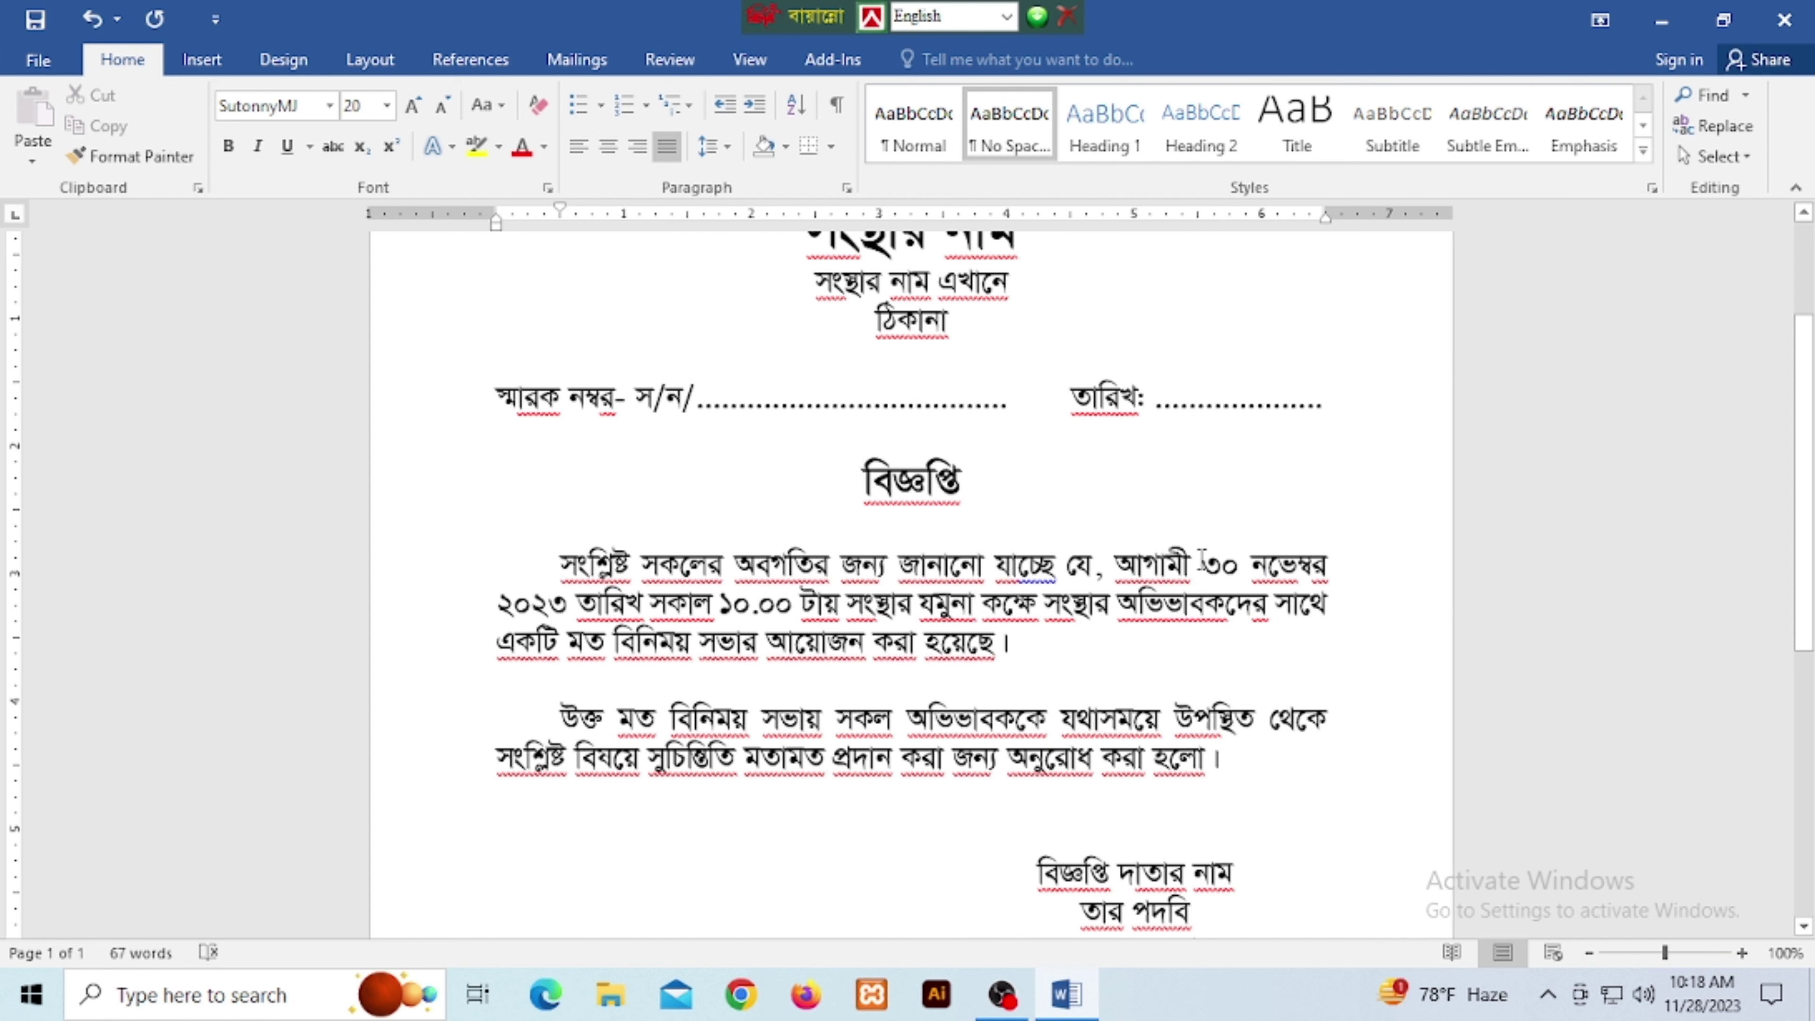
drag(1202, 561, 1040, 606)
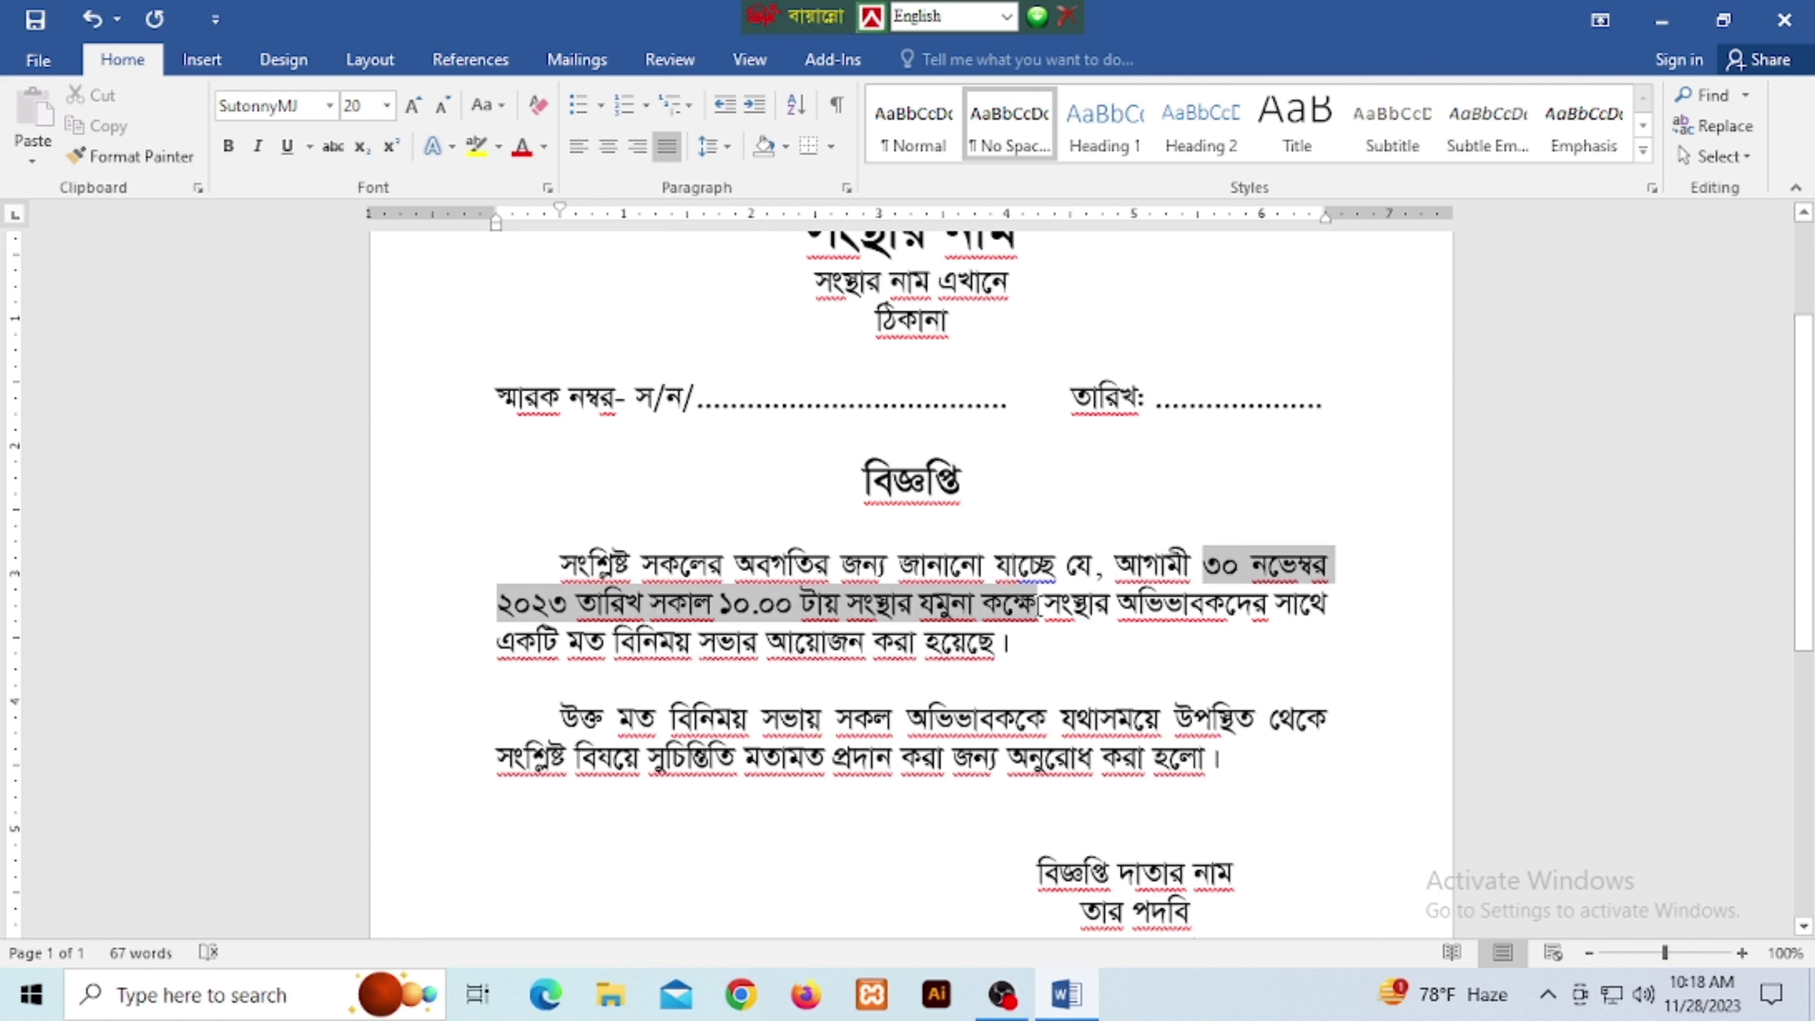
click(287, 146)
click(952, 654)
Review the second paragraph and add blank lines after the signature block.
scroll(886, 664, down, 2)
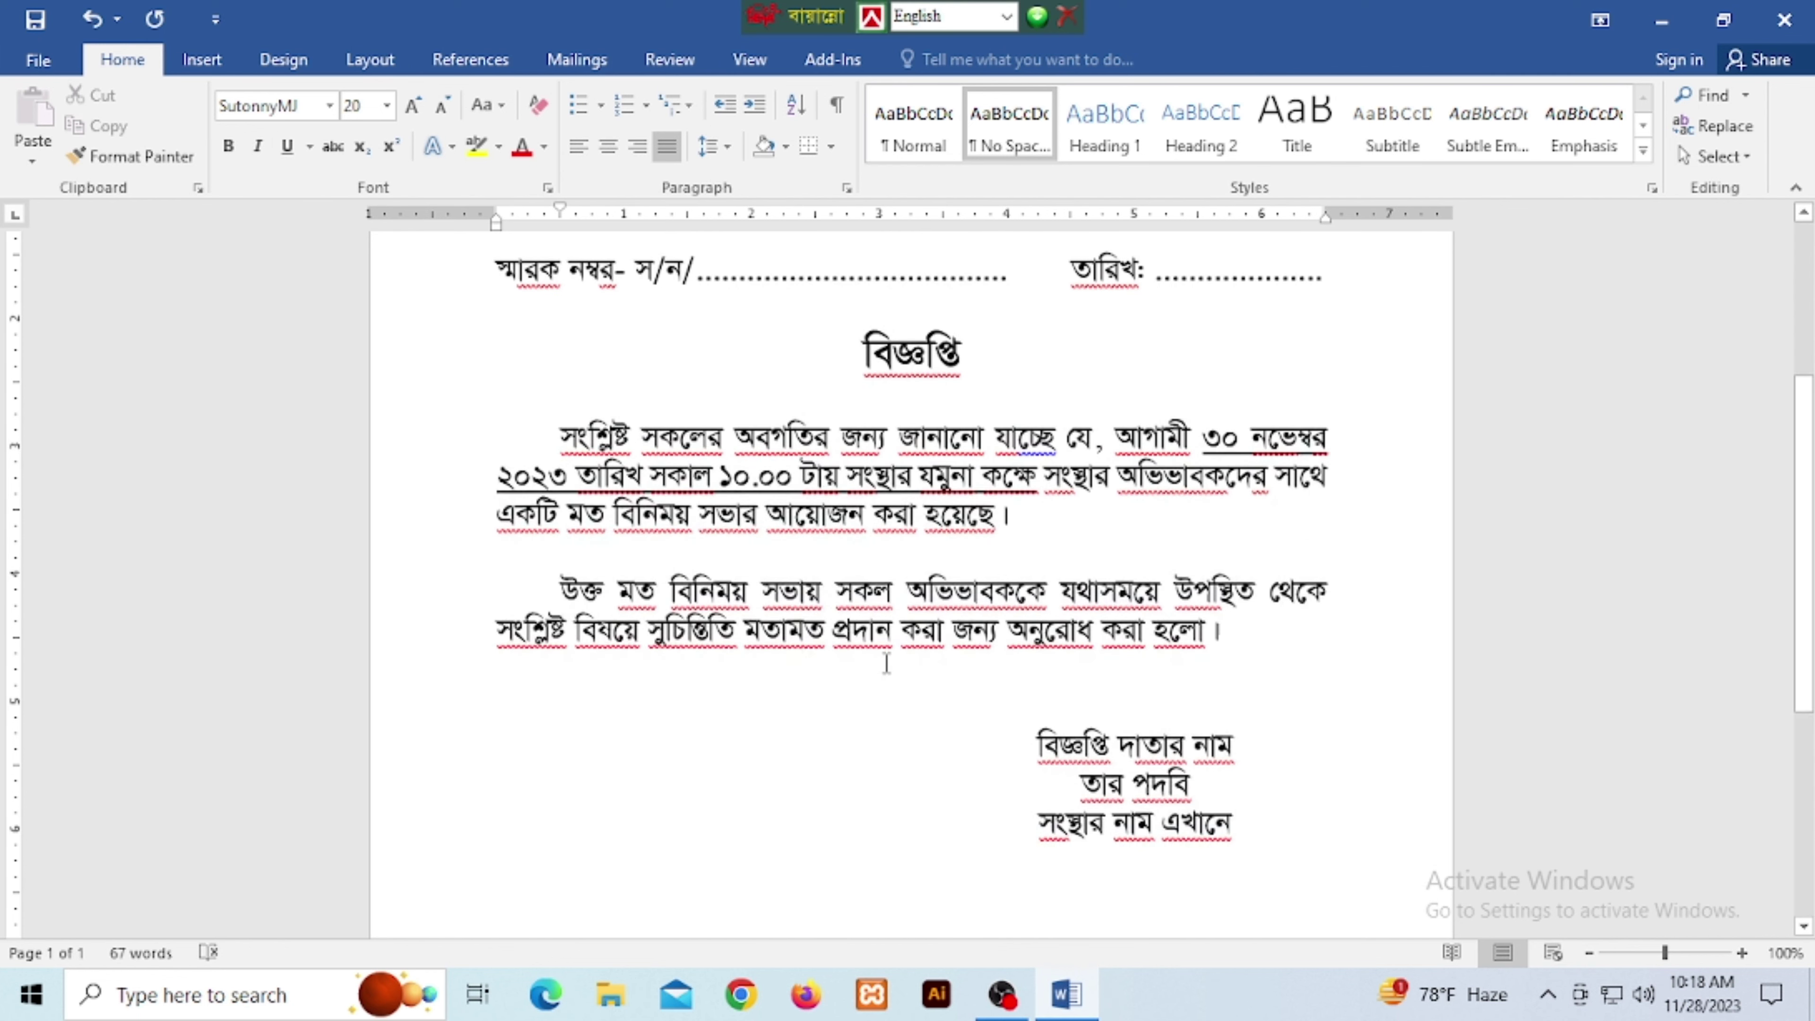
drag(553, 582, 1290, 627)
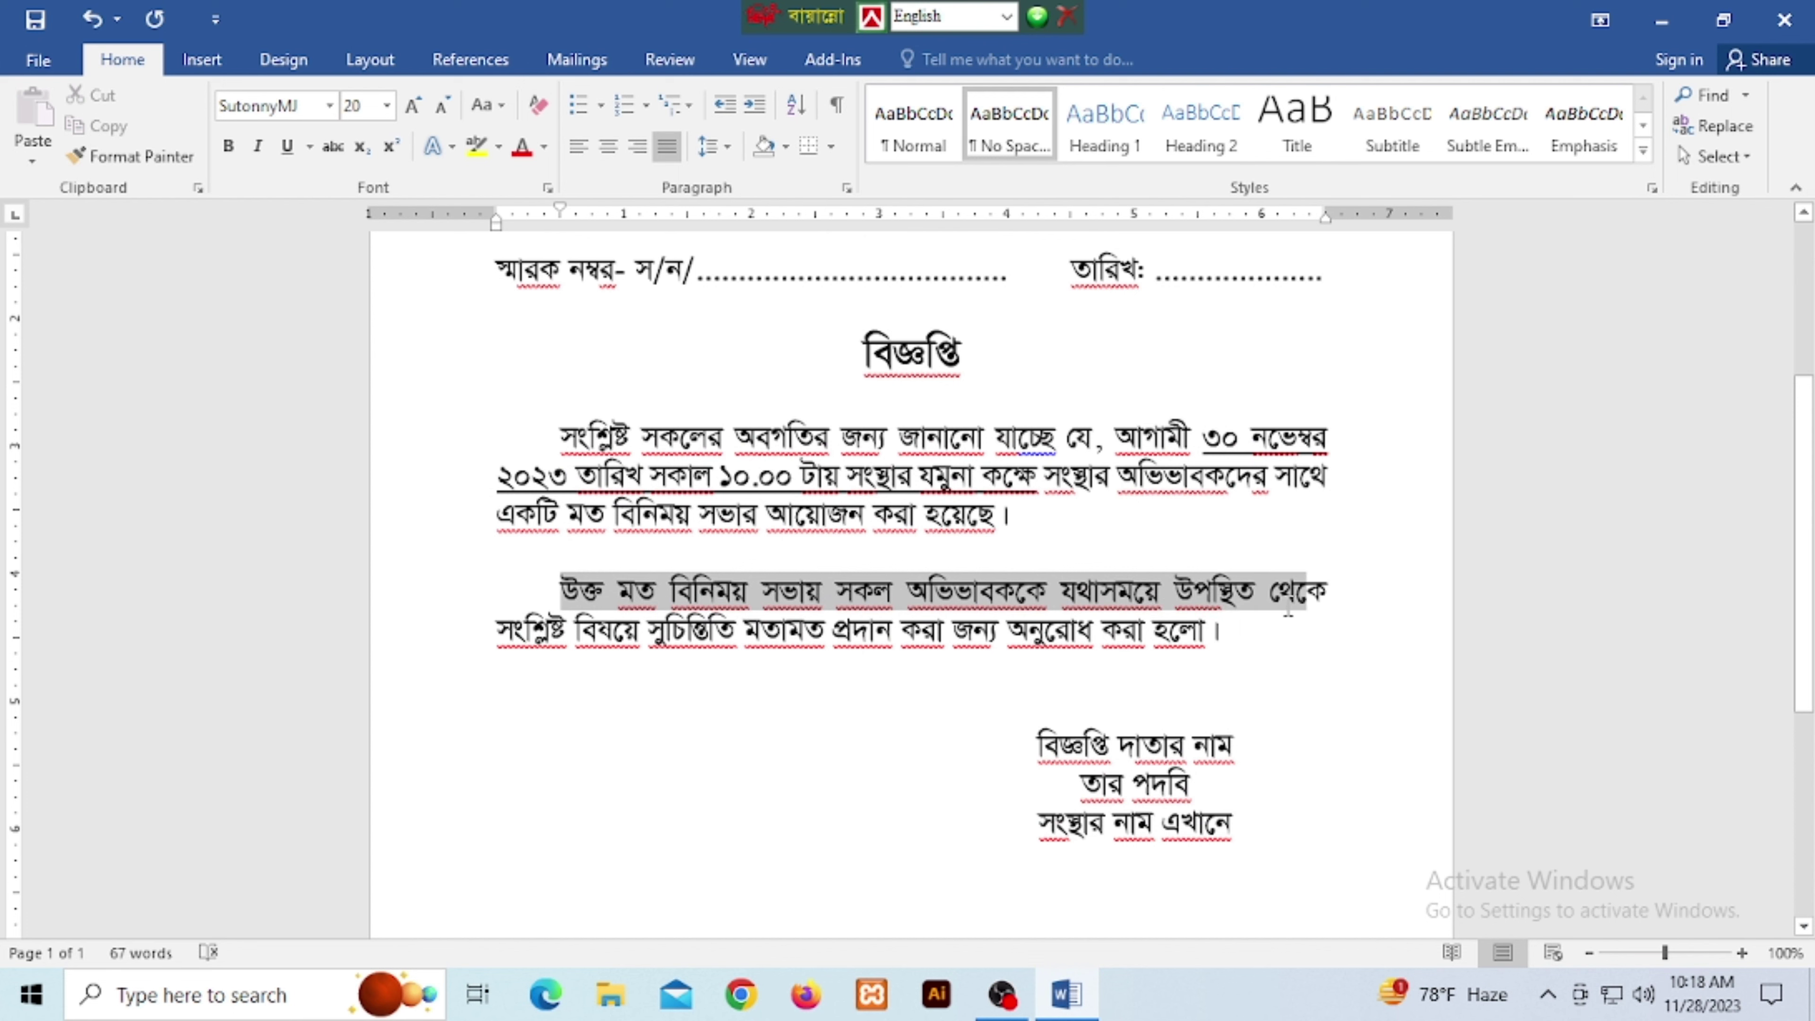
click(1061, 745)
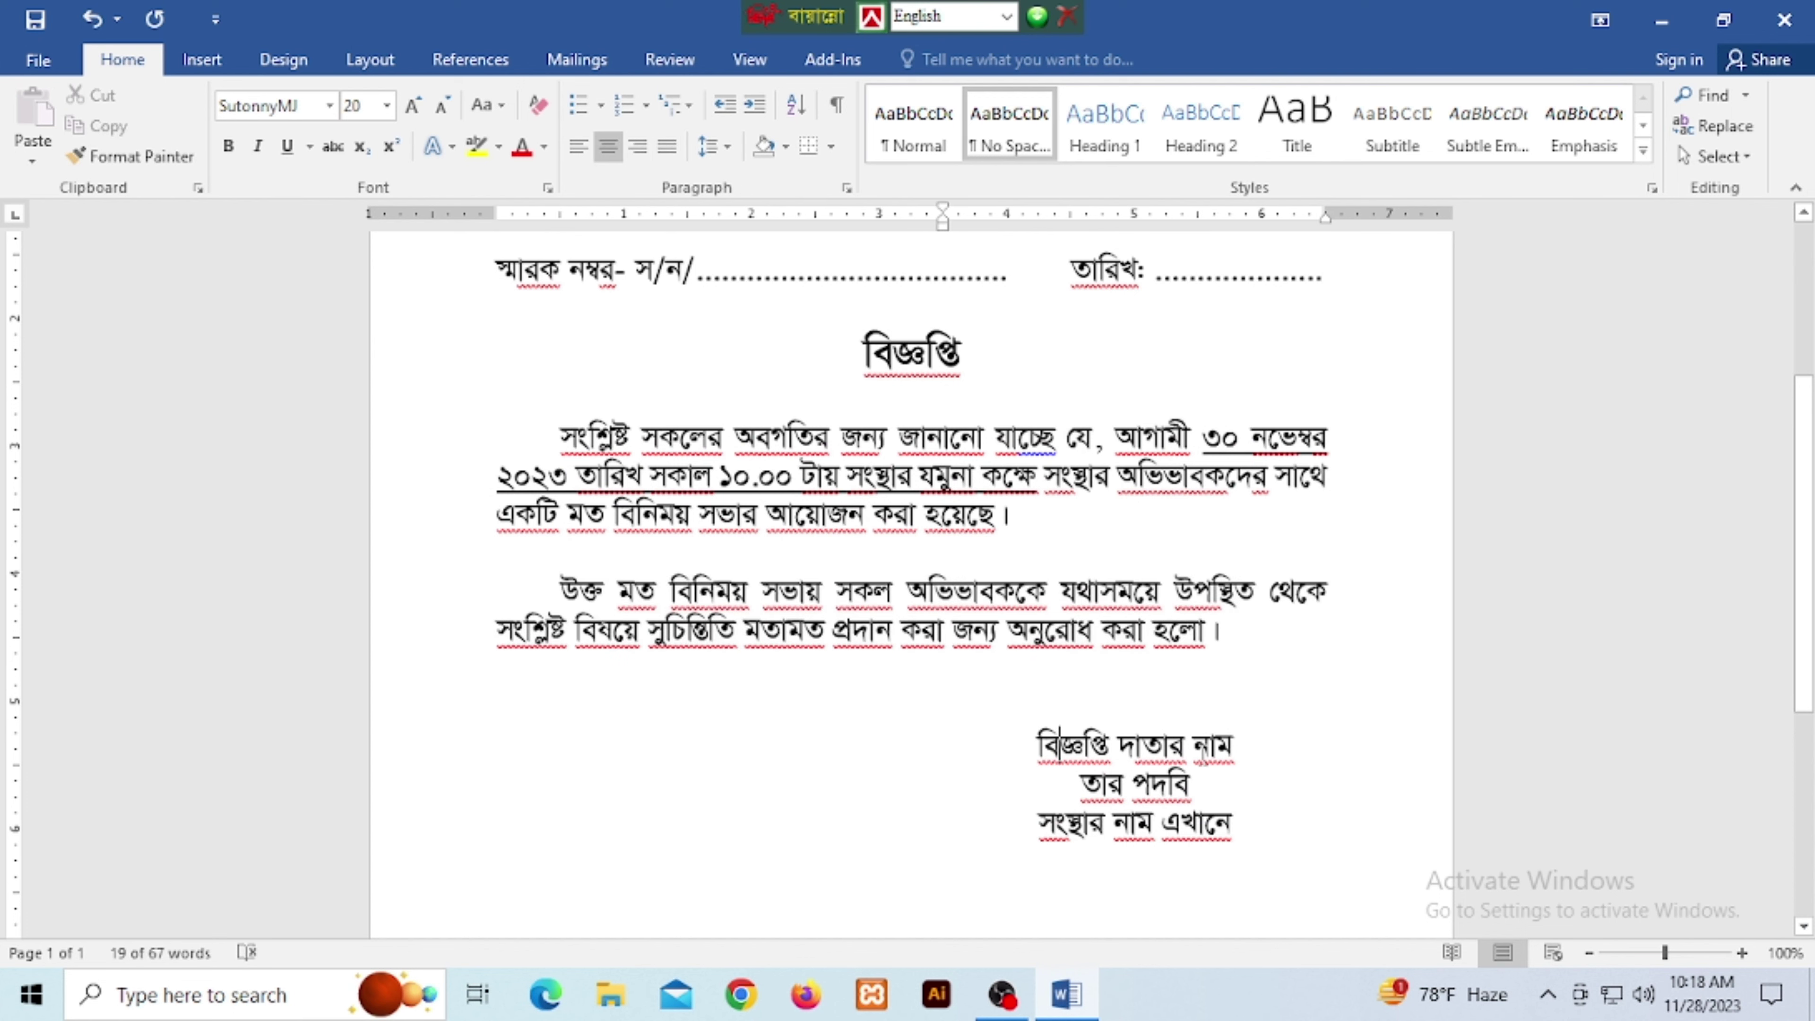
scroll(1107, 747, down, 3)
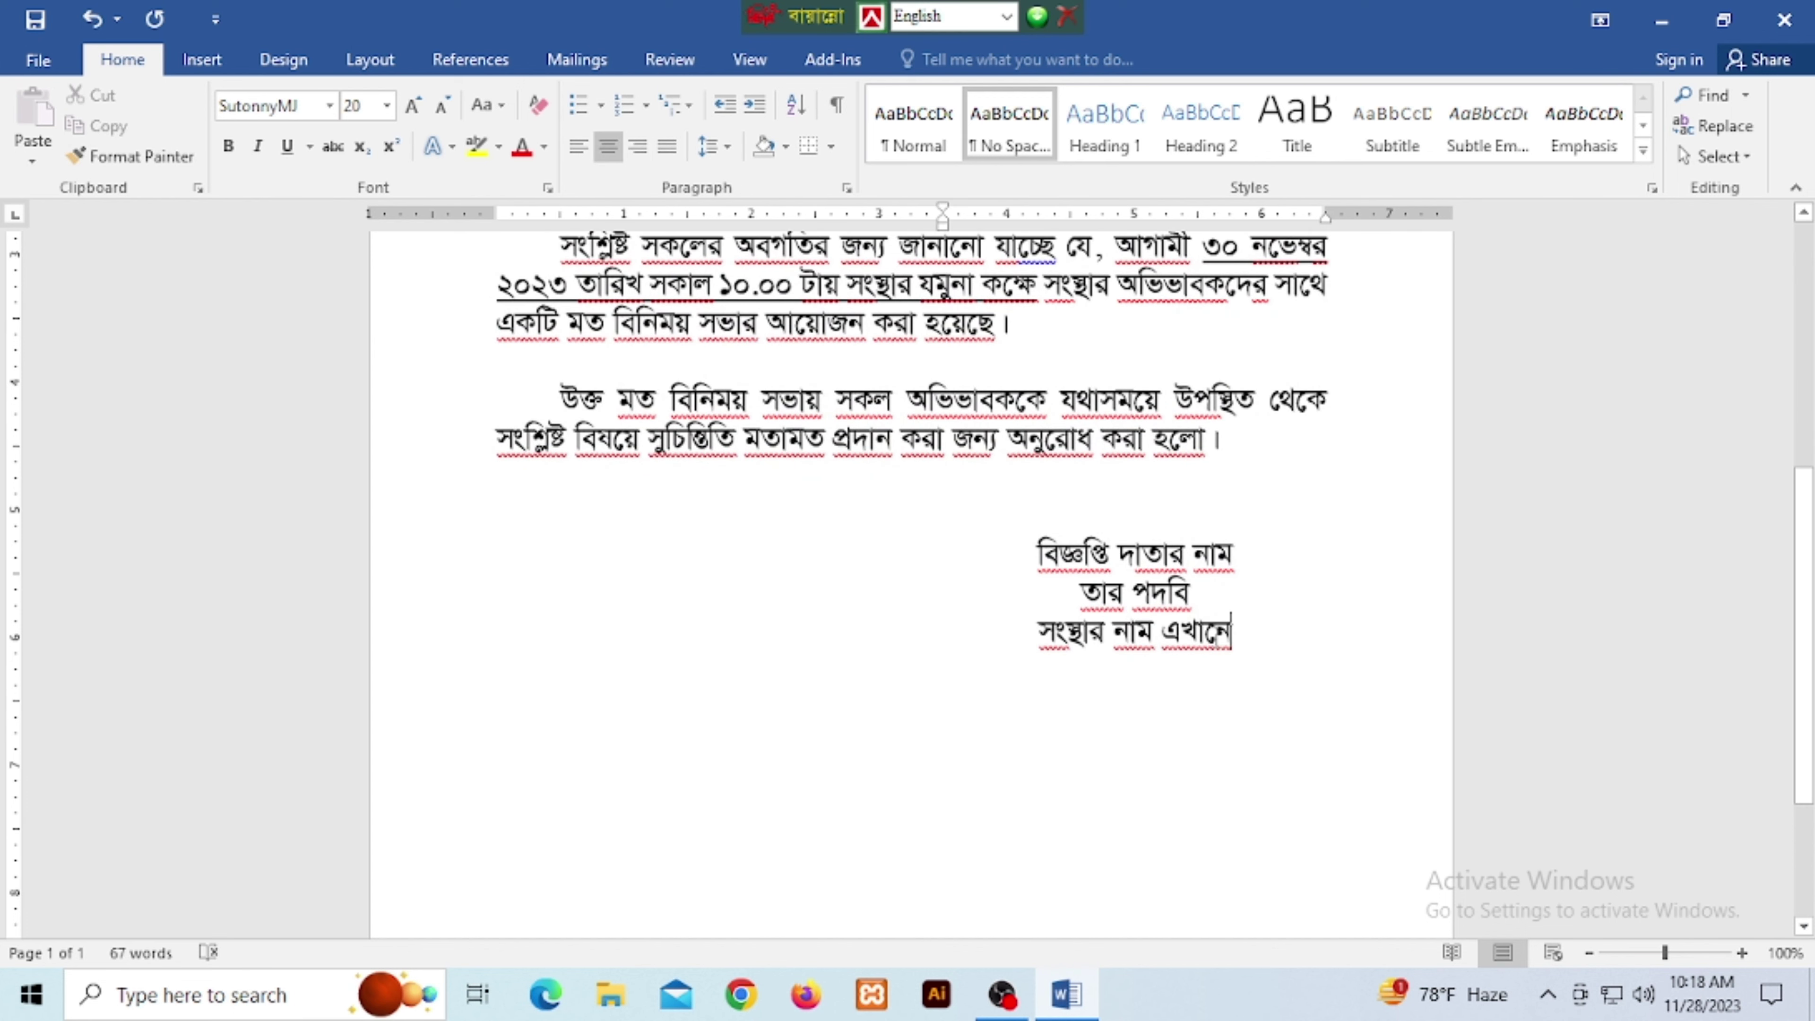
scroll(525, 641, down, 2)
key(ctrl+j)
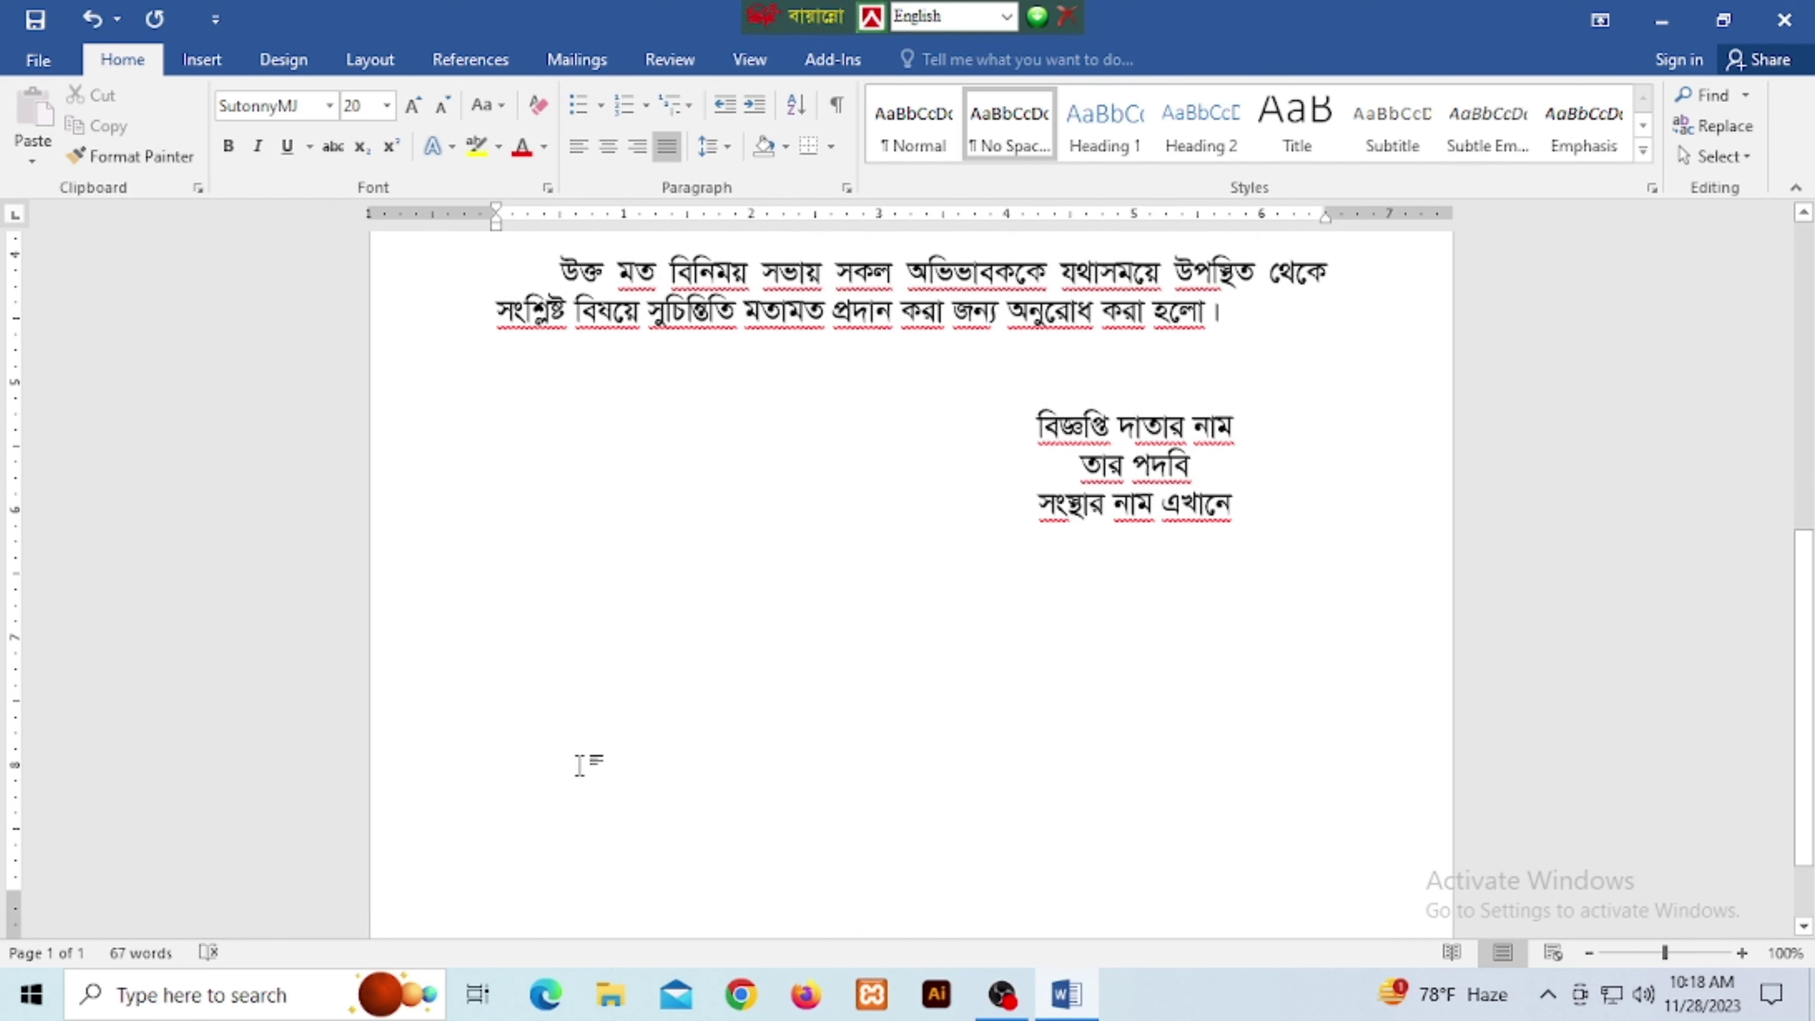
scroll(524, 623, up, 5)
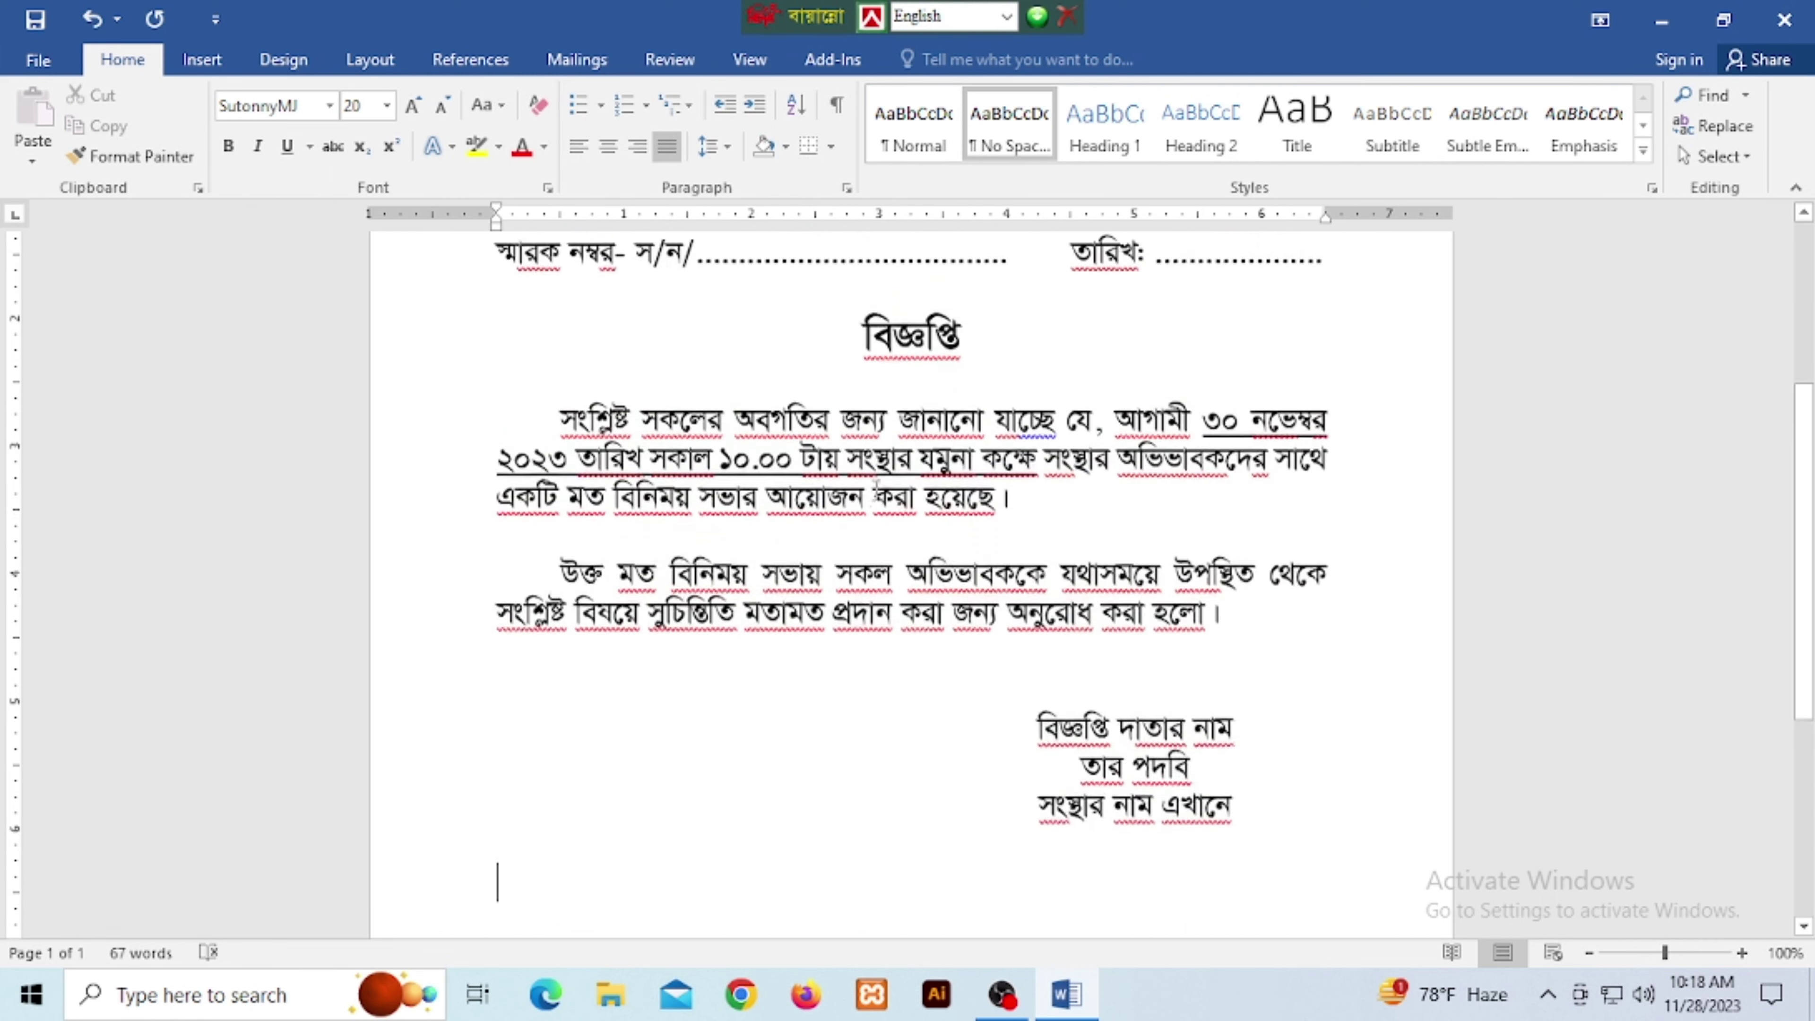
scroll(523, 623, up, 7)
scroll(845, 570, down, 10)
scroll(858, 579, down, 3)
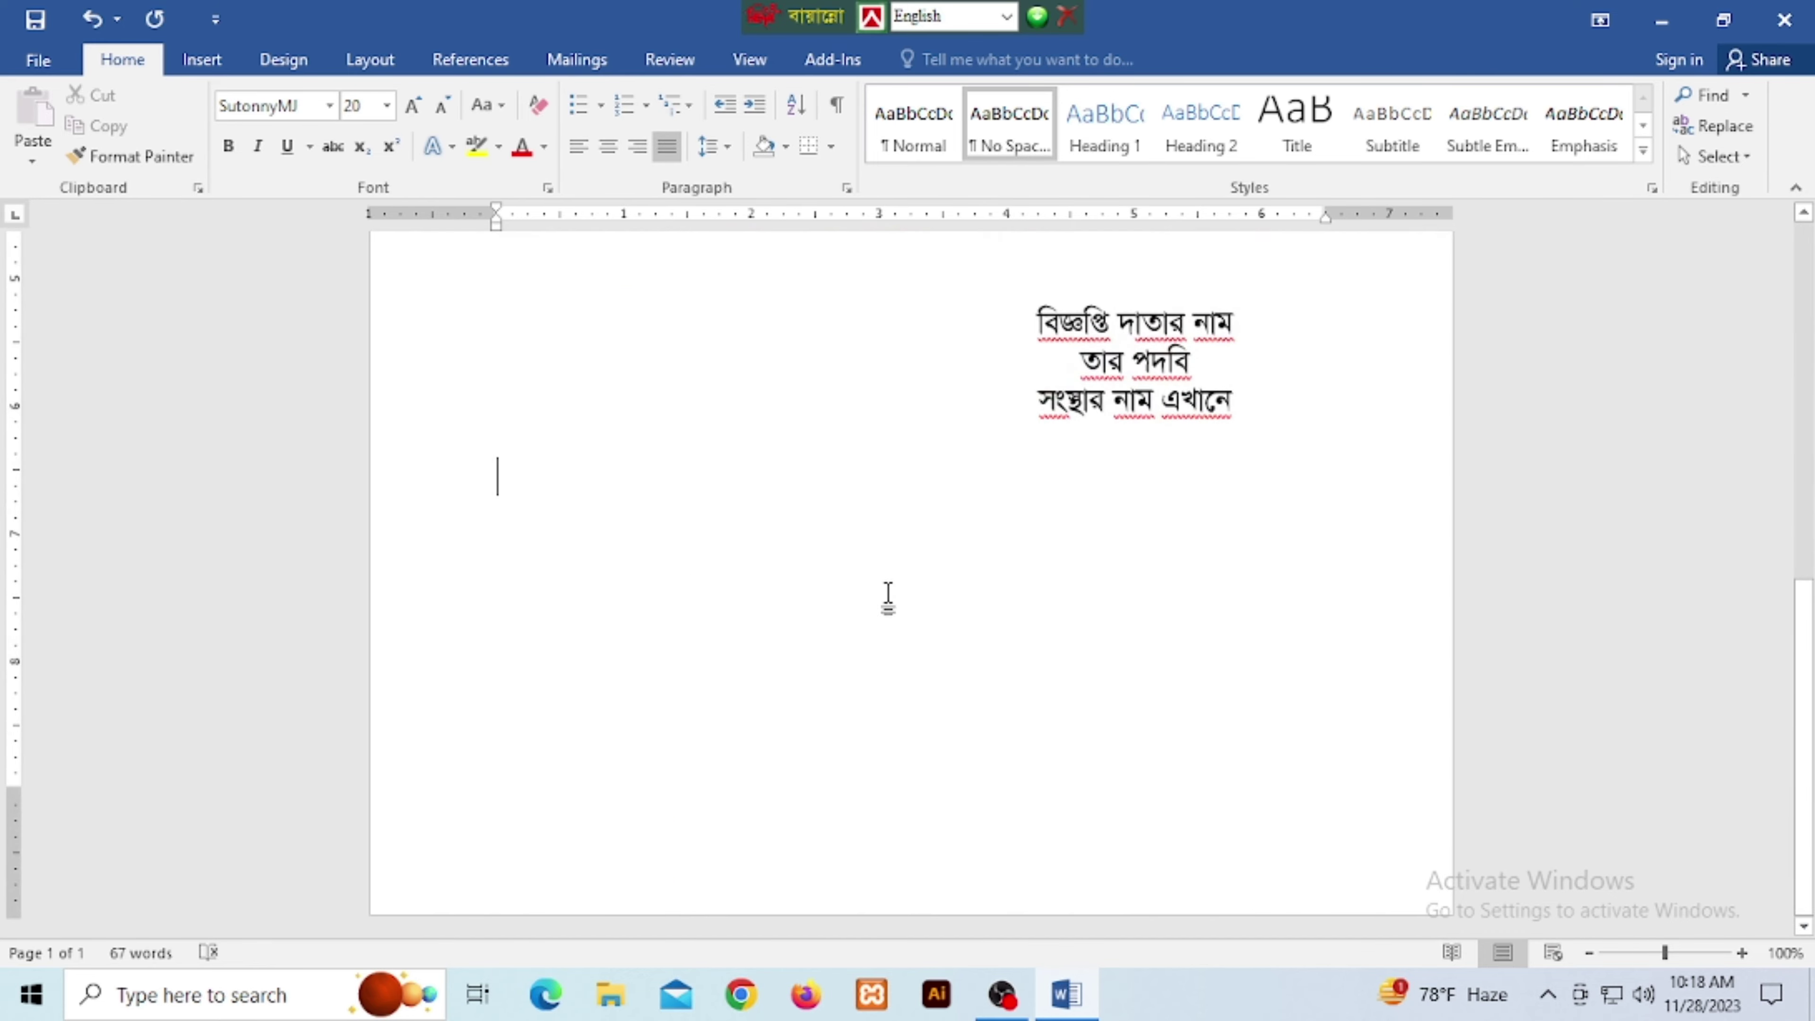
scroll(887, 596, up, 4)
scroll(894, 579, up, 3)
scroll(903, 551, up, 2)
scroll(903, 550, up, 2)
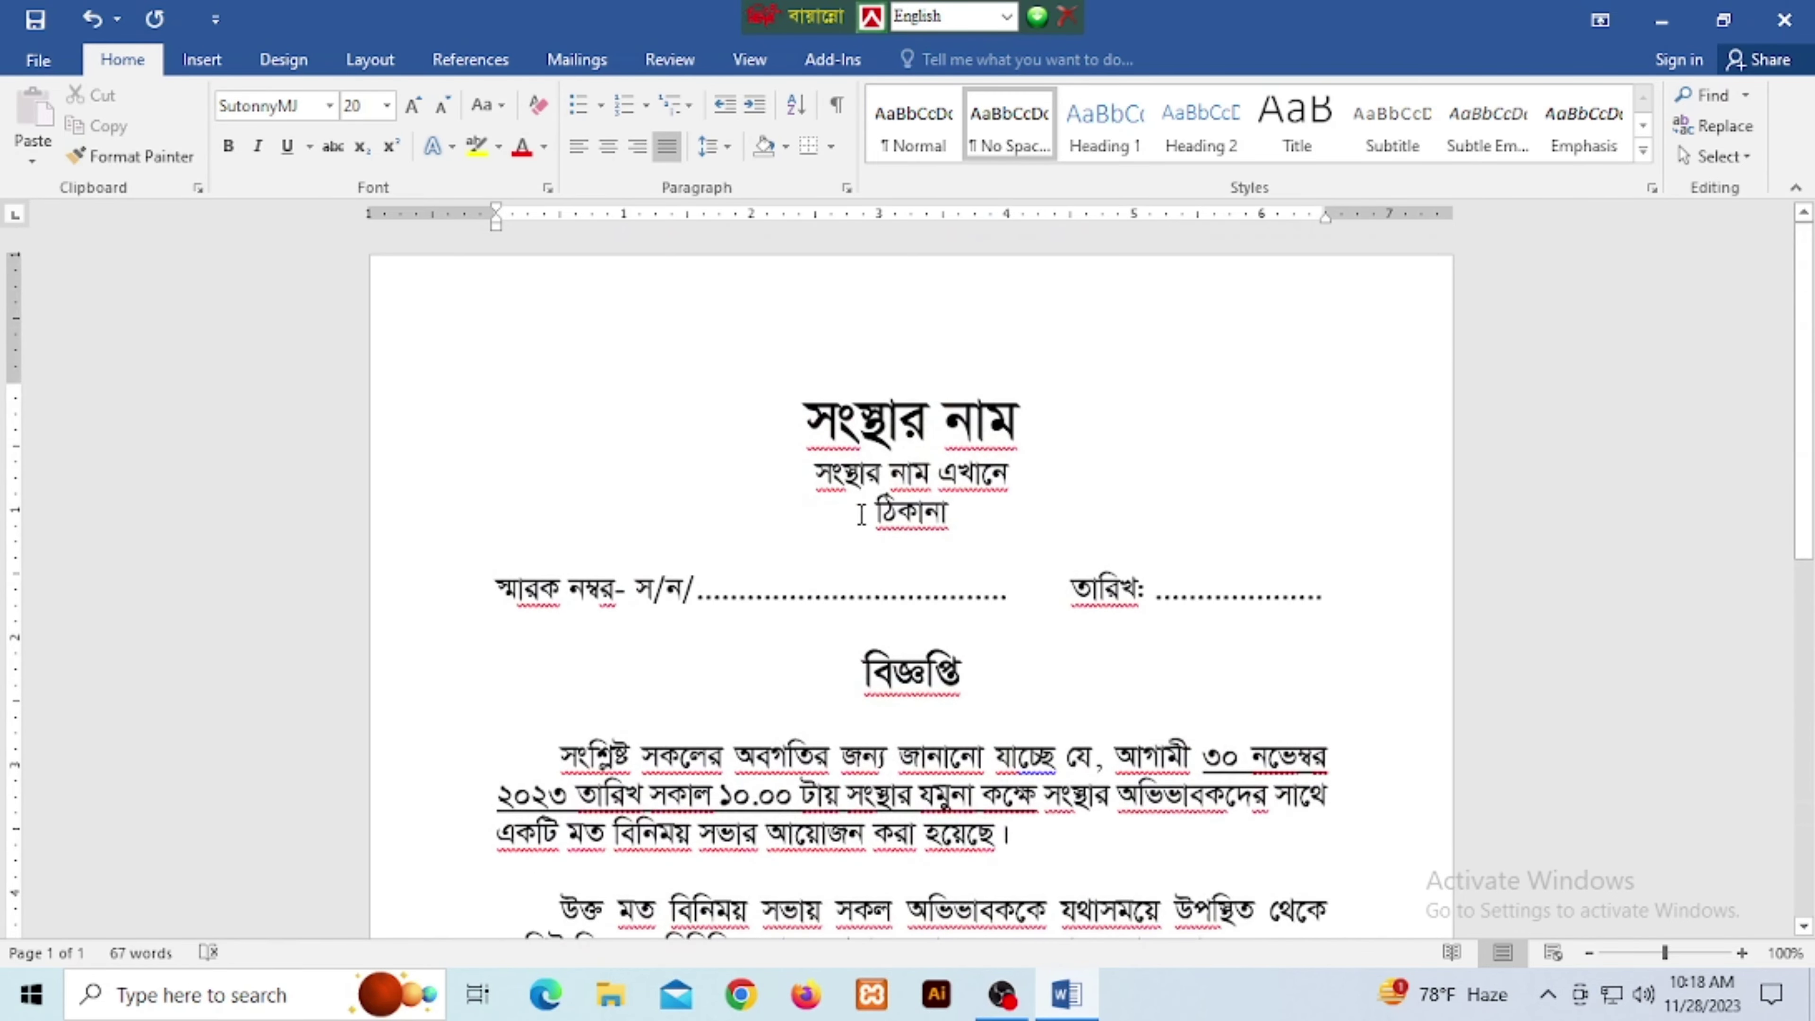
Save the letter from the Quick Access Toolbar.
click(35, 21)
scroll(639, 536, down, 5)
scroll(571, 663, down, 1)
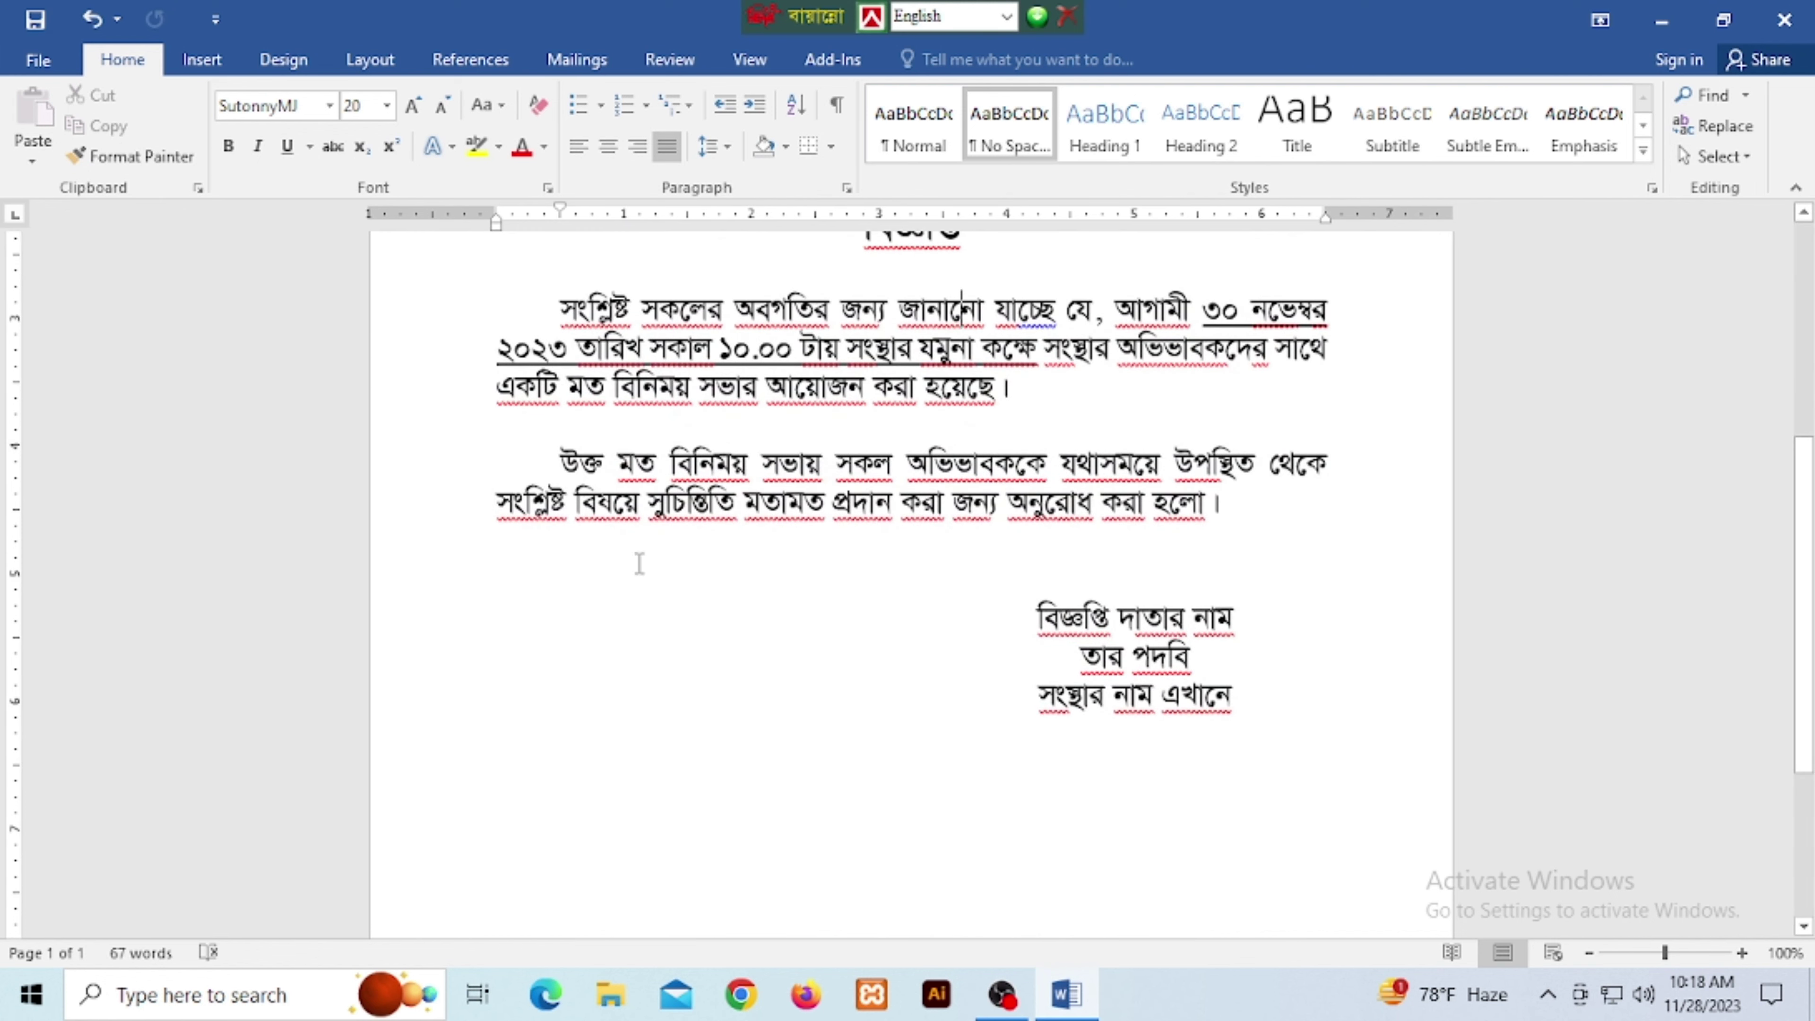
scroll(640, 564, up, 3)
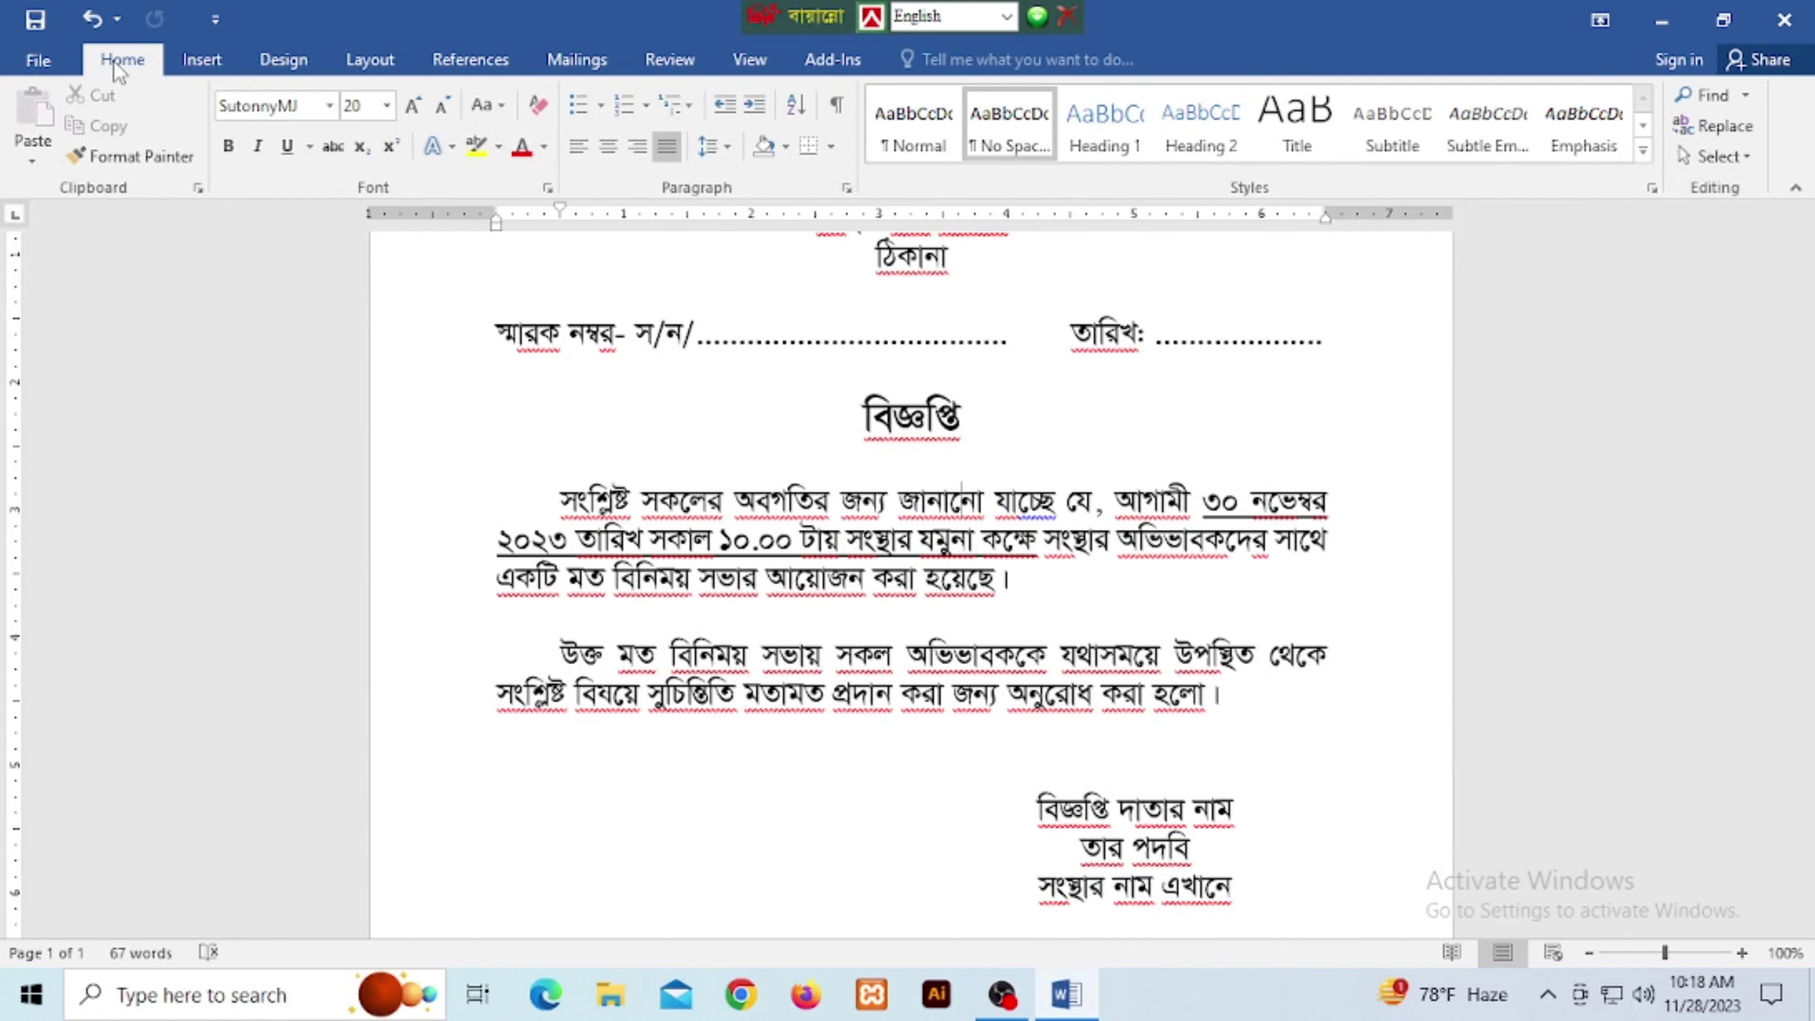
Launch the Step-by-Step Mail Merge Wizard from the Mailings tab.
click(581, 68)
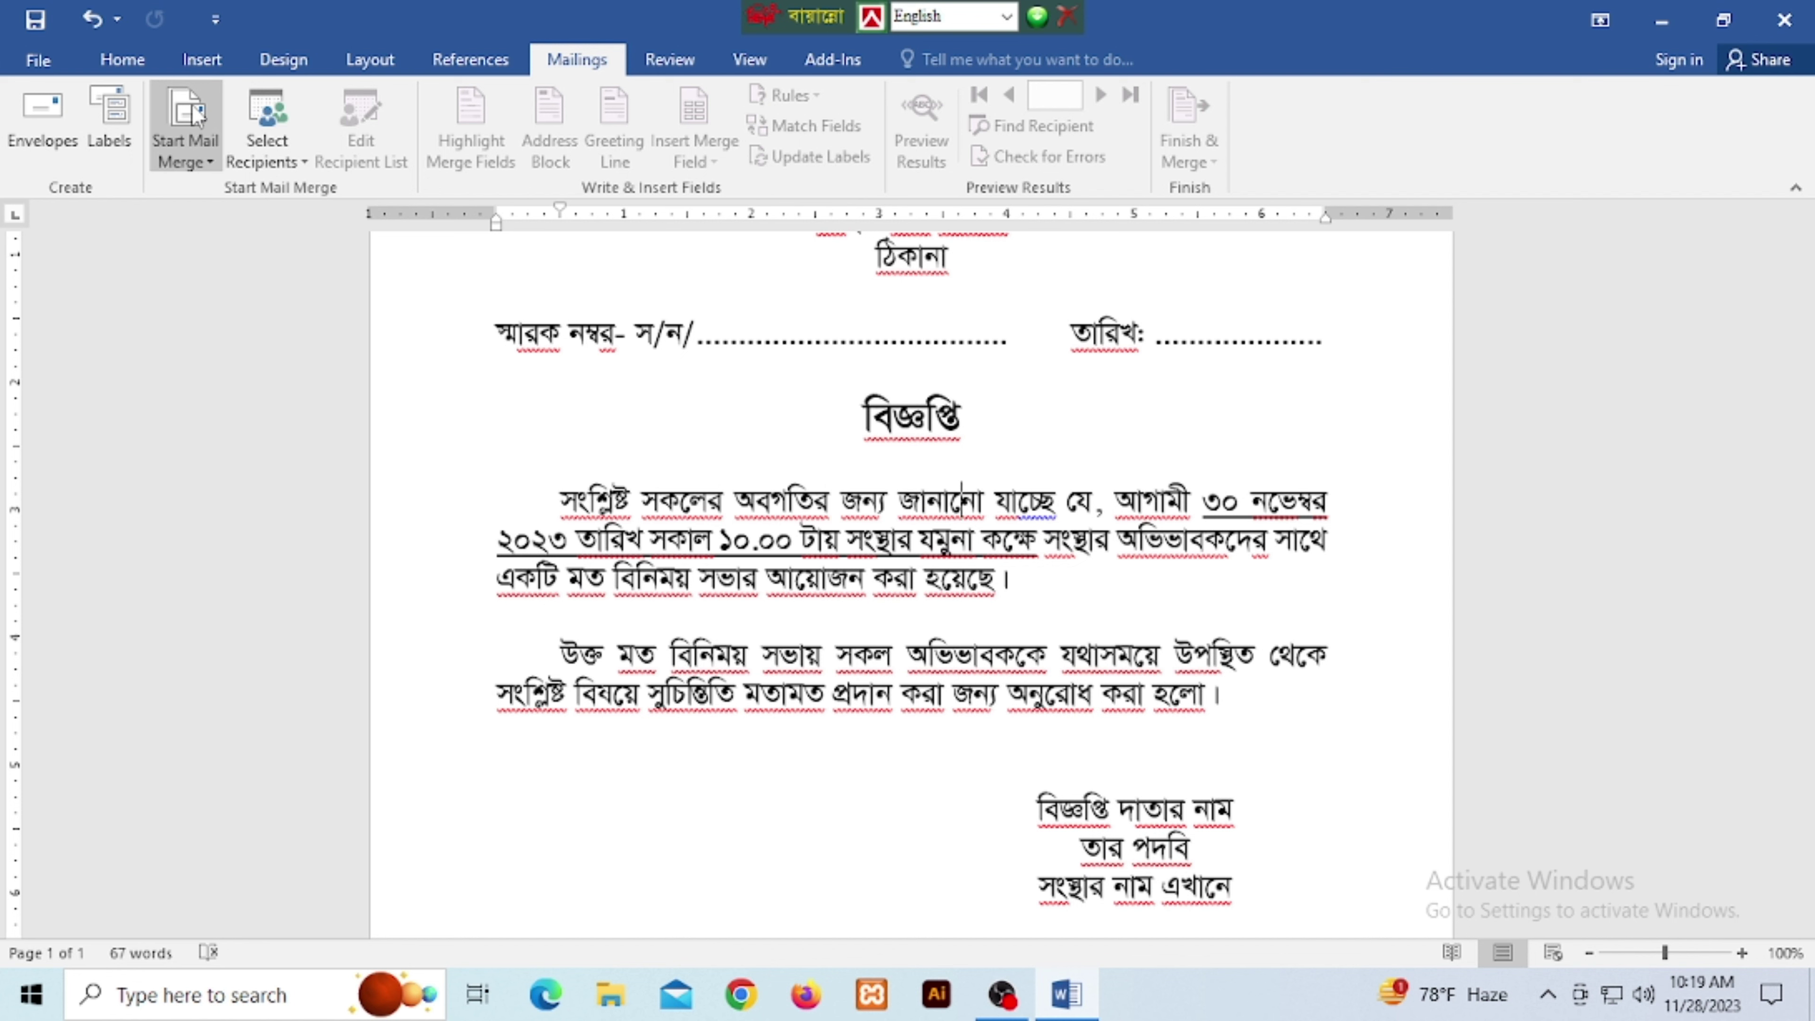
click(205, 156)
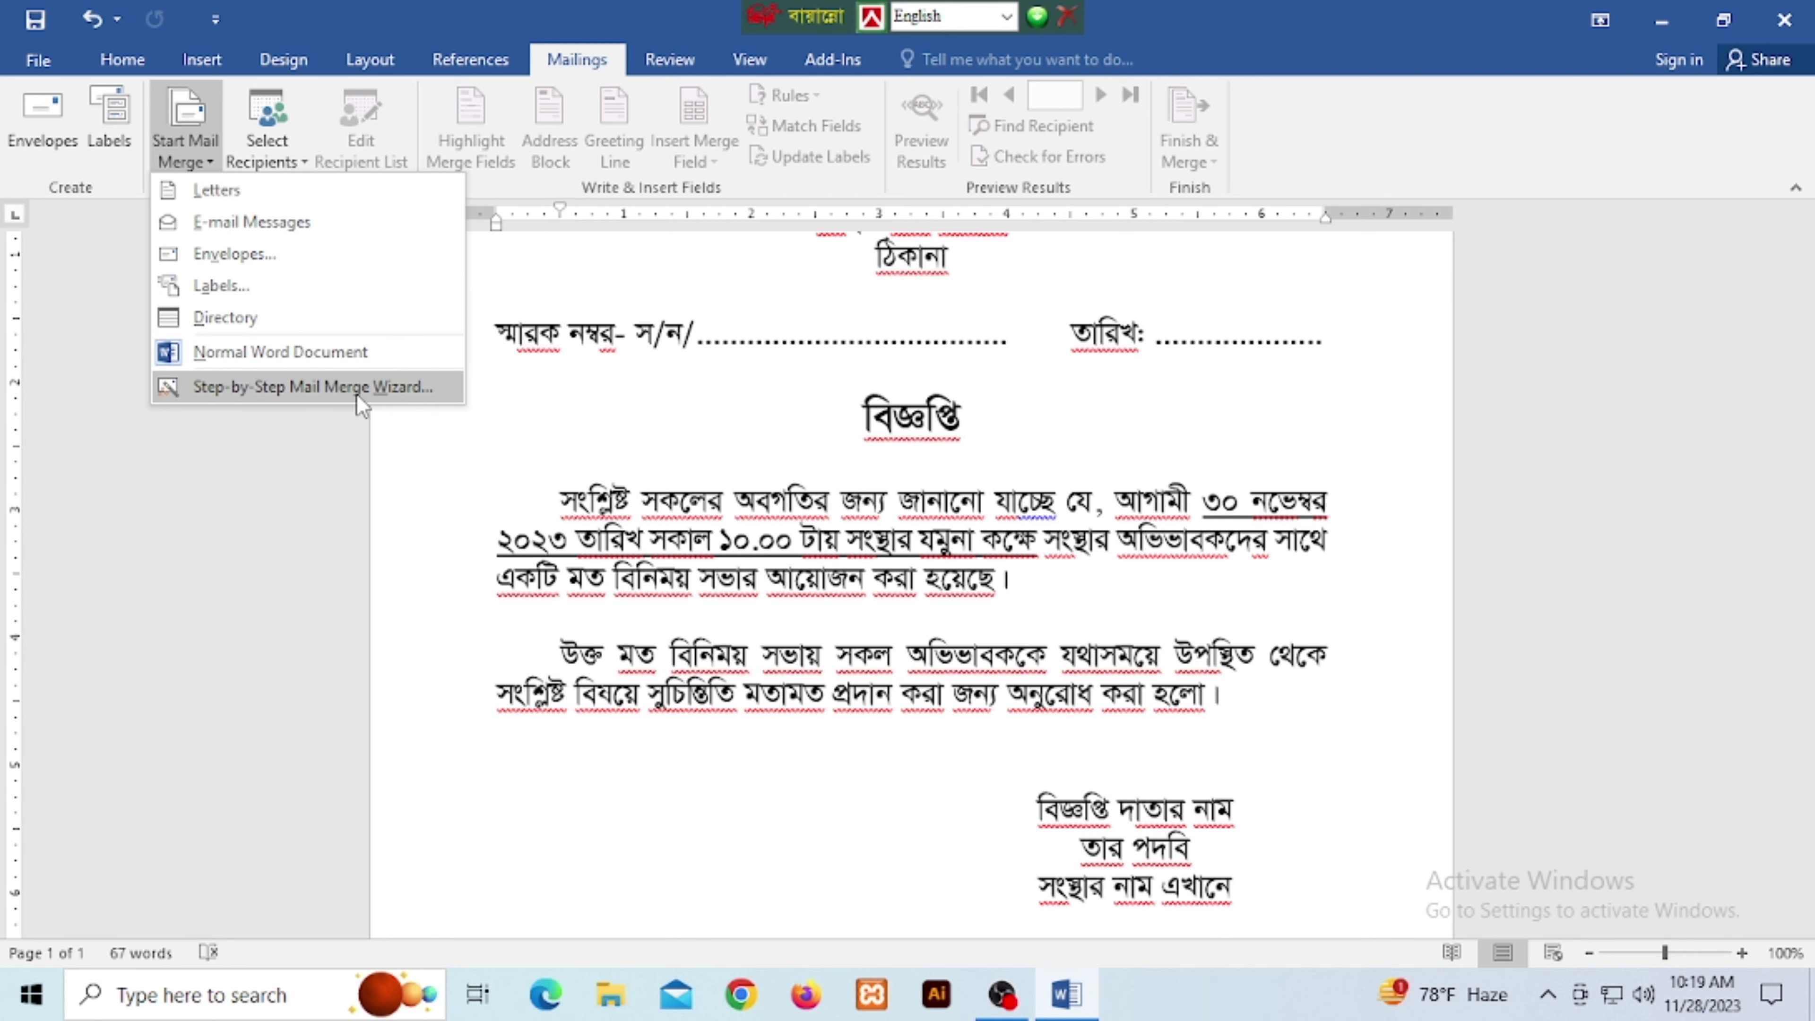
click(266, 386)
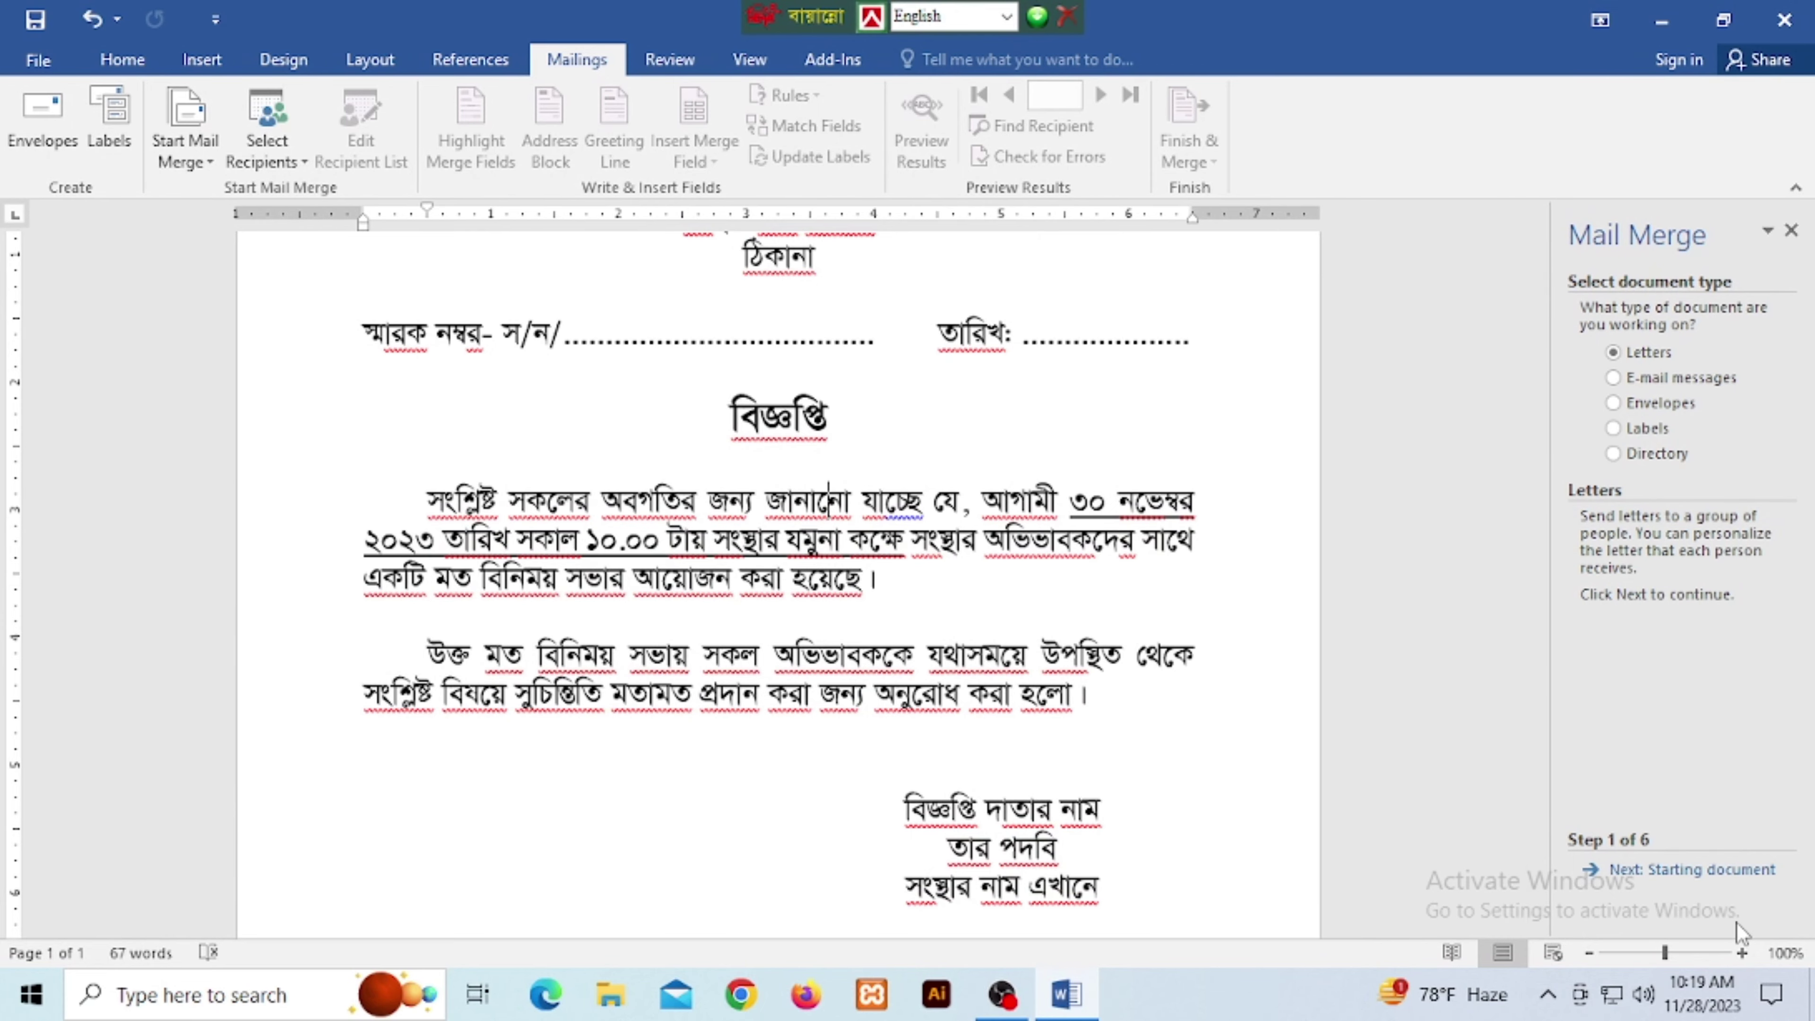
drag(1667, 958, 1679, 962)
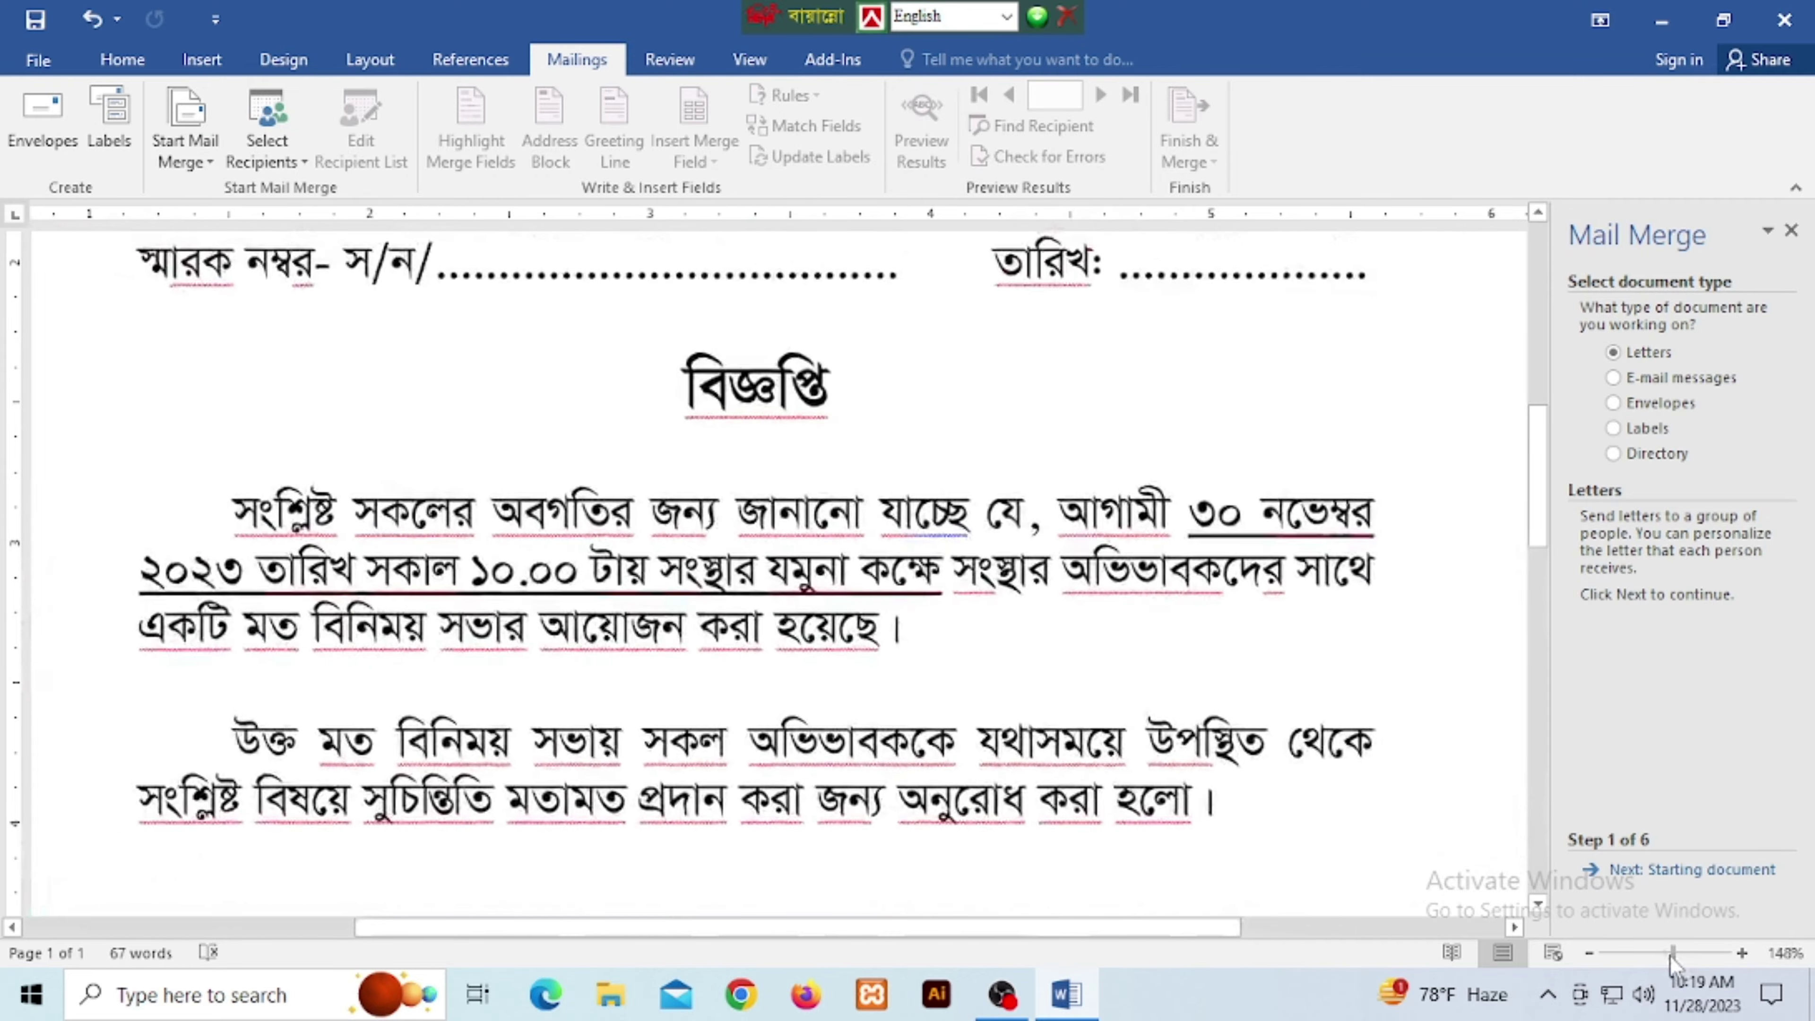
drag(1684, 954, 1665, 954)
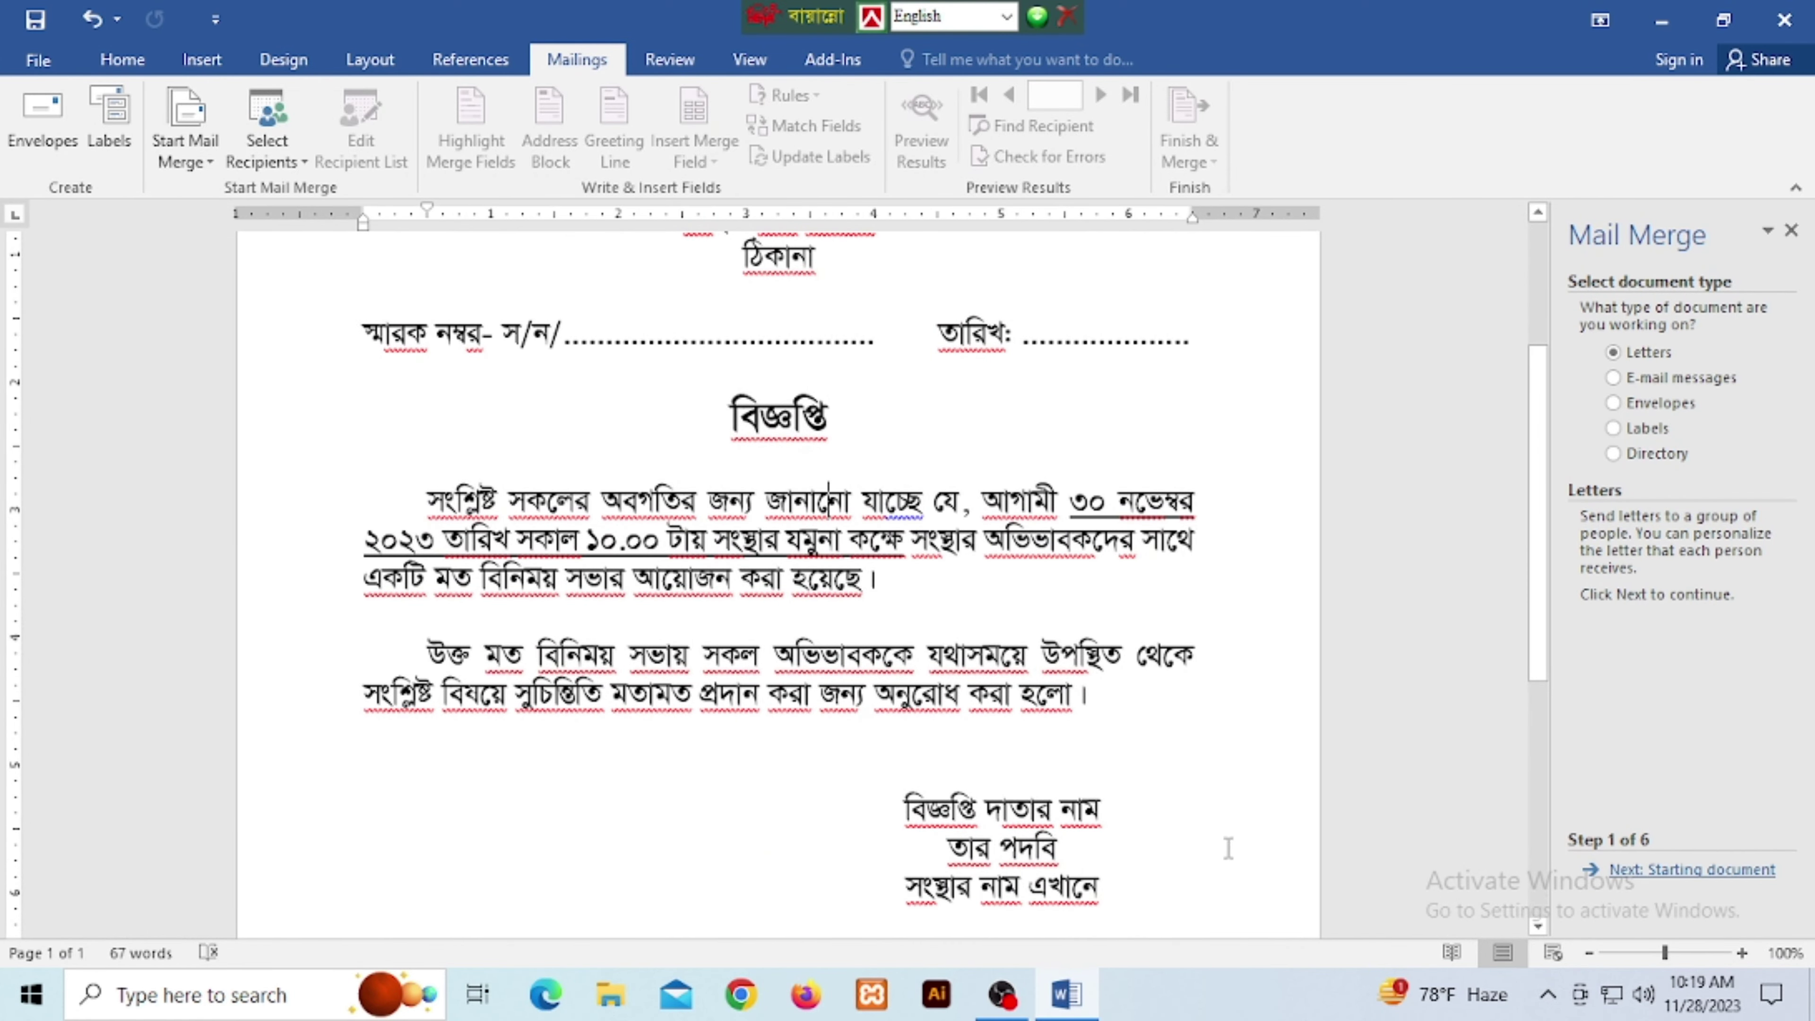
Advance the wizard to step 2, using the current letter as the starting document.
scroll(966, 692, down, 3)
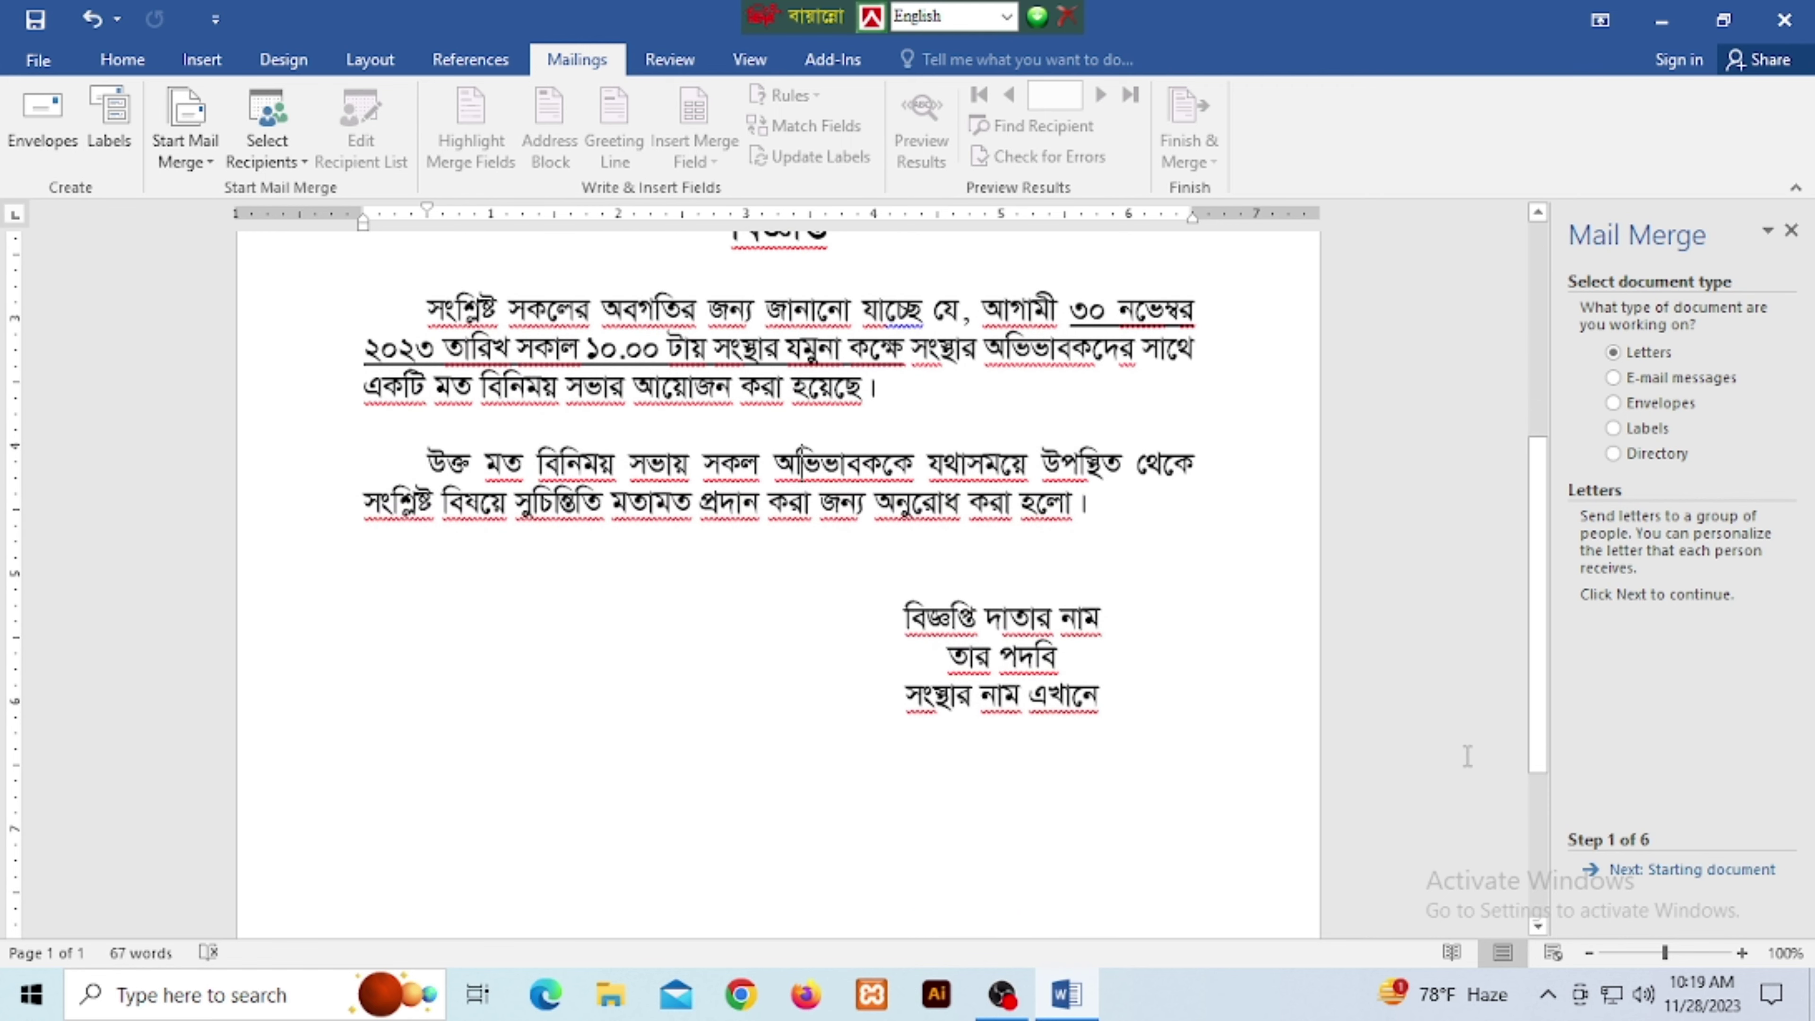
click(1640, 871)
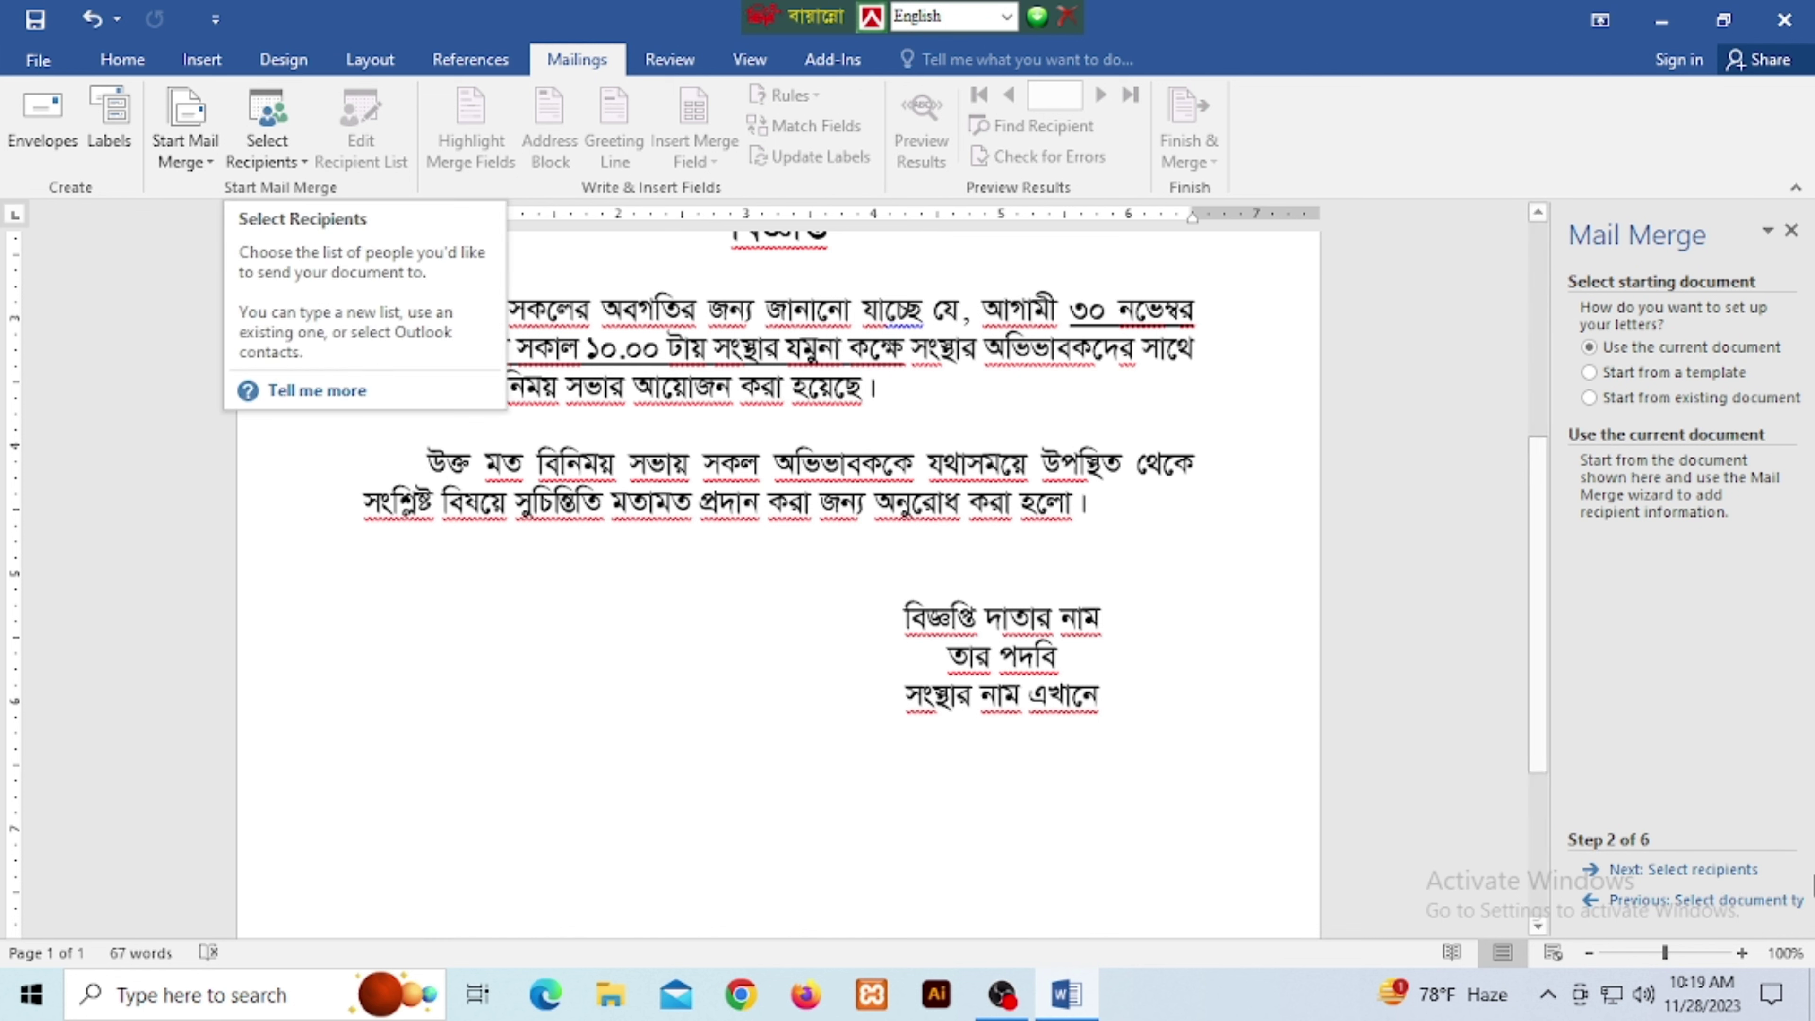
click(1601, 901)
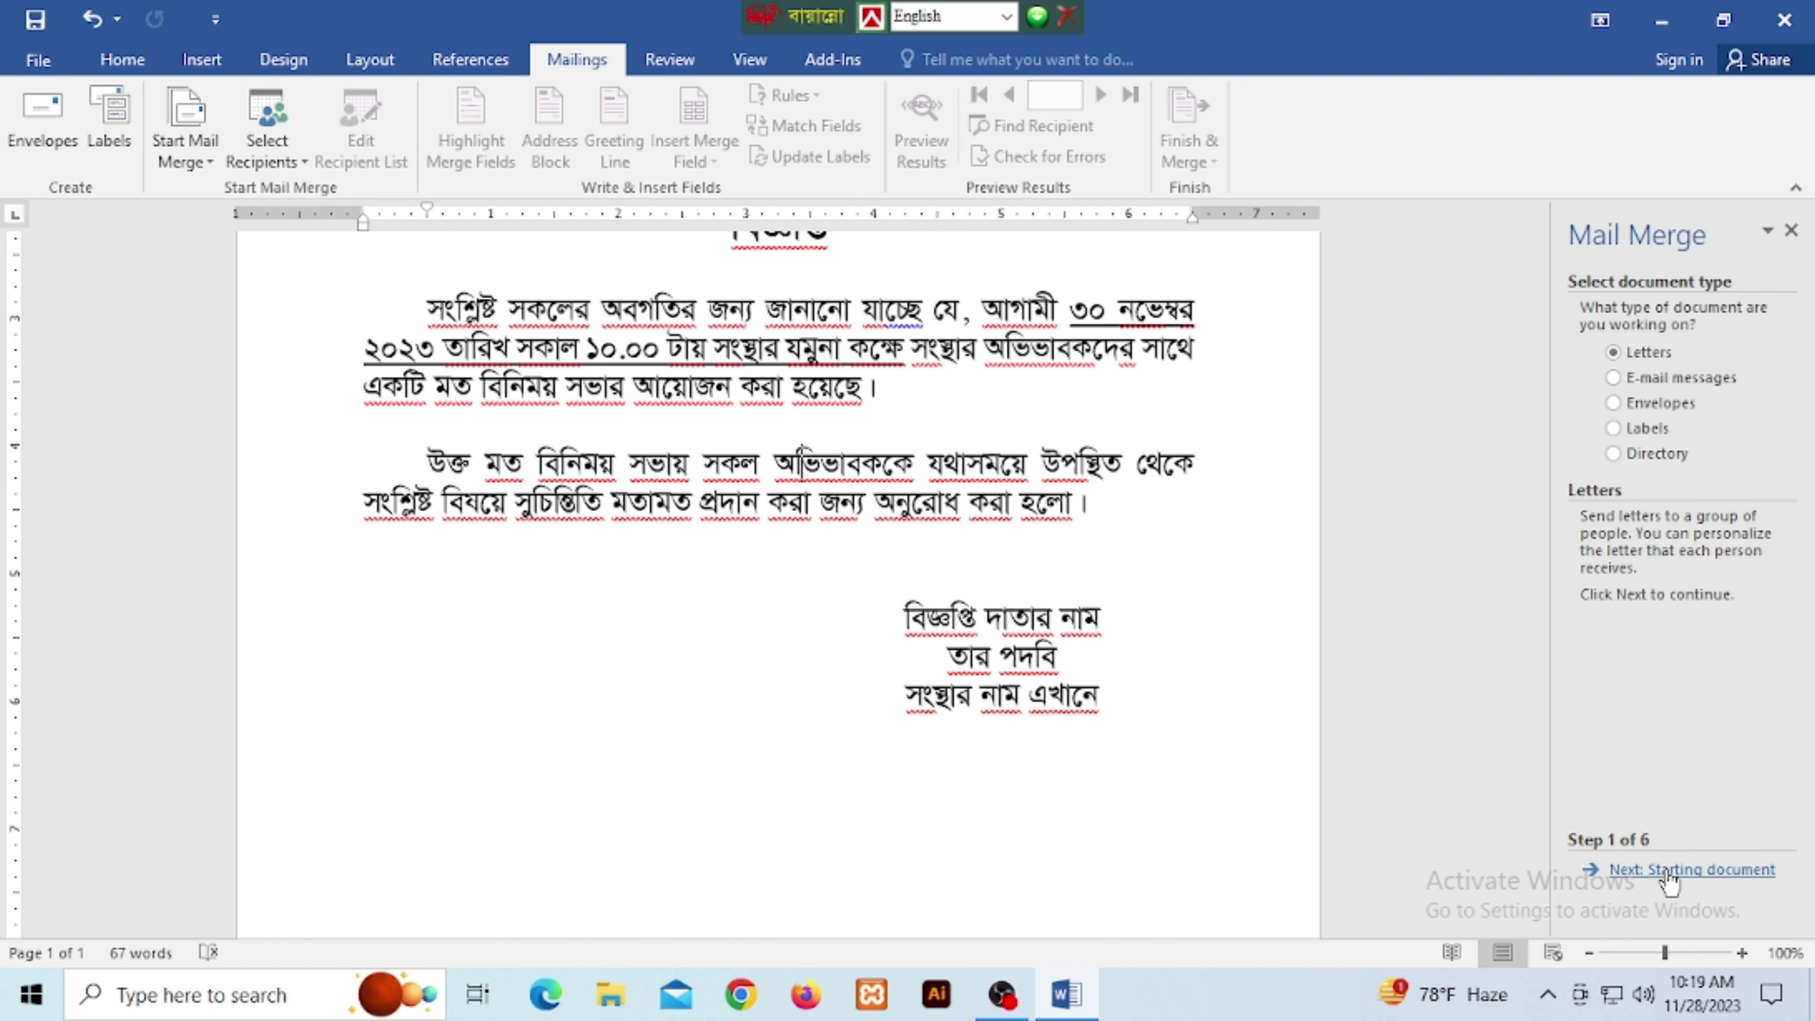
click(1643, 869)
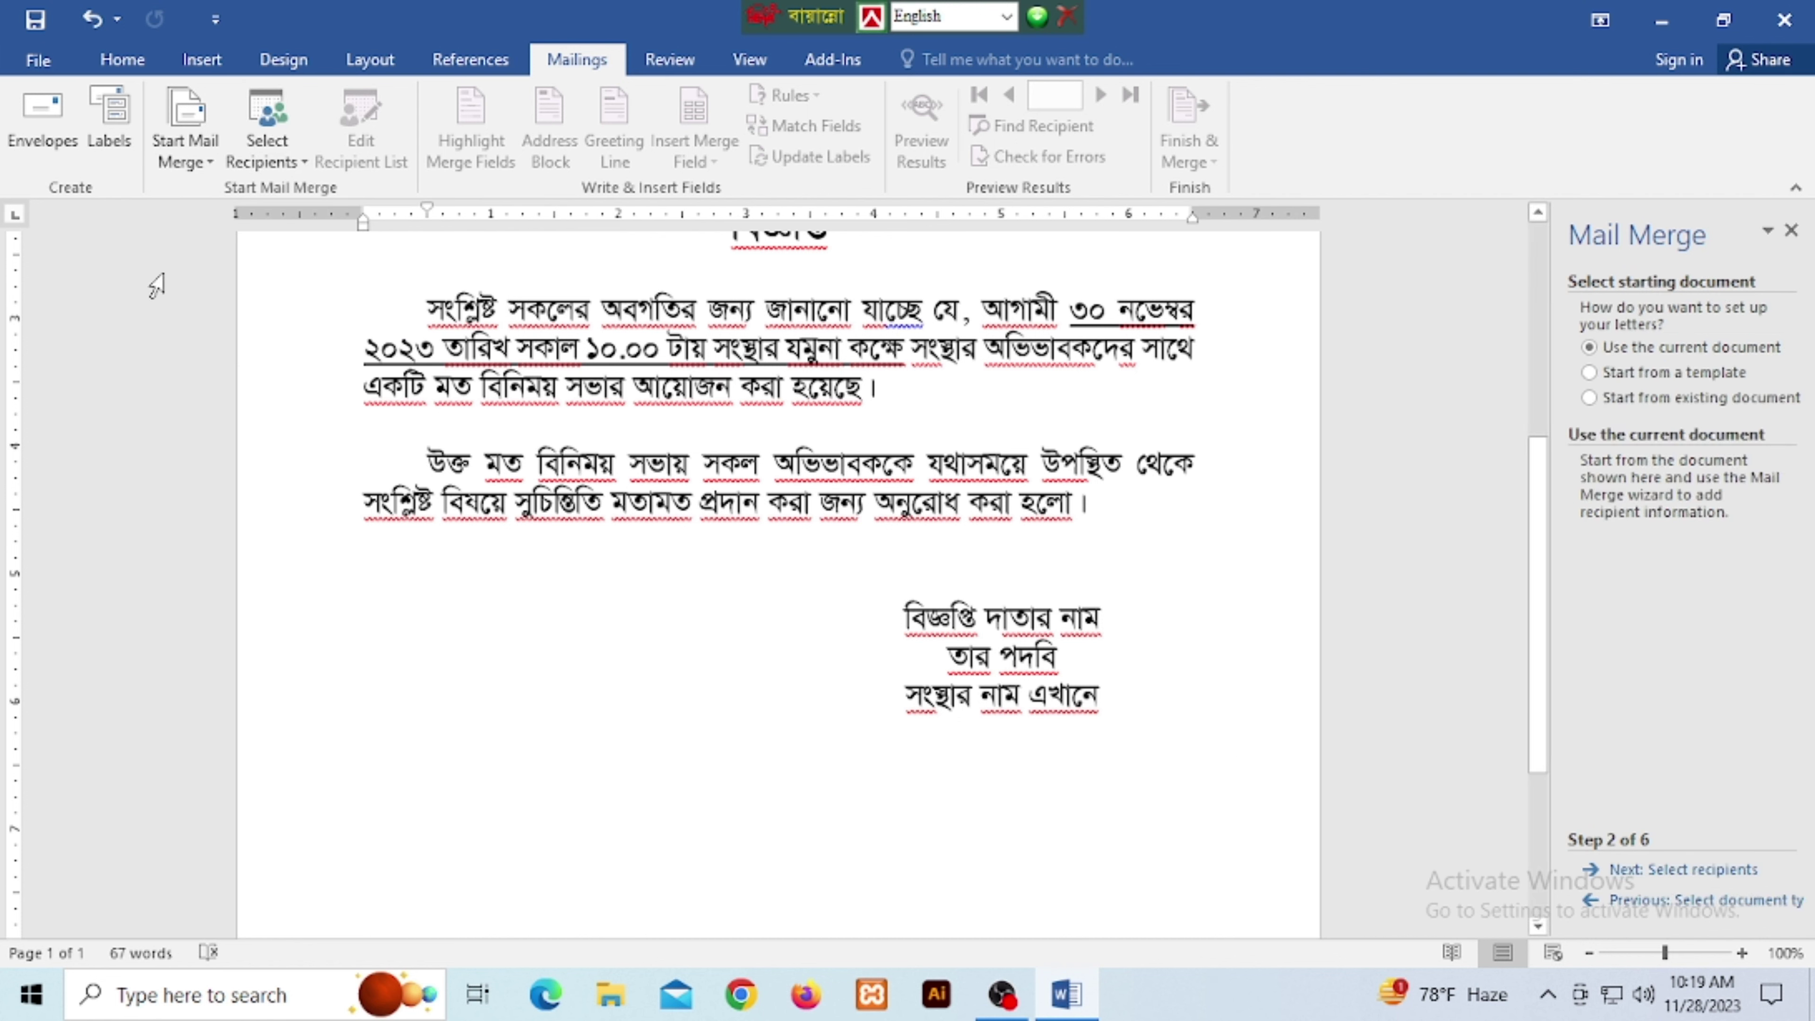
click(298, 161)
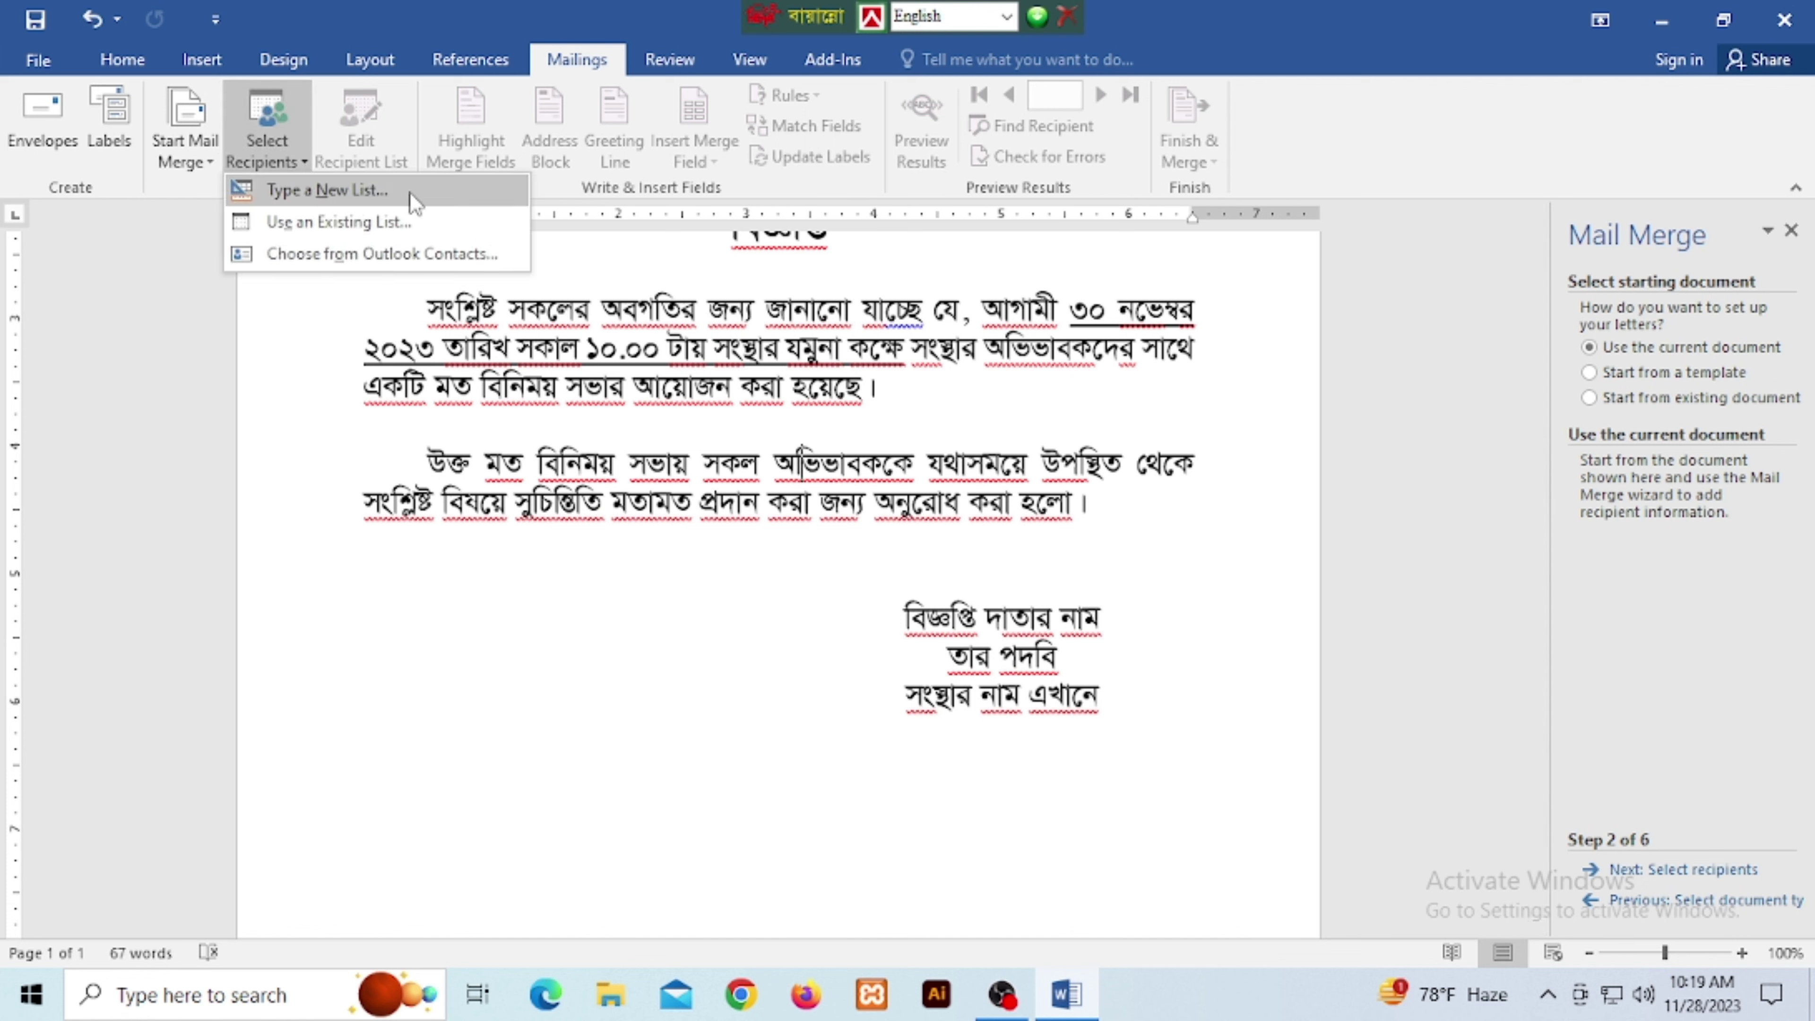
click(368, 190)
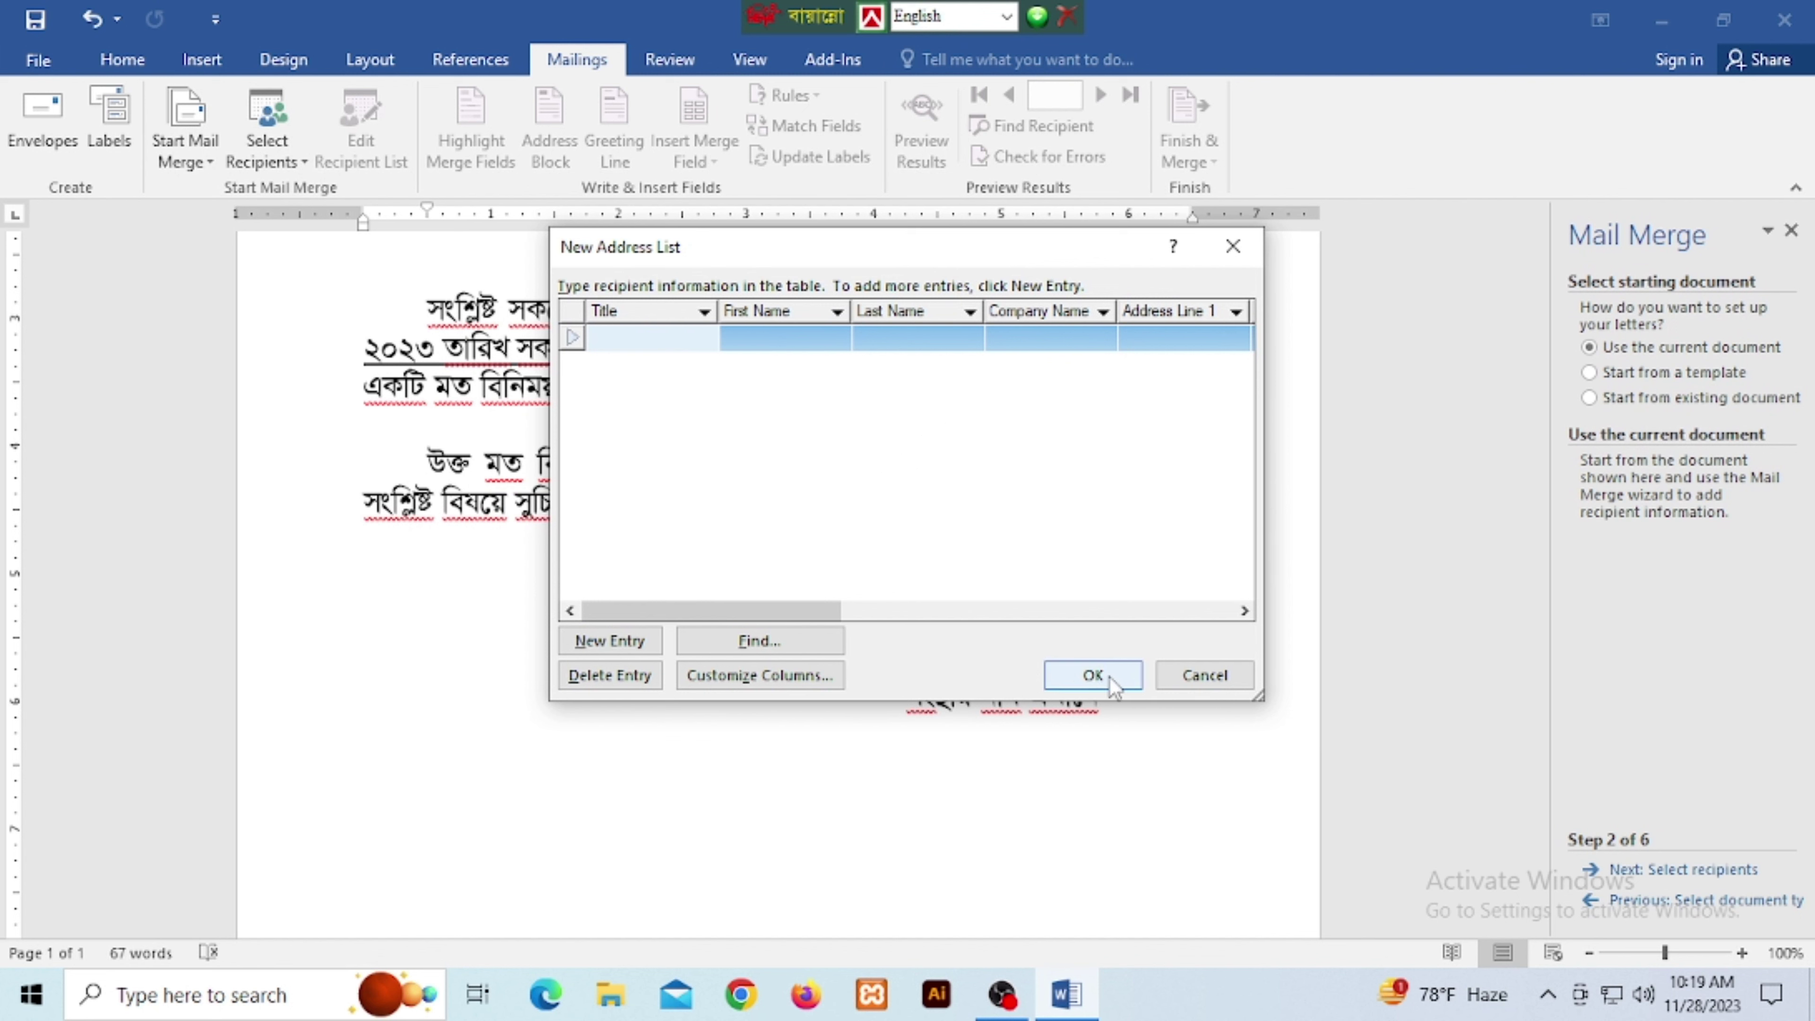
click(1201, 676)
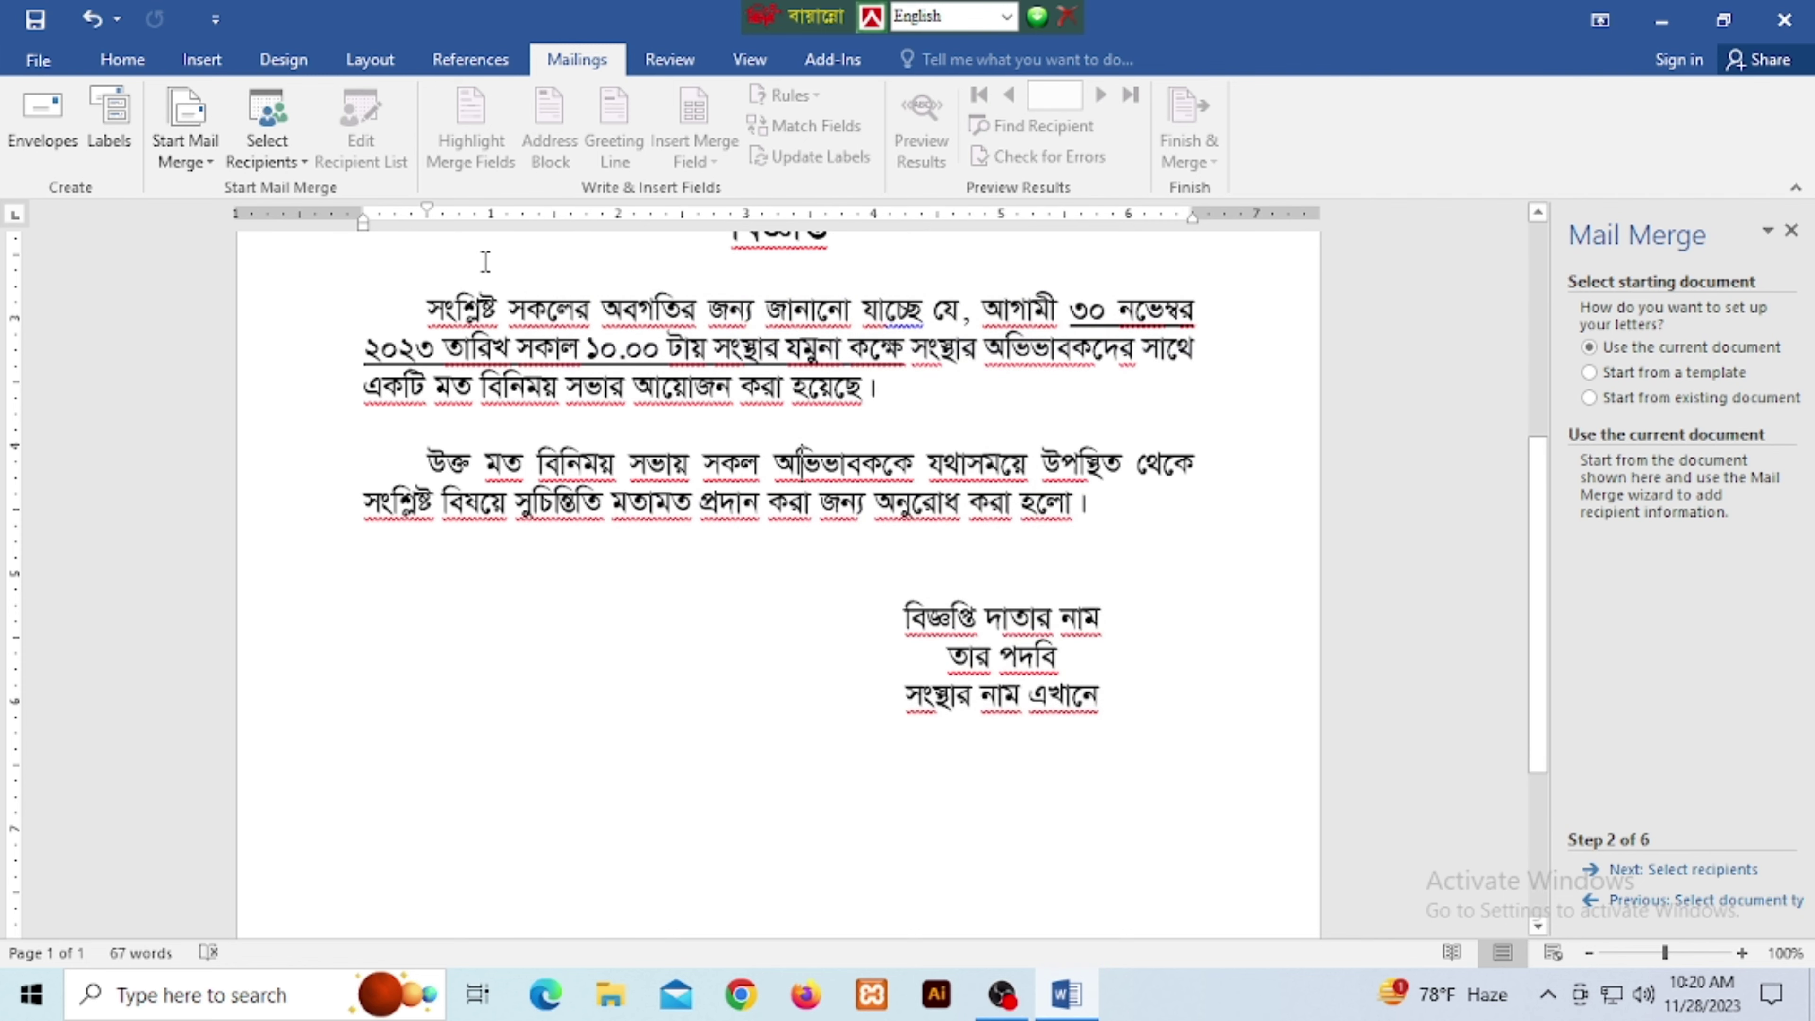
click(211, 159)
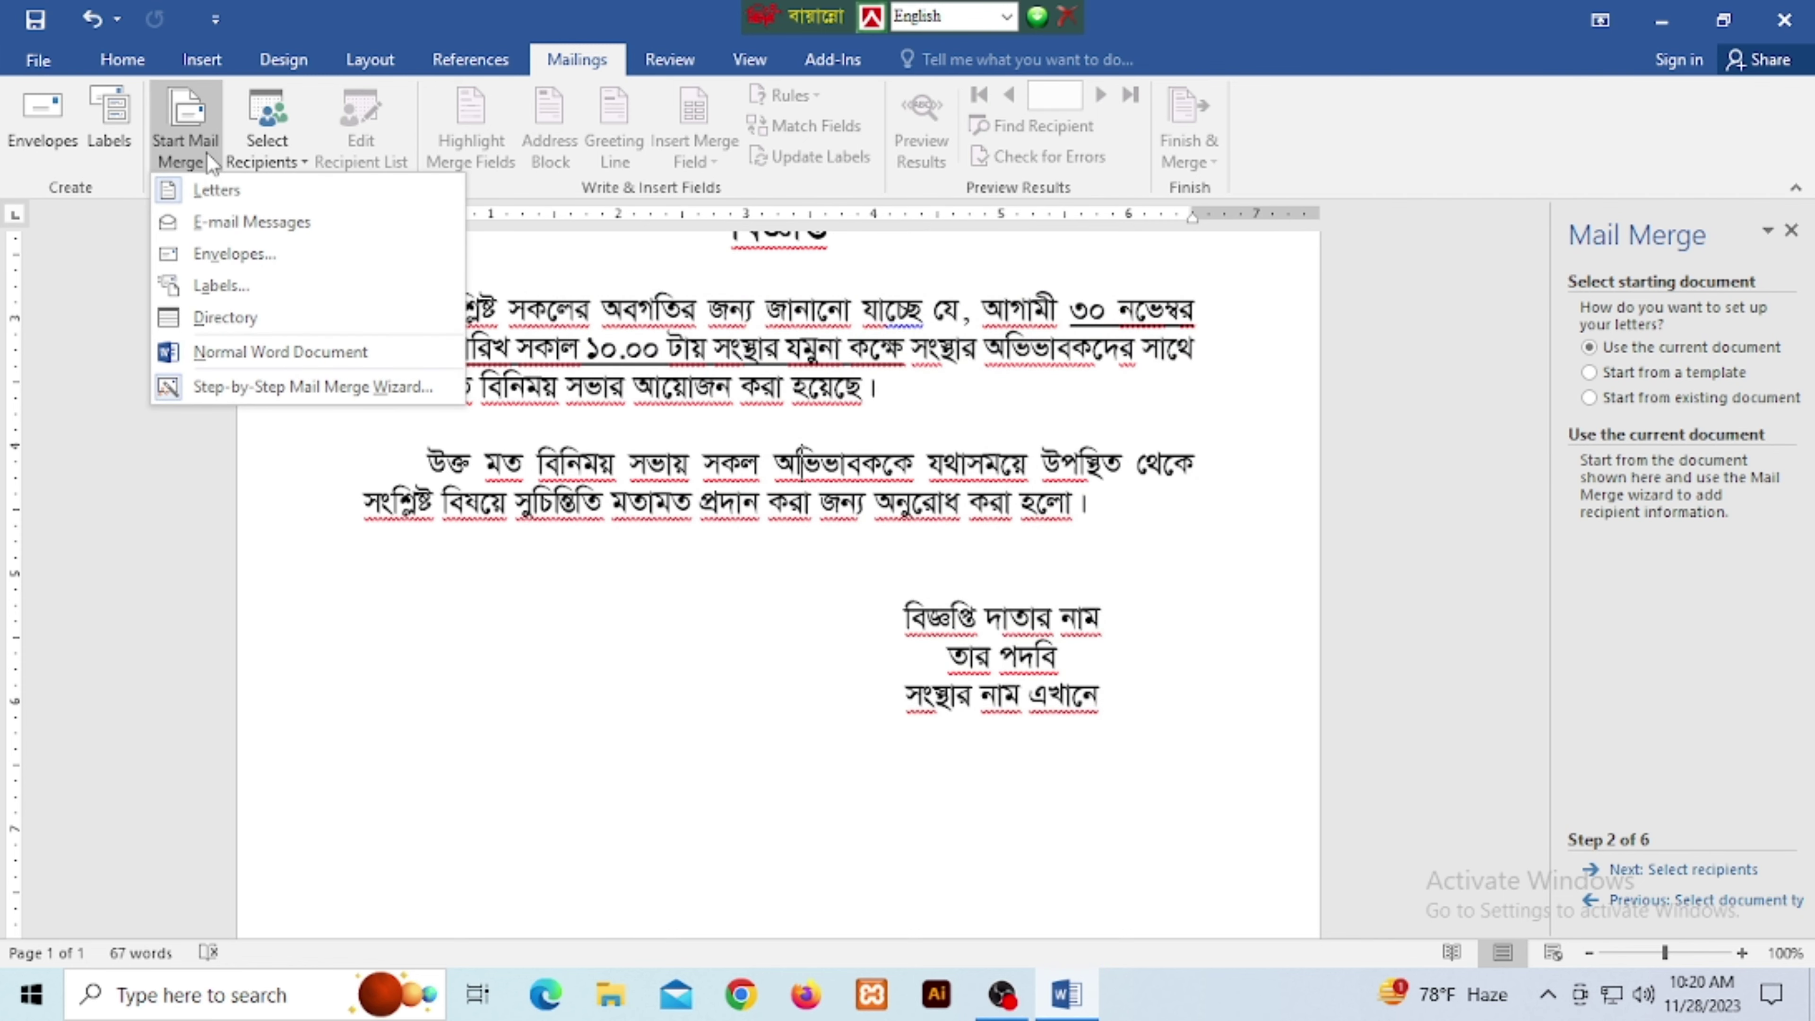
click(291, 157)
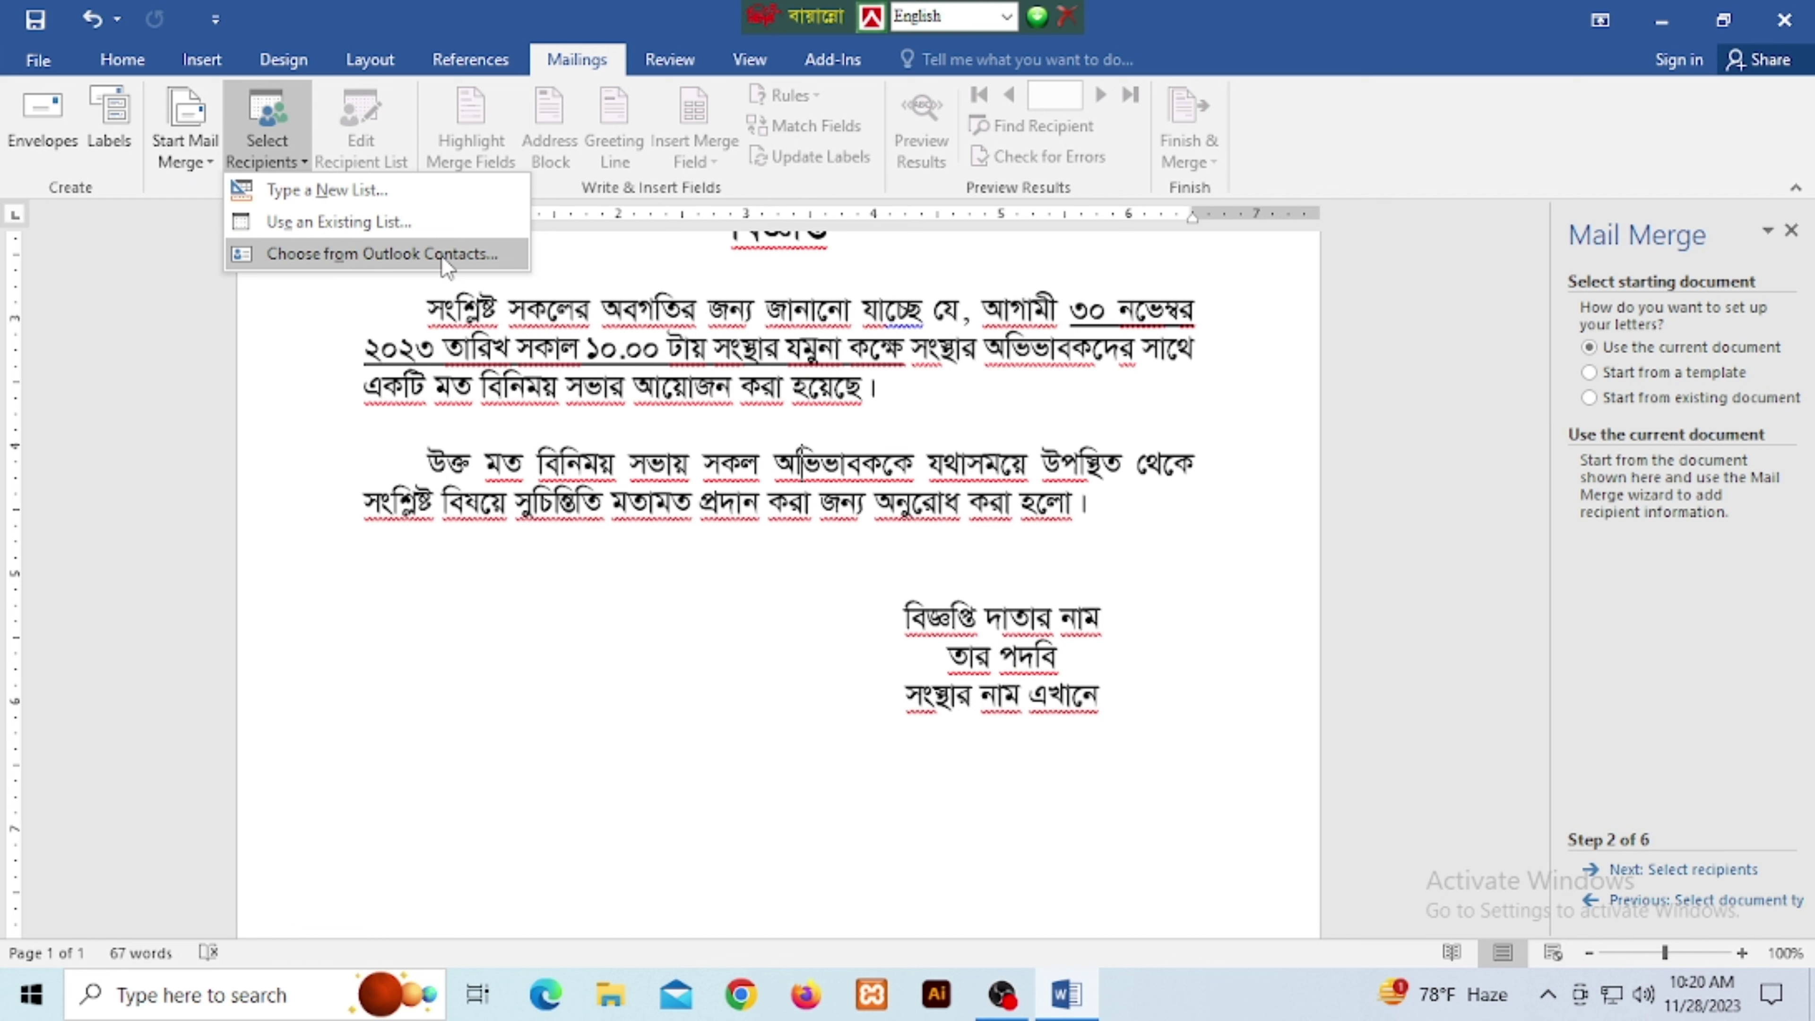
click(382, 255)
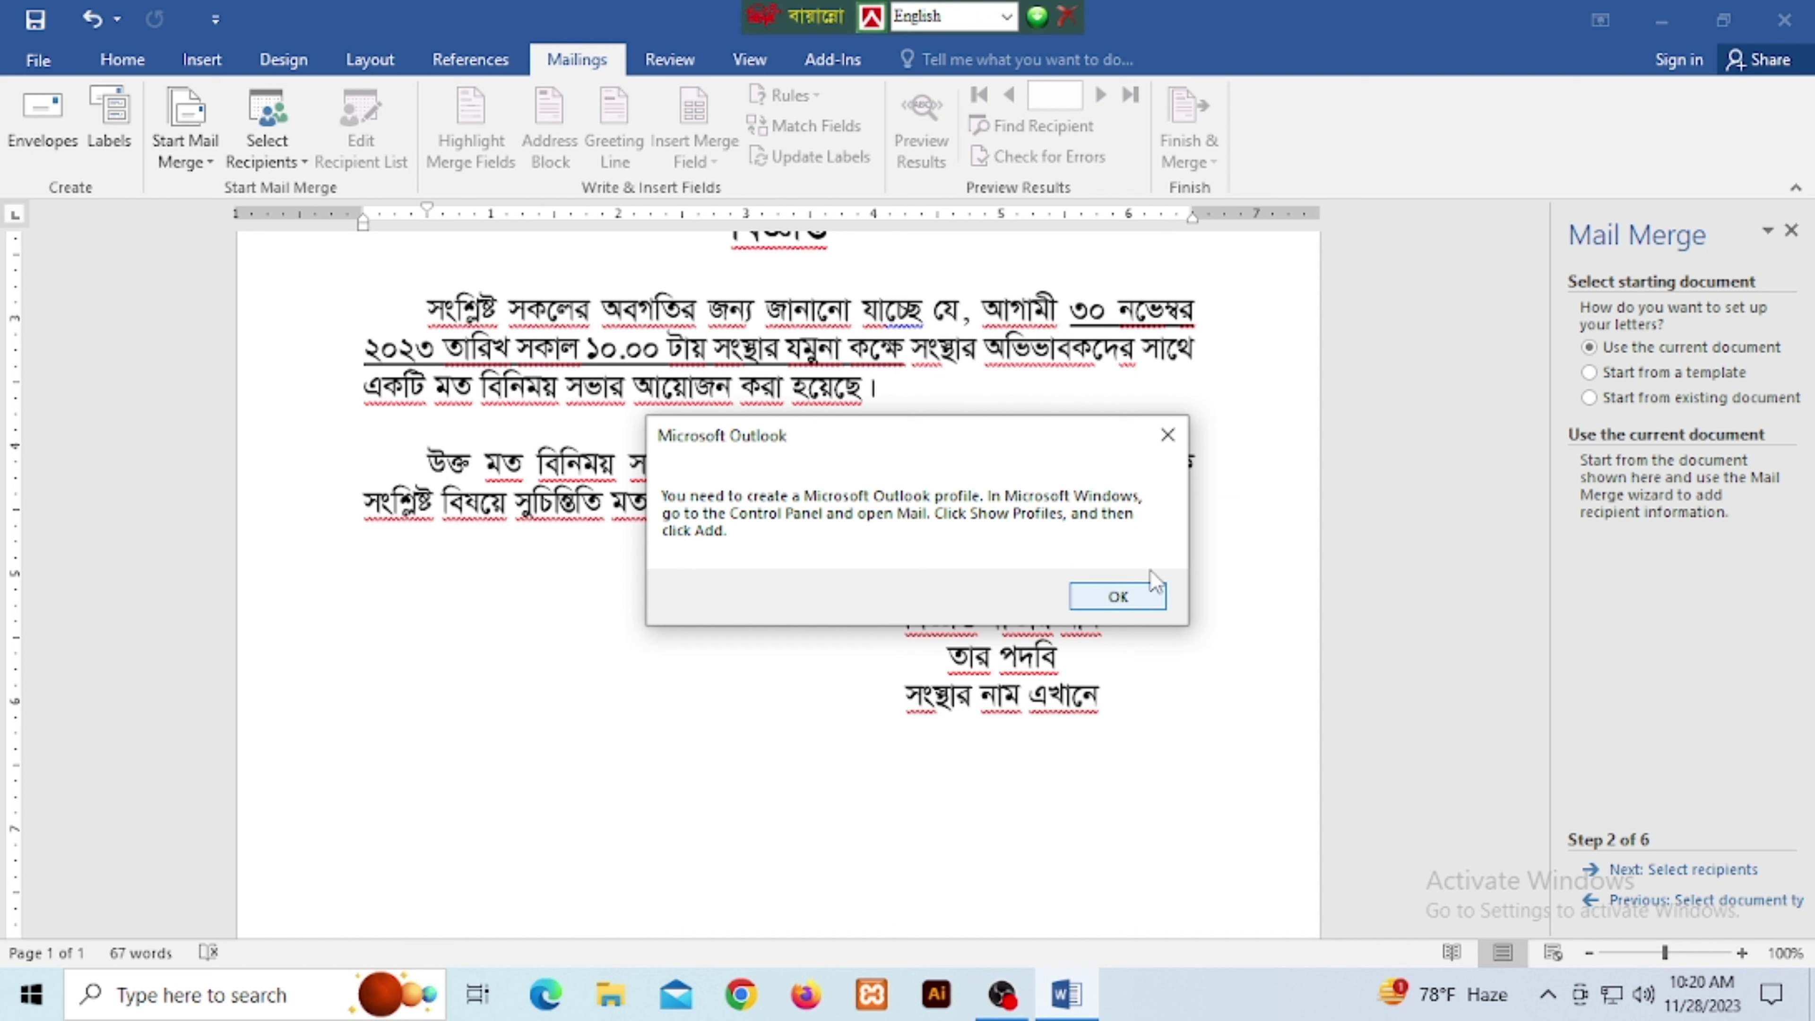
click(1167, 434)
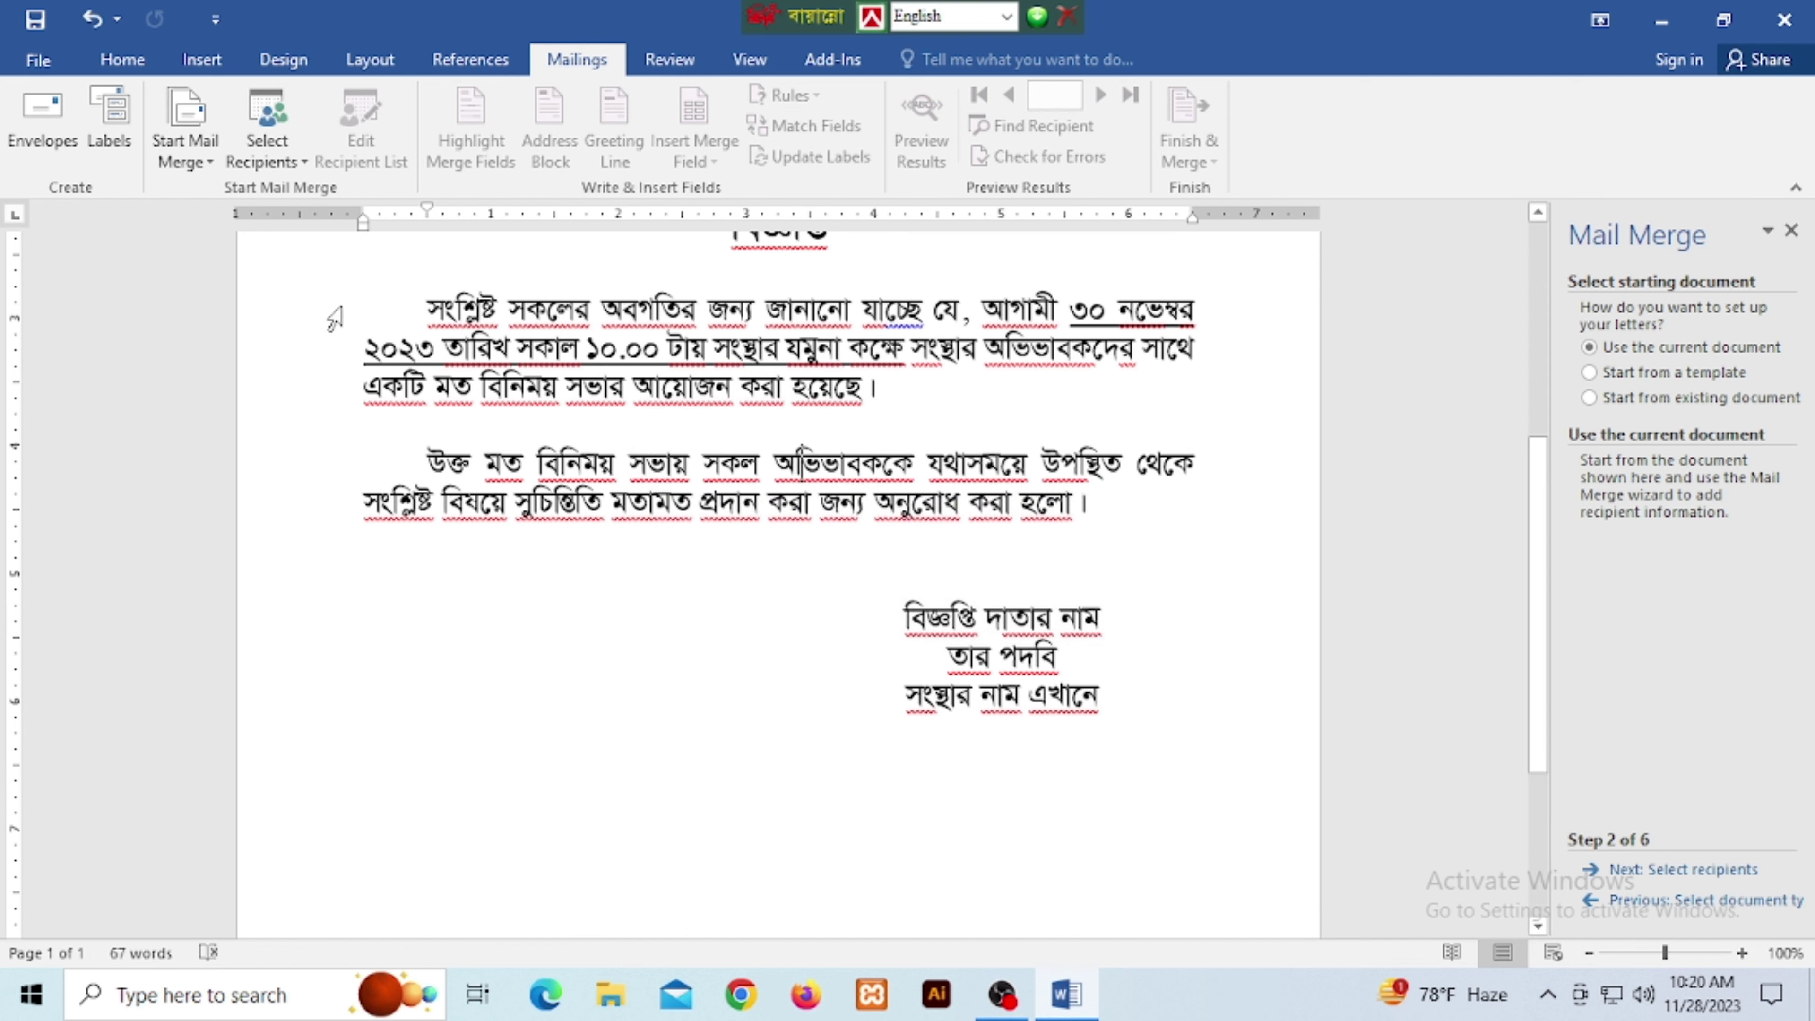
click(299, 166)
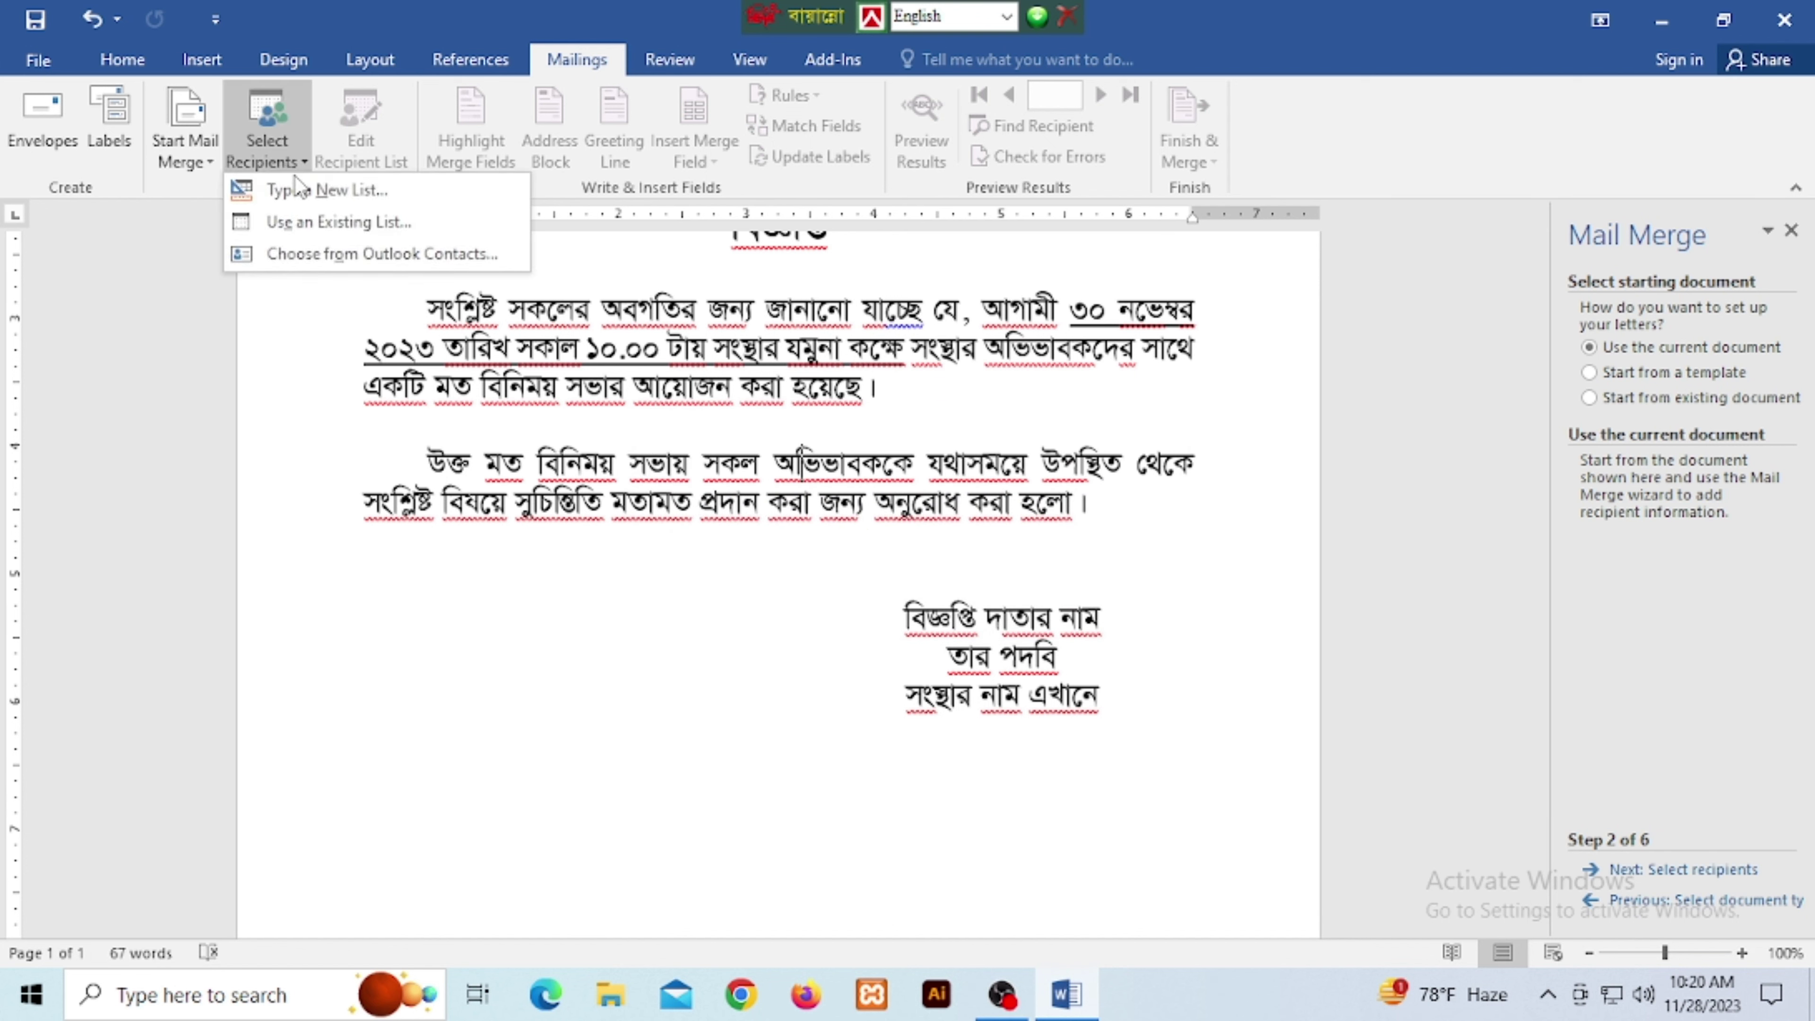
Attach the students-details$ sheet of Desktop data-for-mail-merge.xlsx, with first-row column headers.
click(392, 223)
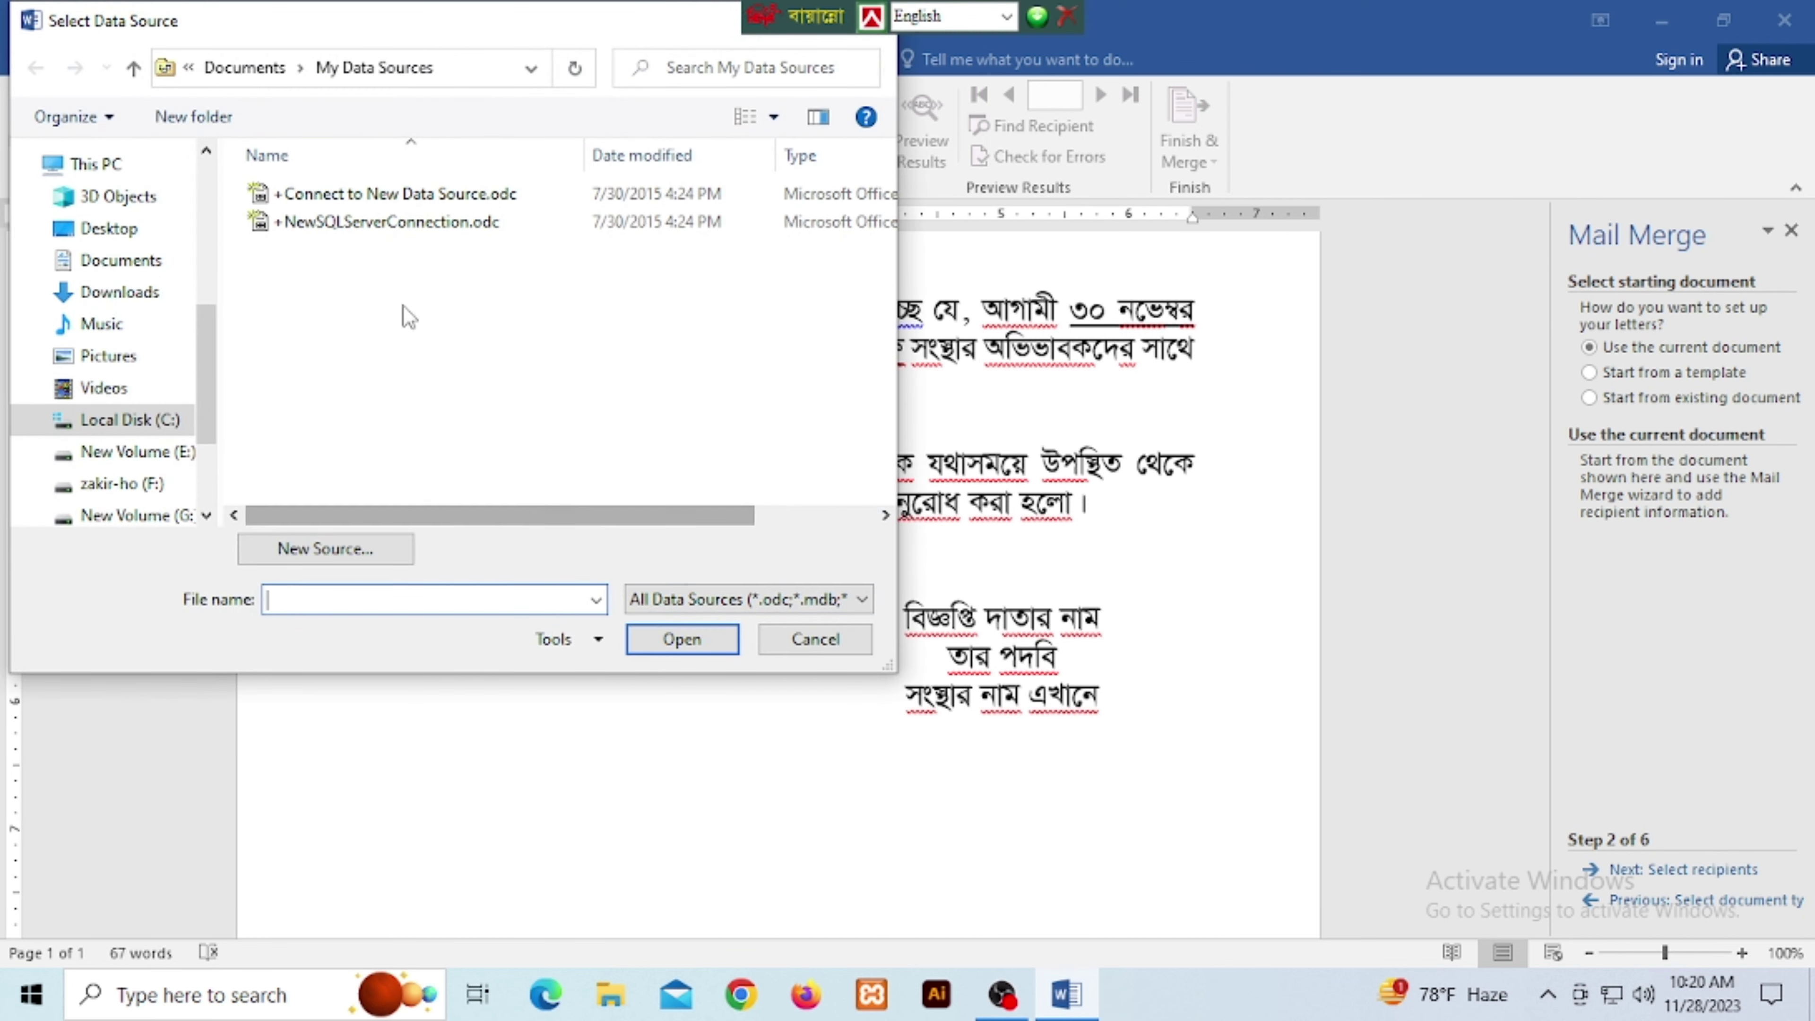
click(108, 228)
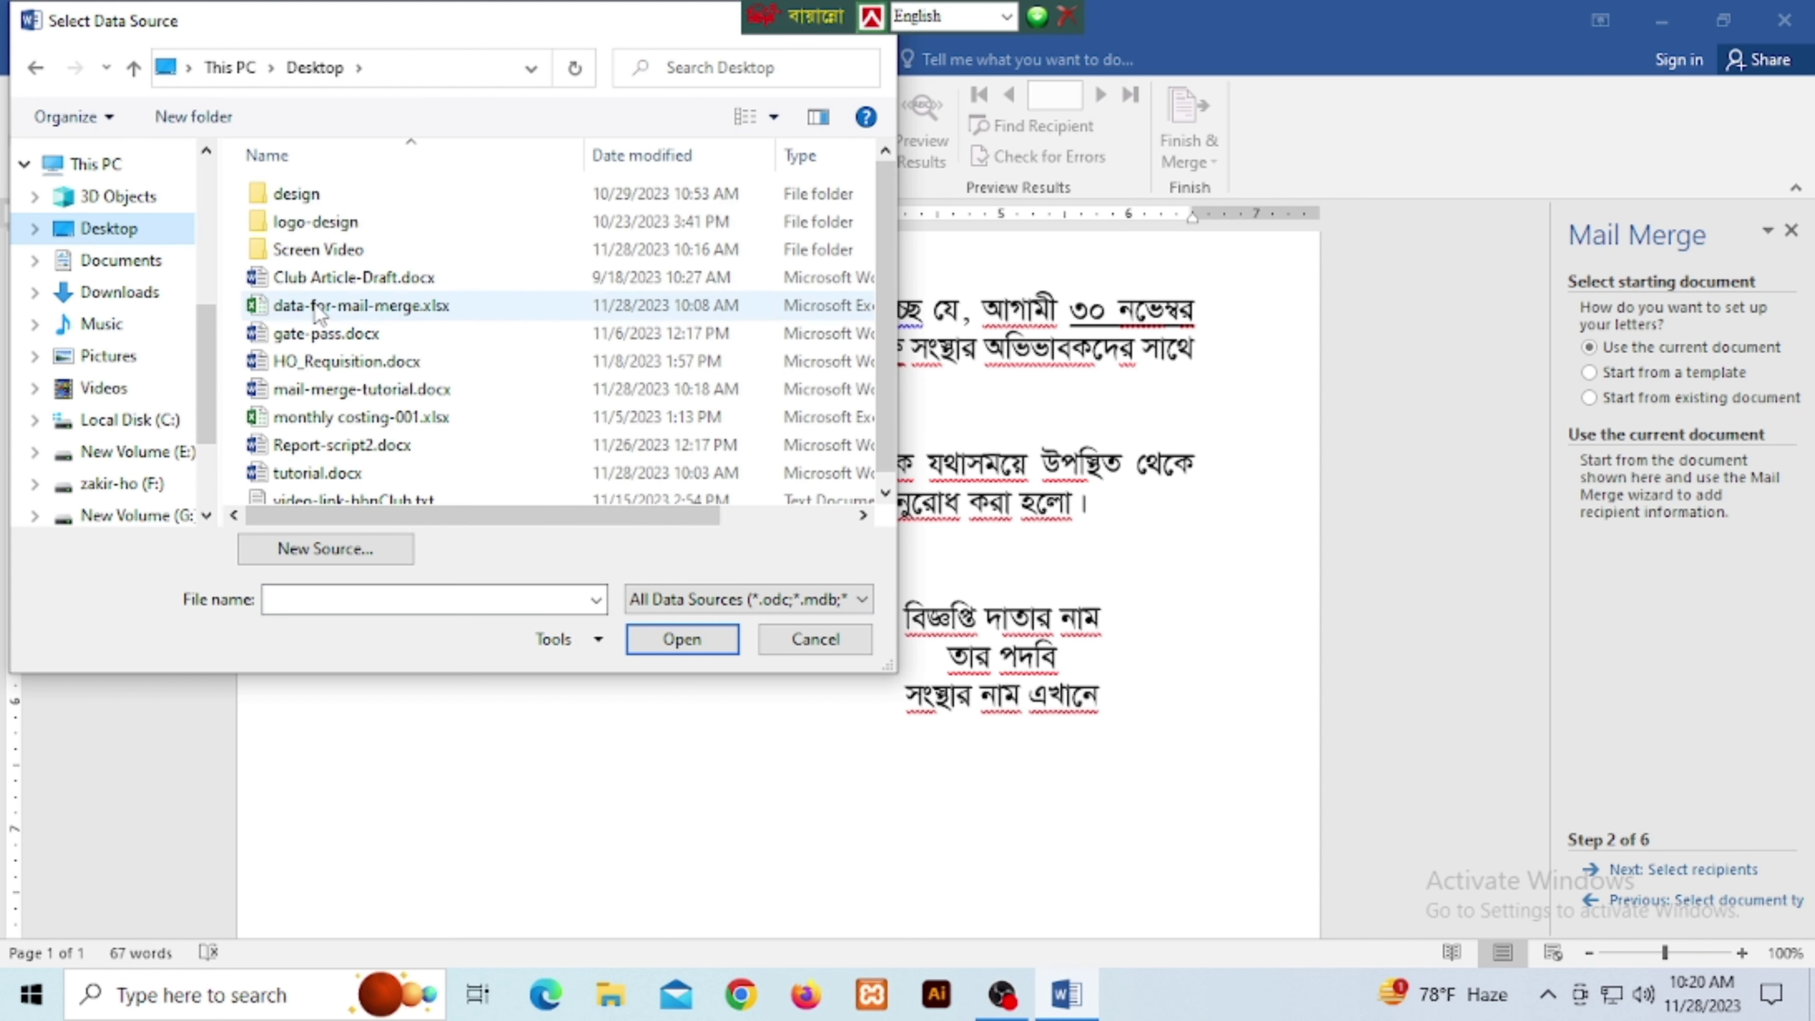
mouse_move(361, 305)
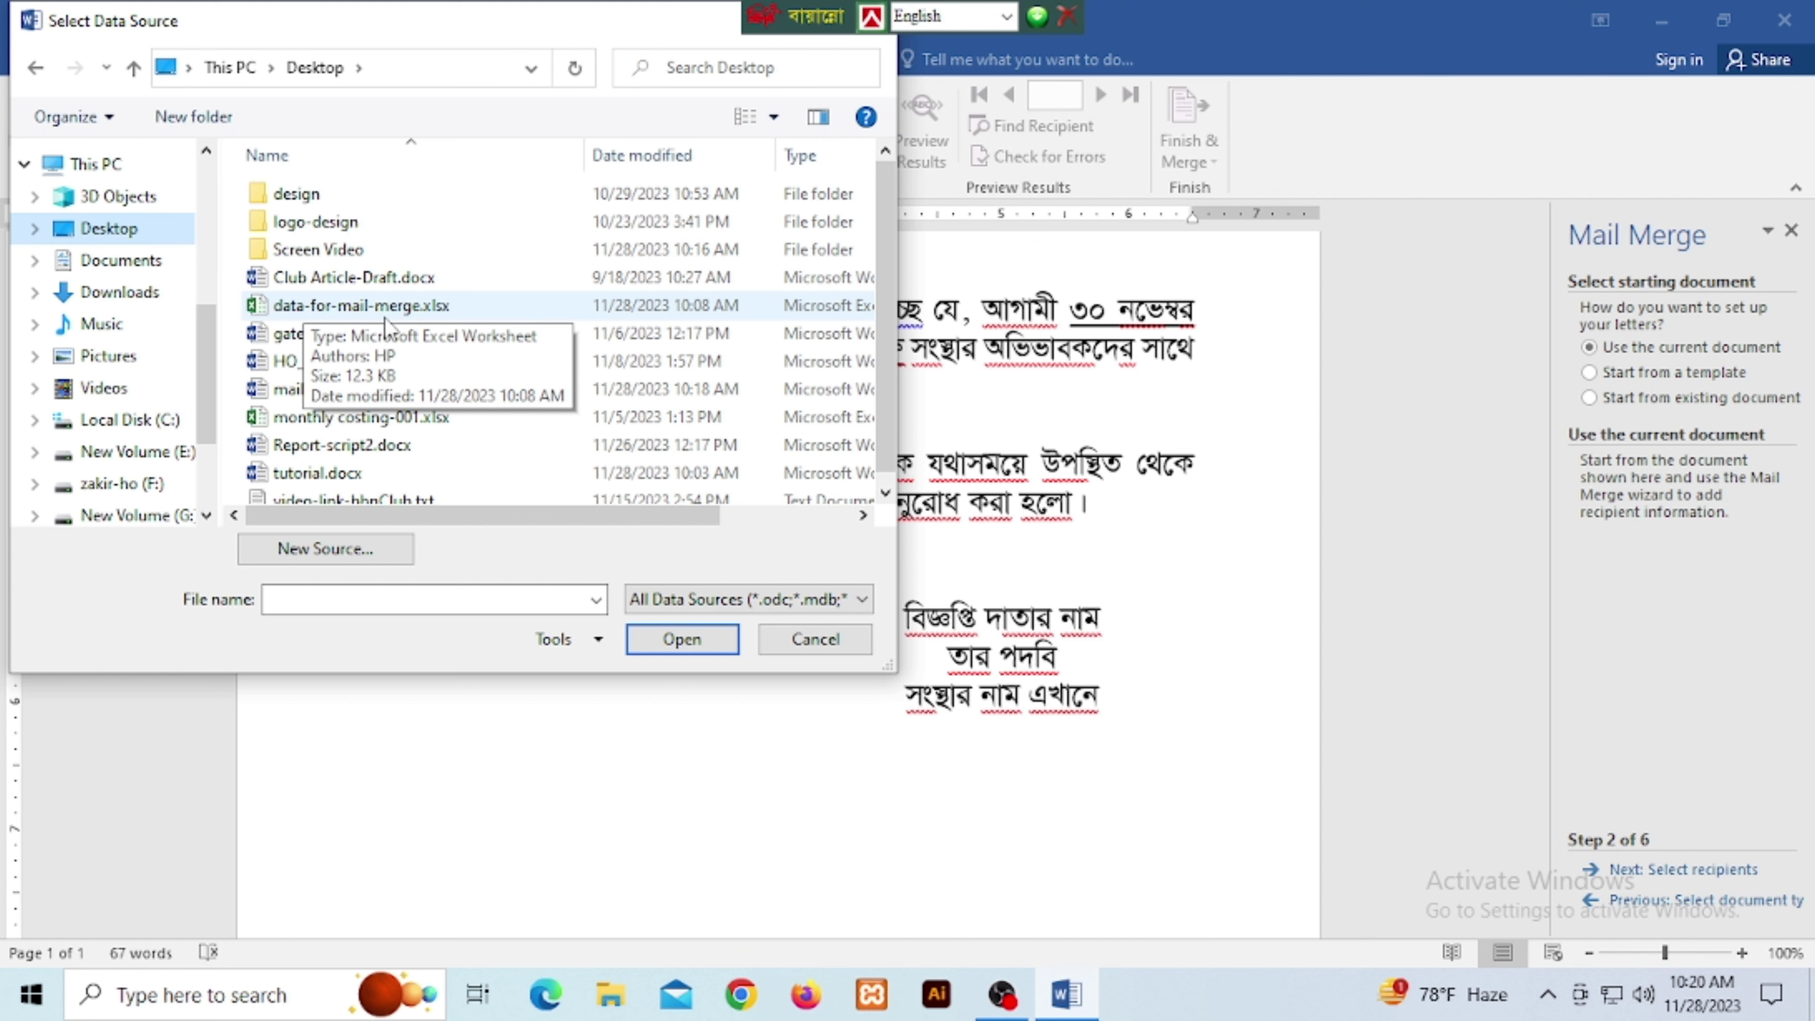
click(385, 308)
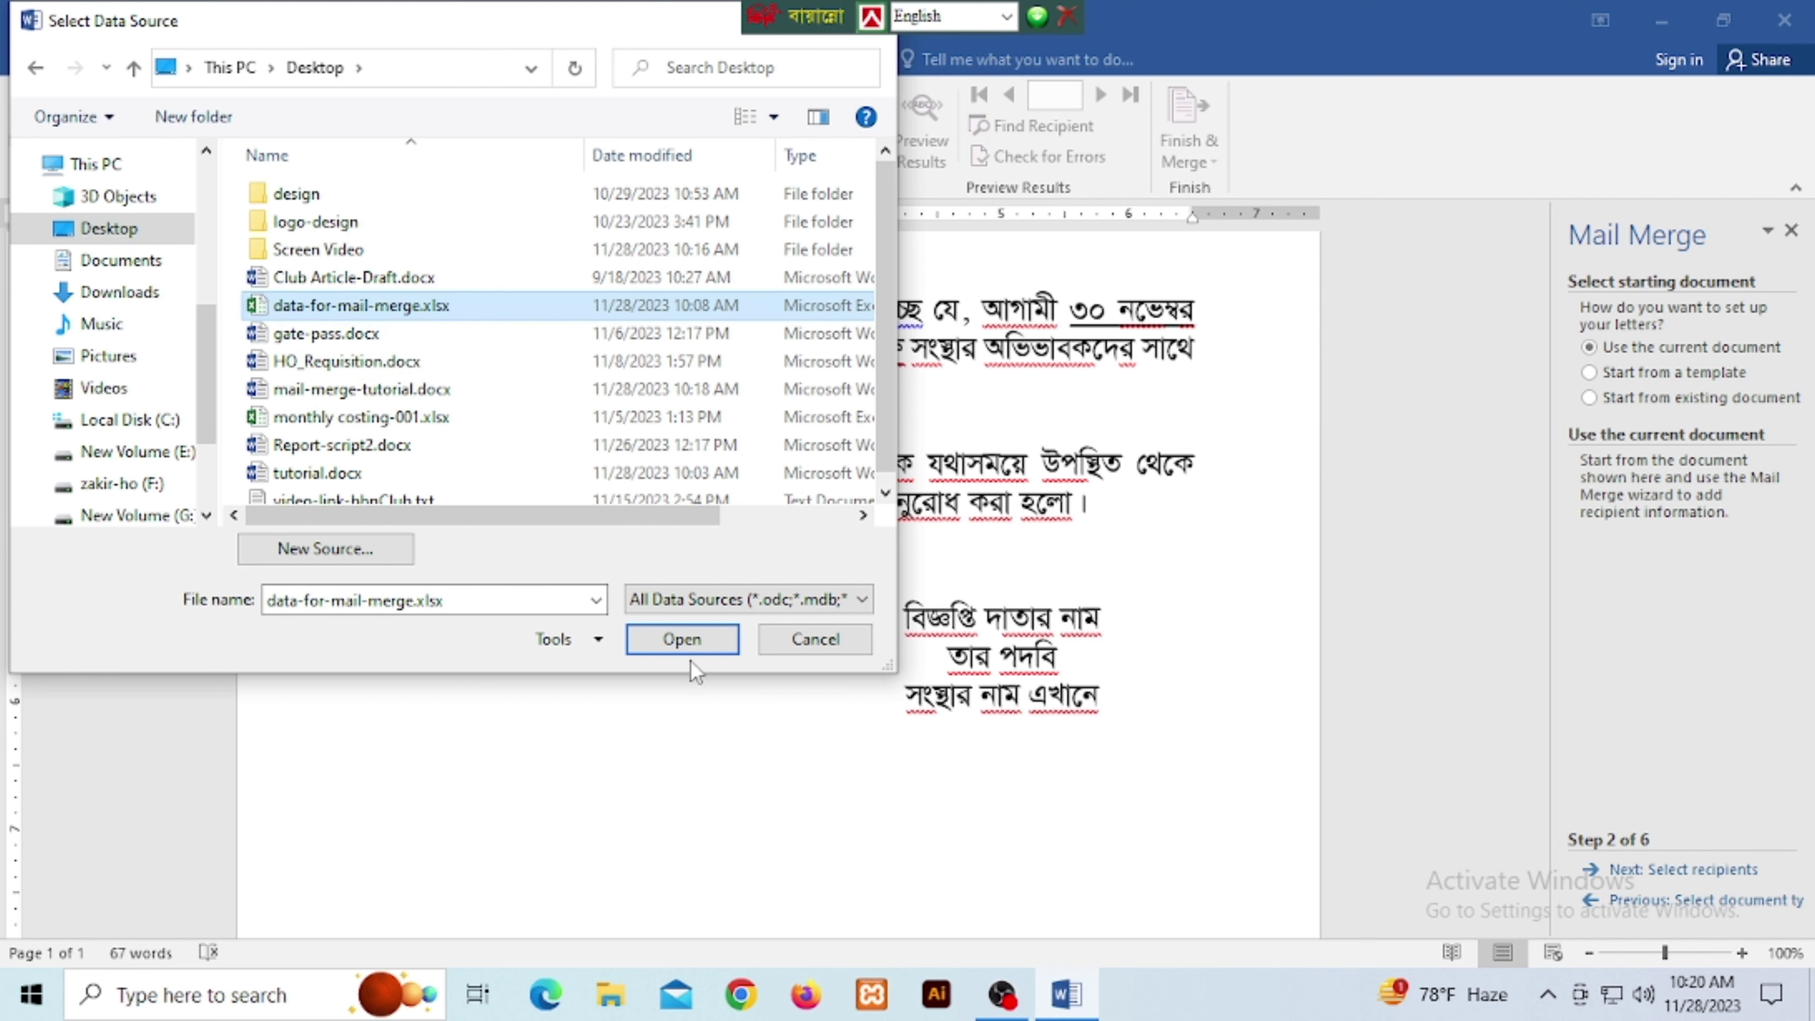
click(687, 643)
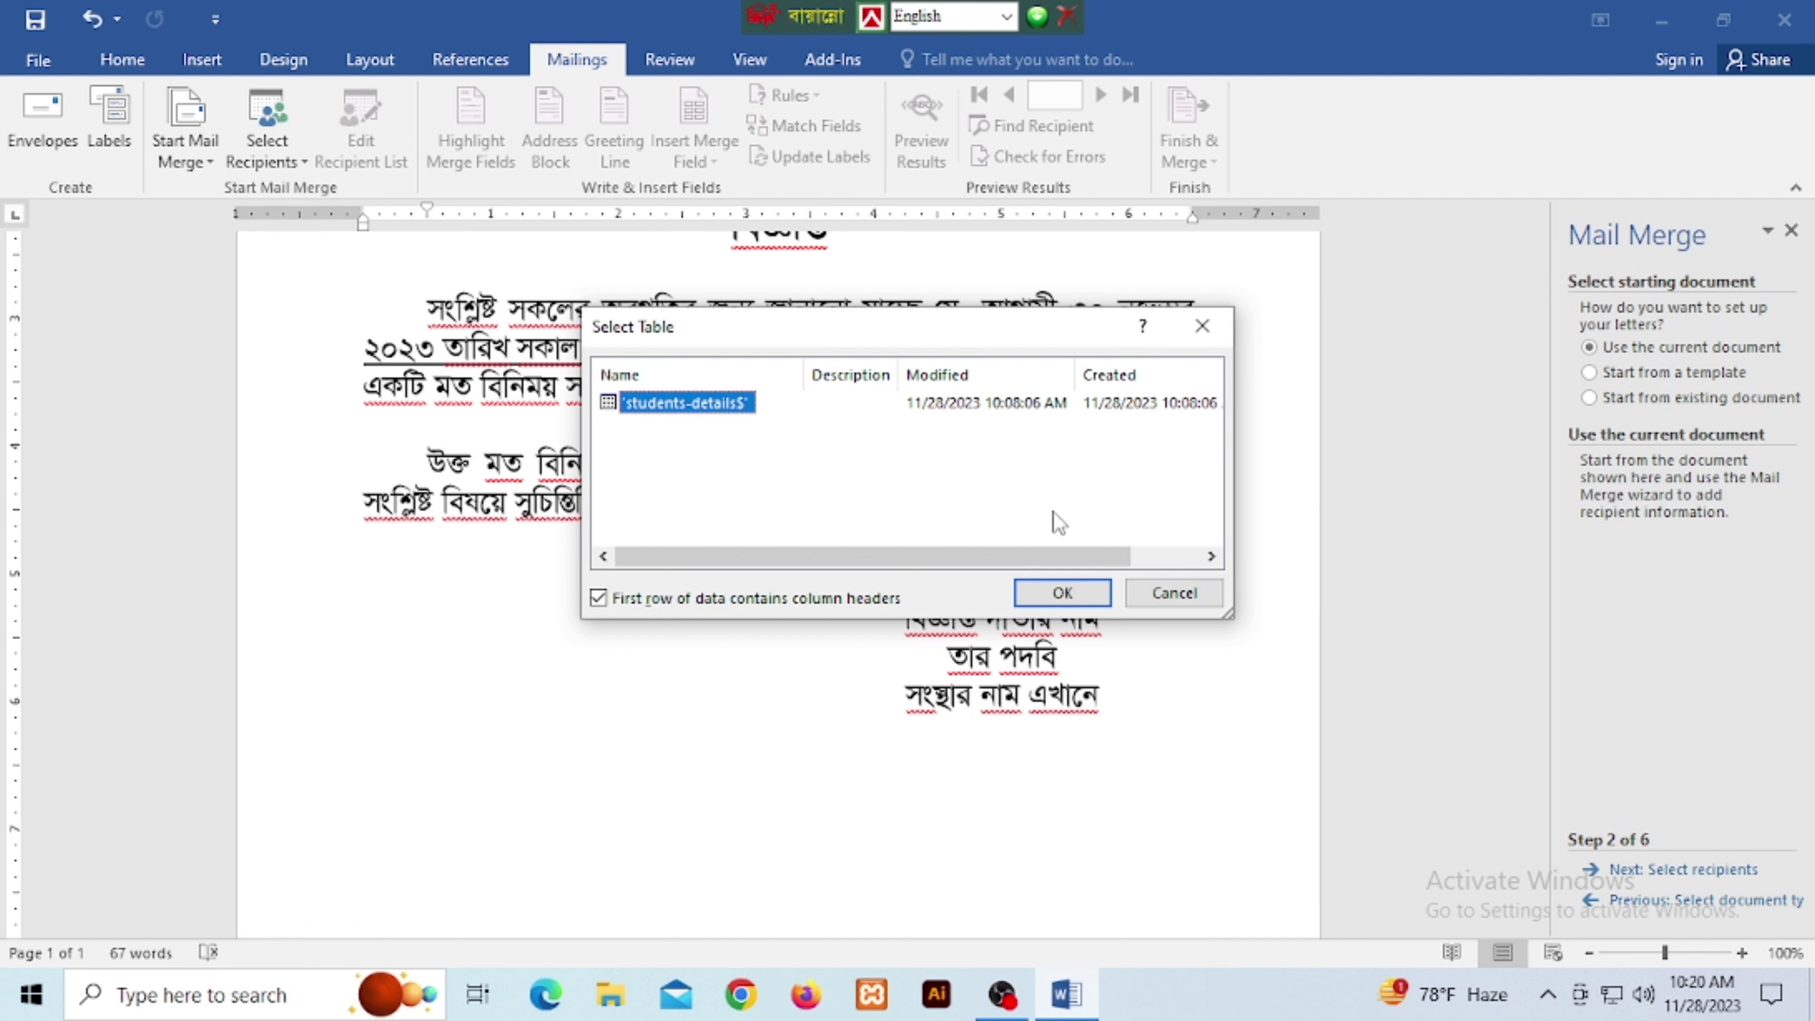
click(602, 604)
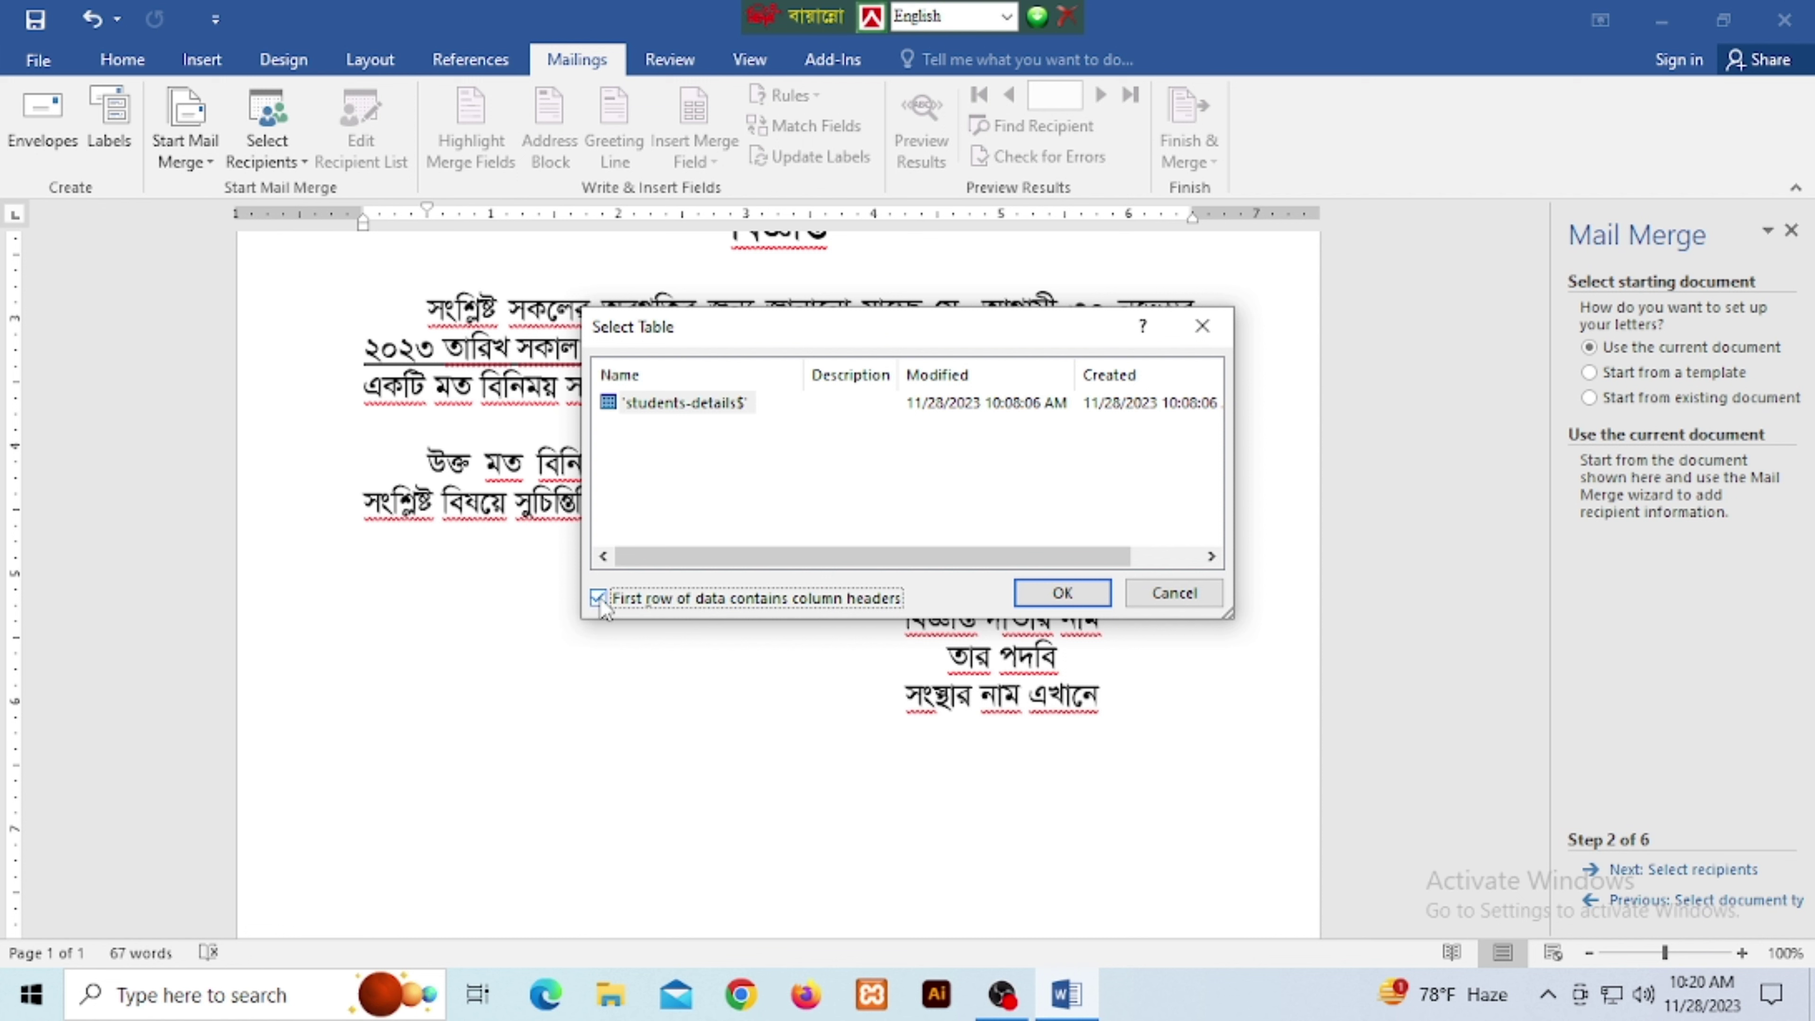
click(1062, 593)
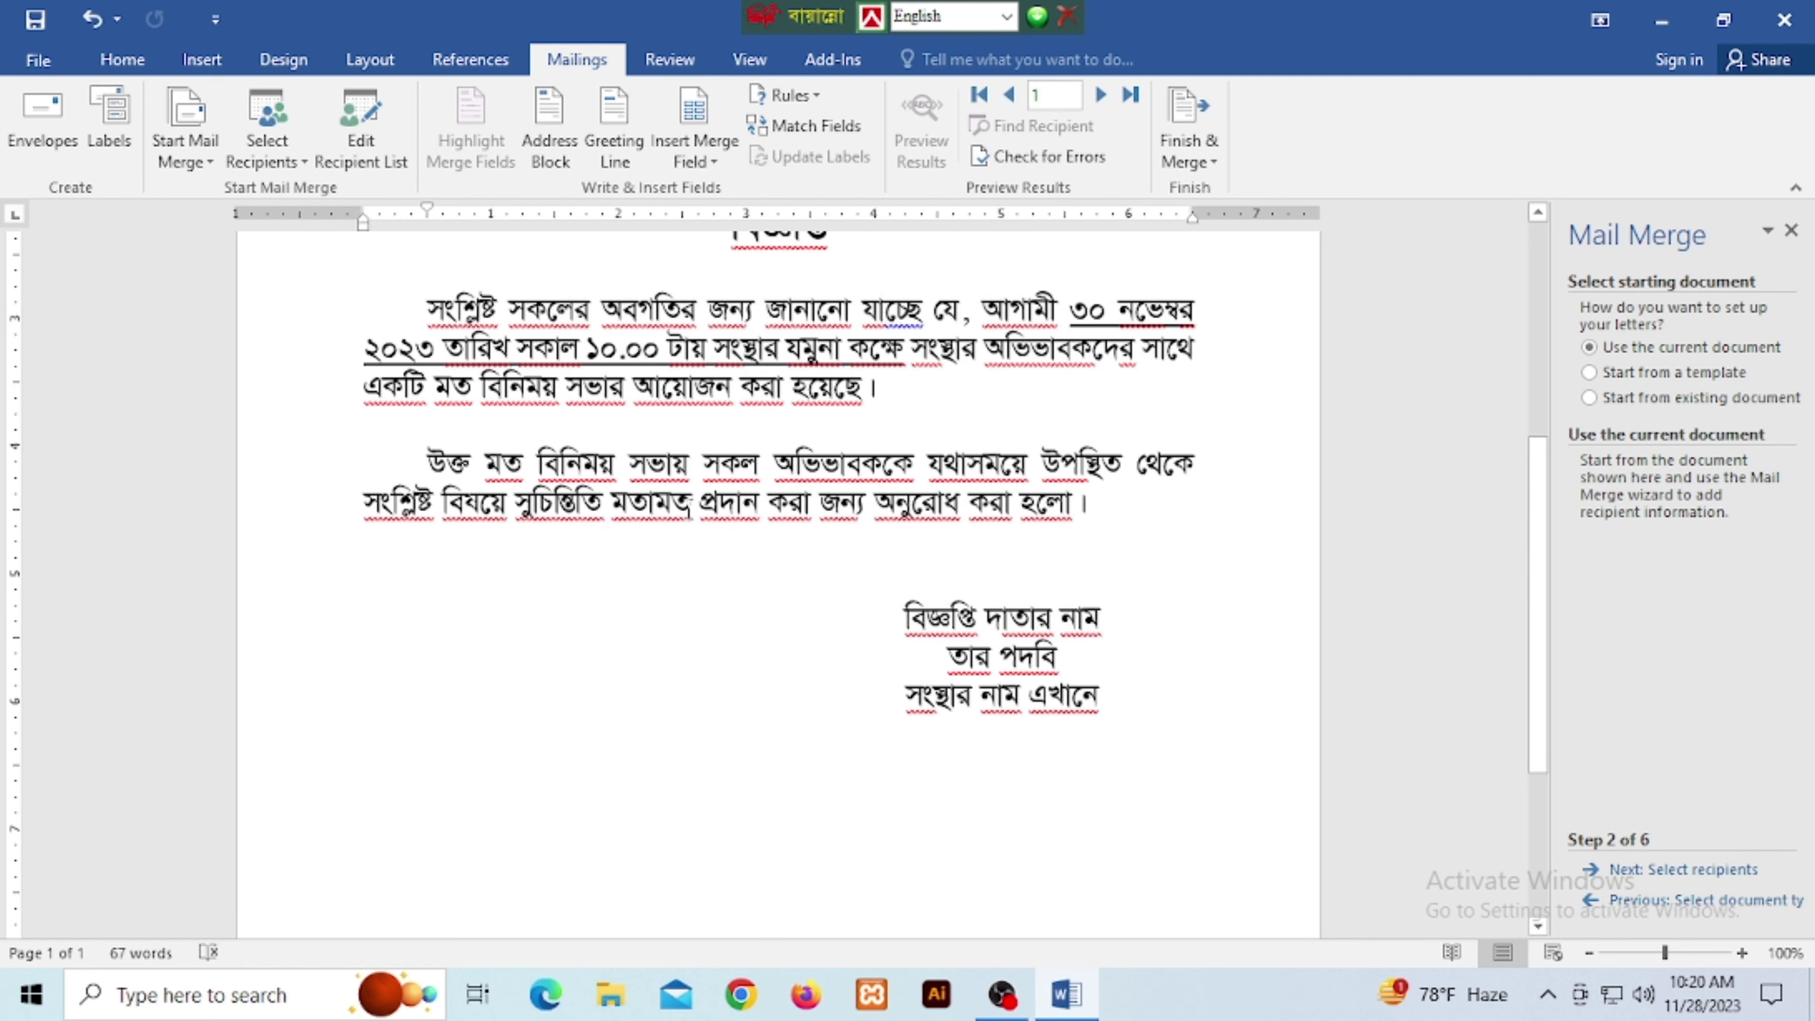
Switch to the Bijoy Classic layout and type জনাব on the empty line below the signature.
scroll(668, 515, down, 3)
scroll(666, 514, up, 3)
scroll(668, 514, down, 1)
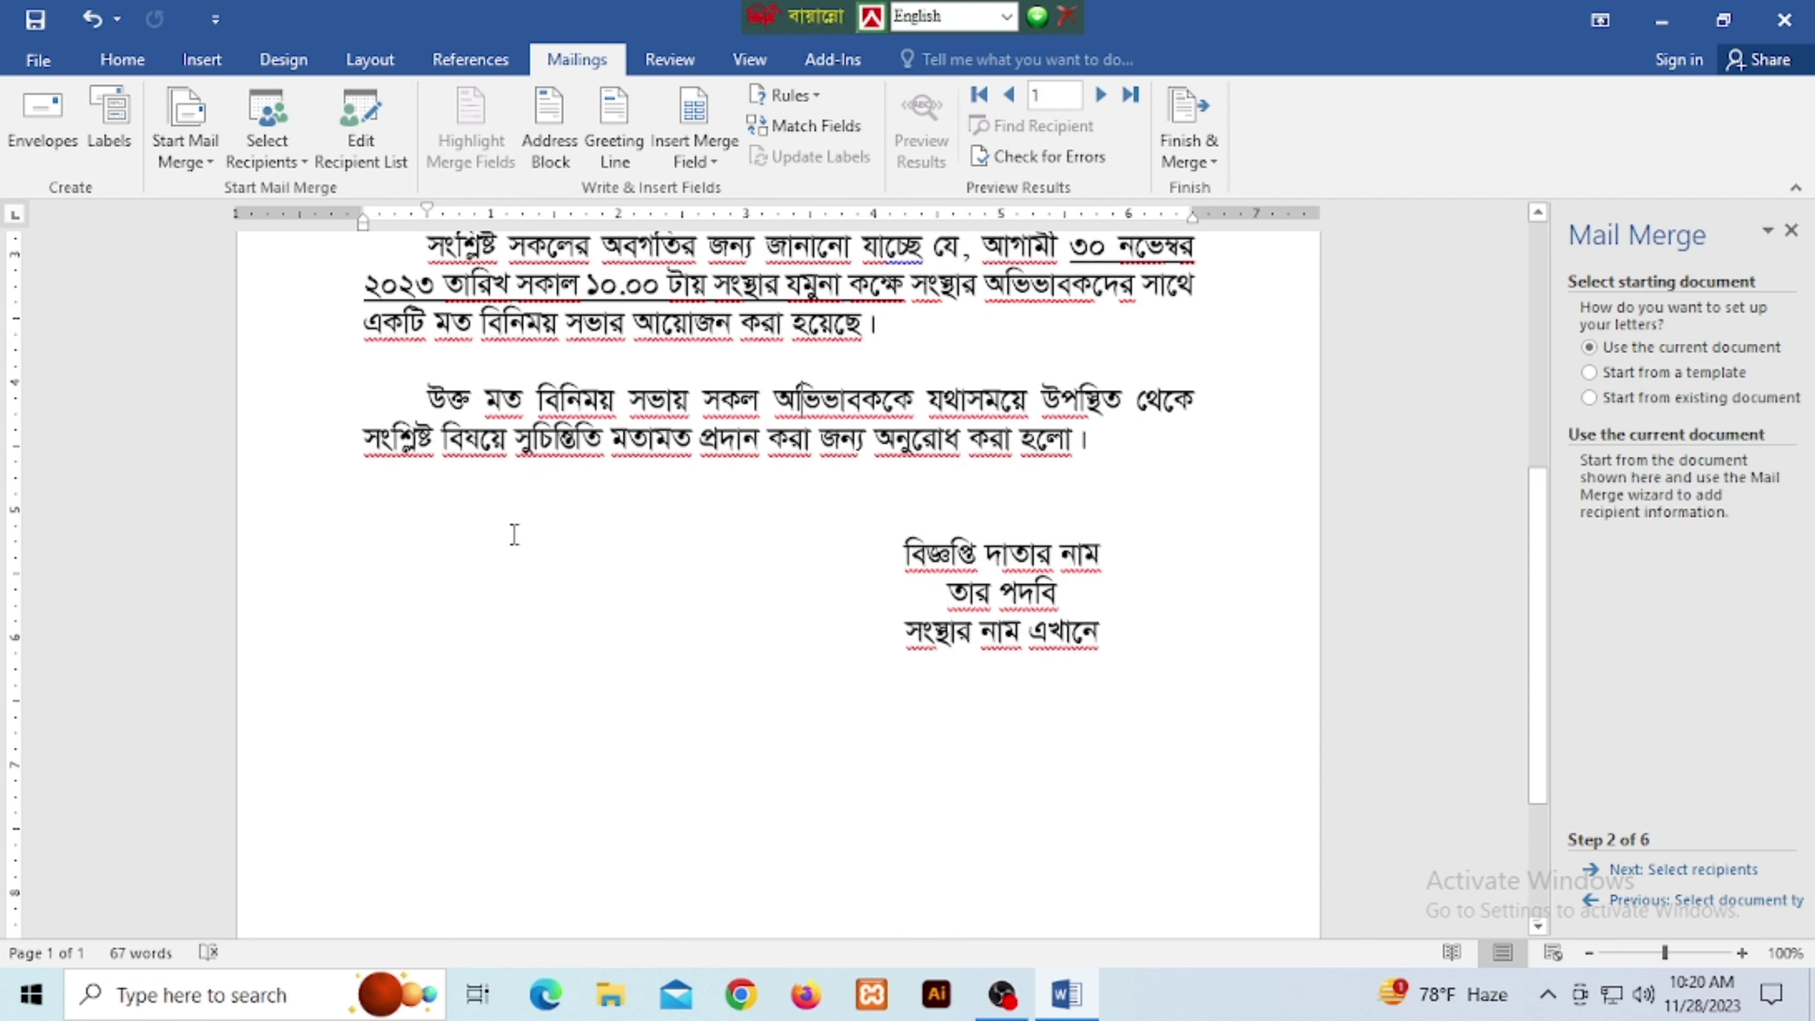
scroll(571, 564, down, 2)
scroll(621, 553, up, 2)
scroll(648, 547, down, 1)
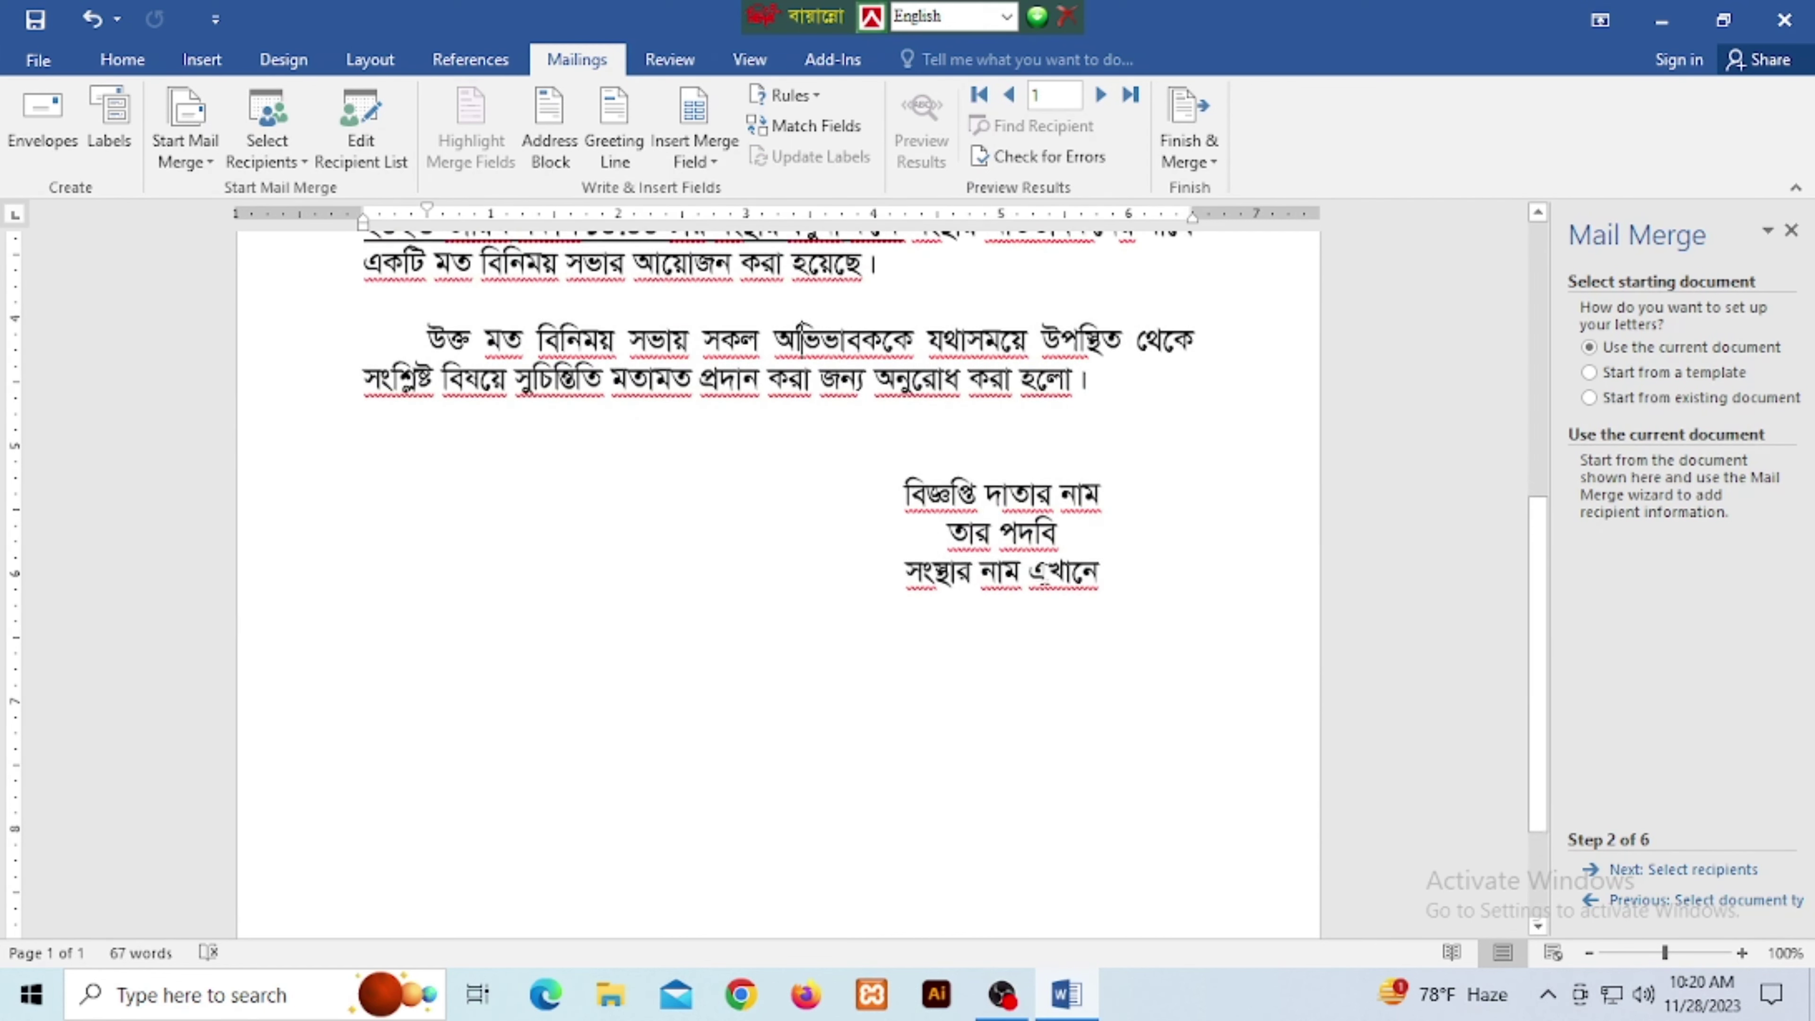
click(1000, 564)
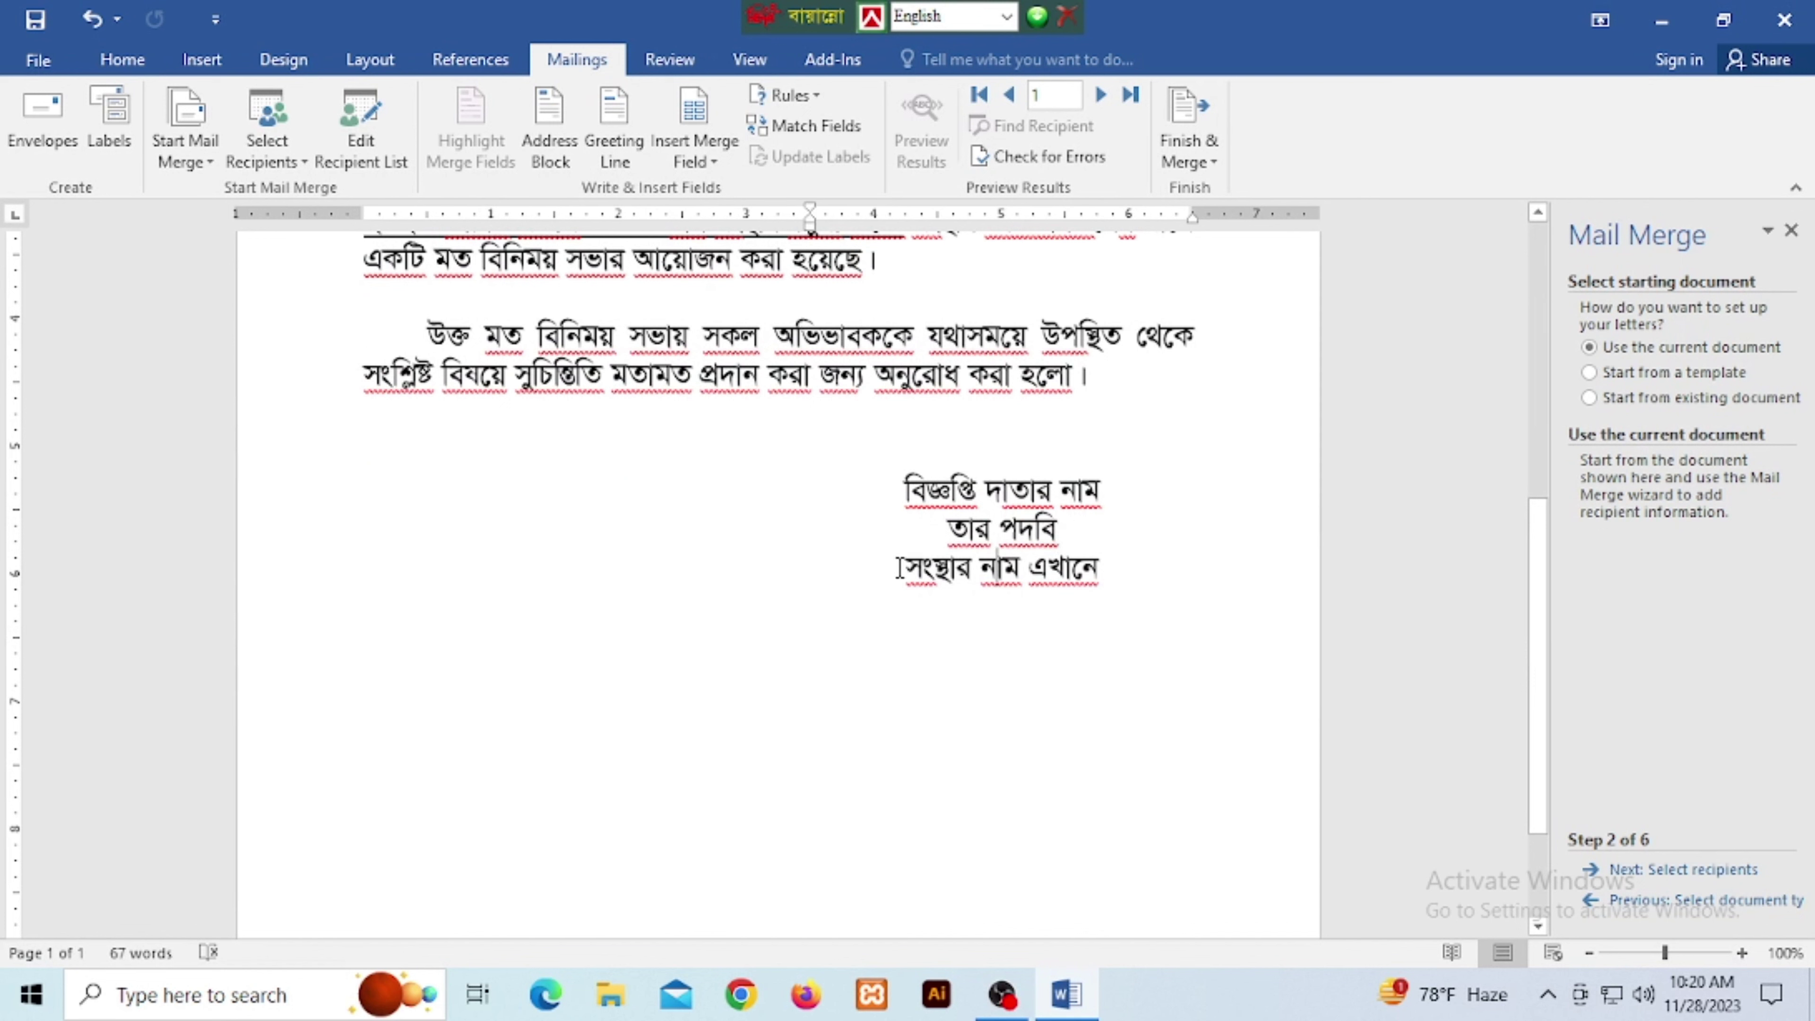
click(416, 642)
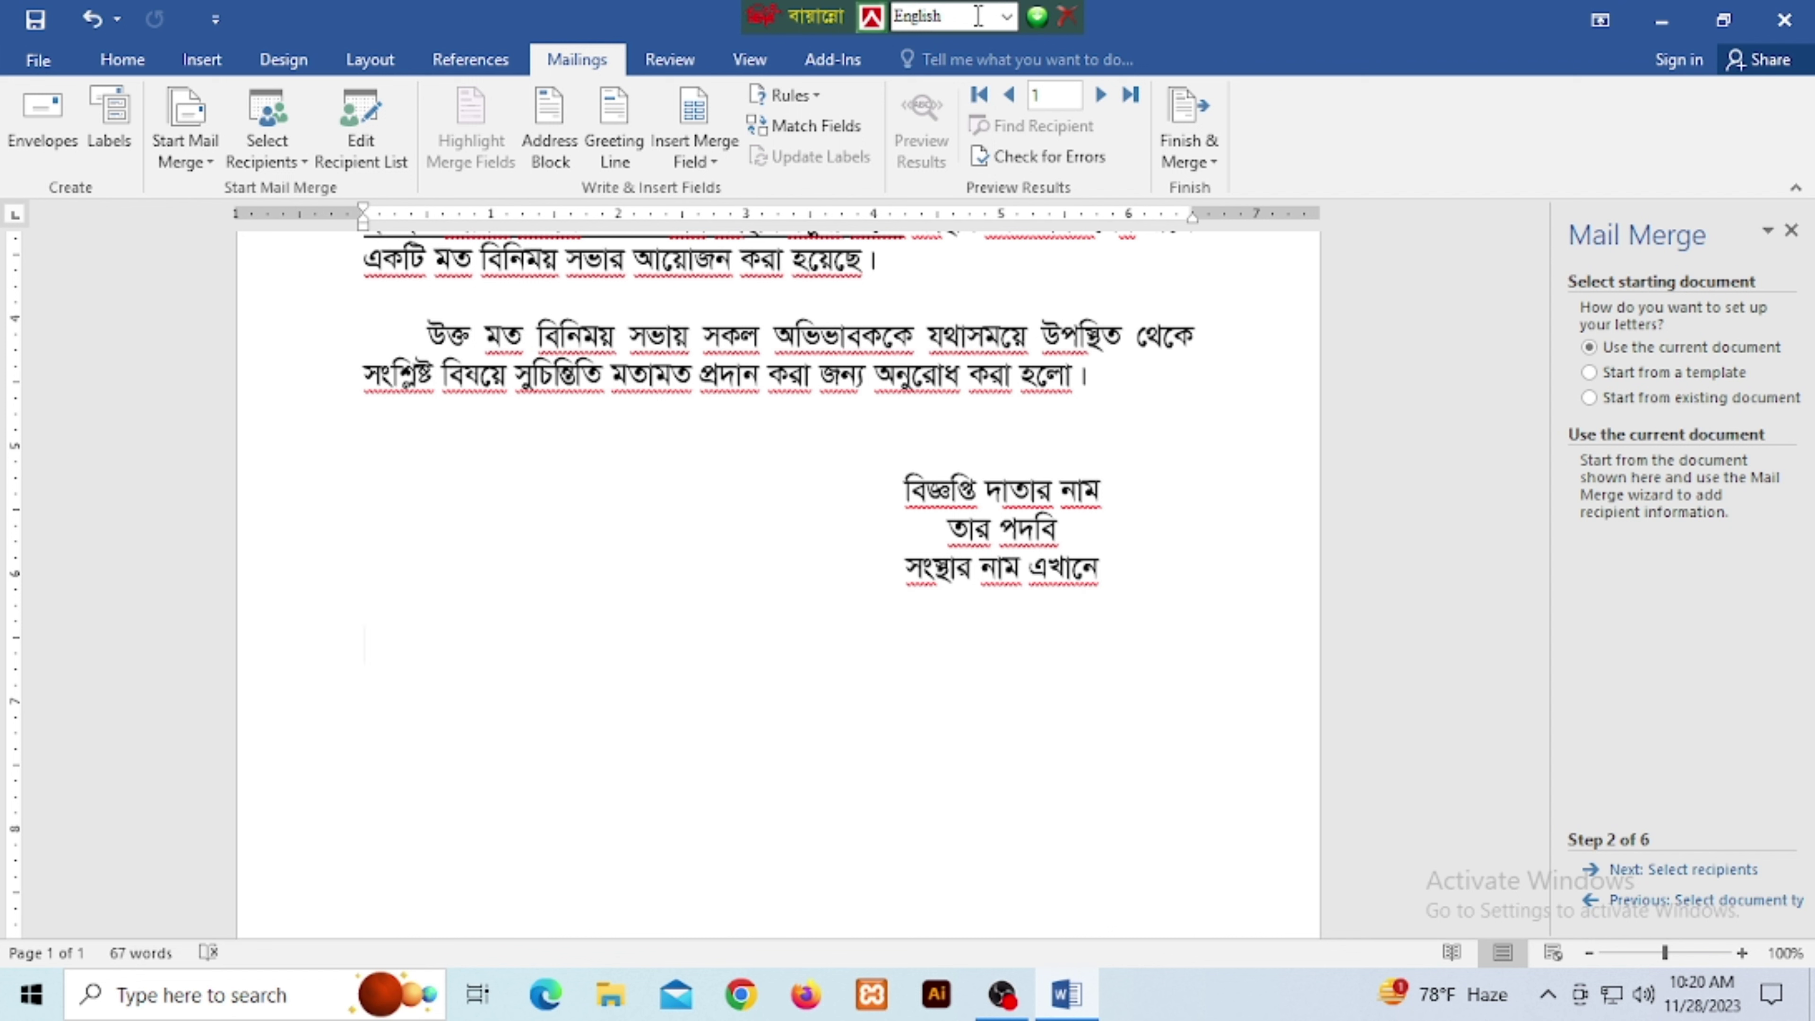
click(1007, 20)
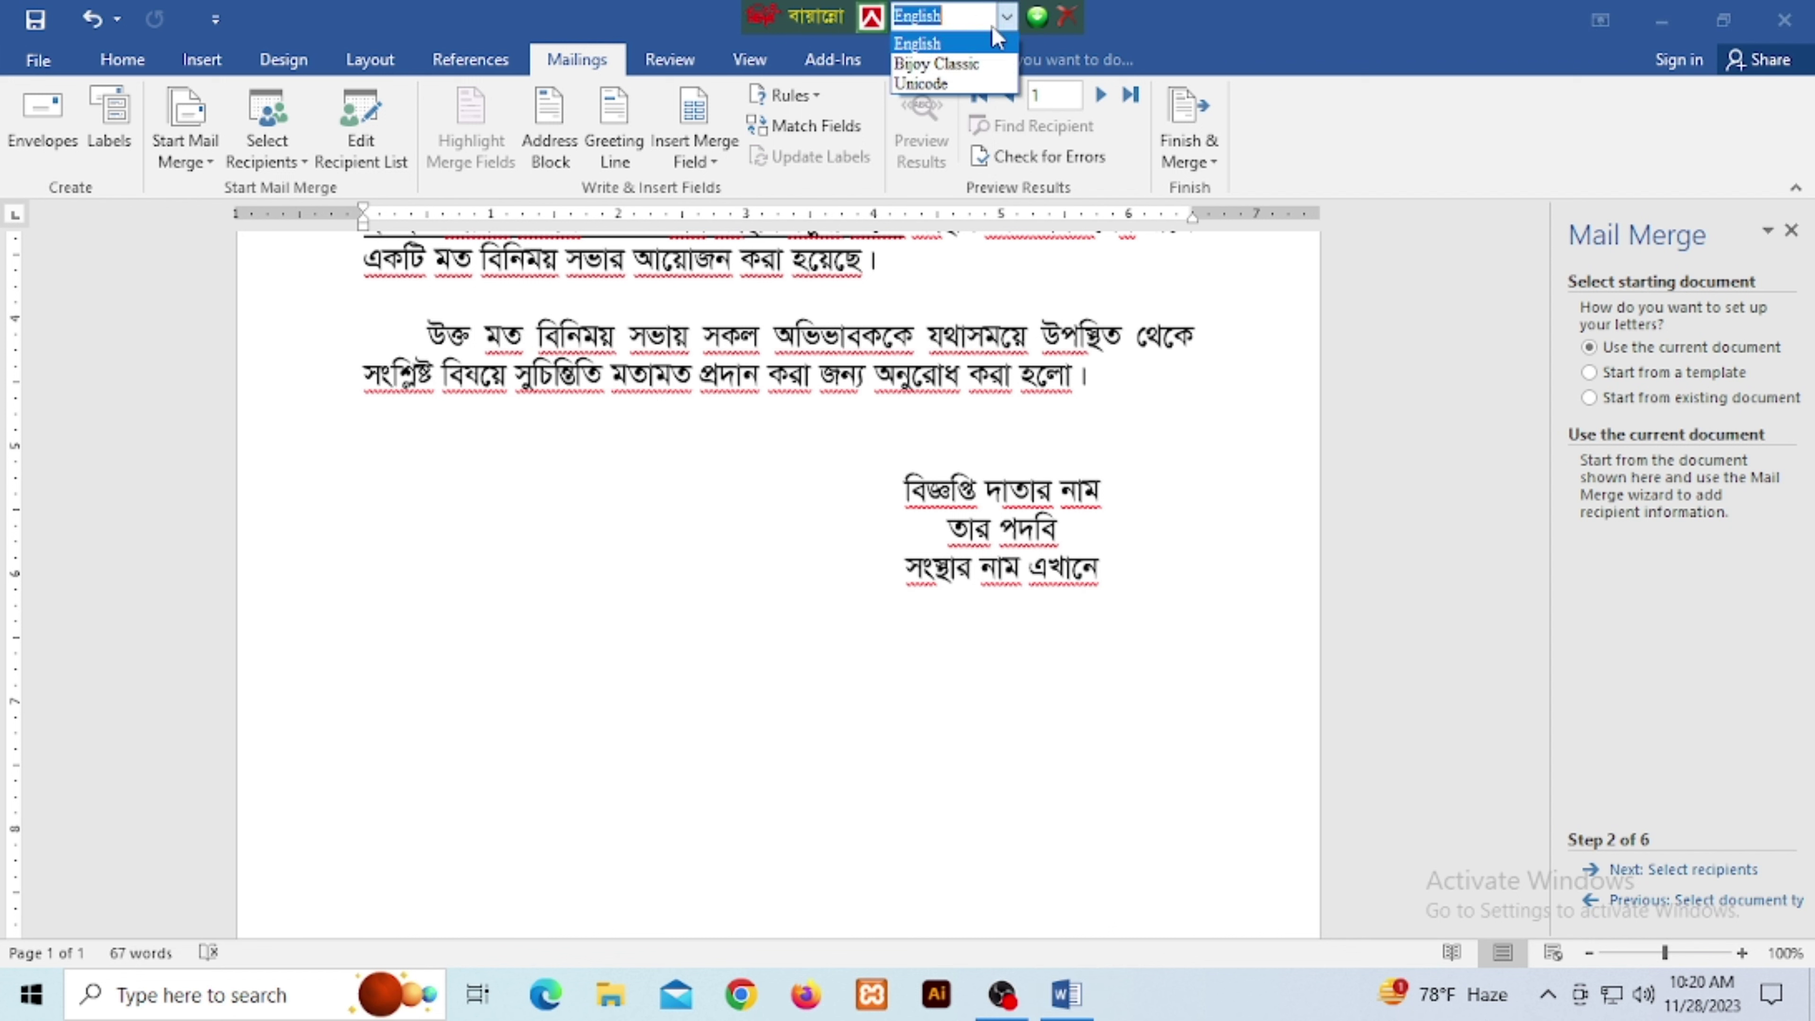
click(932, 63)
click(409, 722)
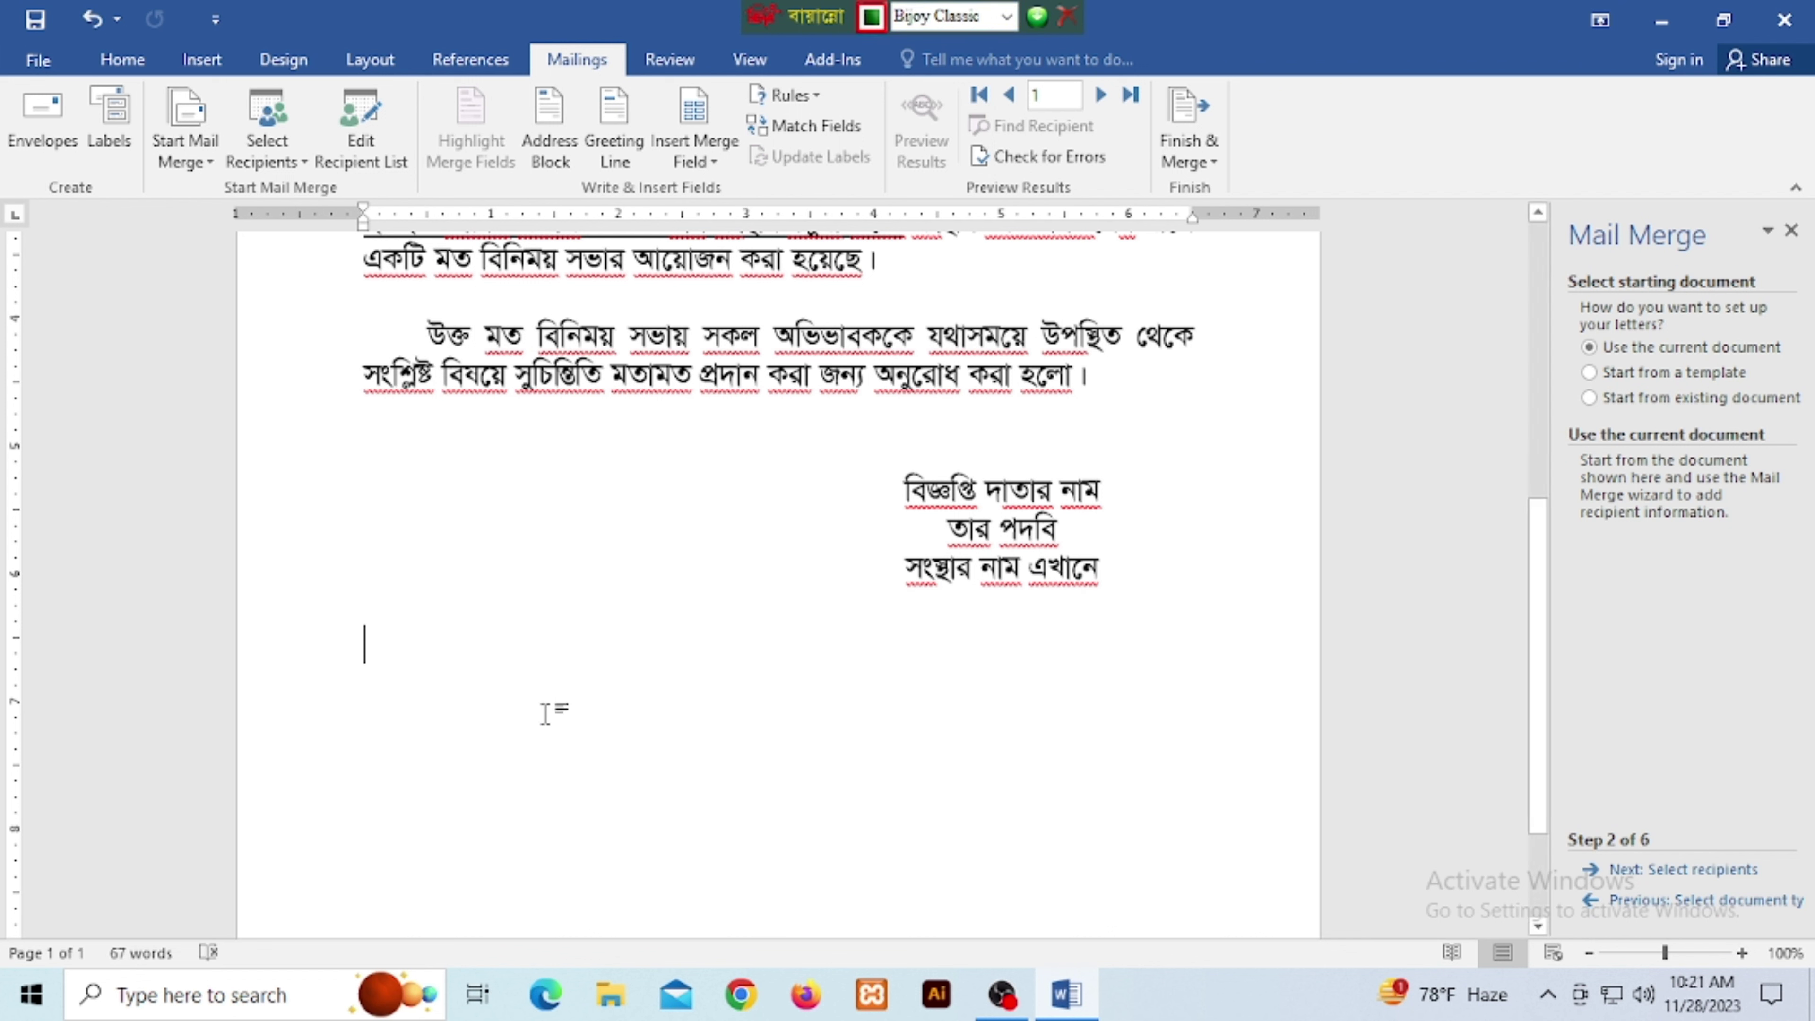
text(জনাব)
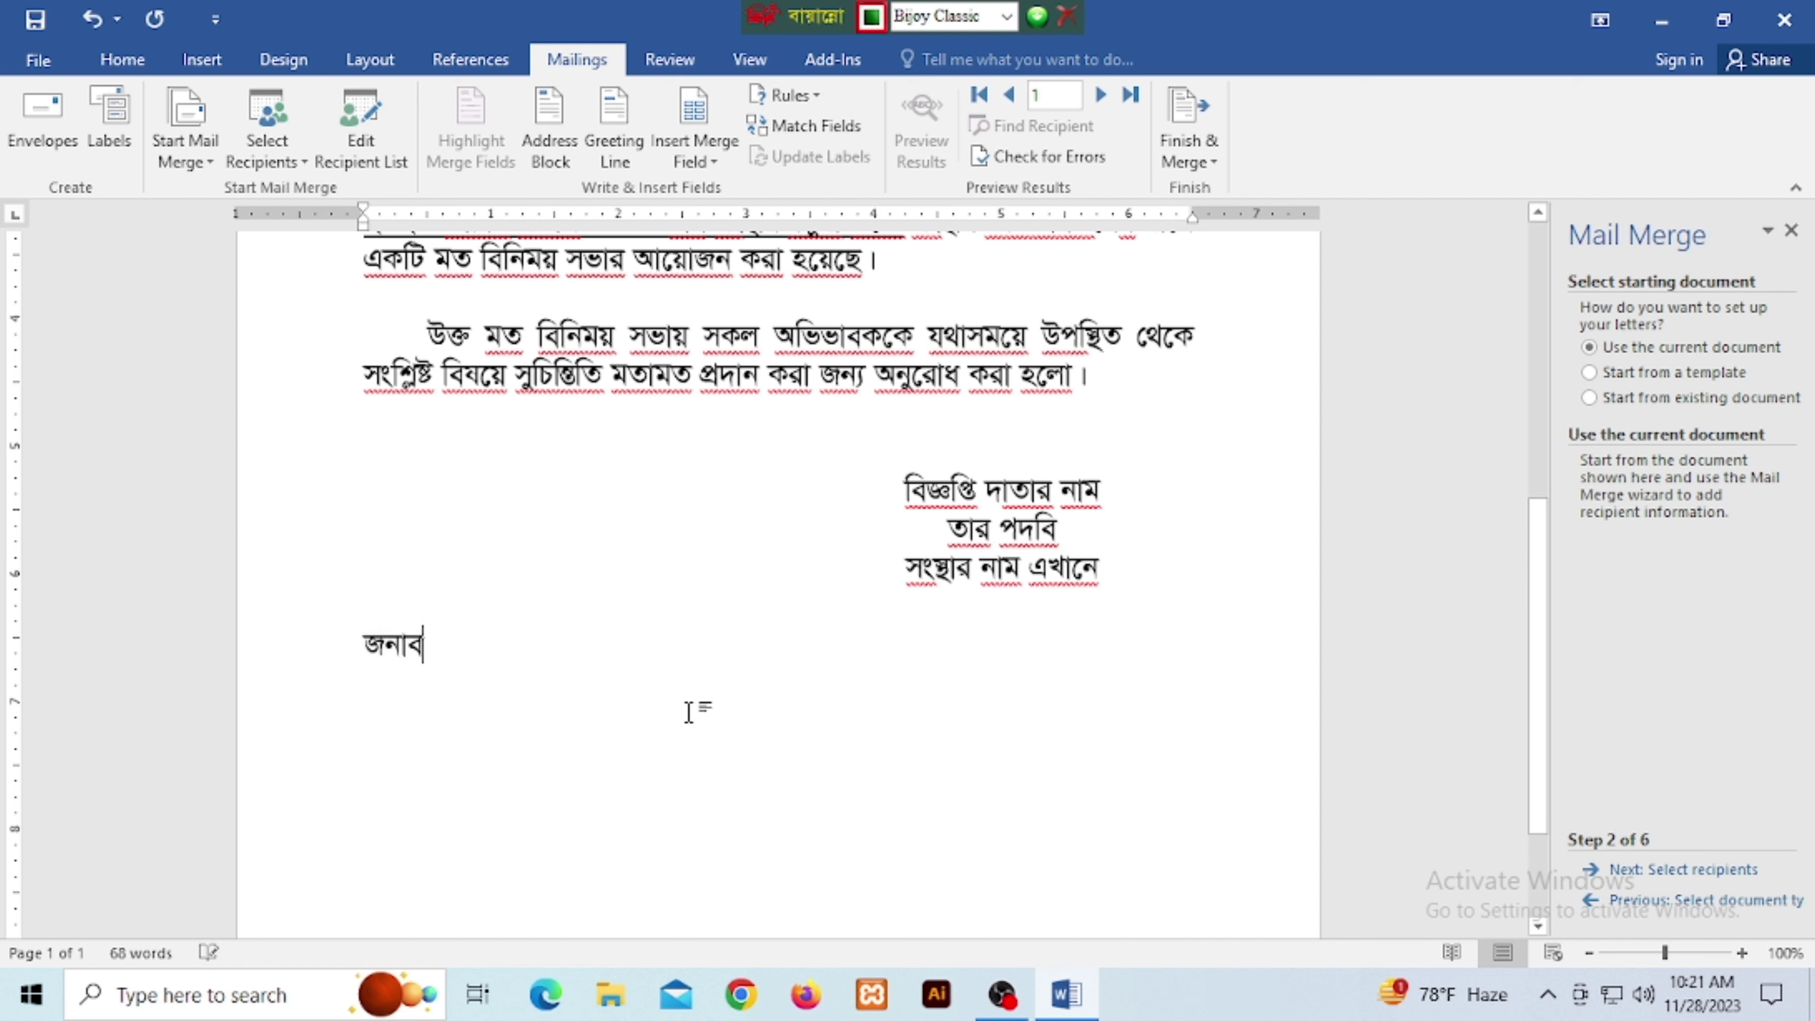
text(র)
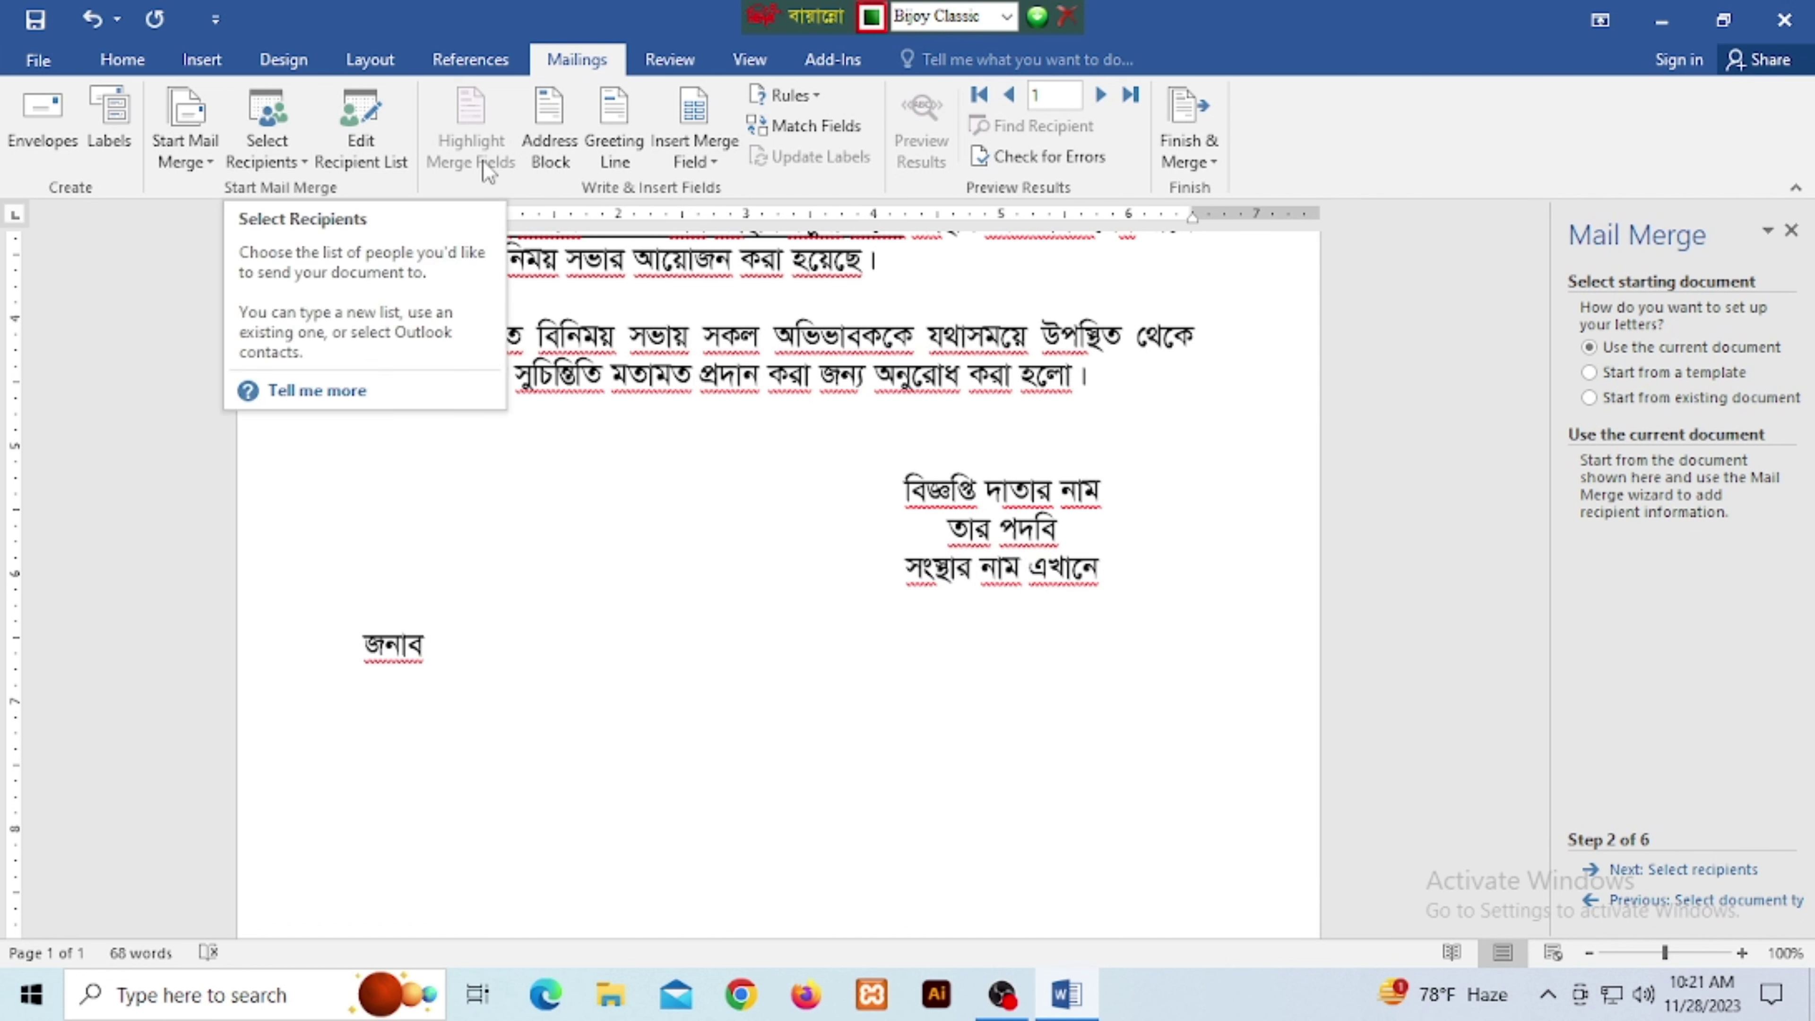
Insert the Guardian field after জনাব, then Address and Mobile fields on separate lines.
click(719, 163)
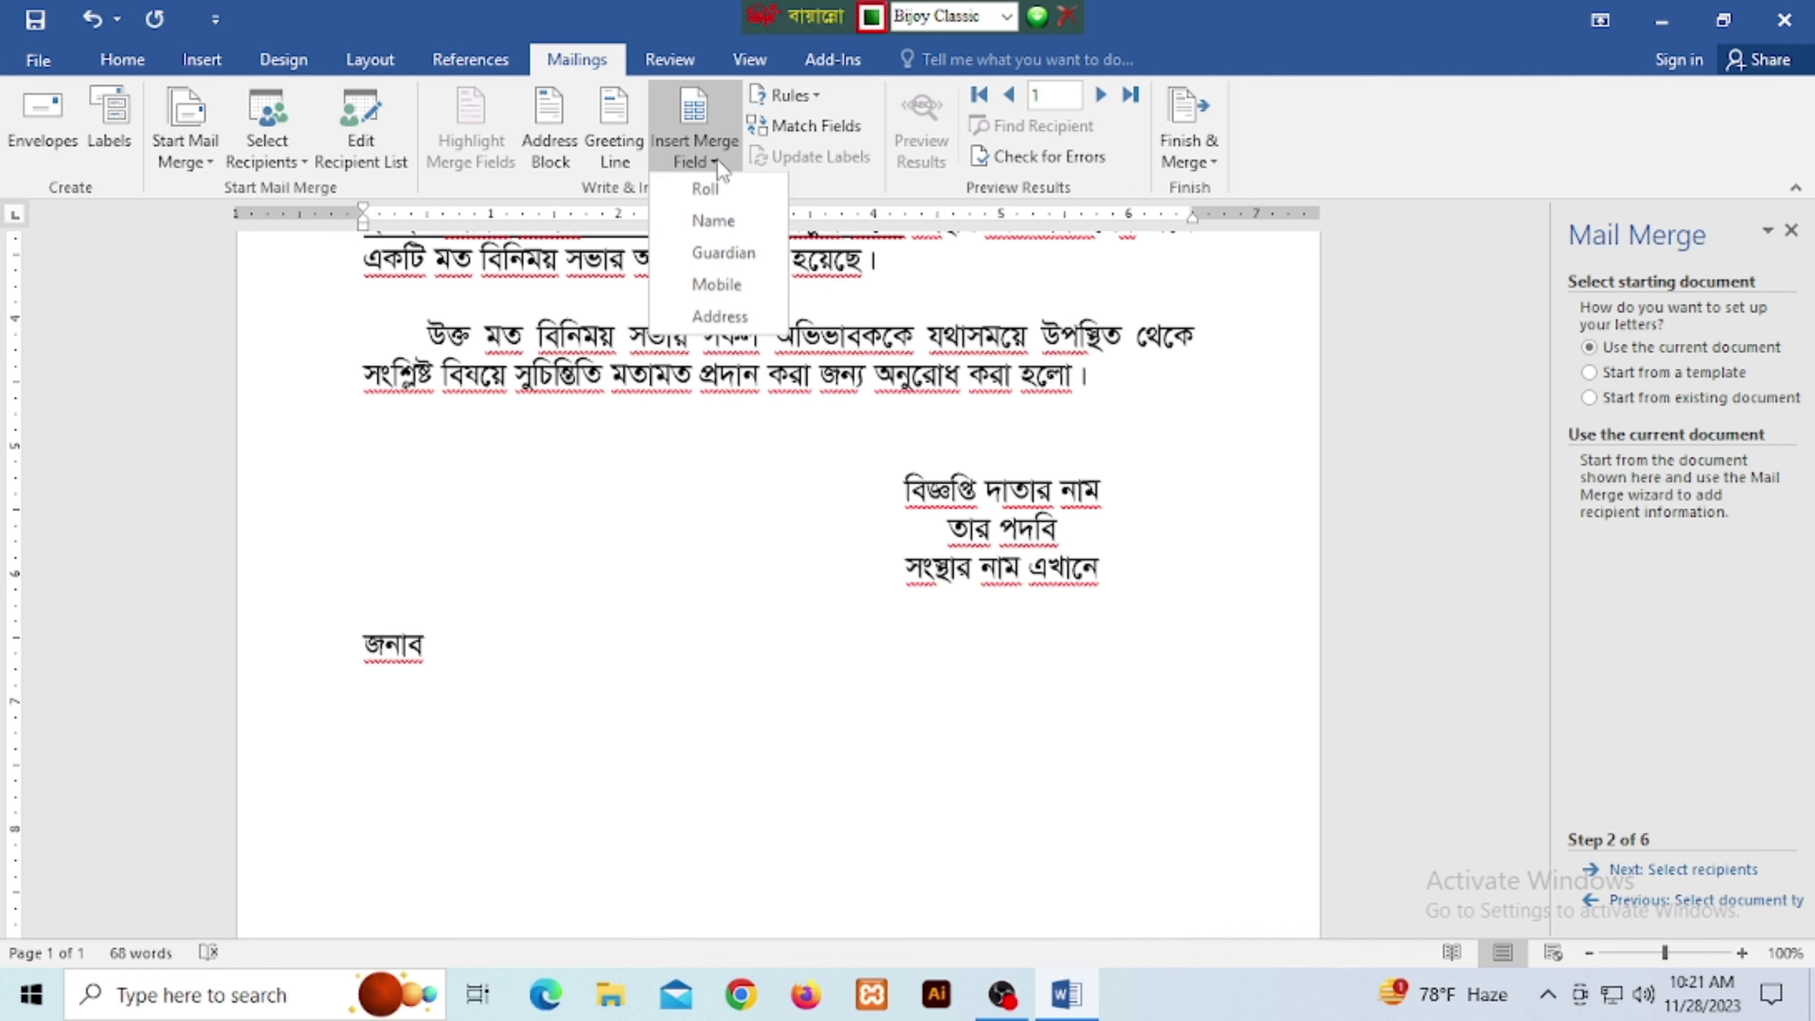
click(723, 253)
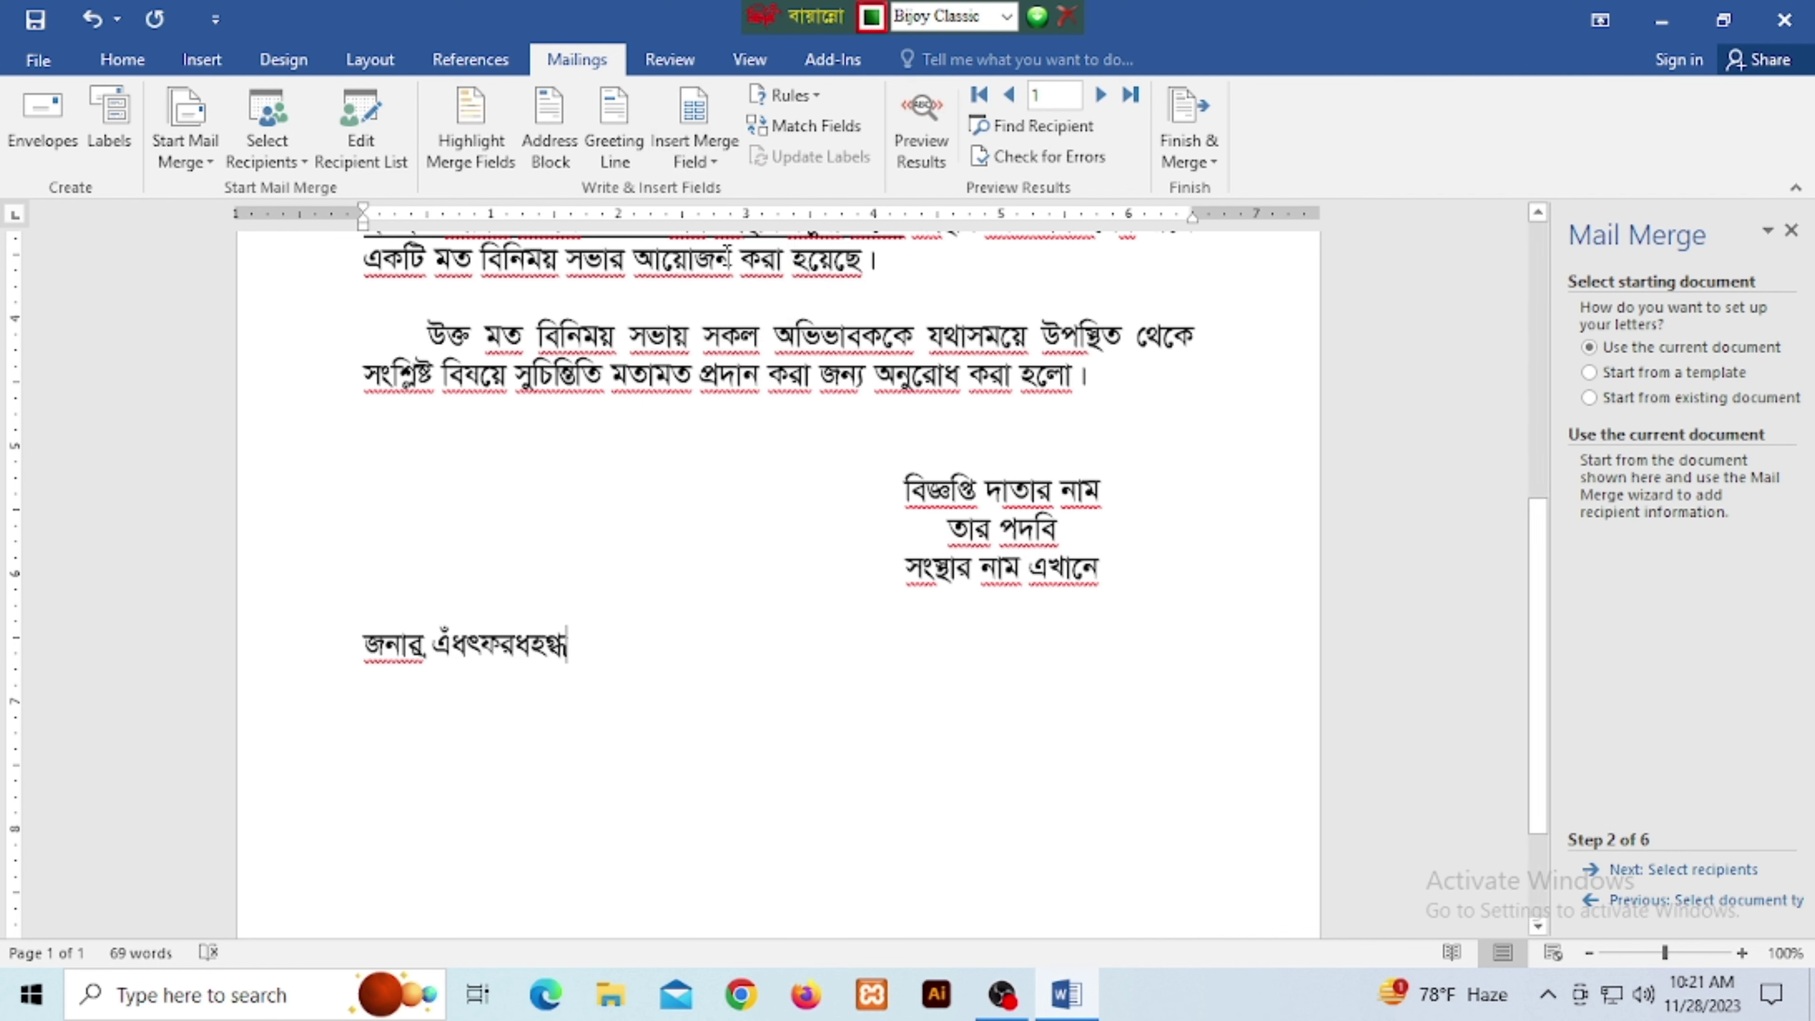
click(720, 168)
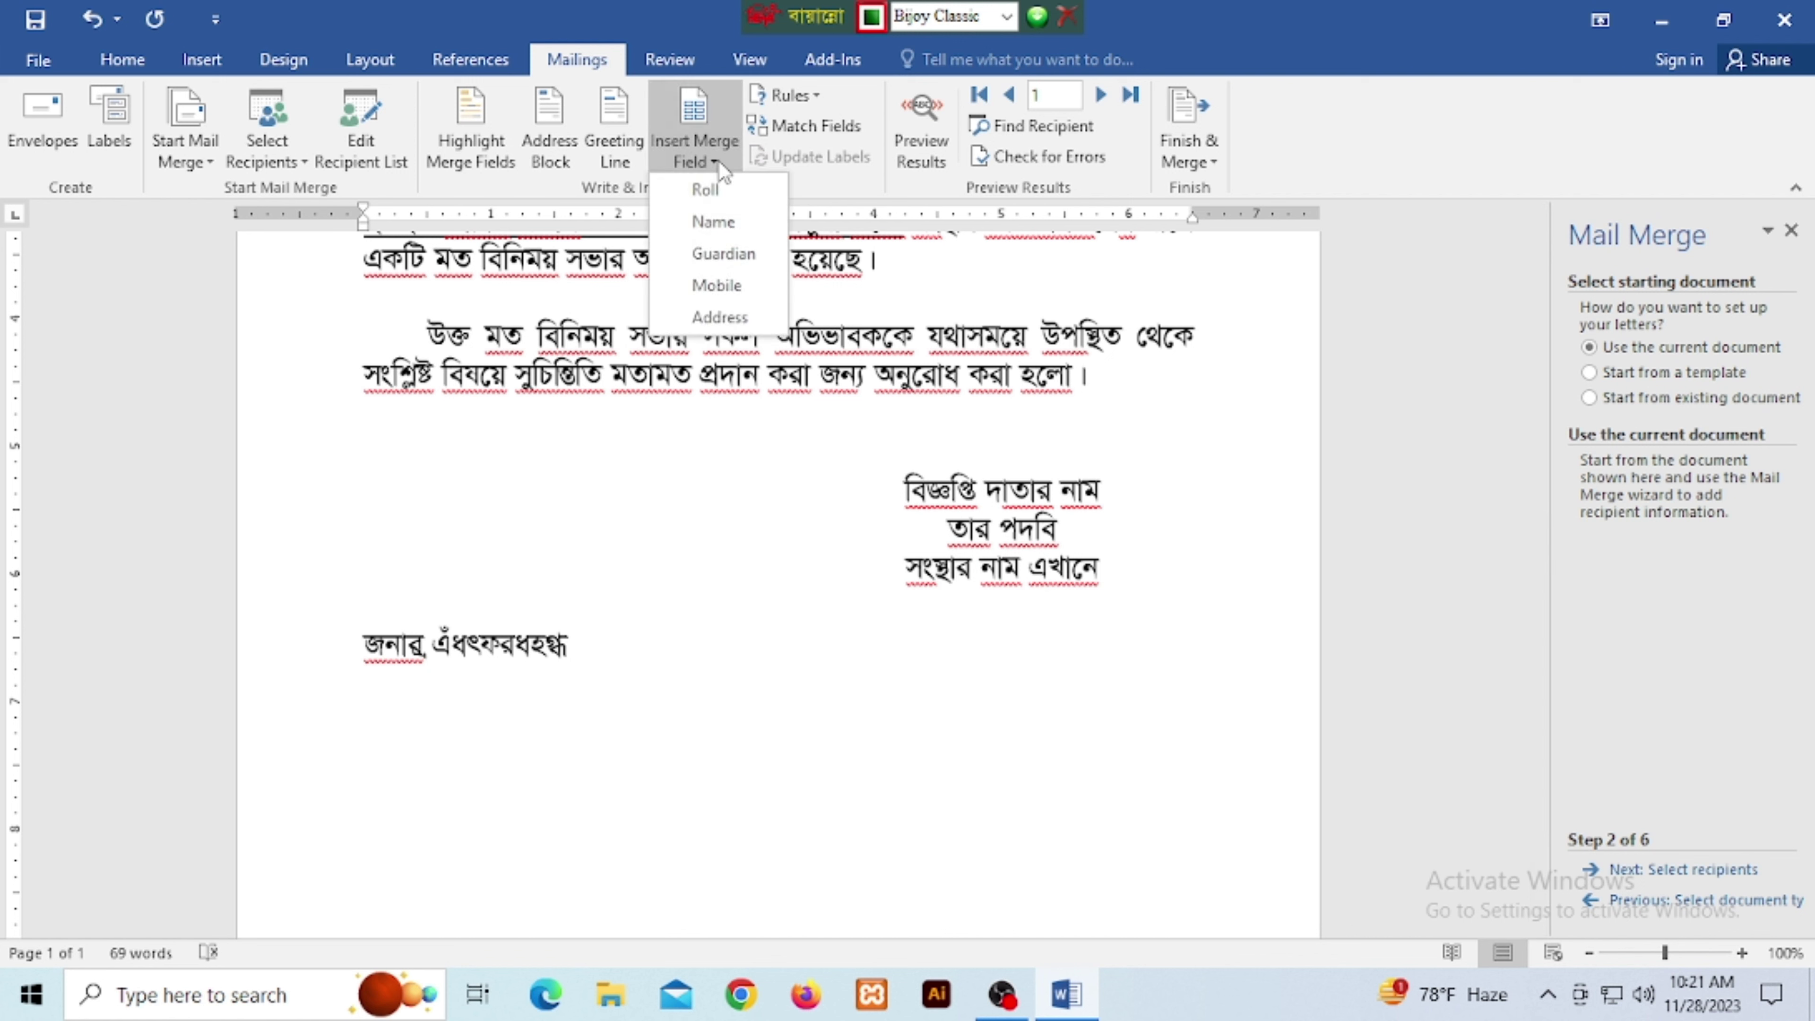
click(718, 286)
key(Return)
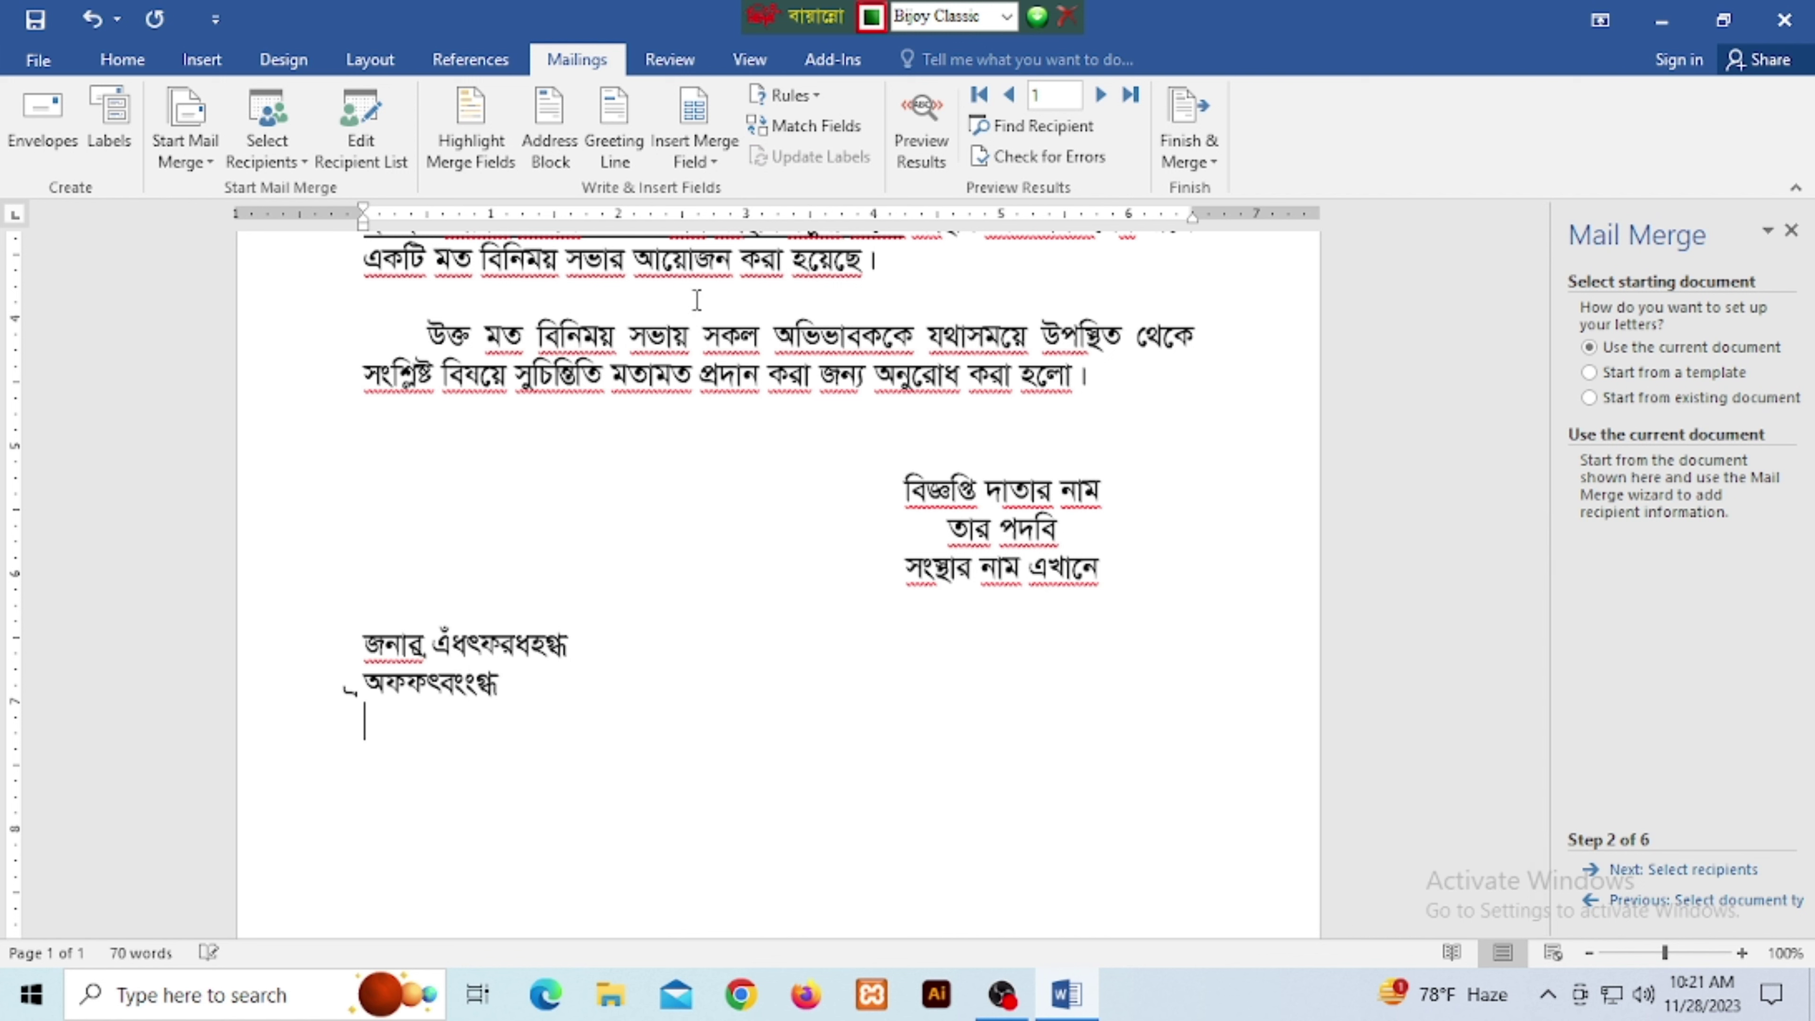
click(720, 163)
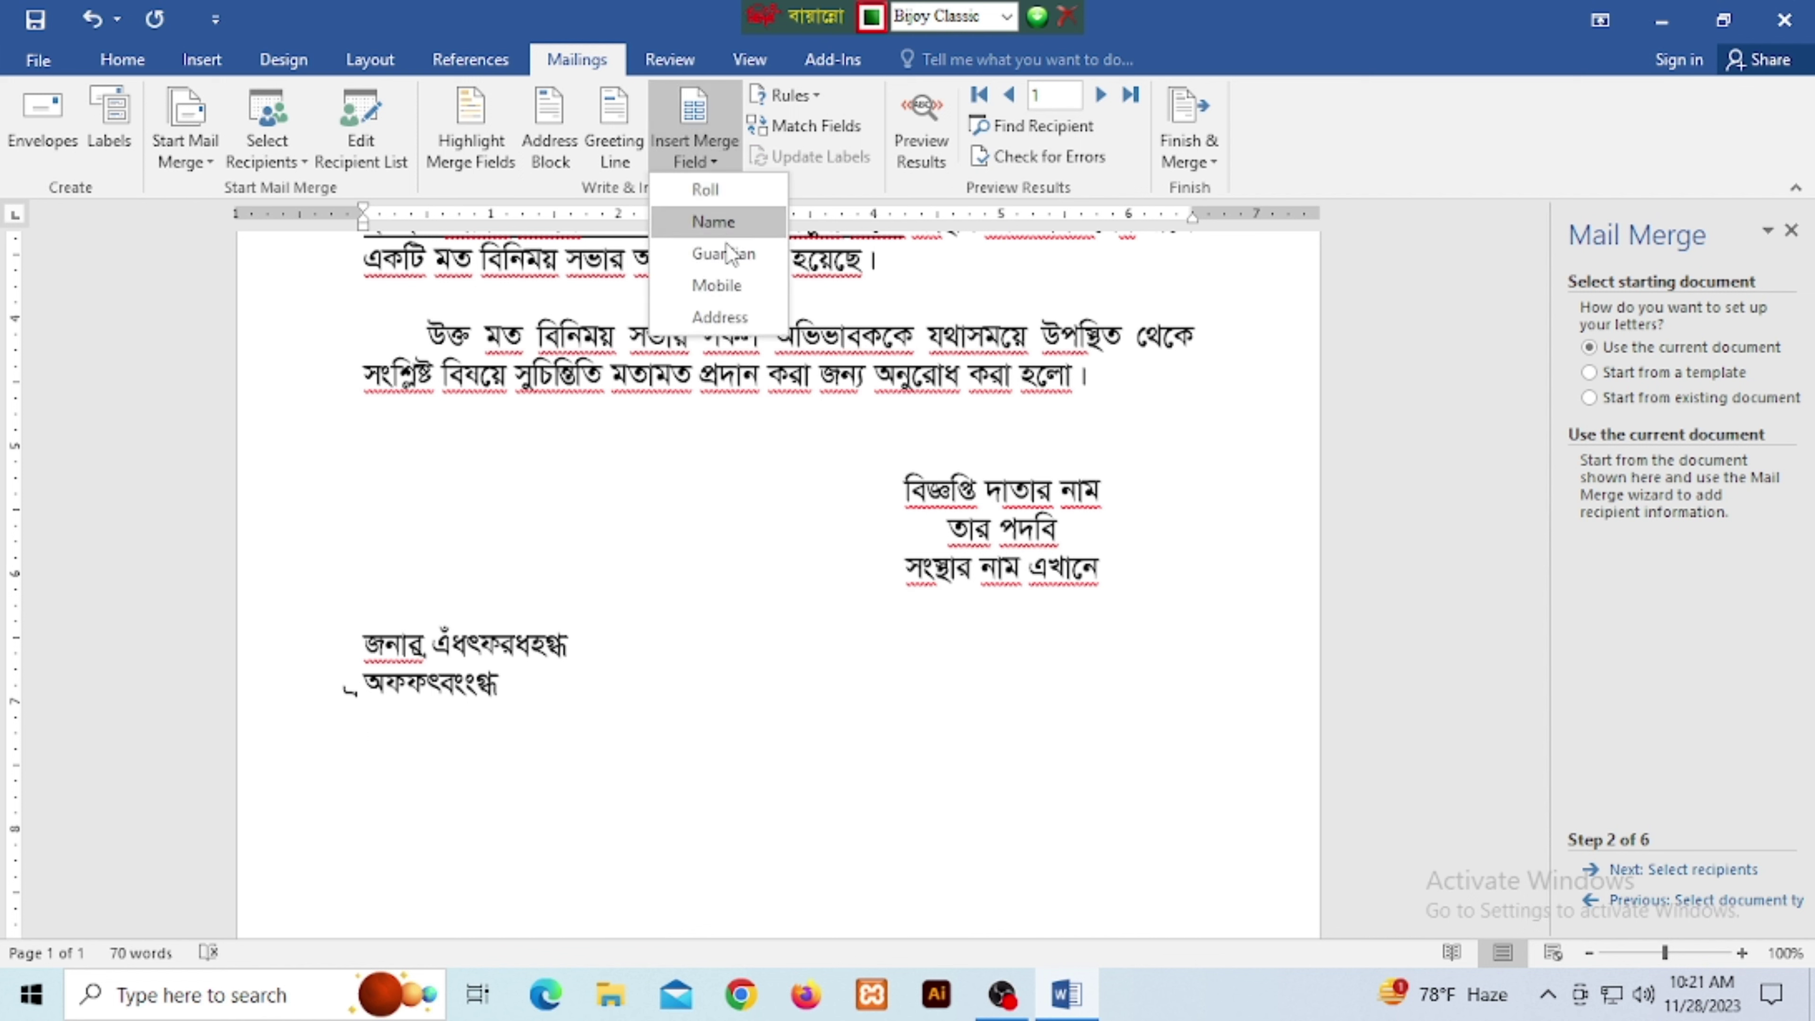
click(718, 286)
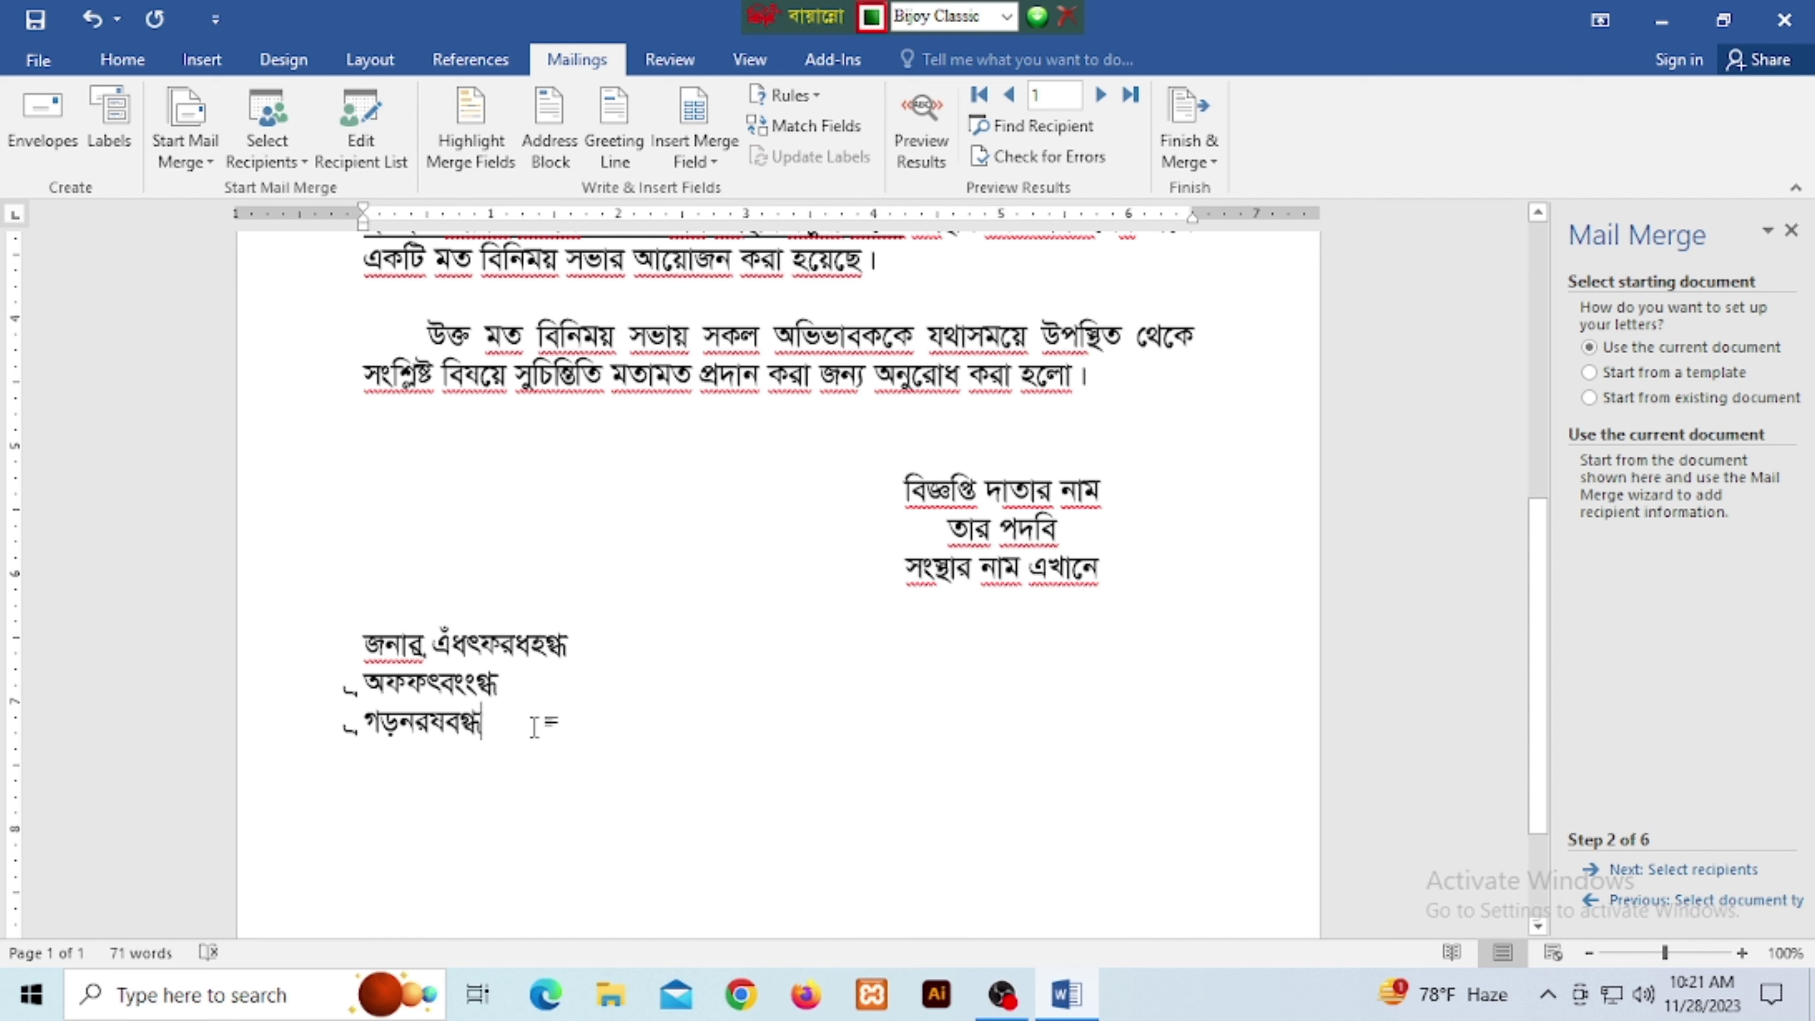
Set the Address and Mobile field lines to 18 pt from the Home tab.
drag(522, 724, 332, 642)
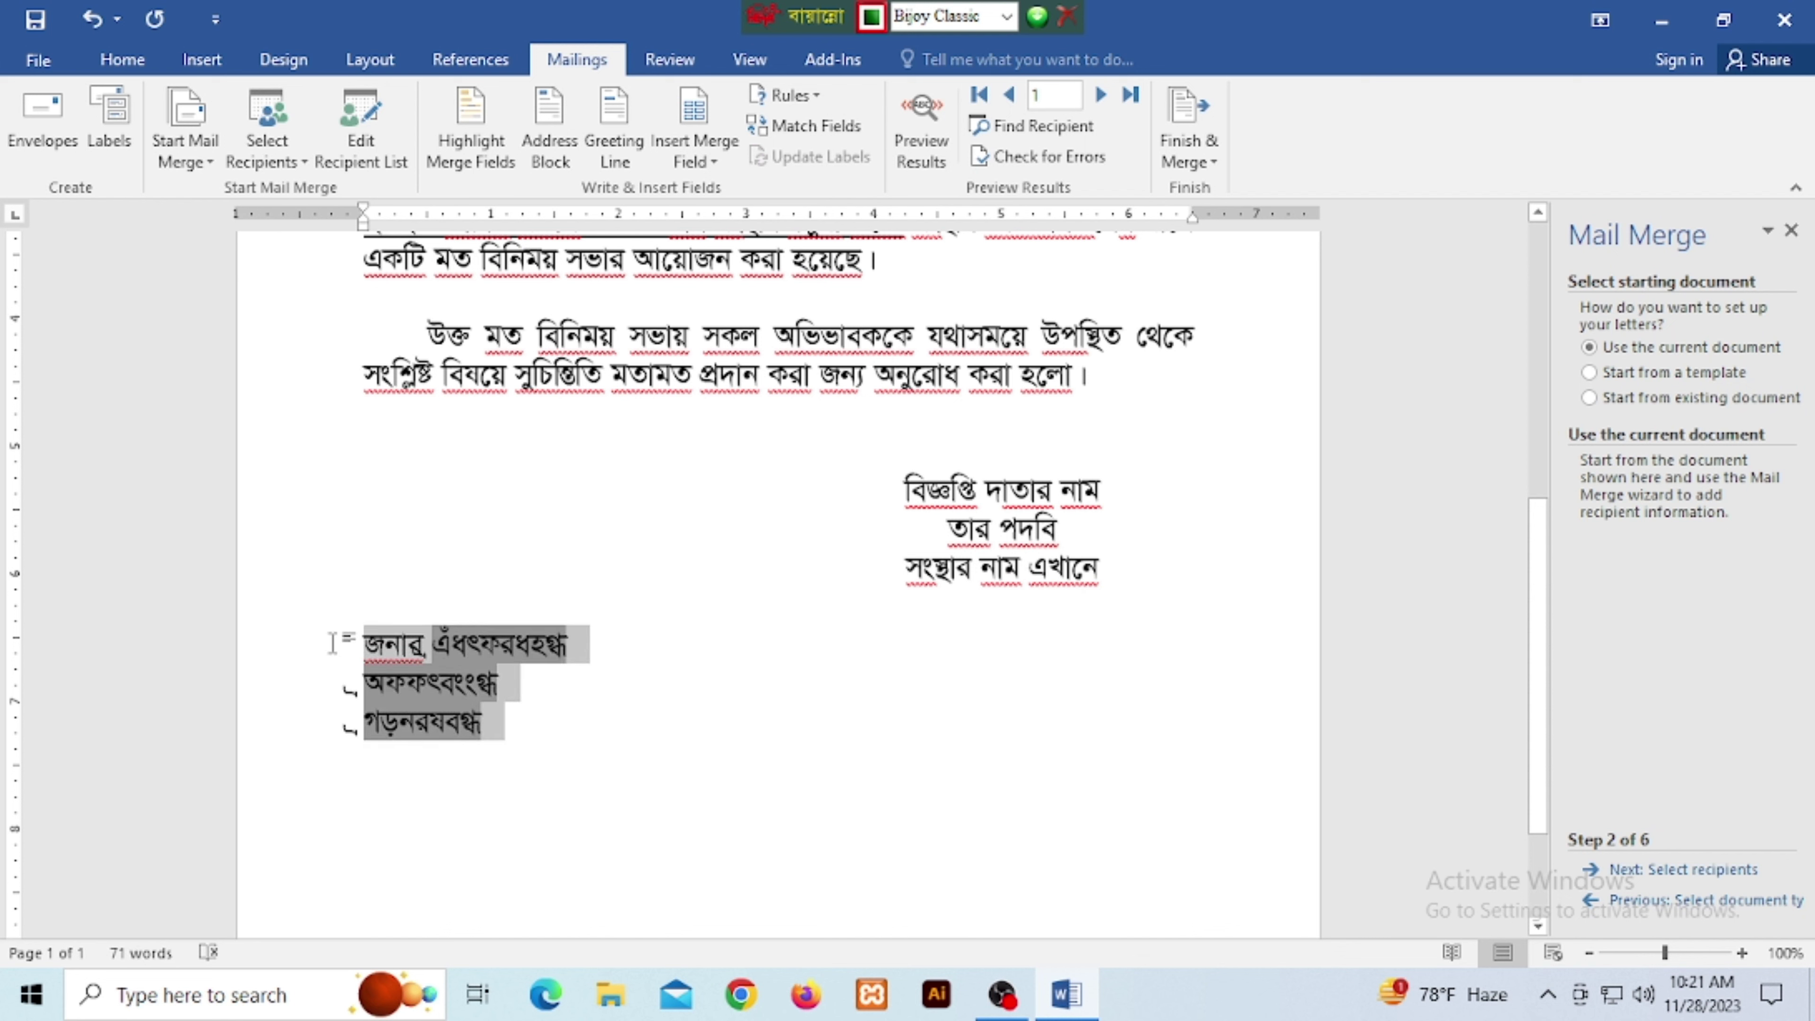
click(122, 60)
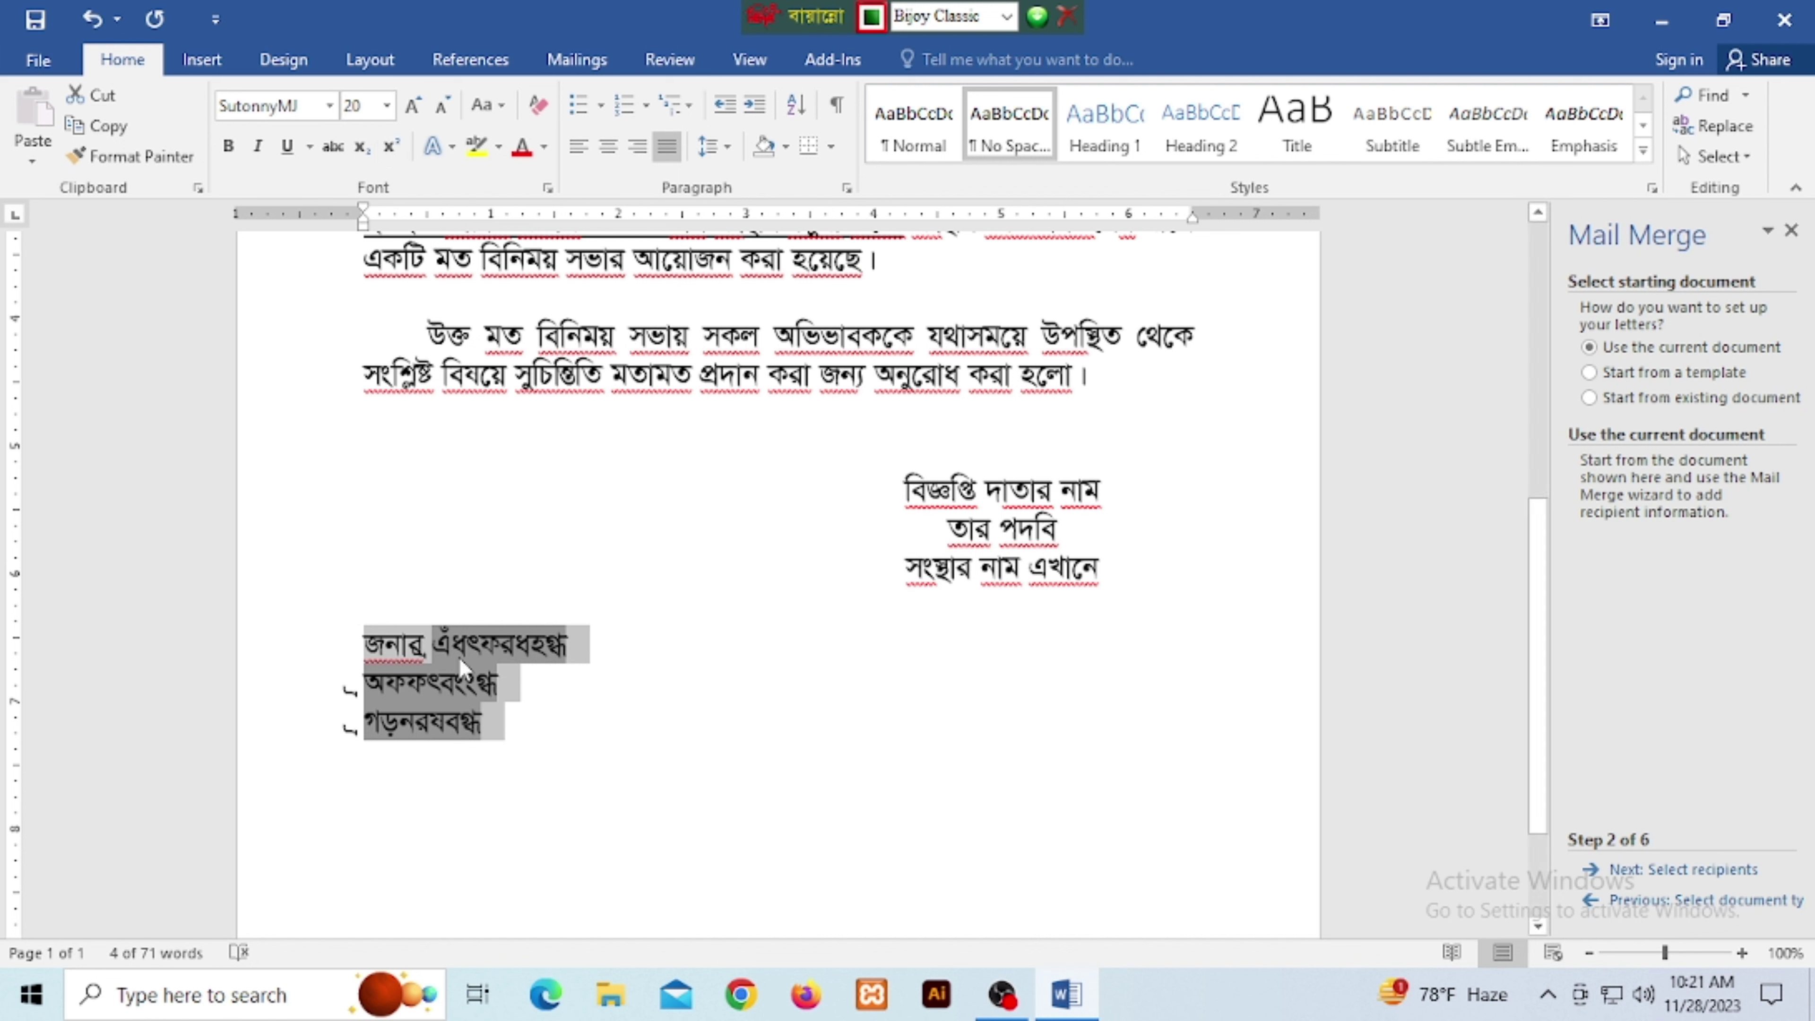
click(550, 729)
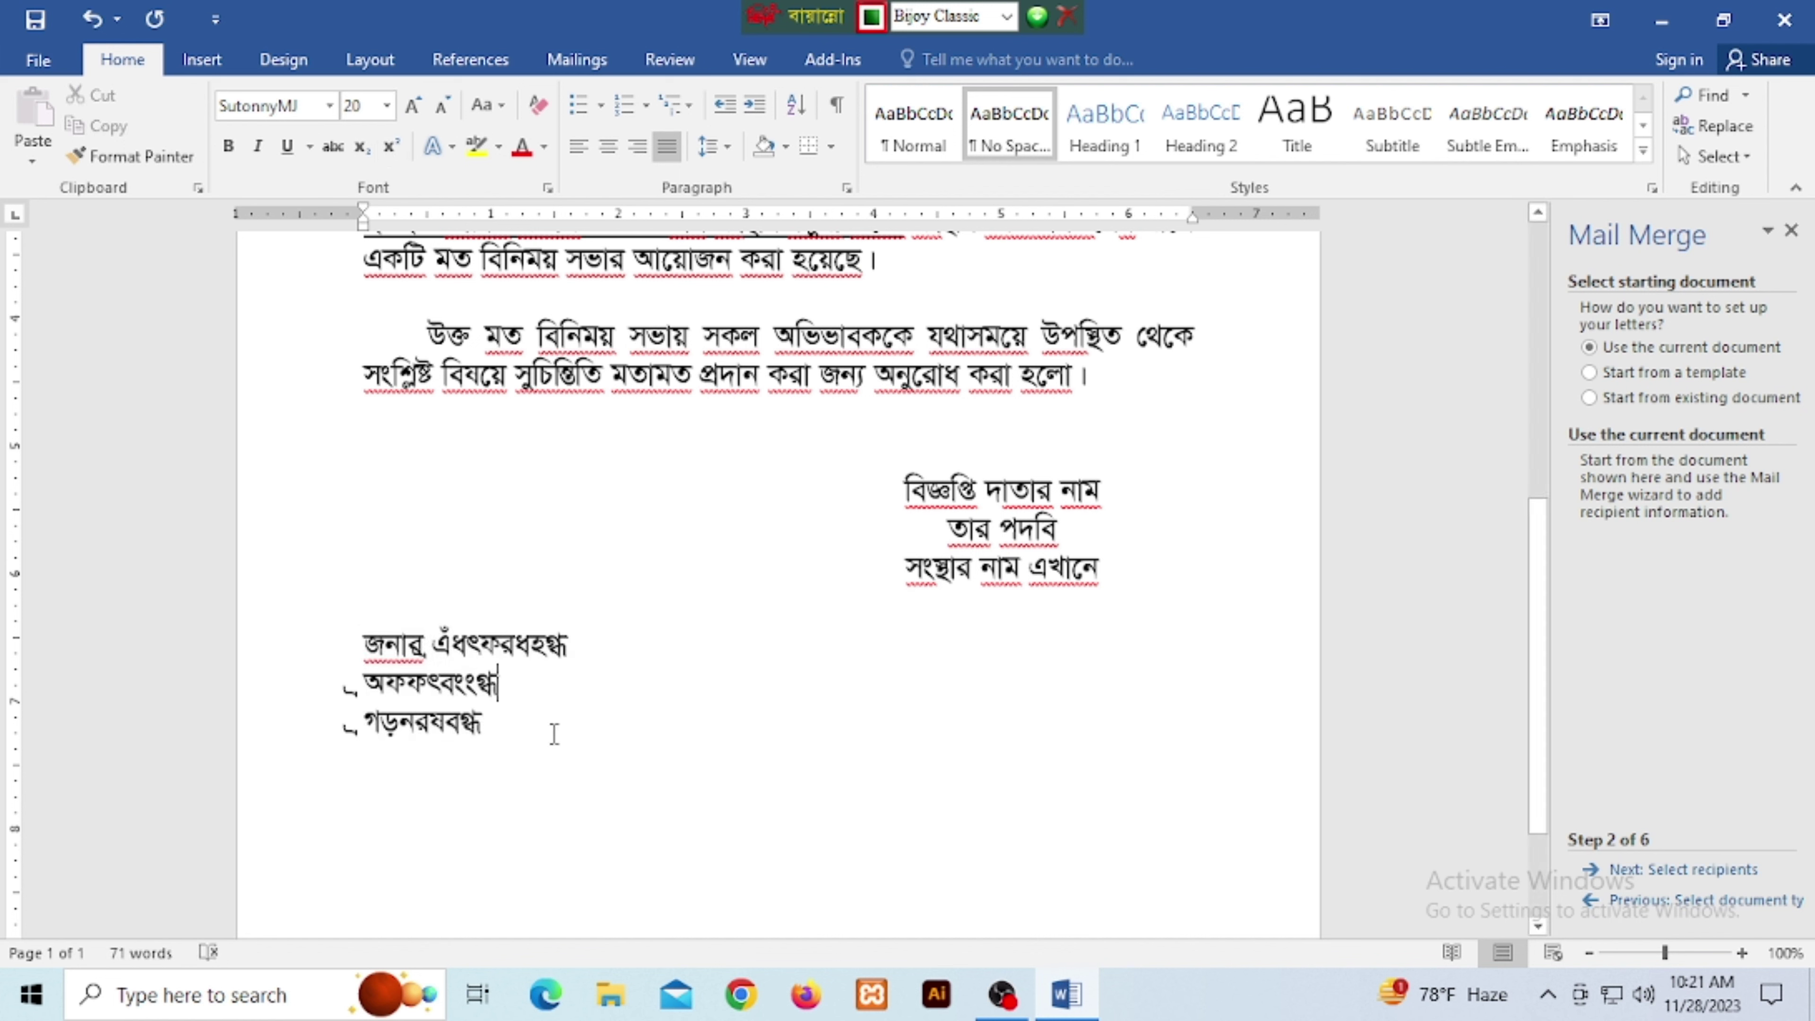
drag(307, 724, 294, 693)
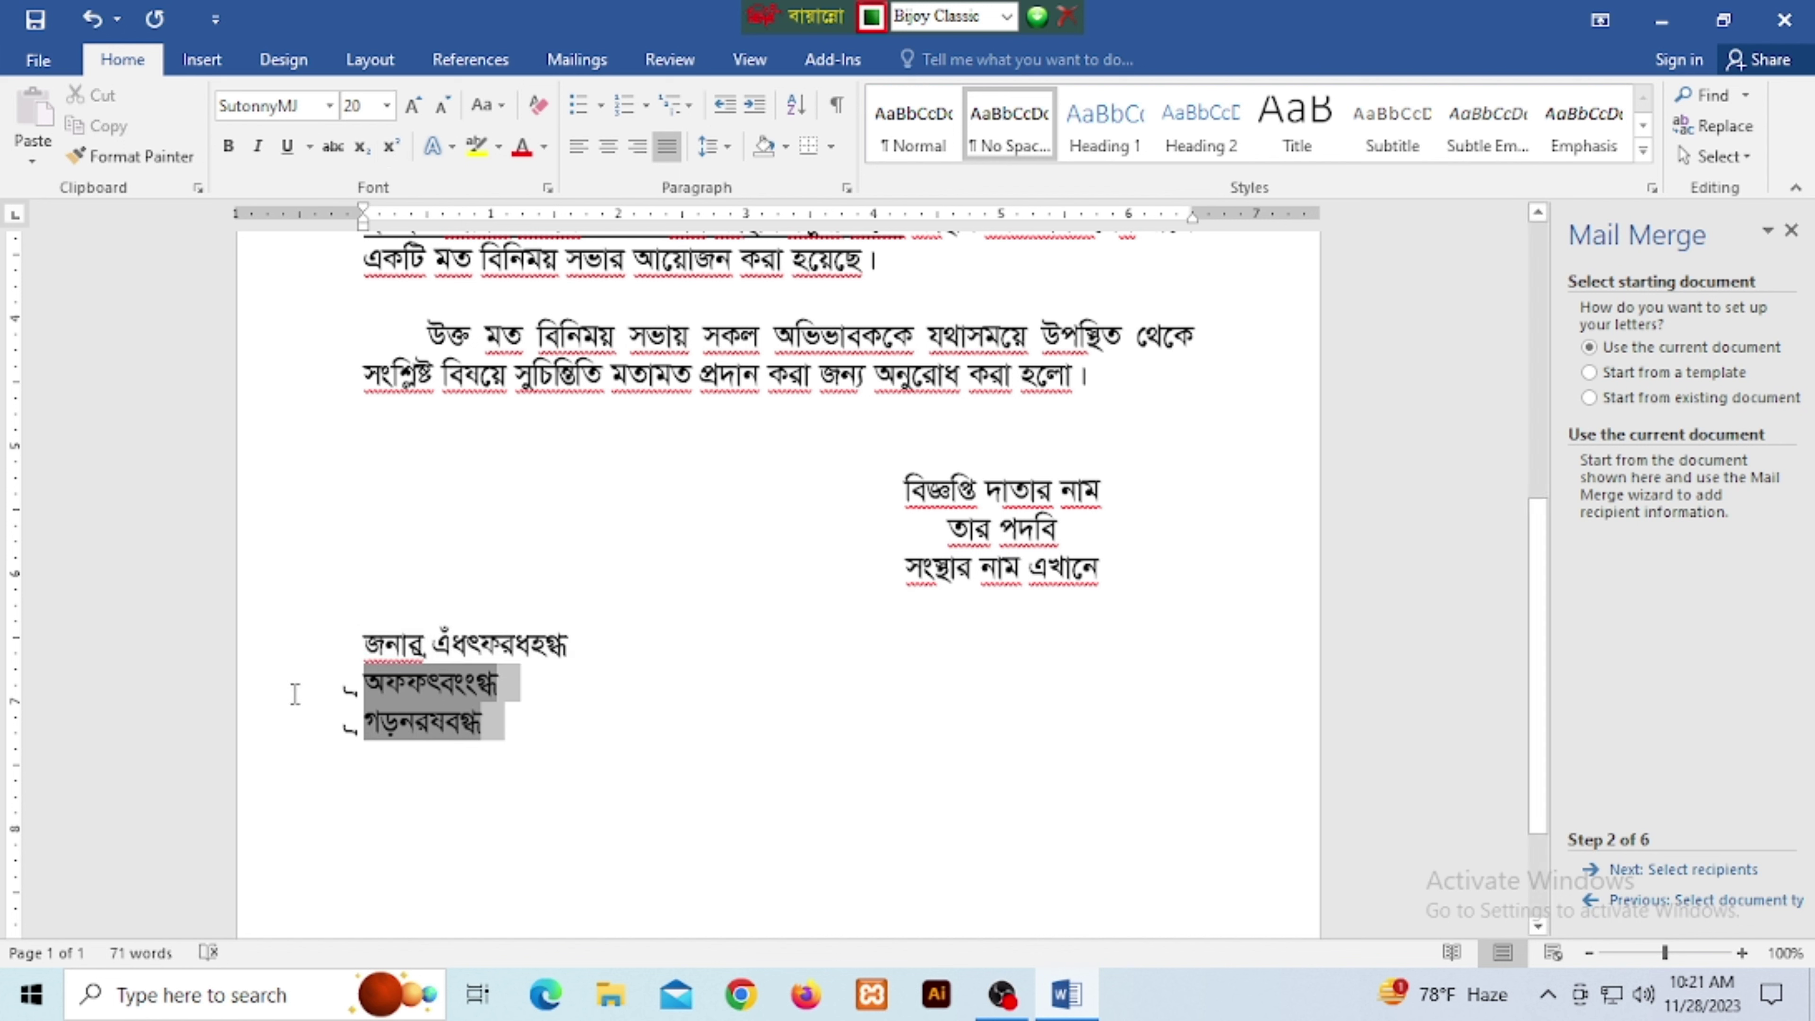
click(387, 105)
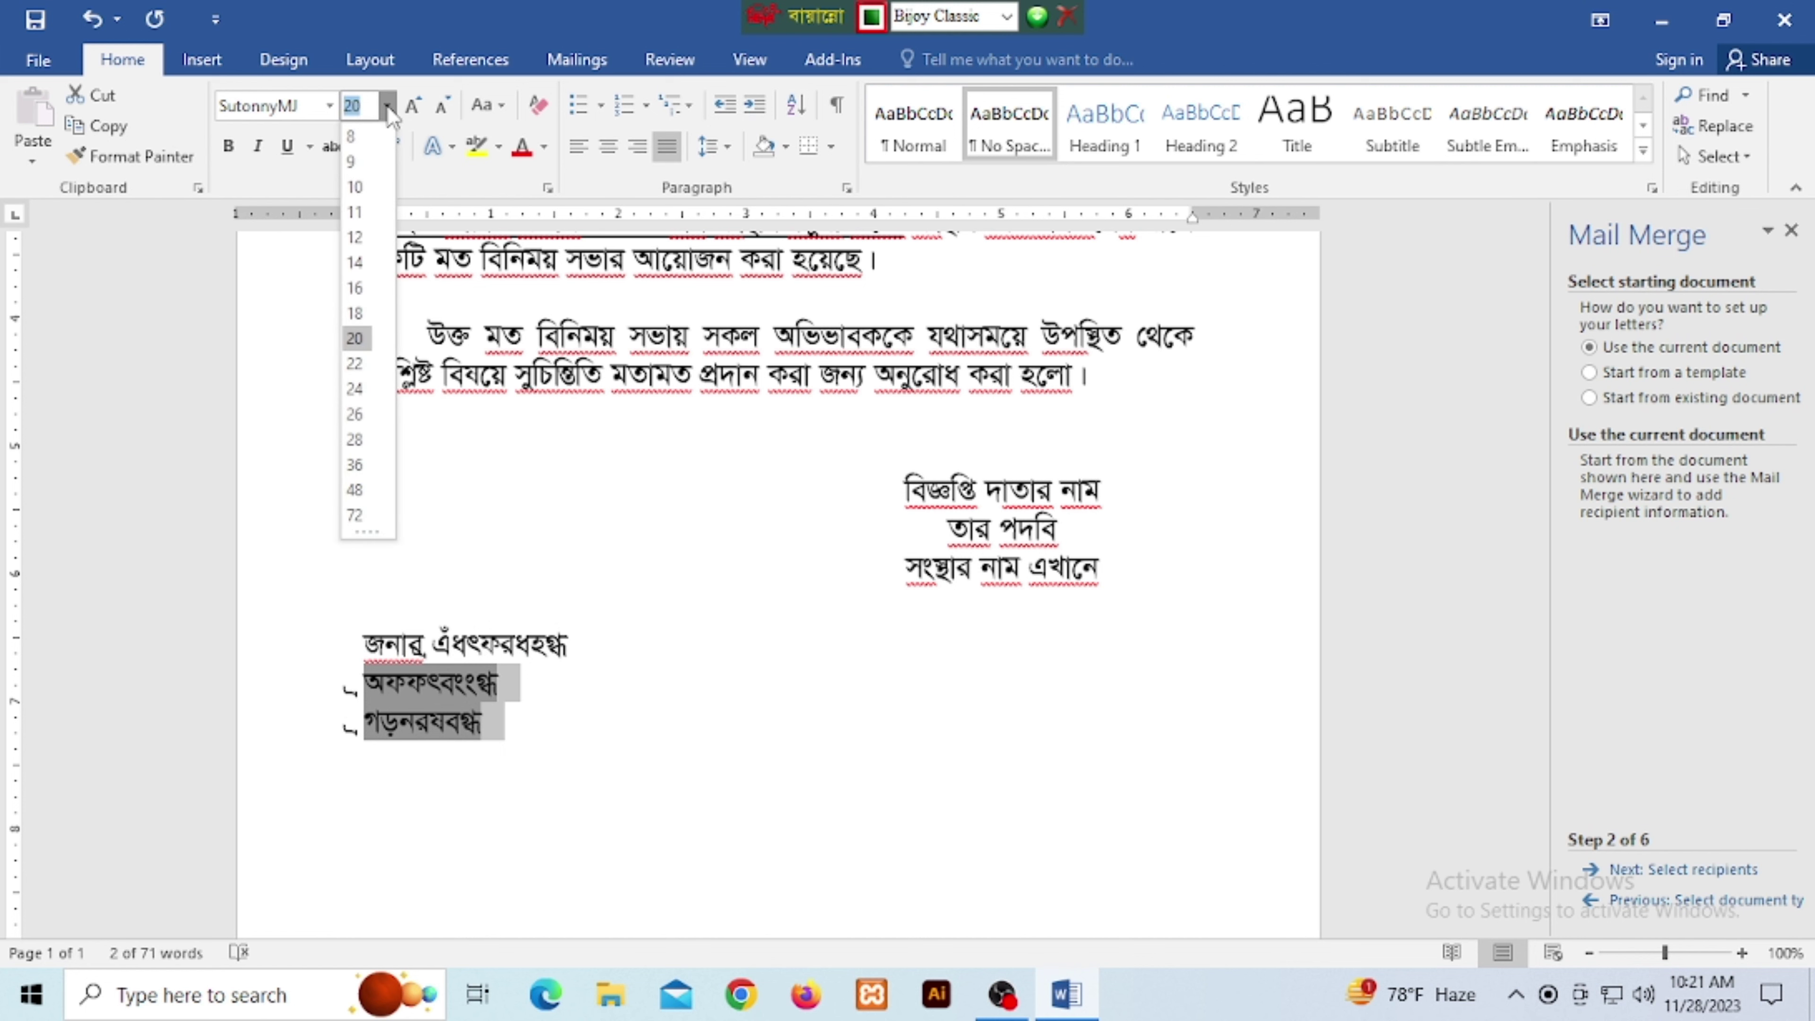
click(355, 313)
click(602, 646)
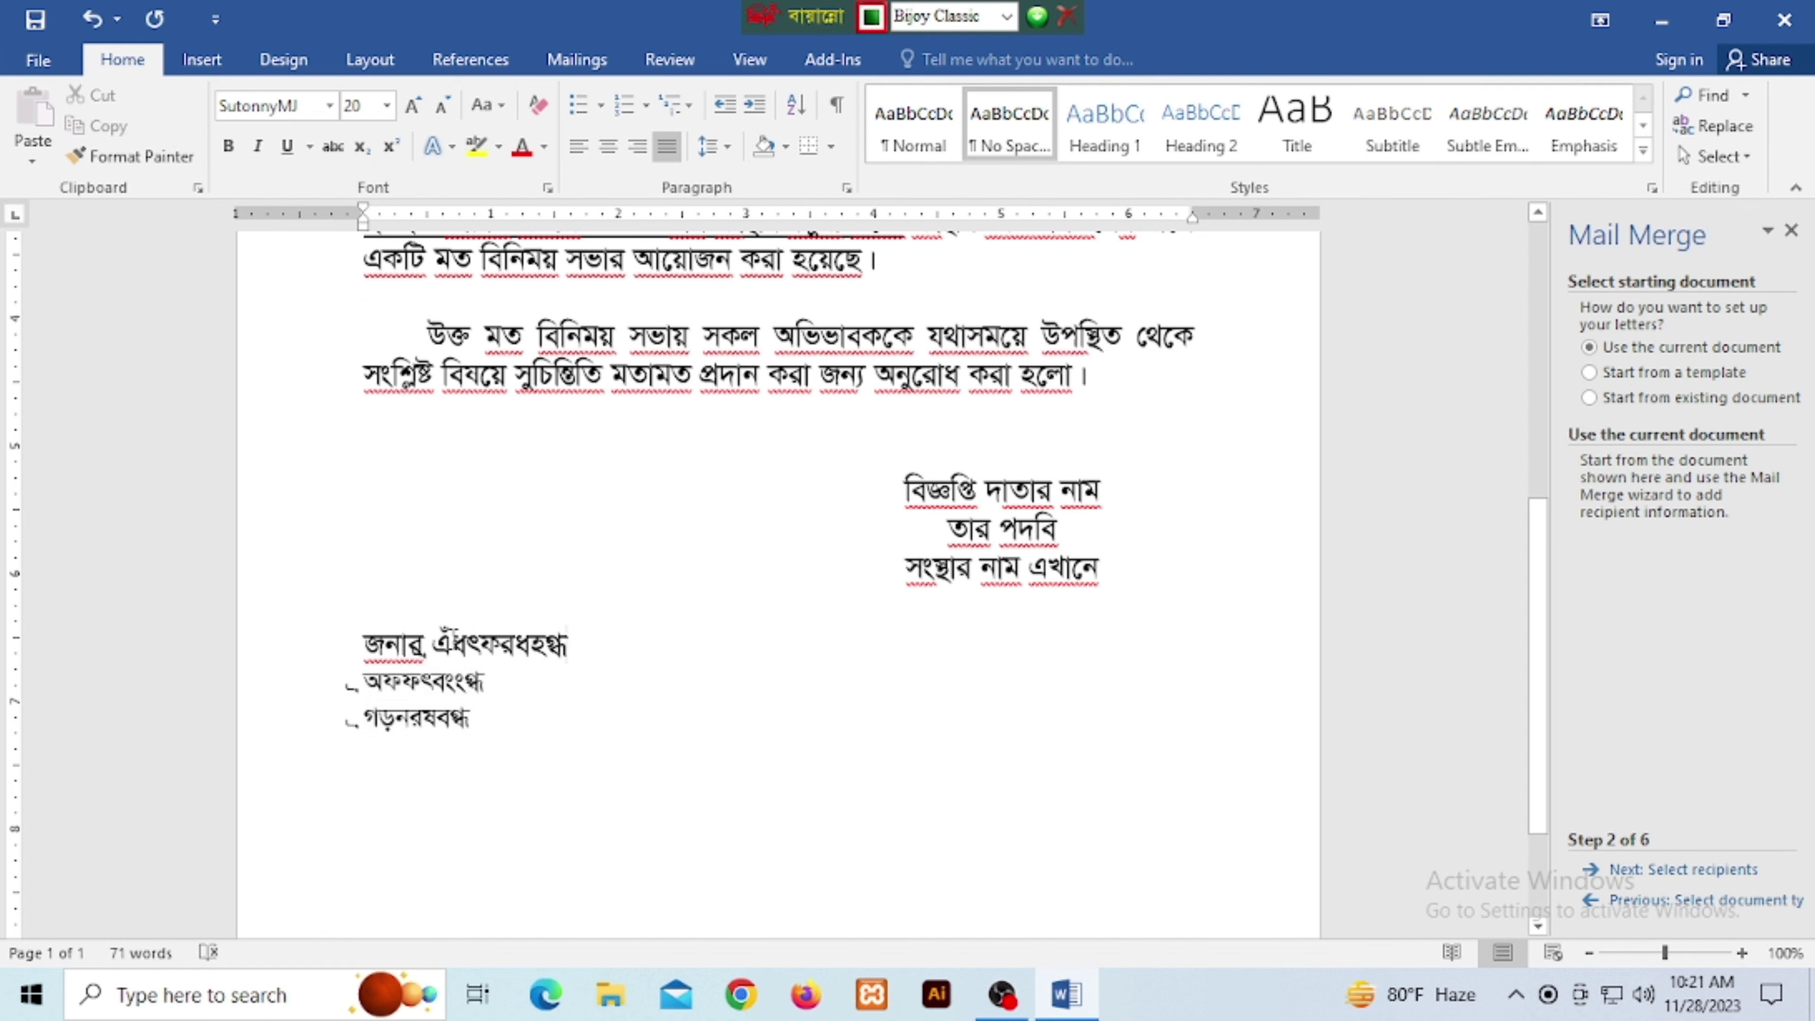
Confirm the Guardian line stays at 20 pt and return to the top of the page.
click(350, 641)
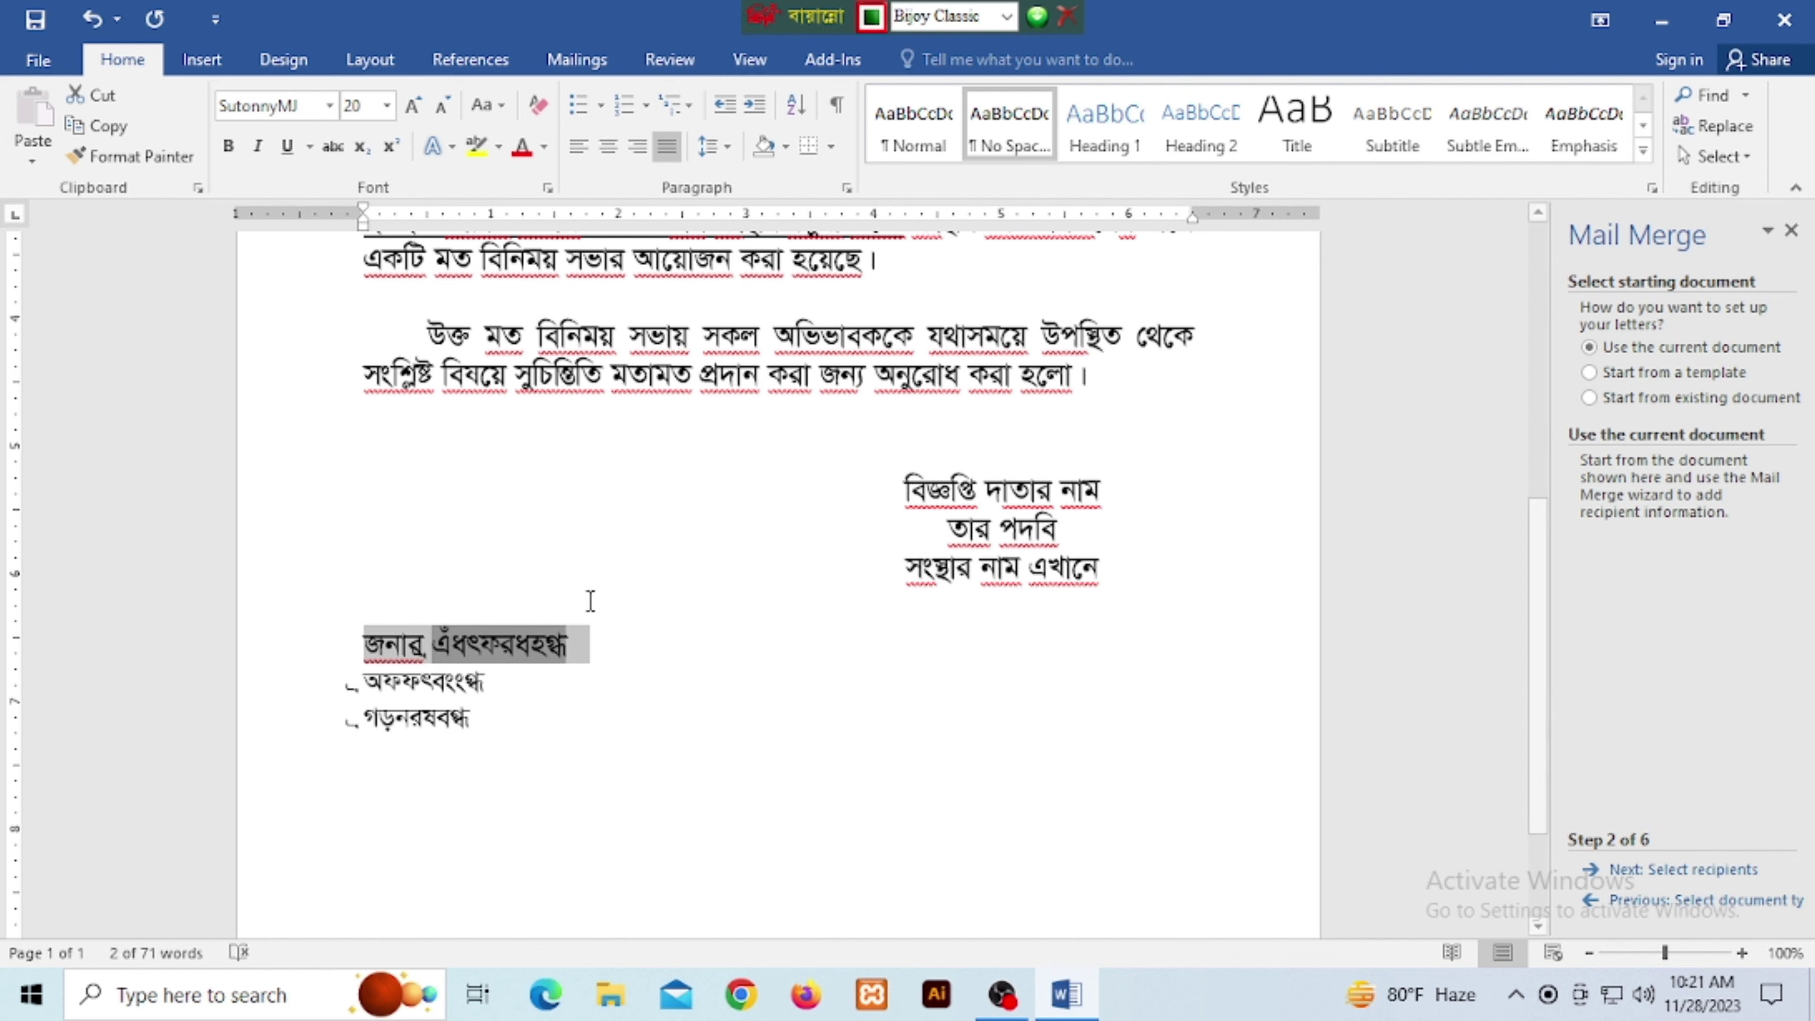
click(514, 684)
scroll(705, 601, up, 2)
scroll(705, 601, up, 2)
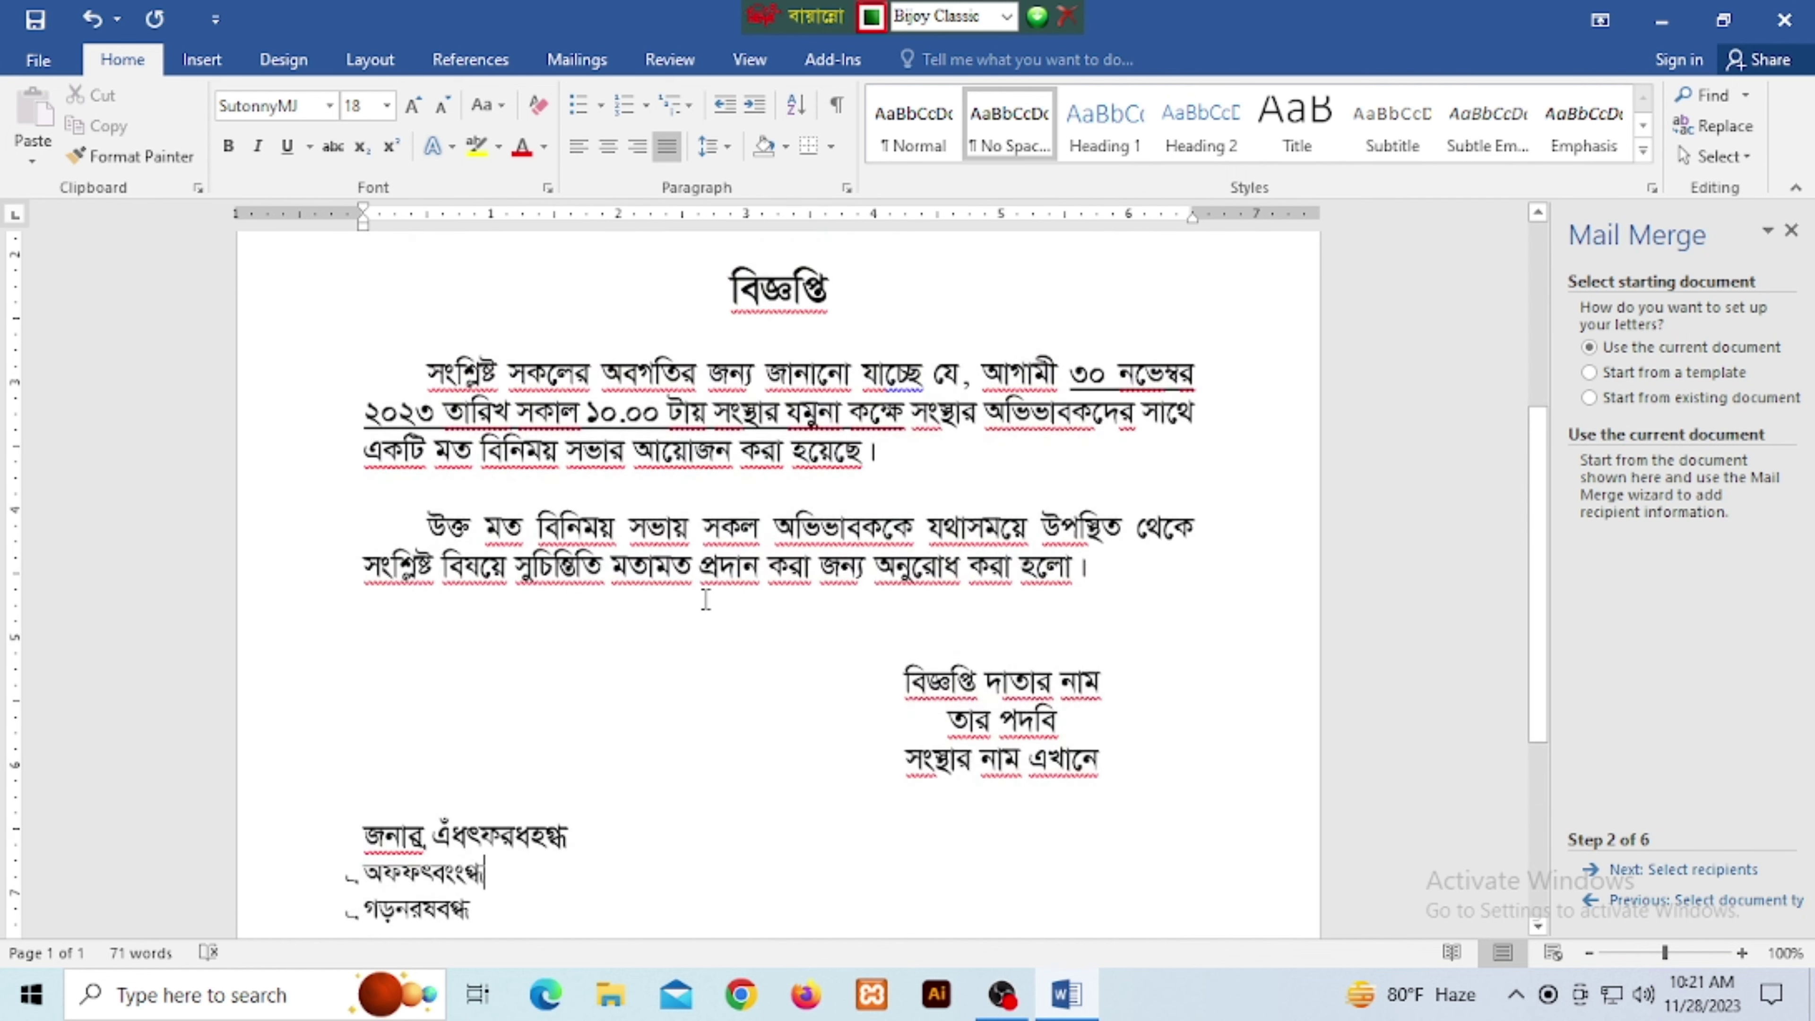
scroll(664, 693, up, 2)
scroll(664, 693, up, 3)
scroll(1044, 402, up, 2)
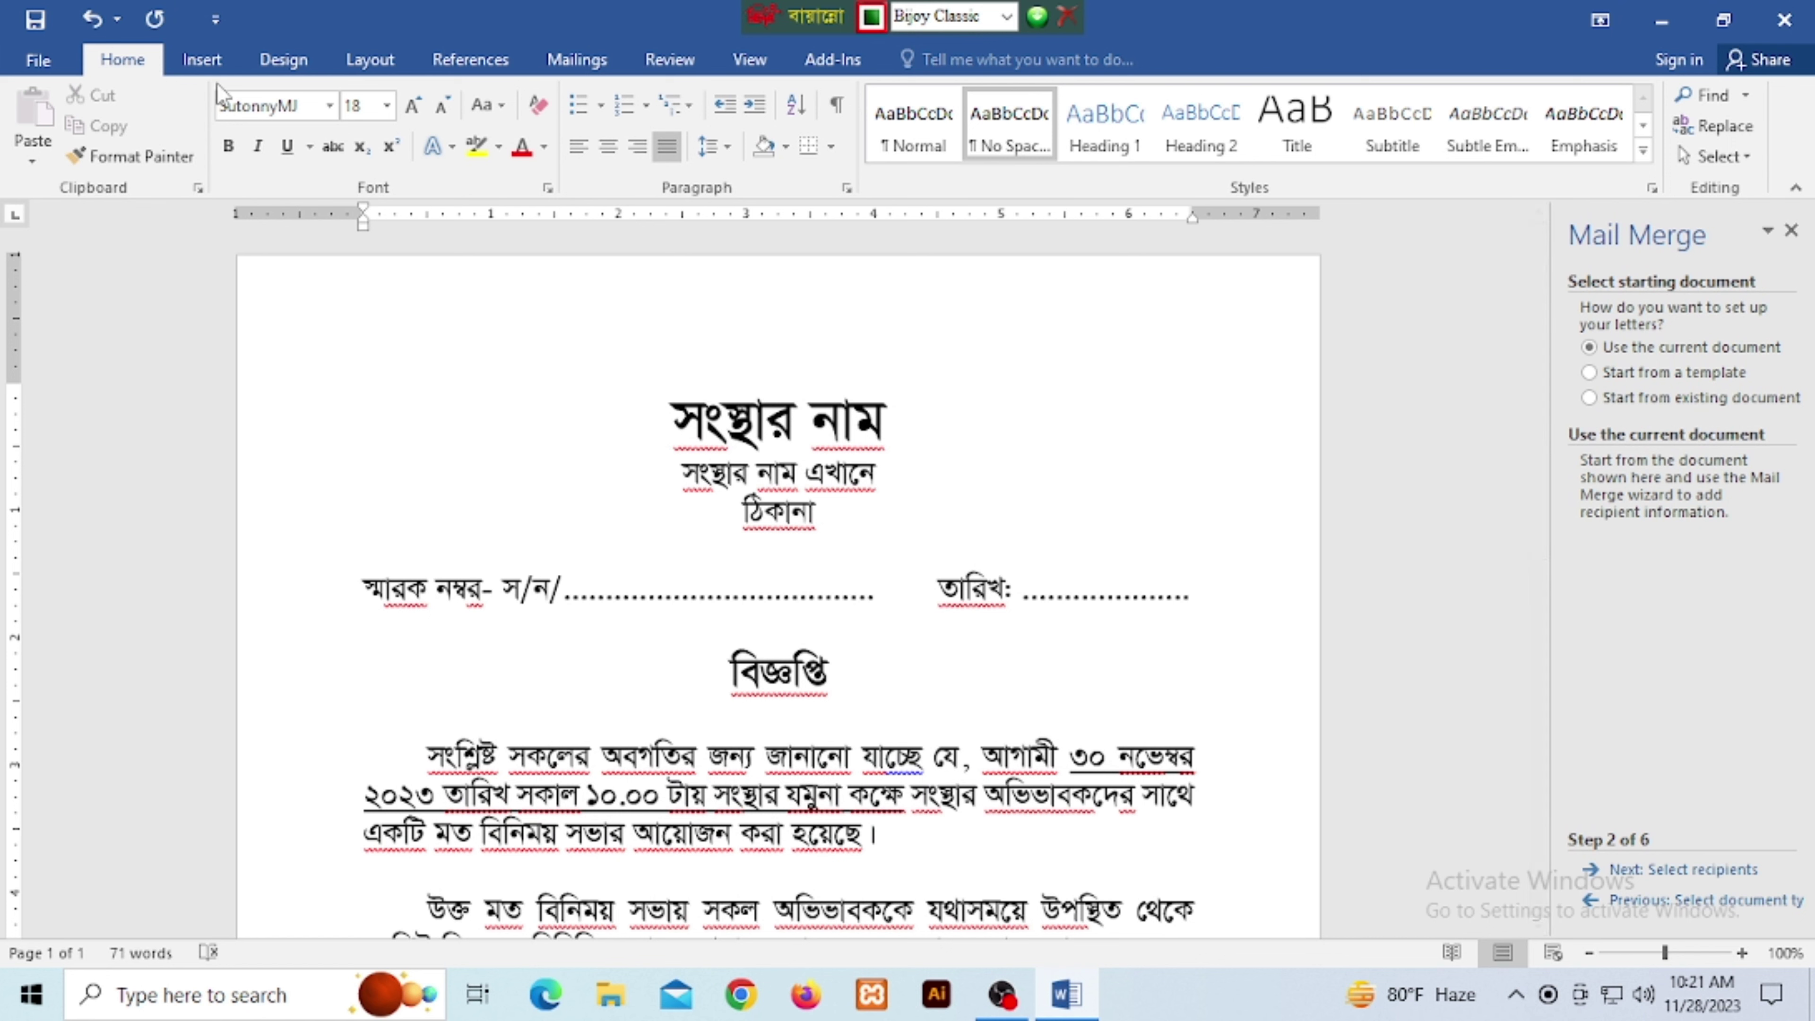
Draw a text box via Insert > Shapes at the top right, beside সংস্থার নাম.
click(202, 61)
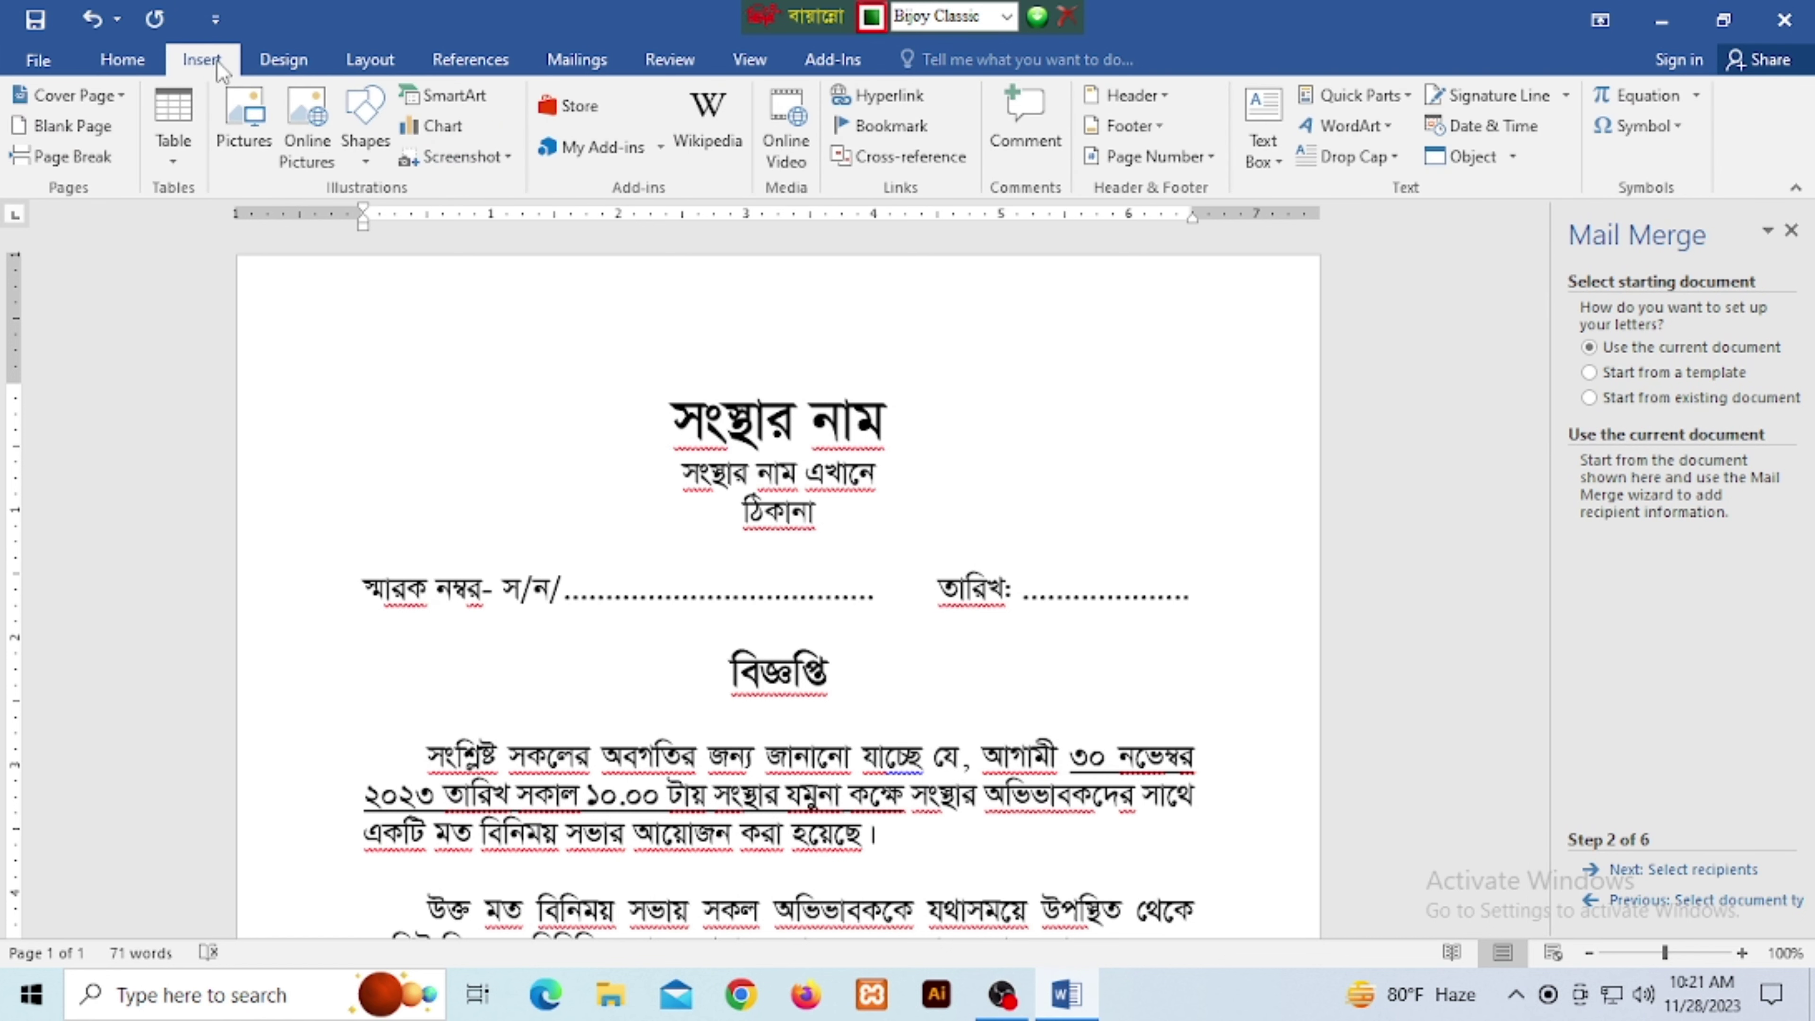
click(365, 128)
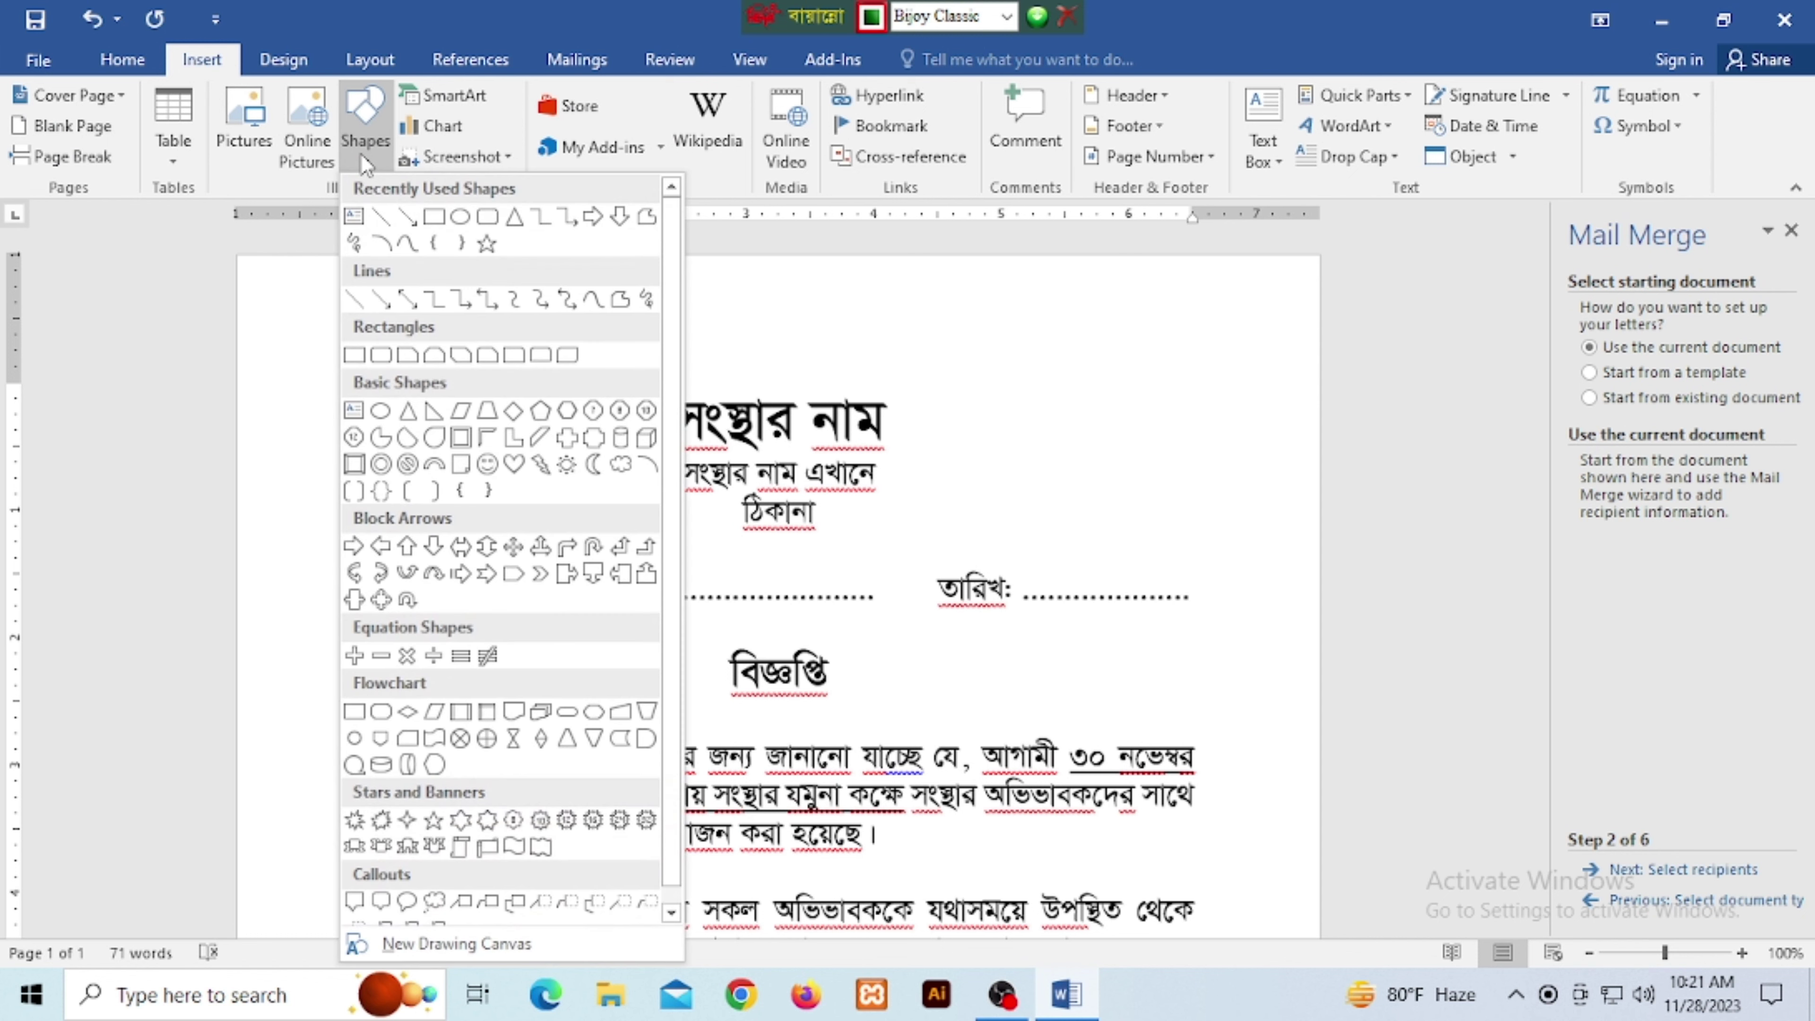
click(355, 217)
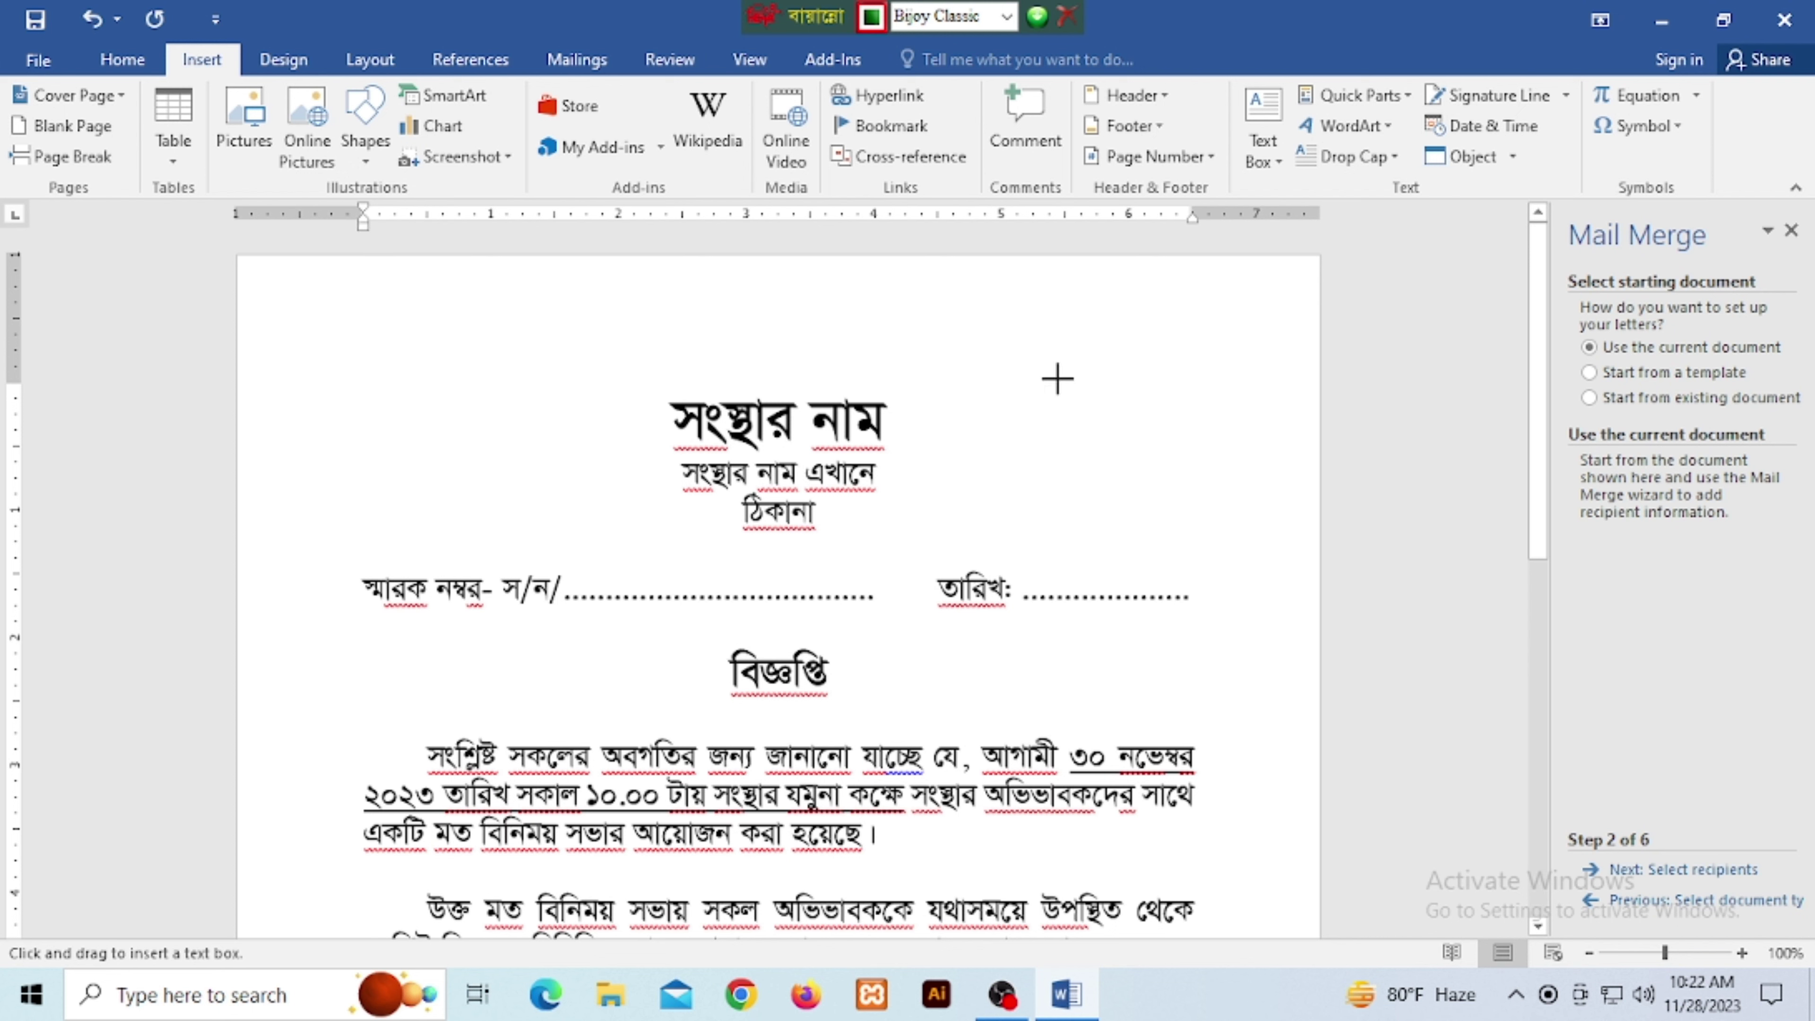
drag(977, 359, 1253, 421)
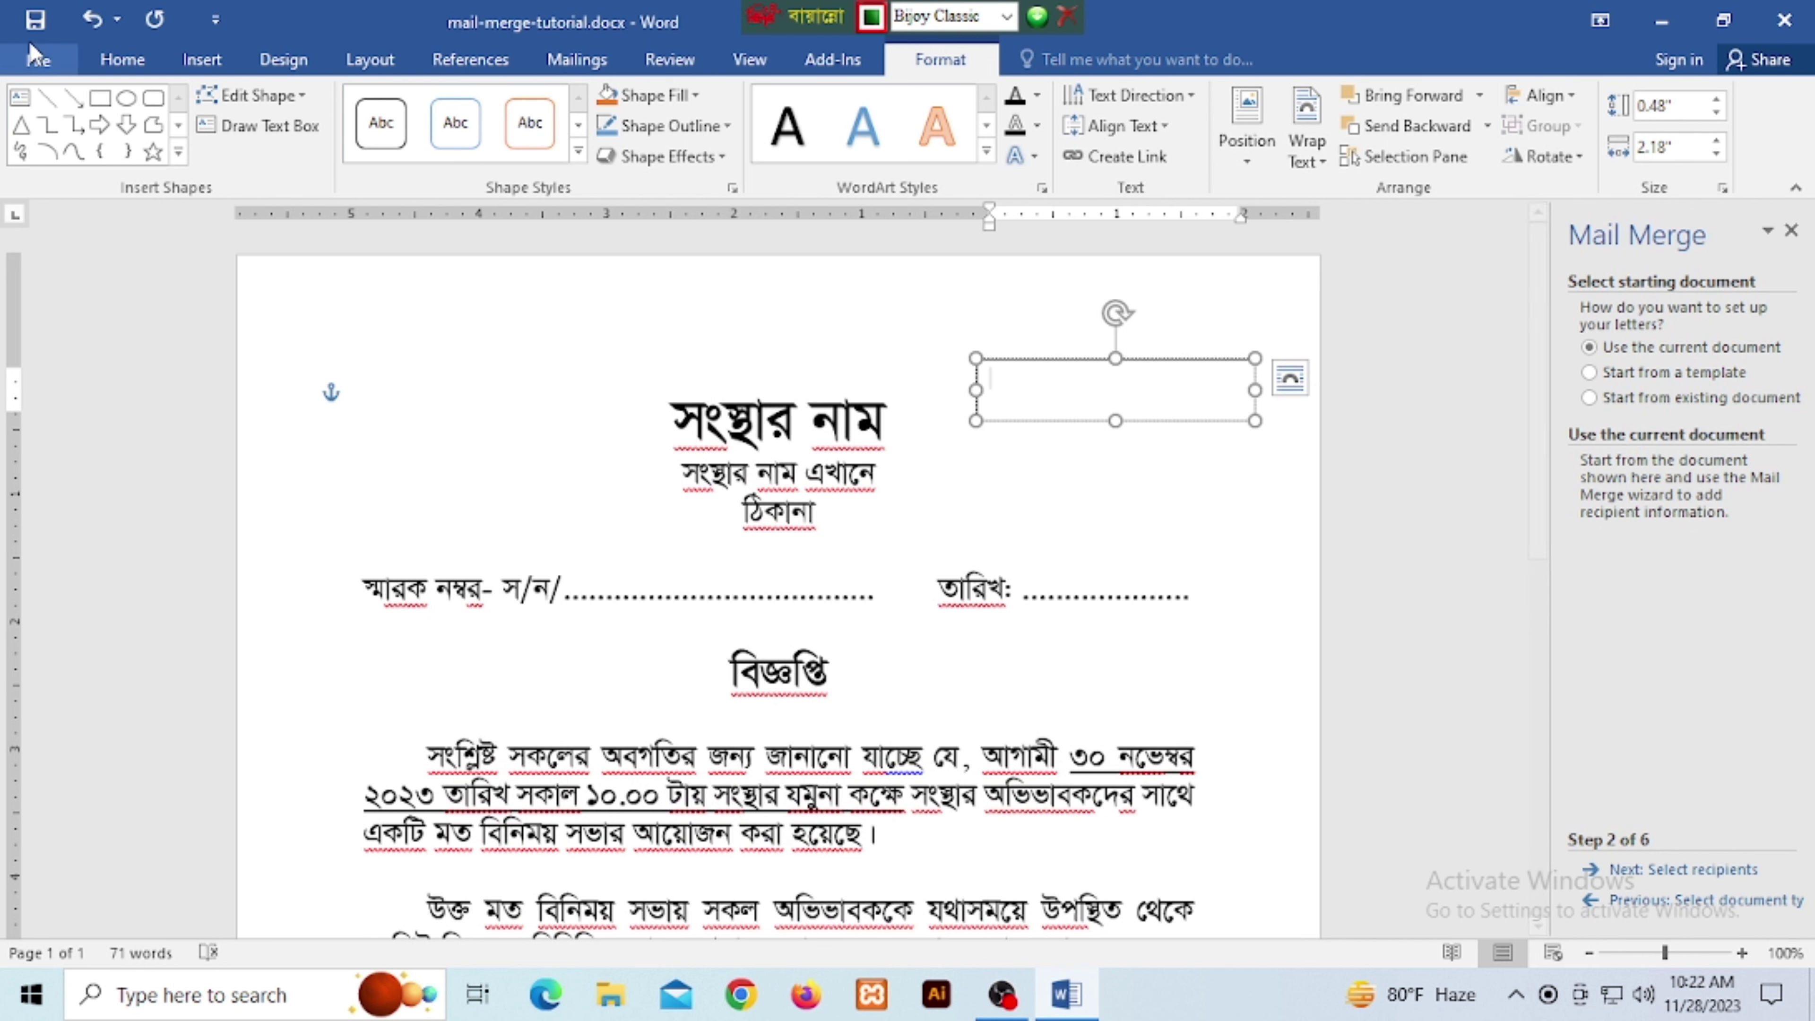
Apply No Spacing, set SutonnyMJ at 22 pt, and begin typing রোল নম্বর: in the text box.
click(123, 59)
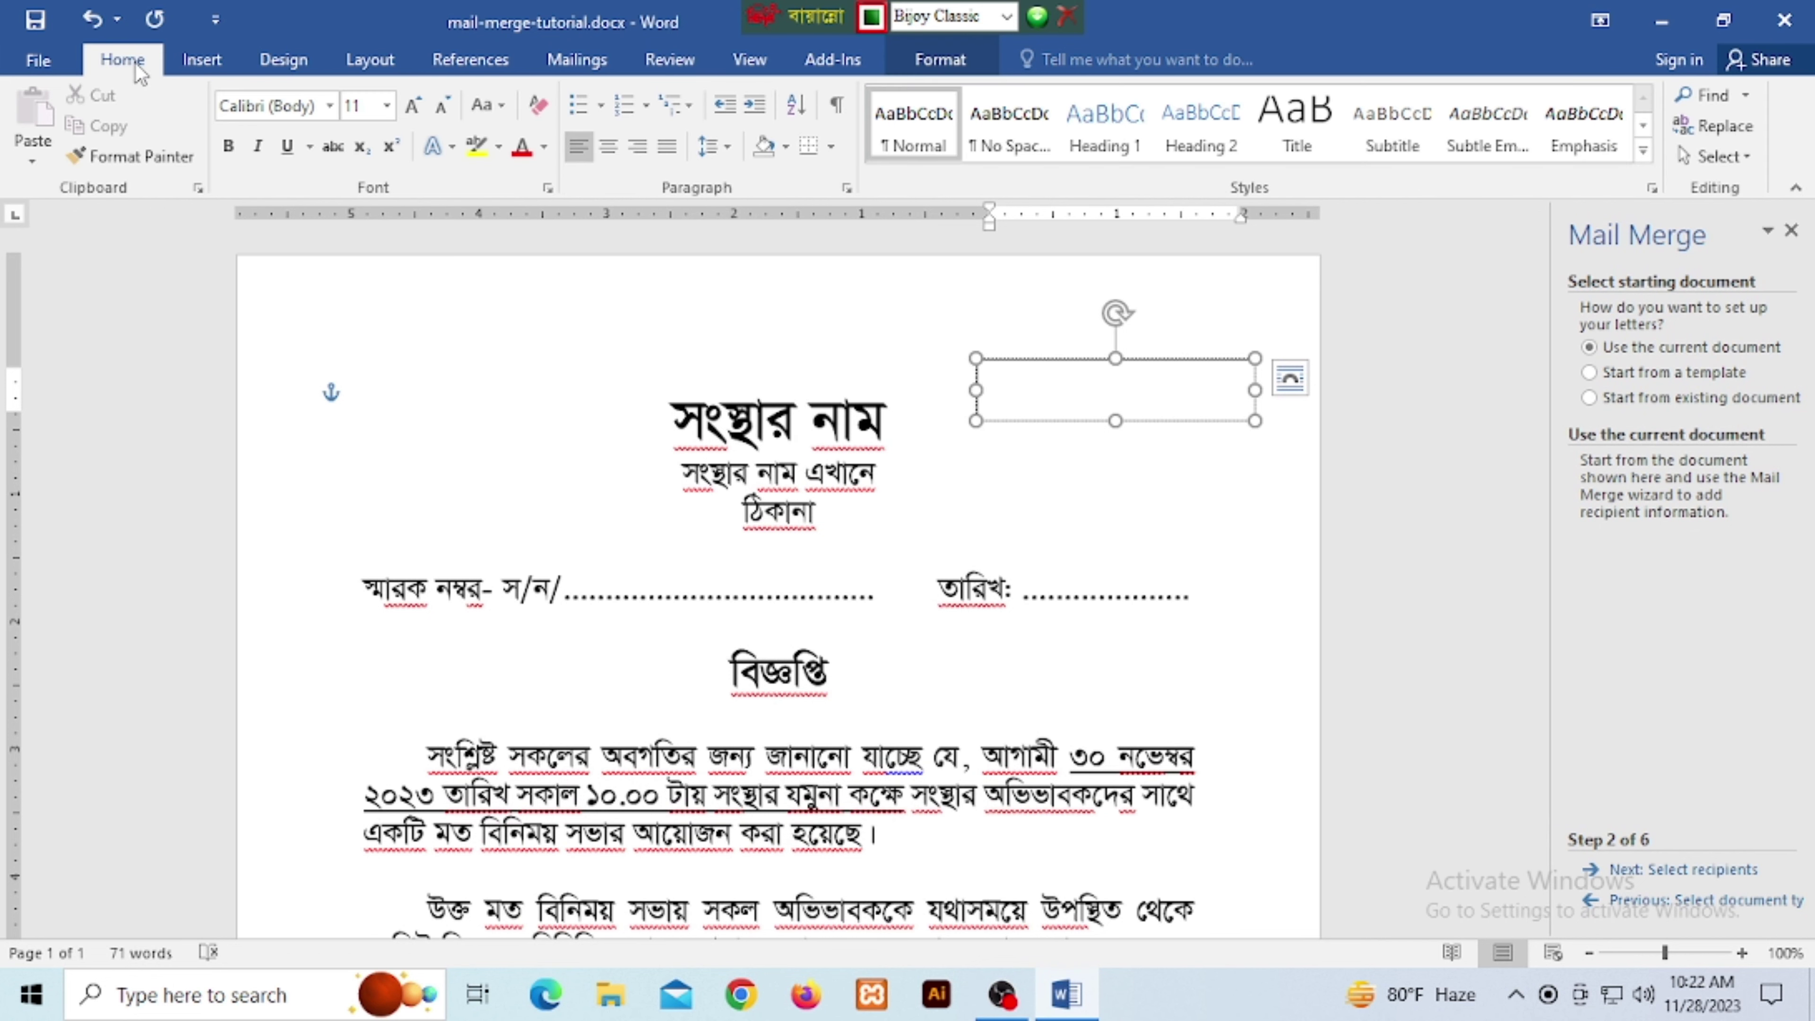
click(331, 106)
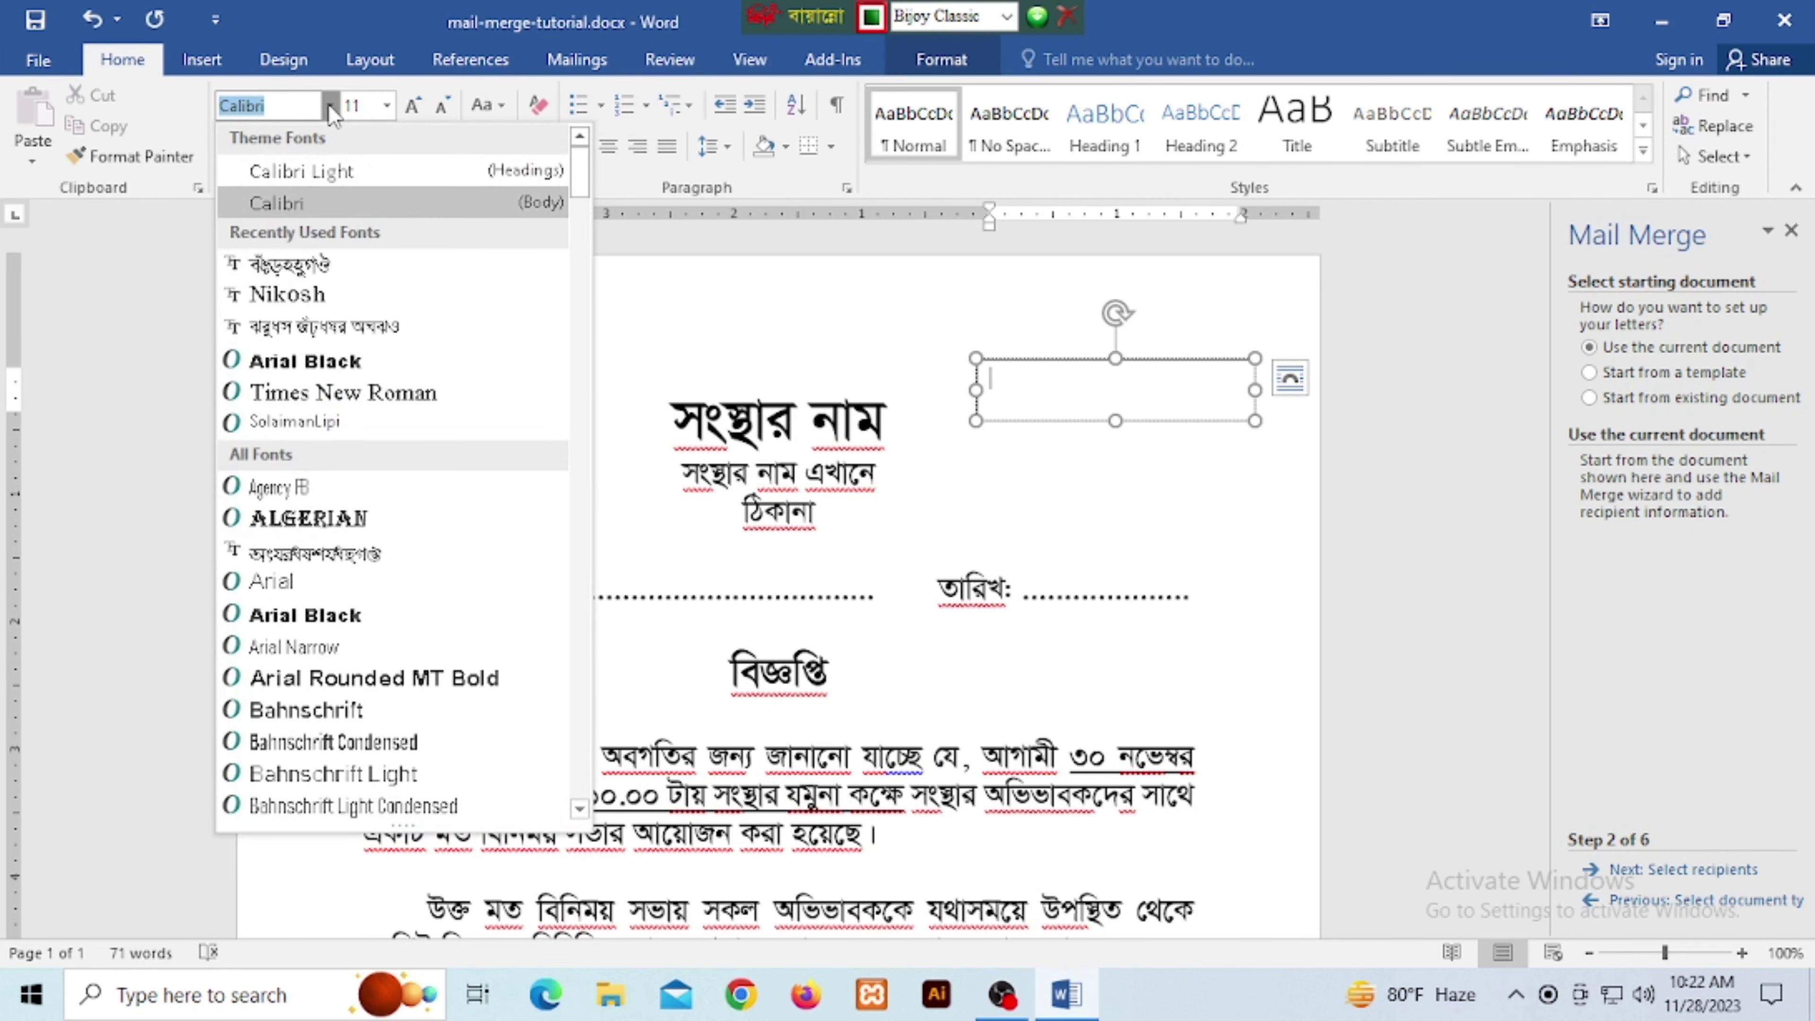
click(295, 266)
click(388, 106)
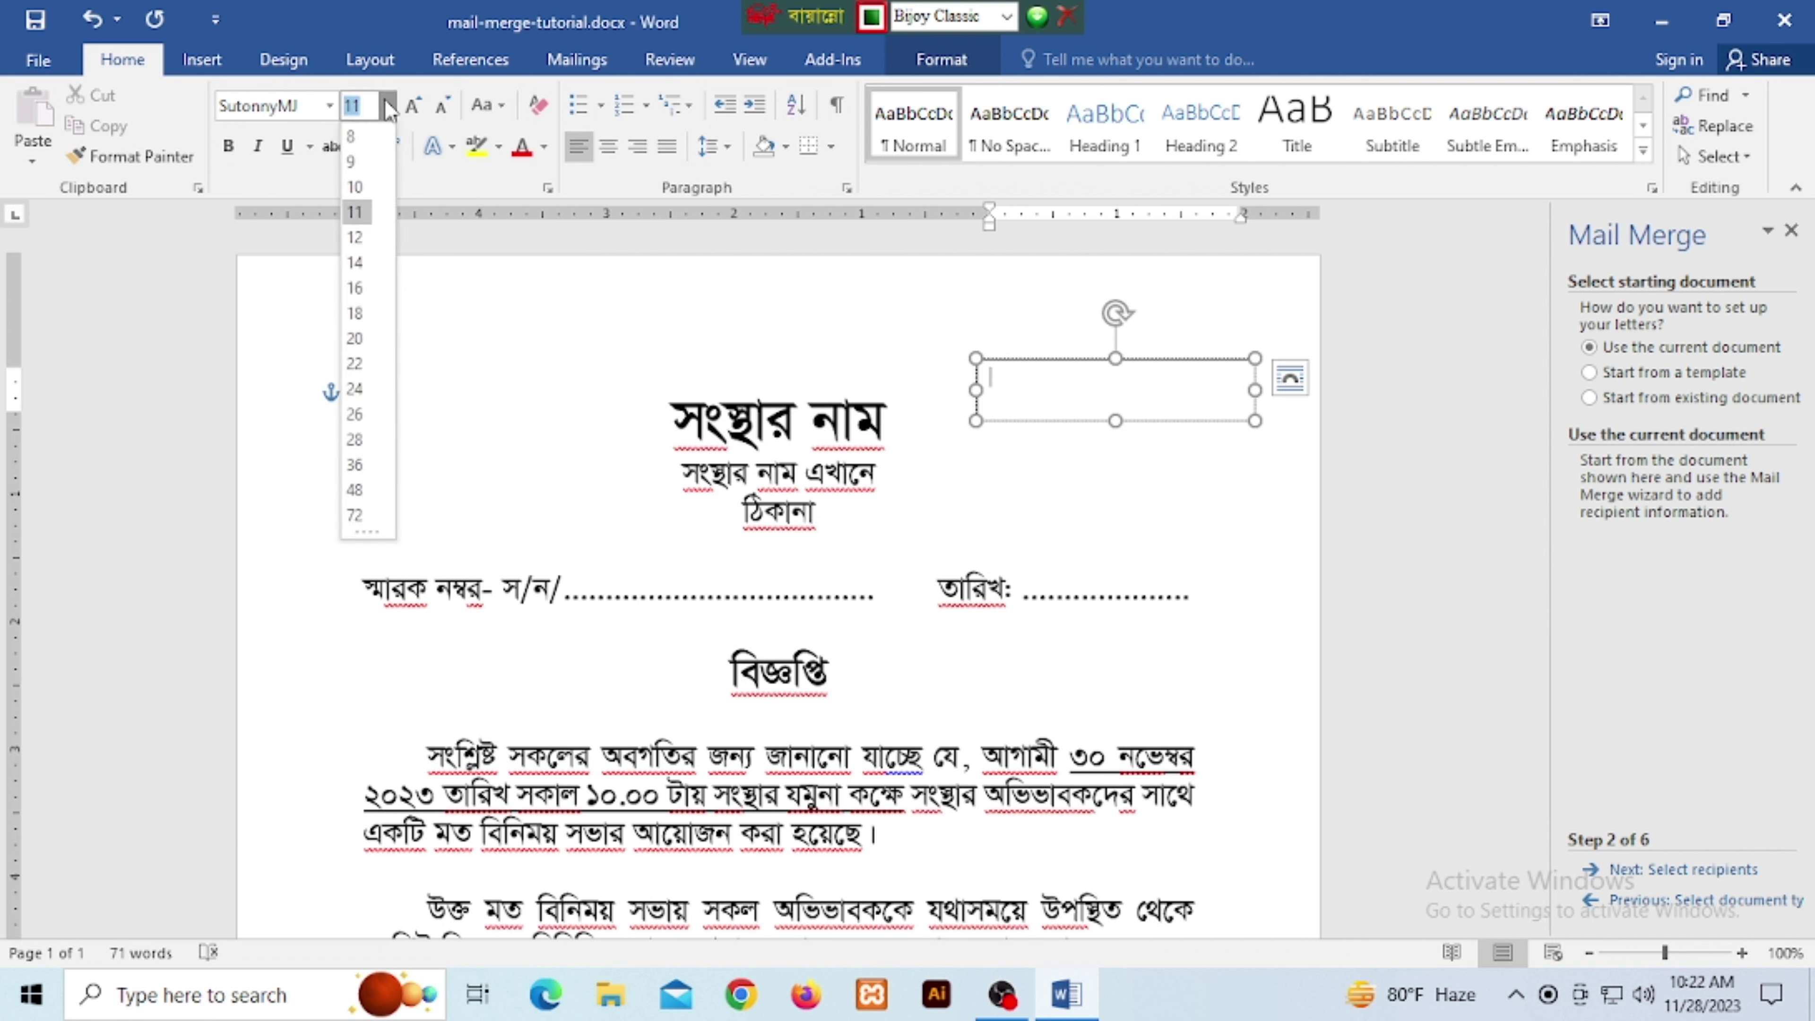
click(1016, 129)
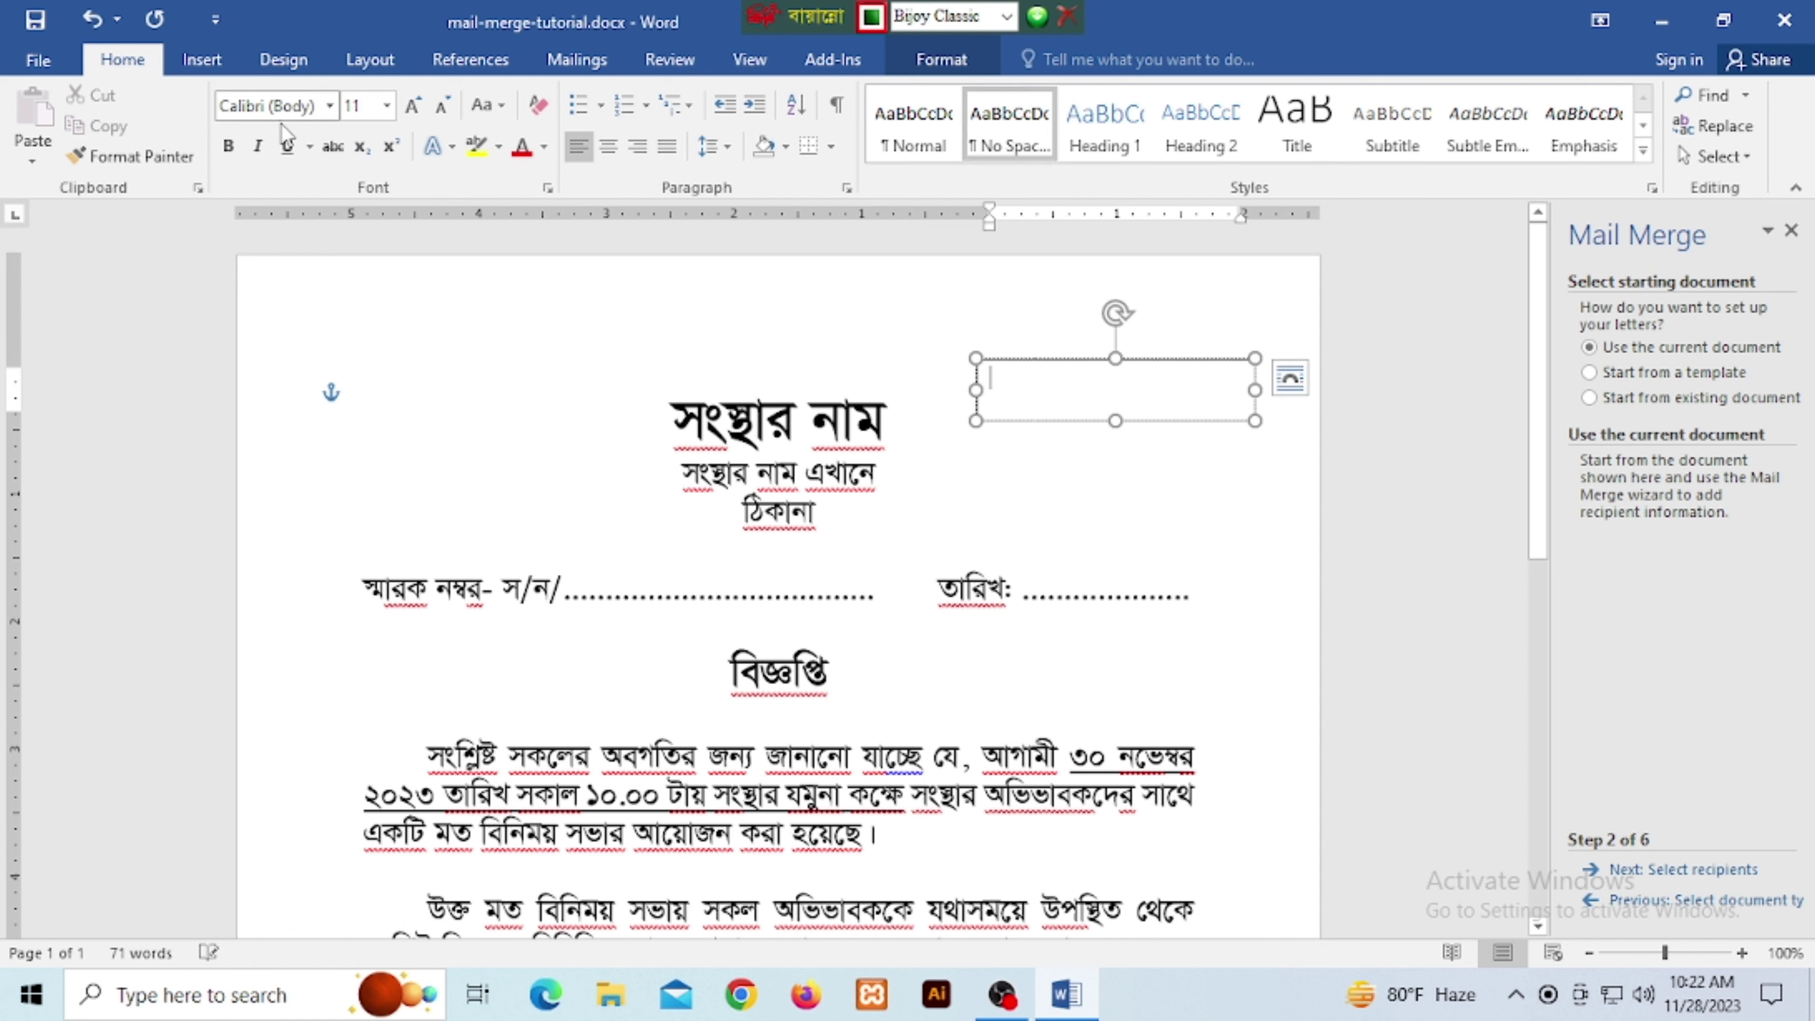
click(329, 106)
click(271, 262)
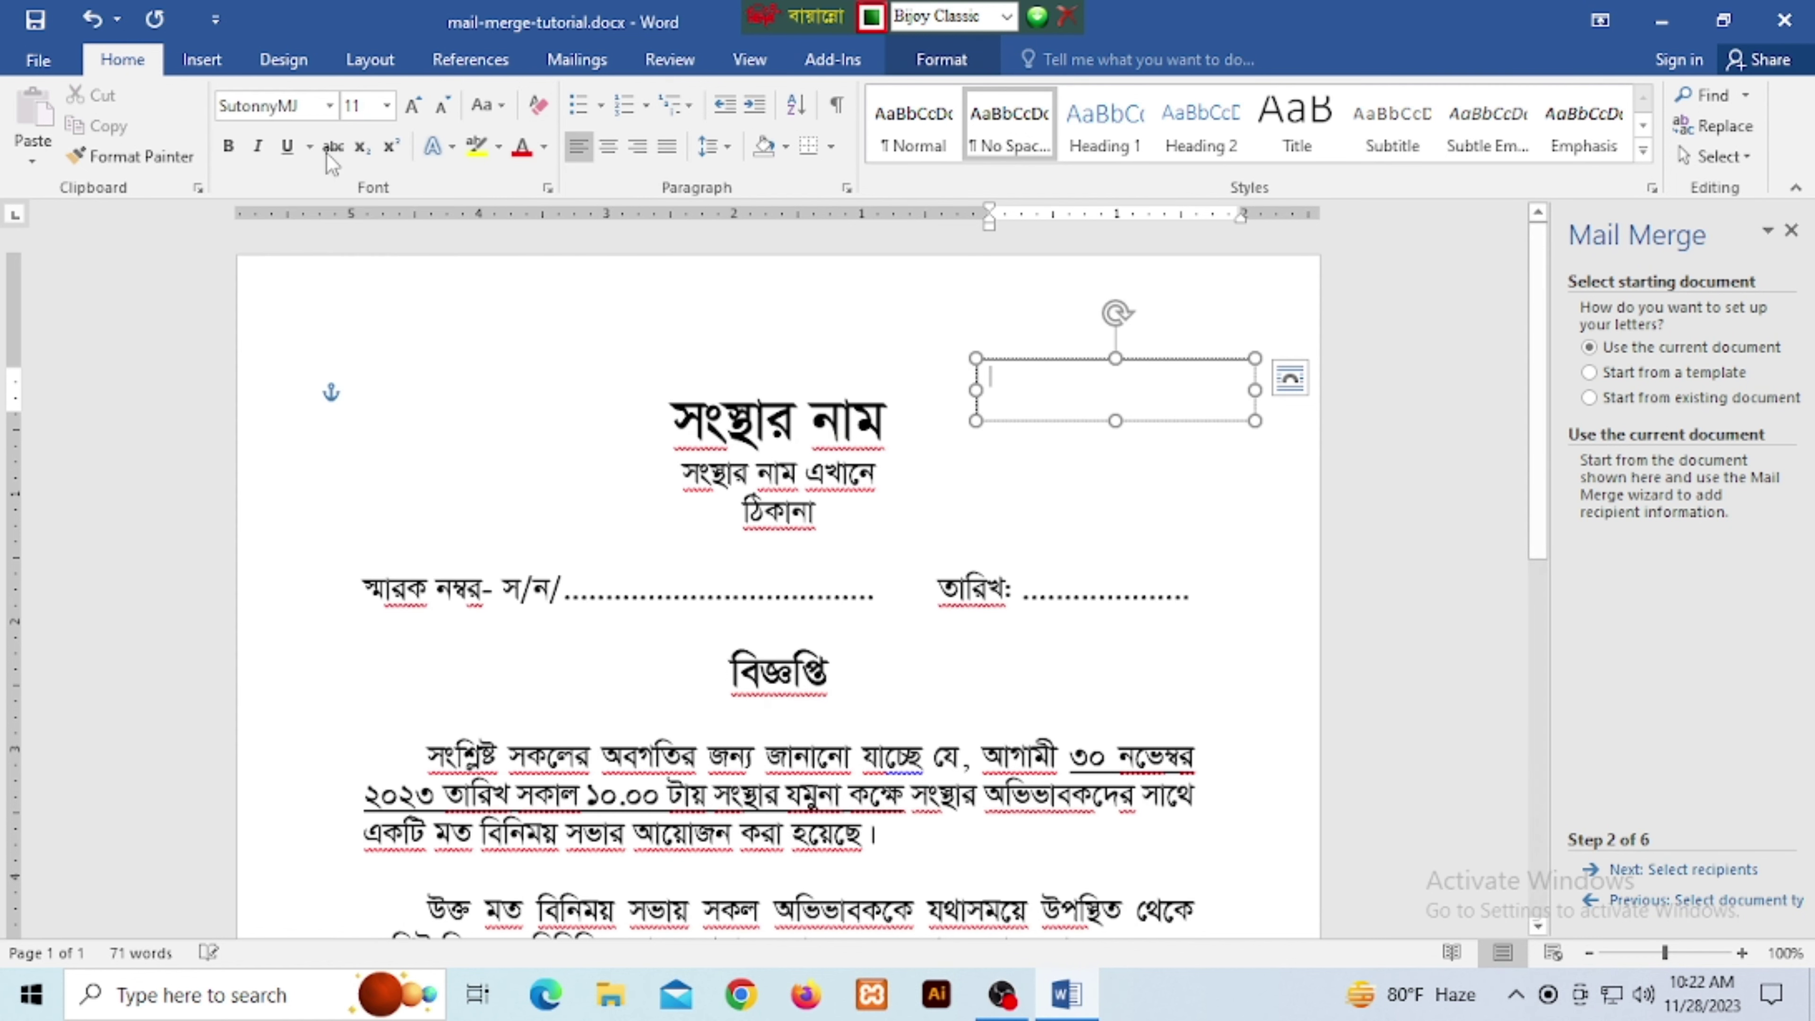
click(386, 105)
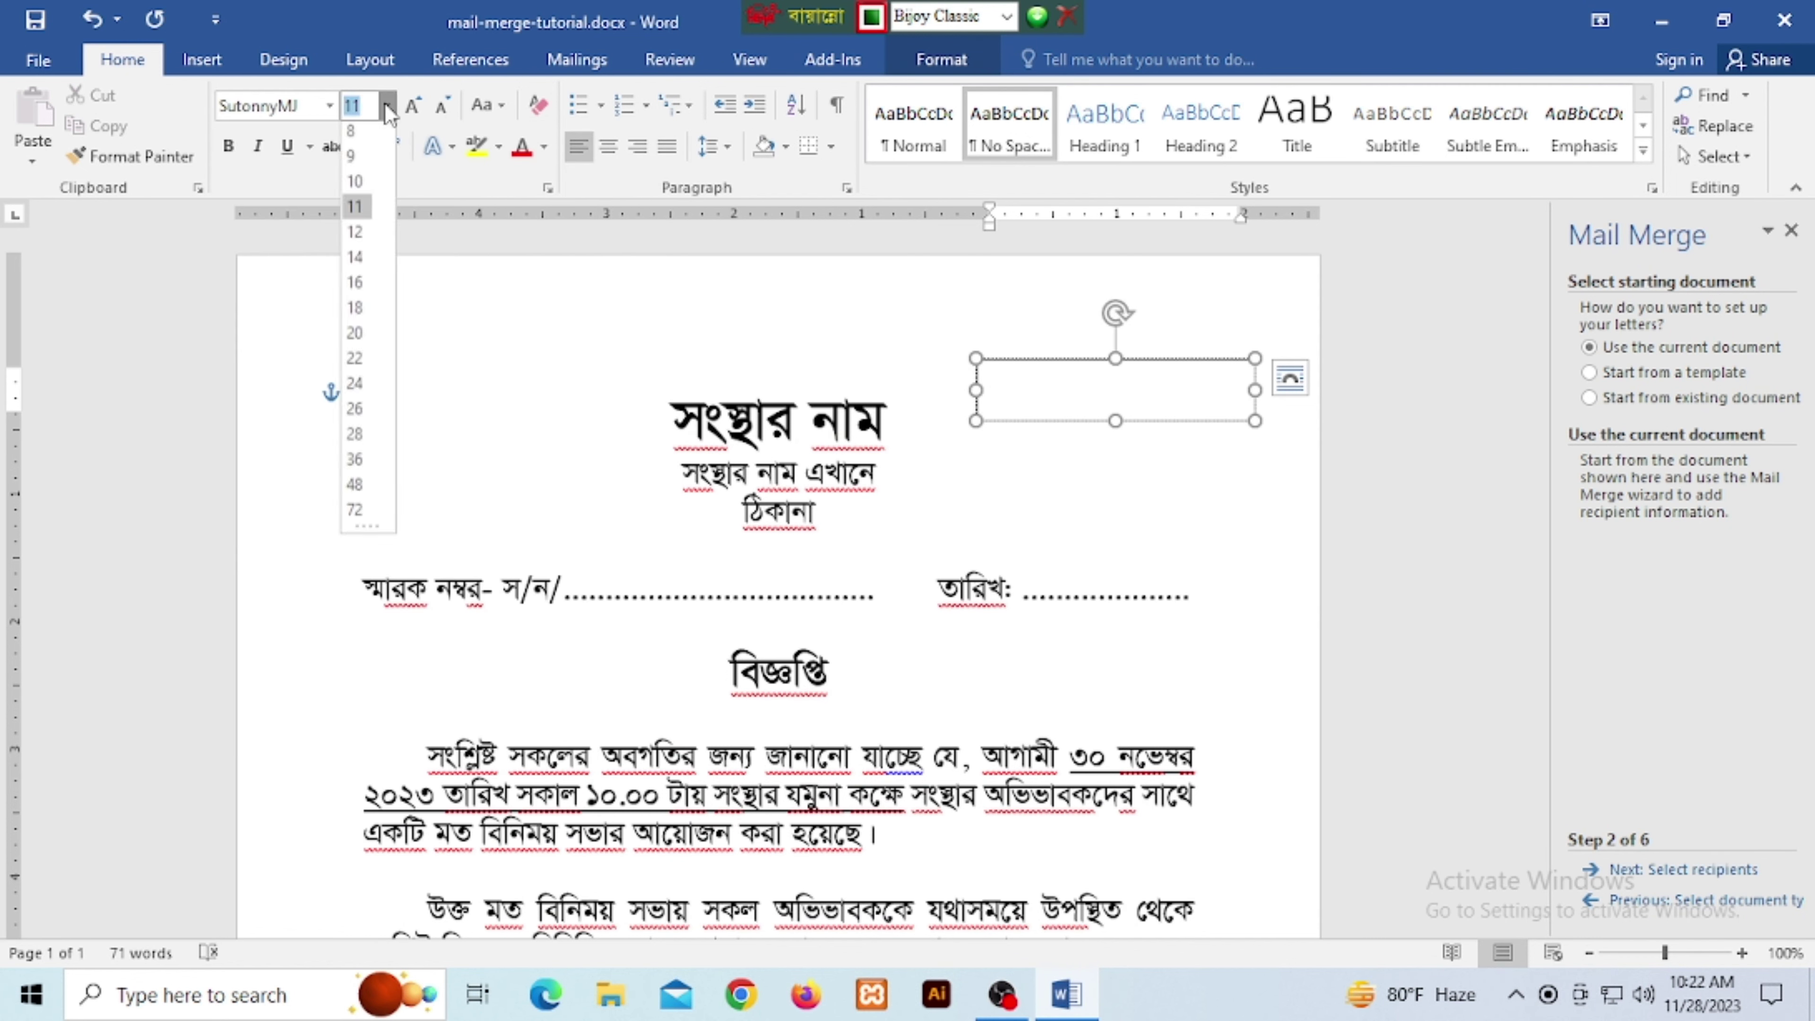
click(356, 363)
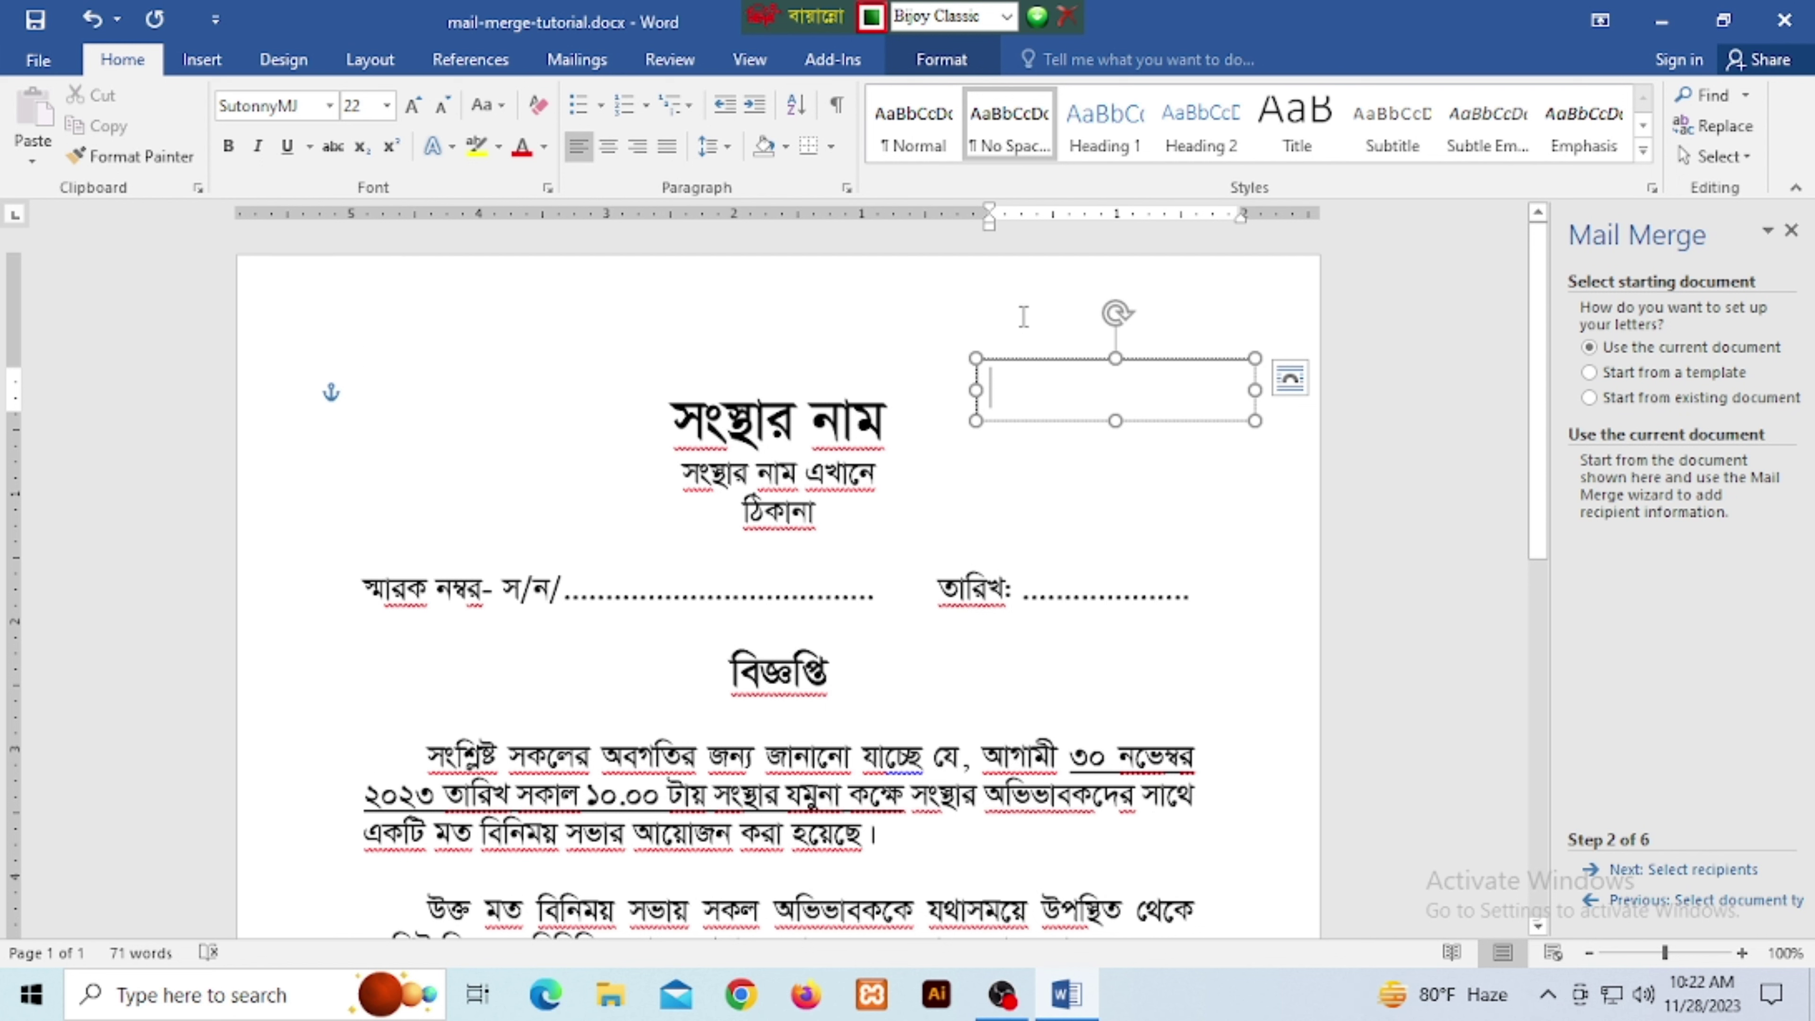
text(cv)
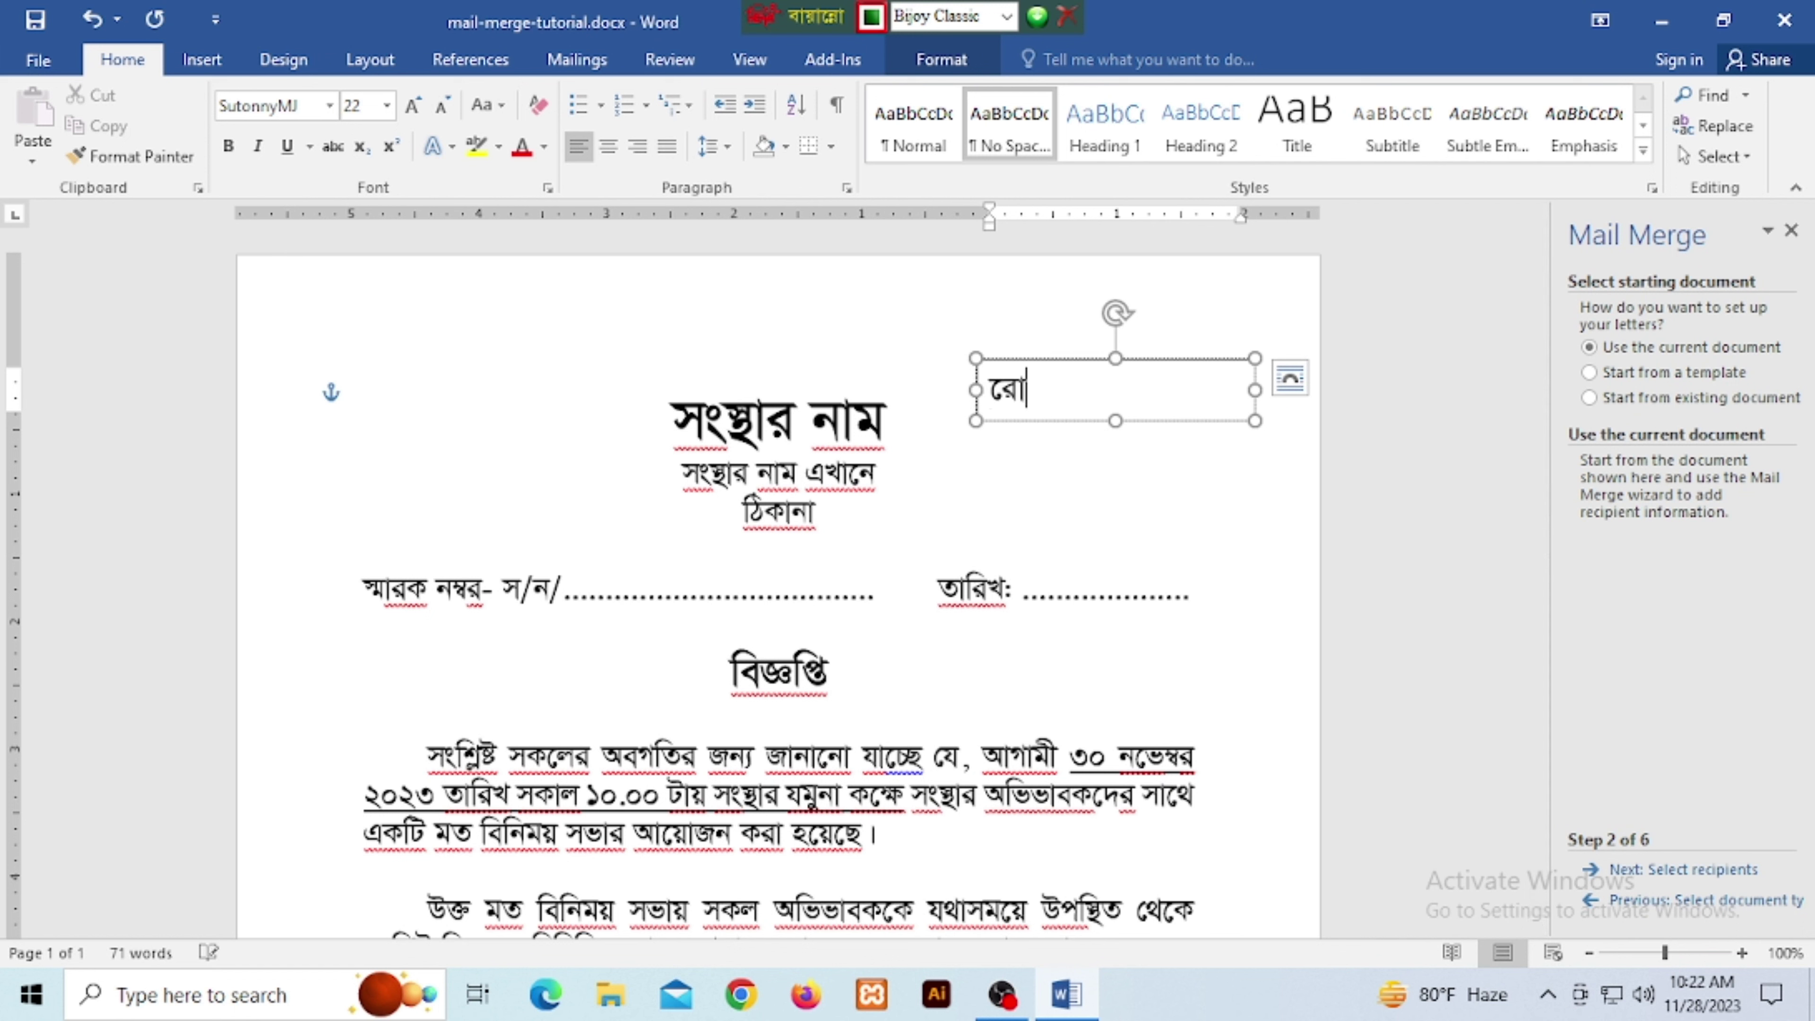
text(V bmg)
text(hv)
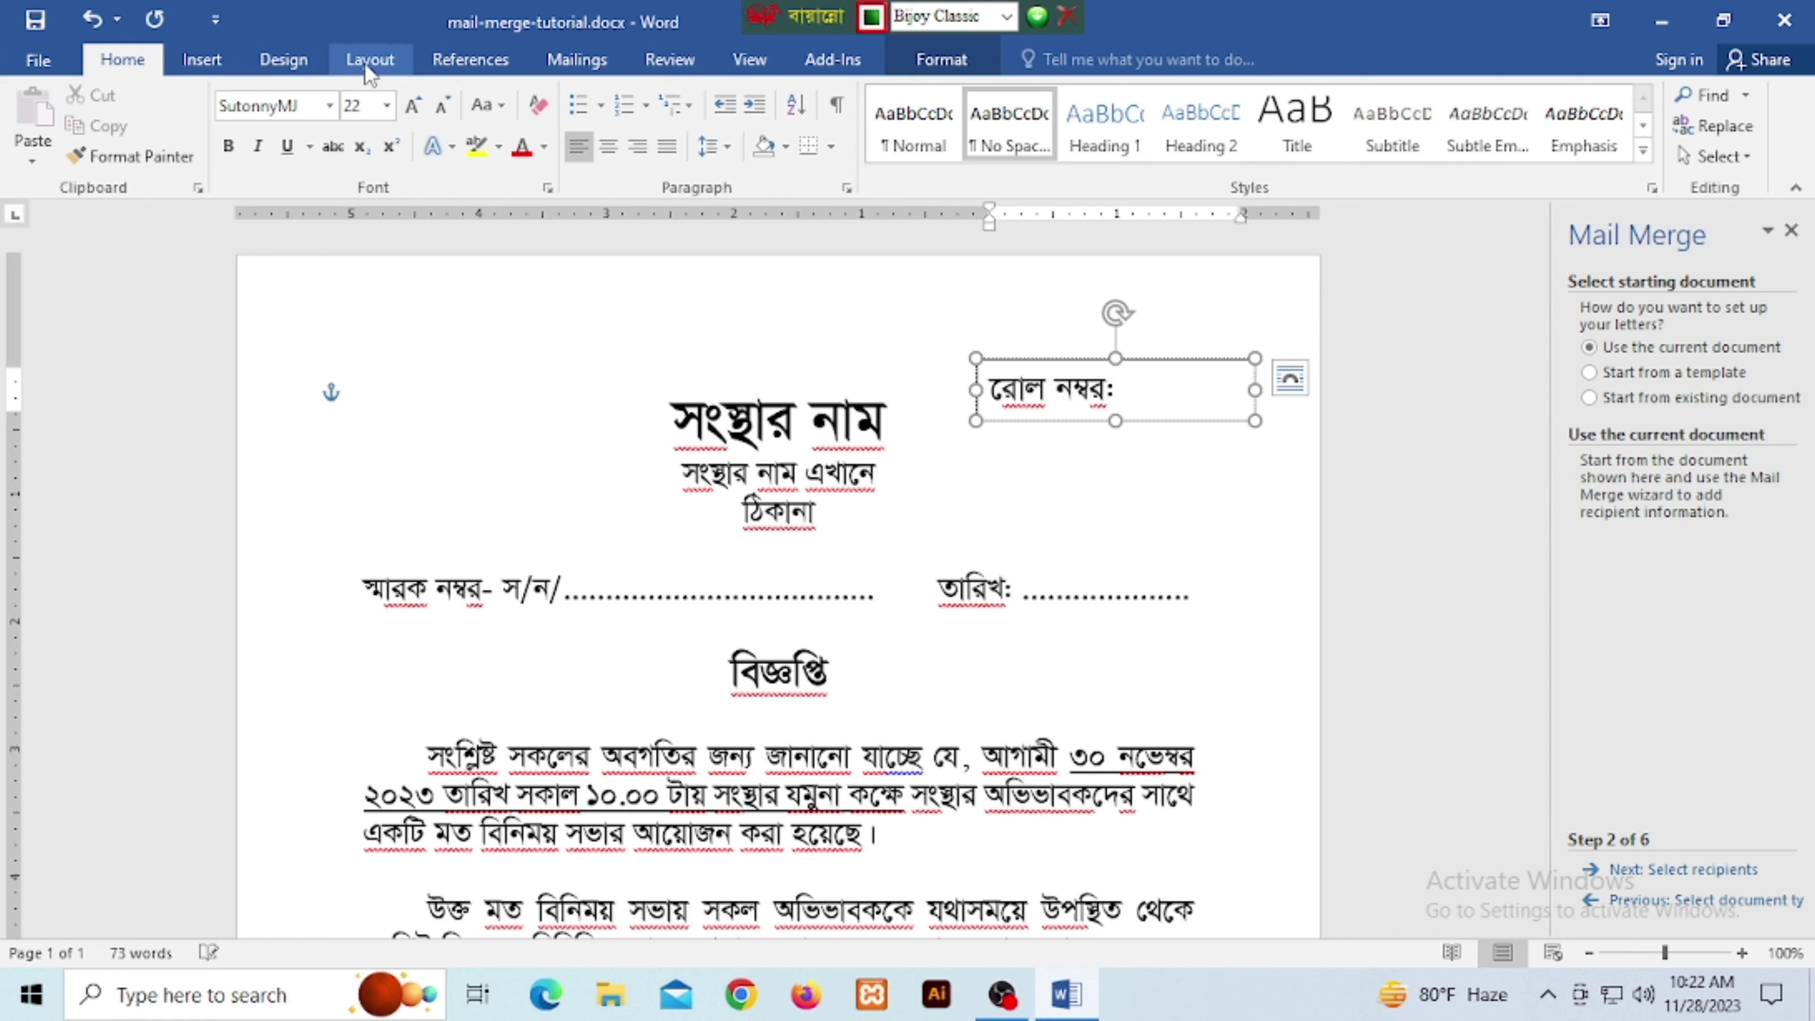
Insert the Roll merge field after the 'রোল নম্বর:' label in the text box.
click(577, 59)
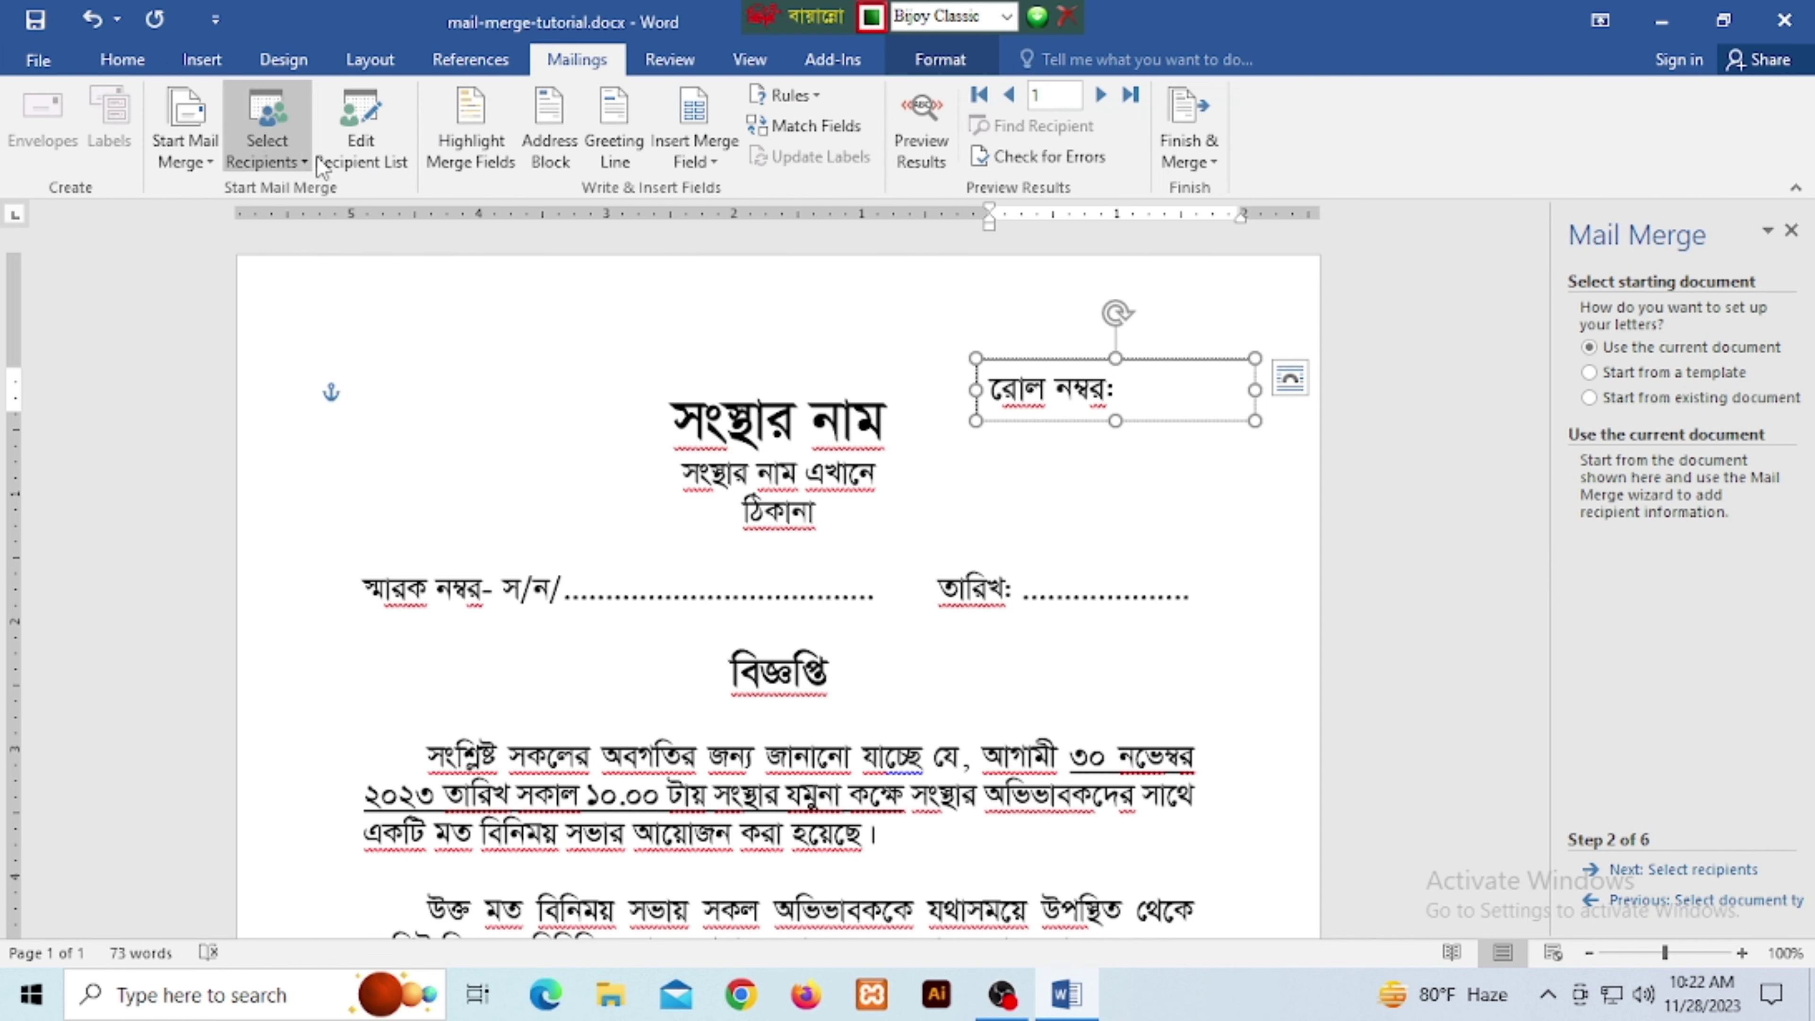
click(714, 160)
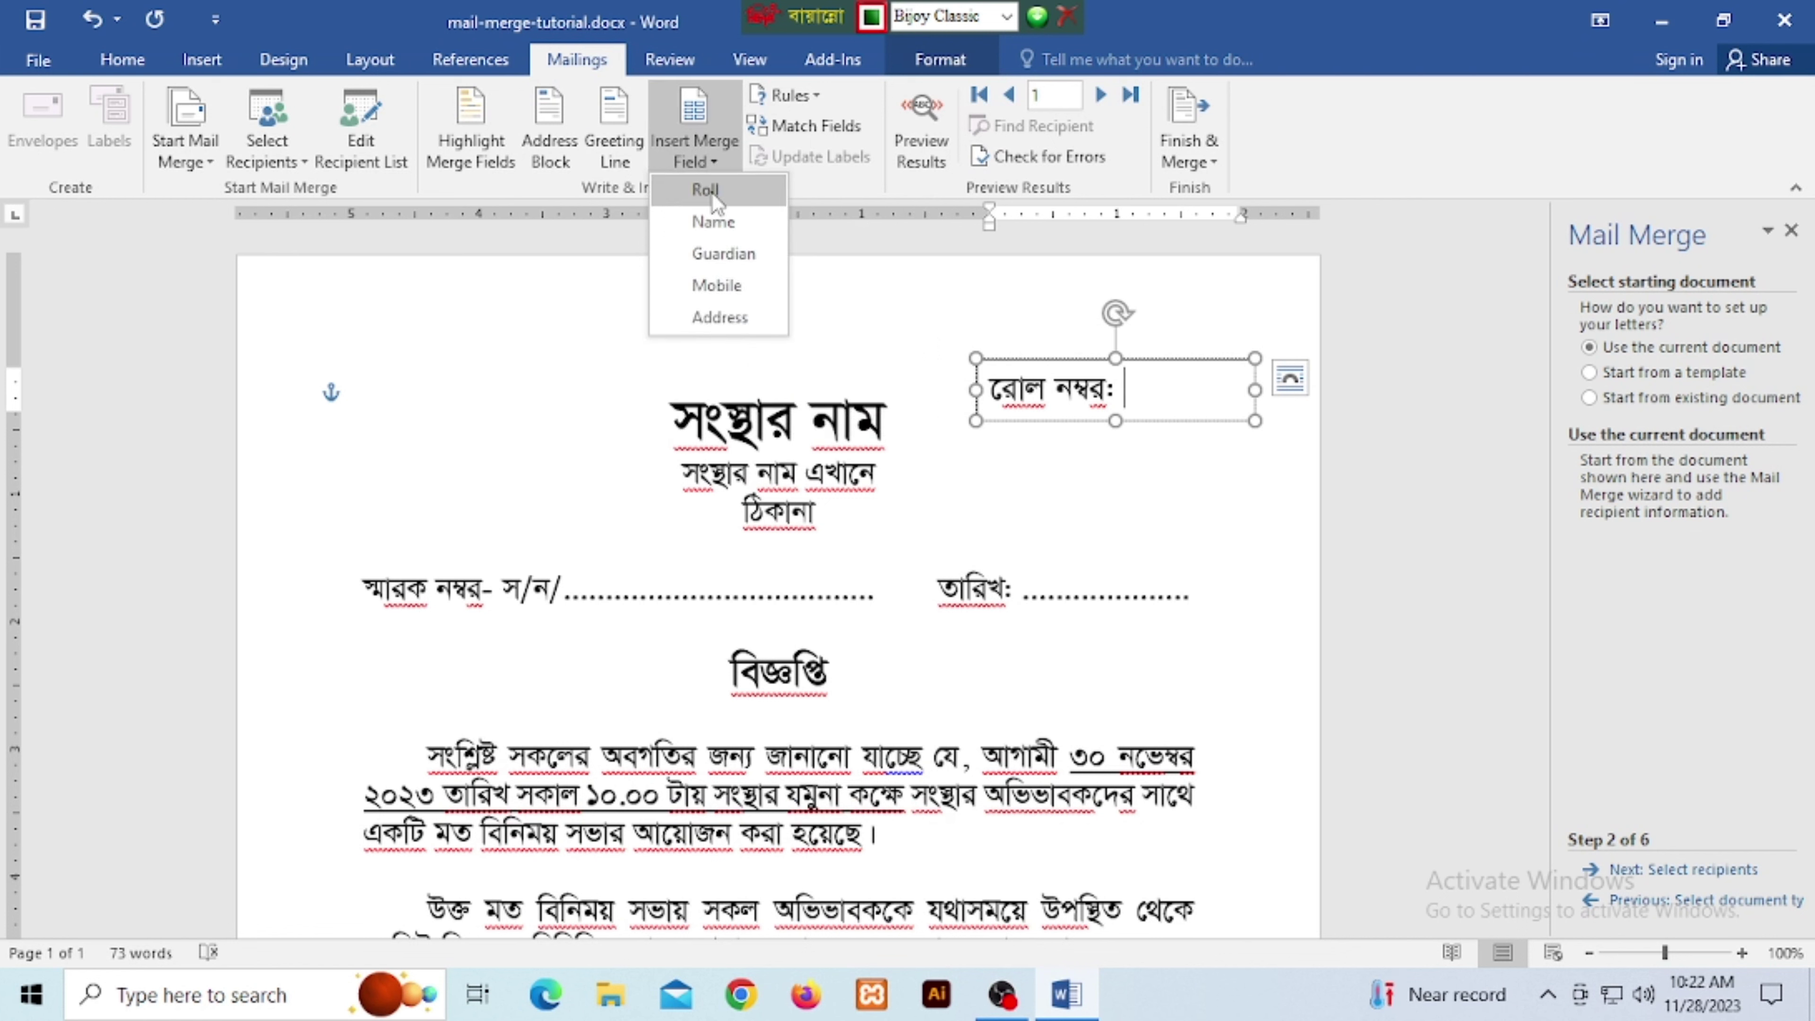
click(712, 190)
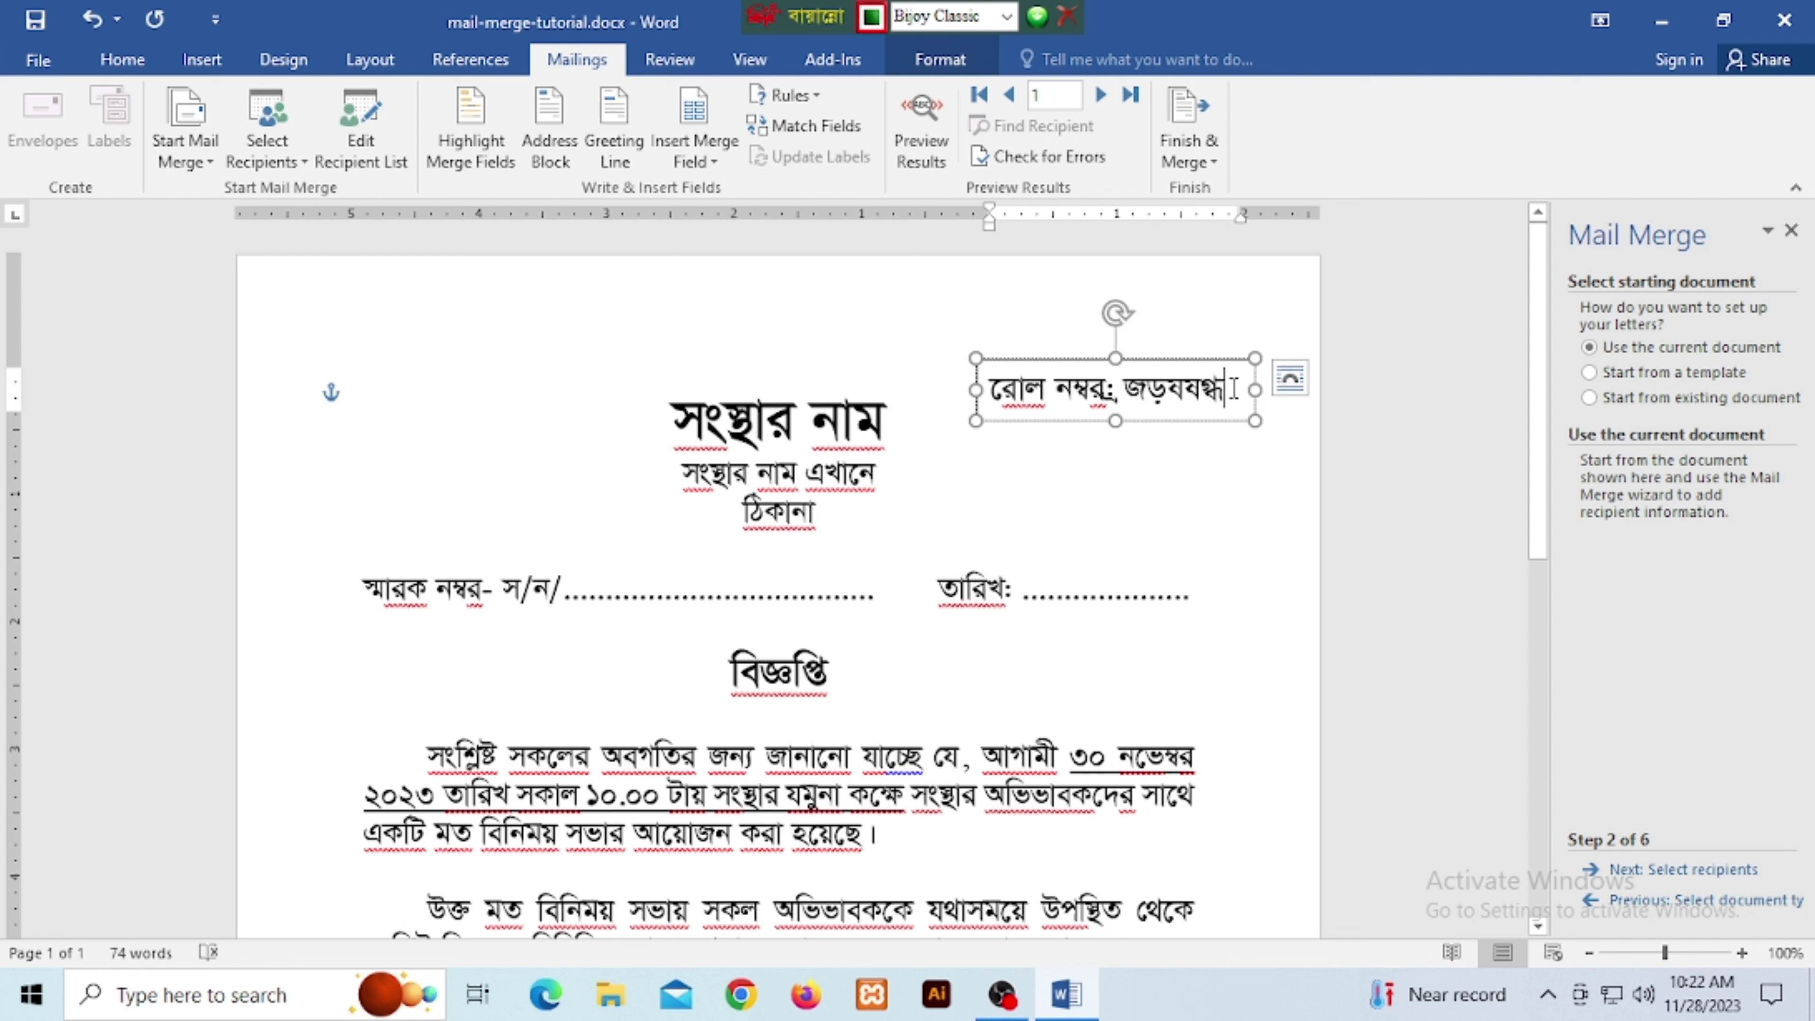
Make the whole roll-number line bold at font size 24.
drag(1227, 391, 985, 391)
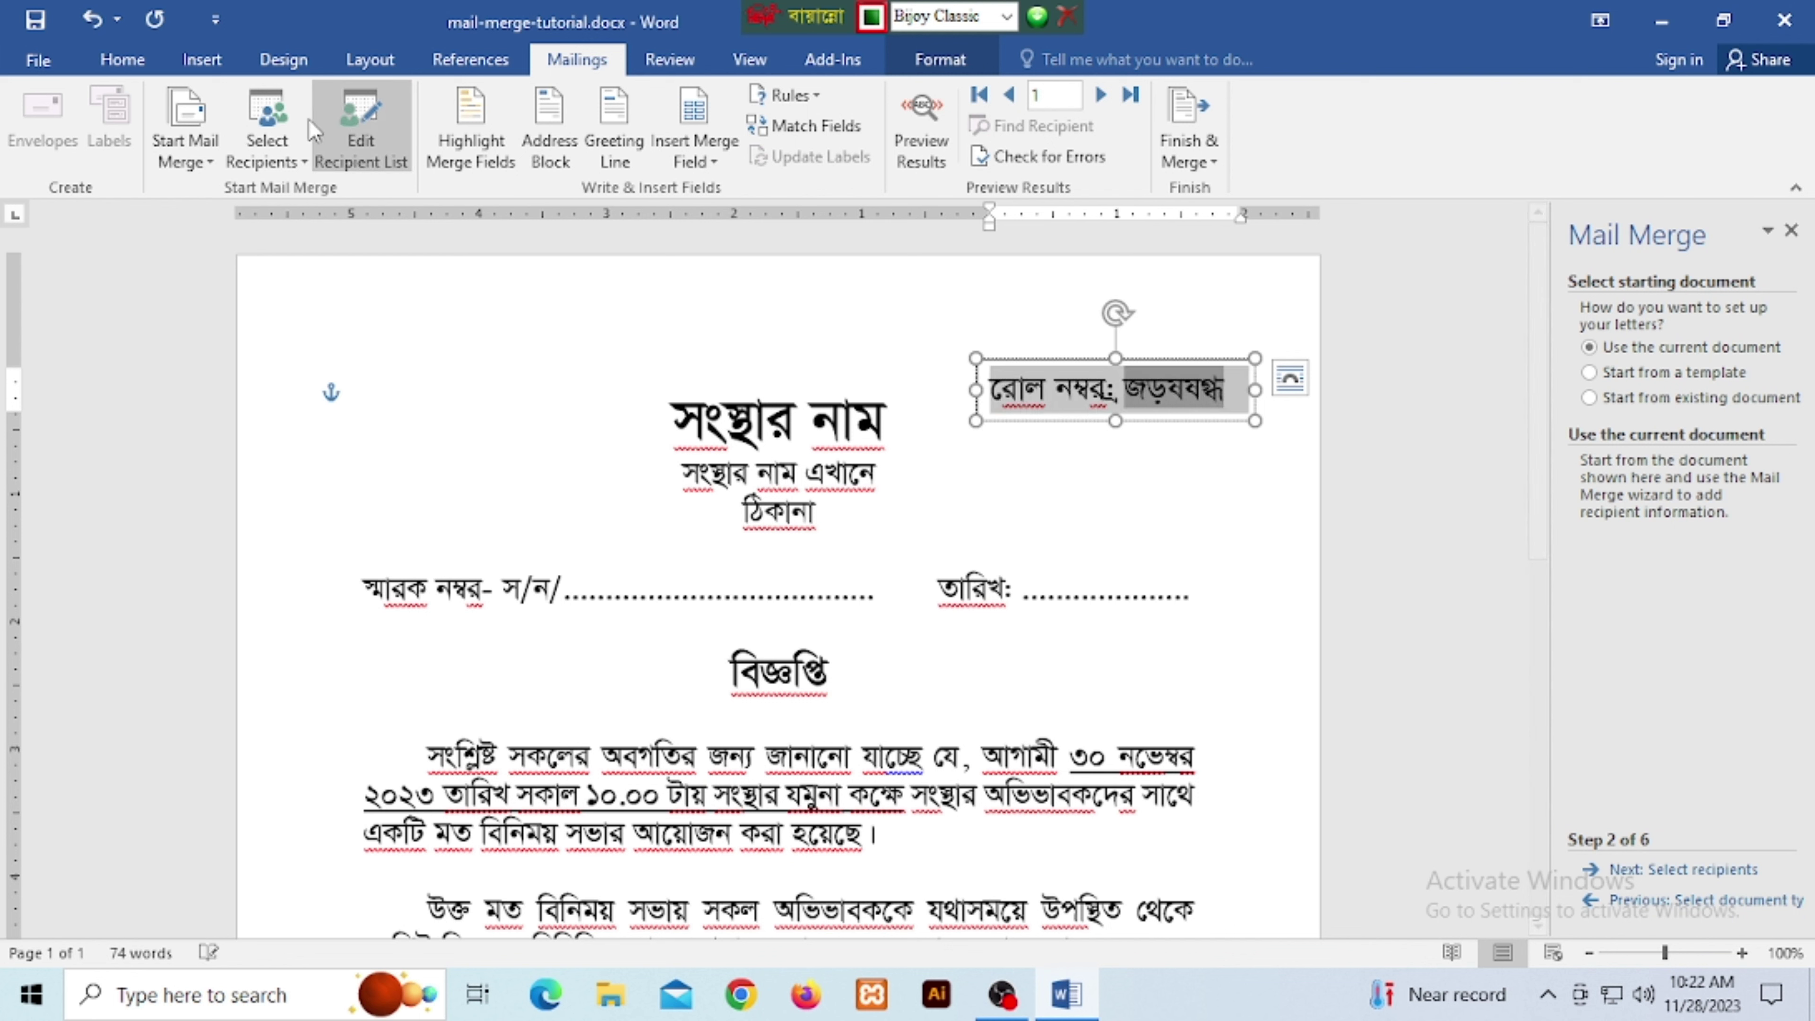
click(122, 59)
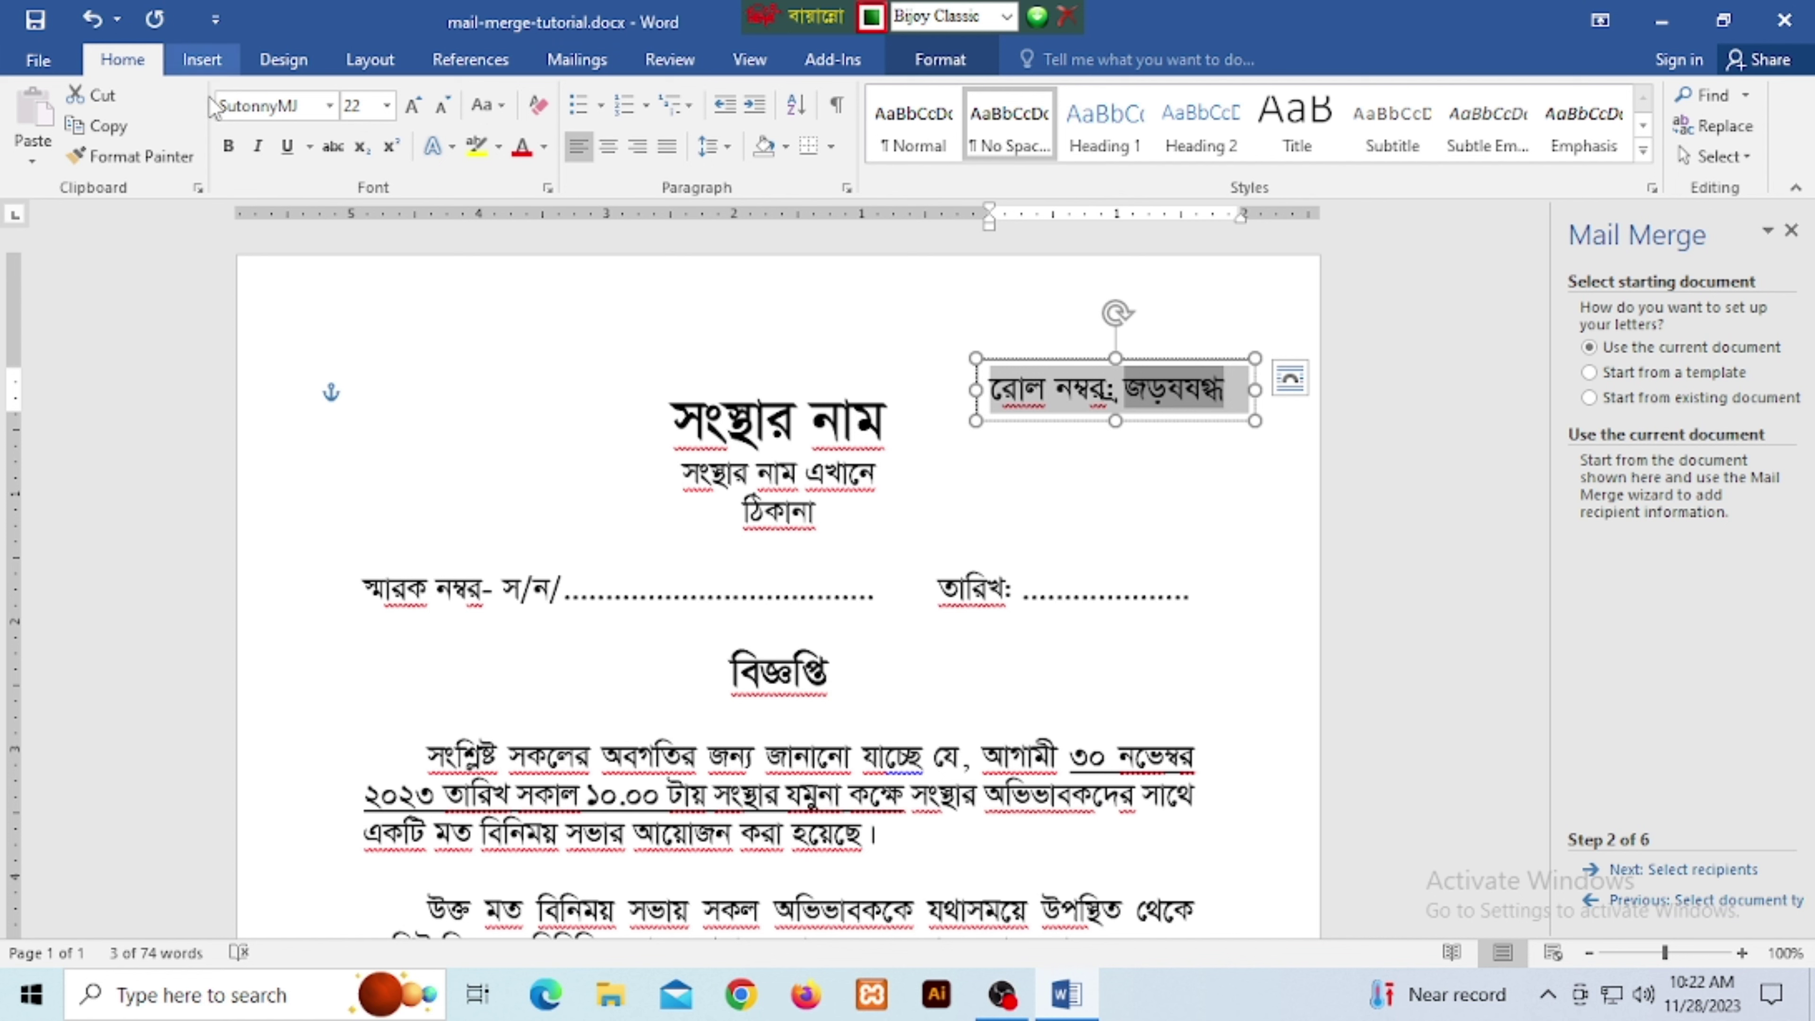
click(229, 148)
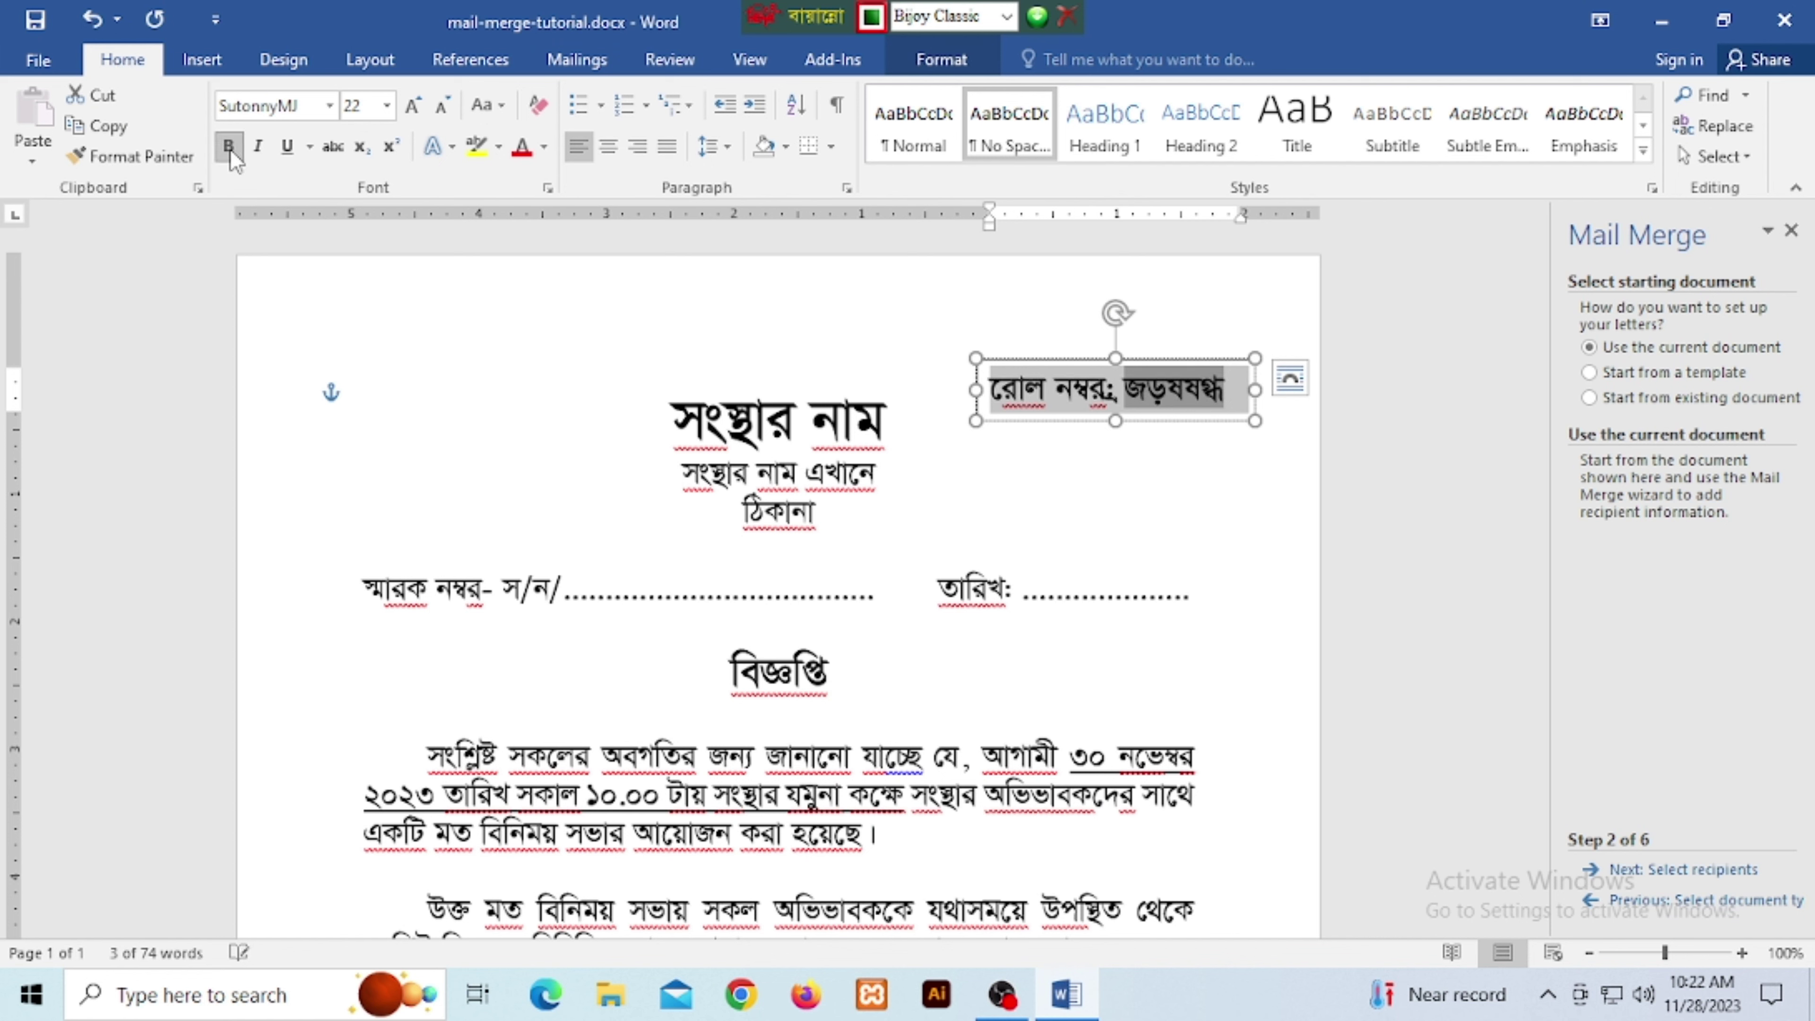
click(385, 105)
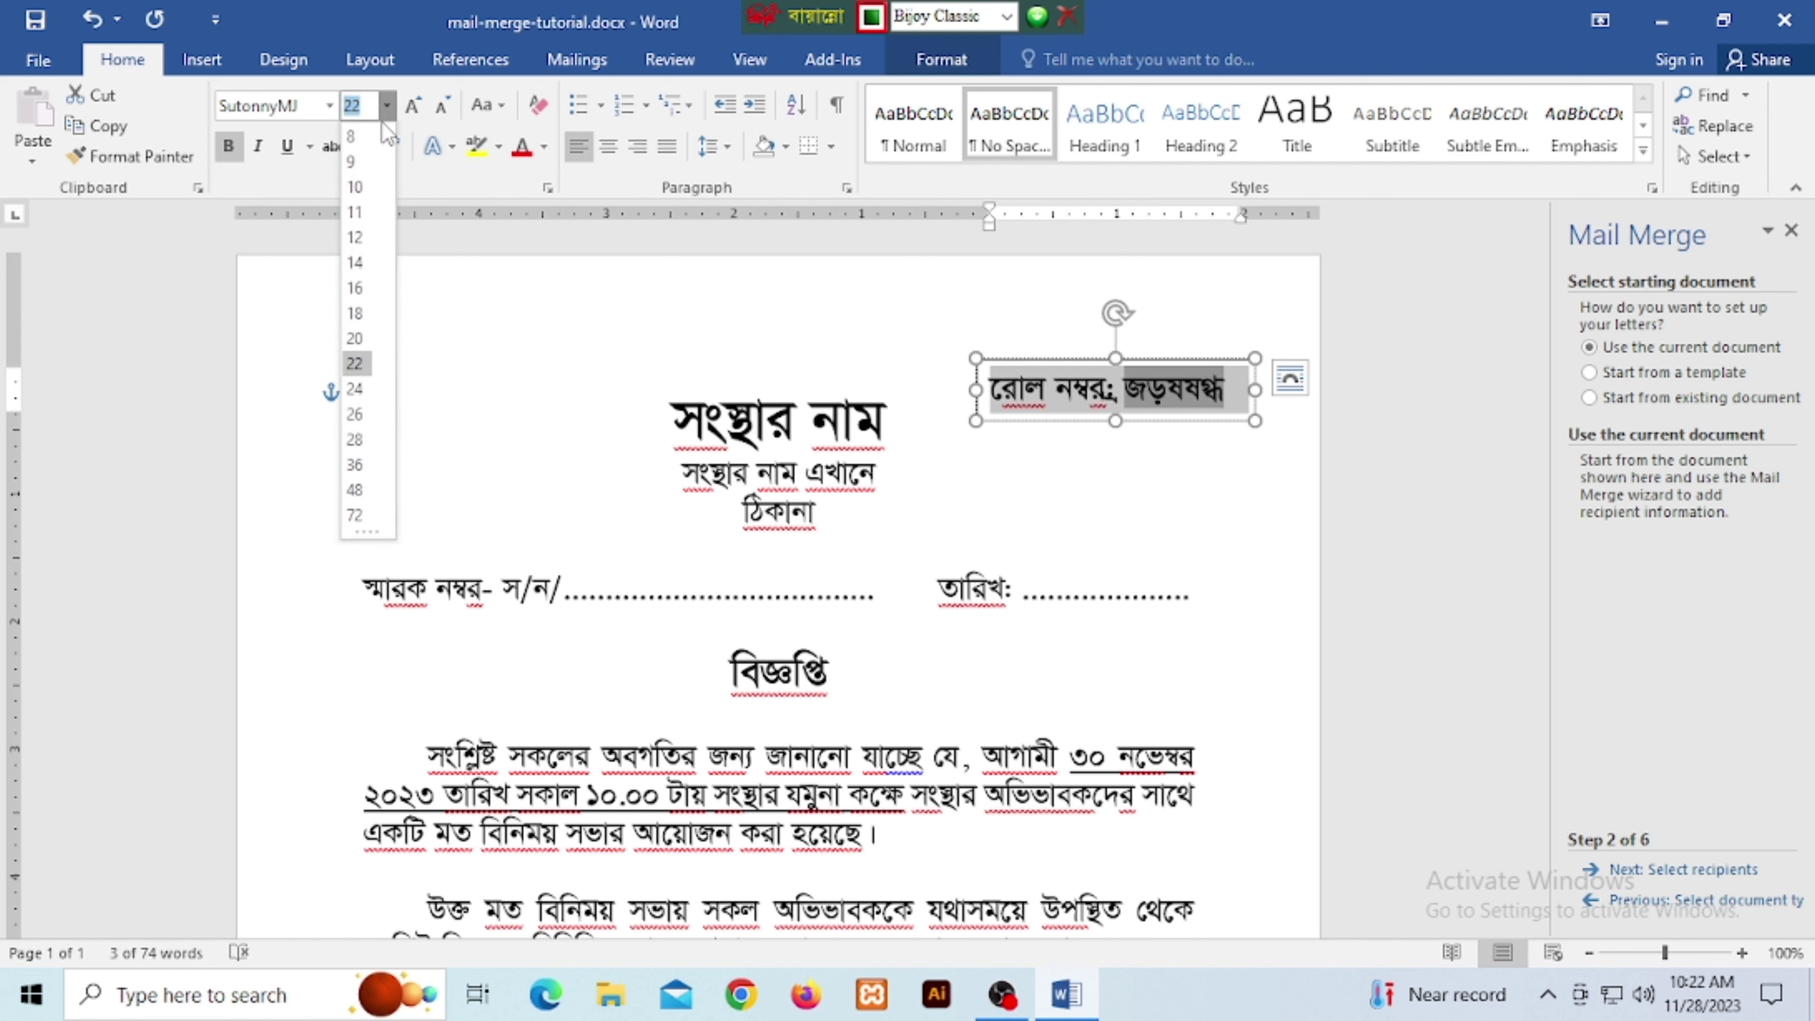
click(354, 389)
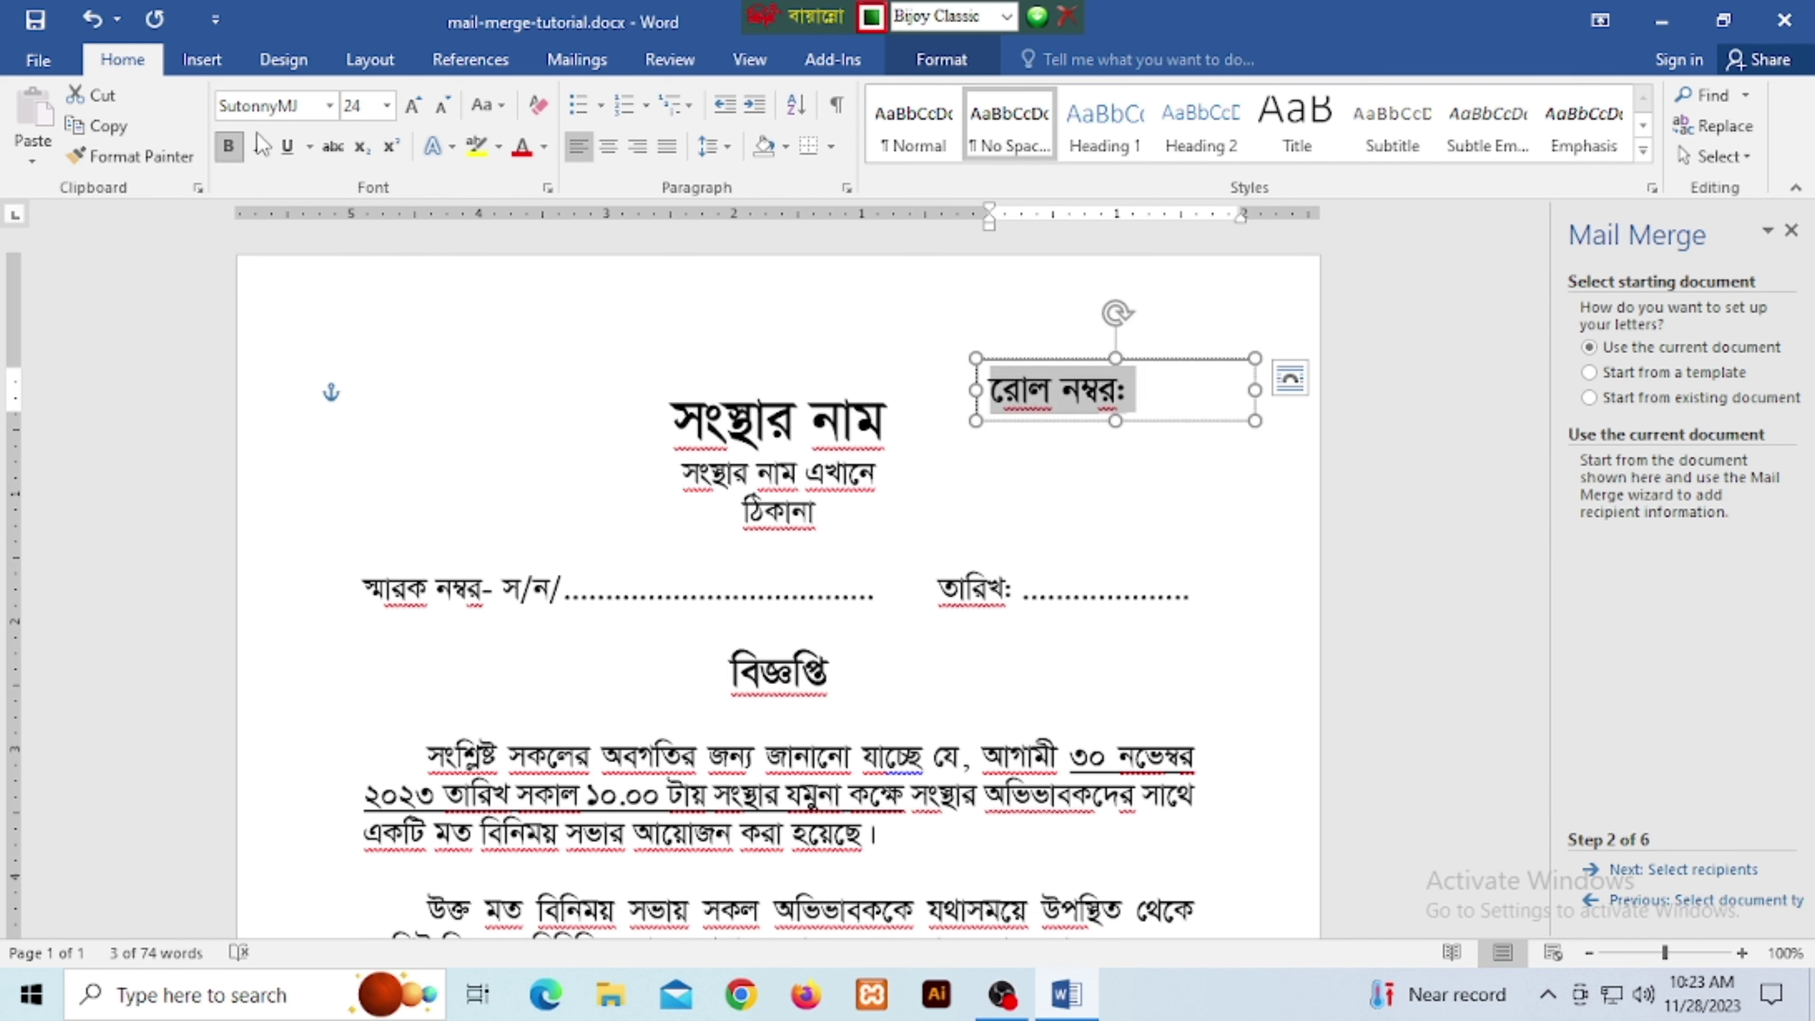
Insert the Roll field again after the label, undo it, and select the text box.
click(1201, 389)
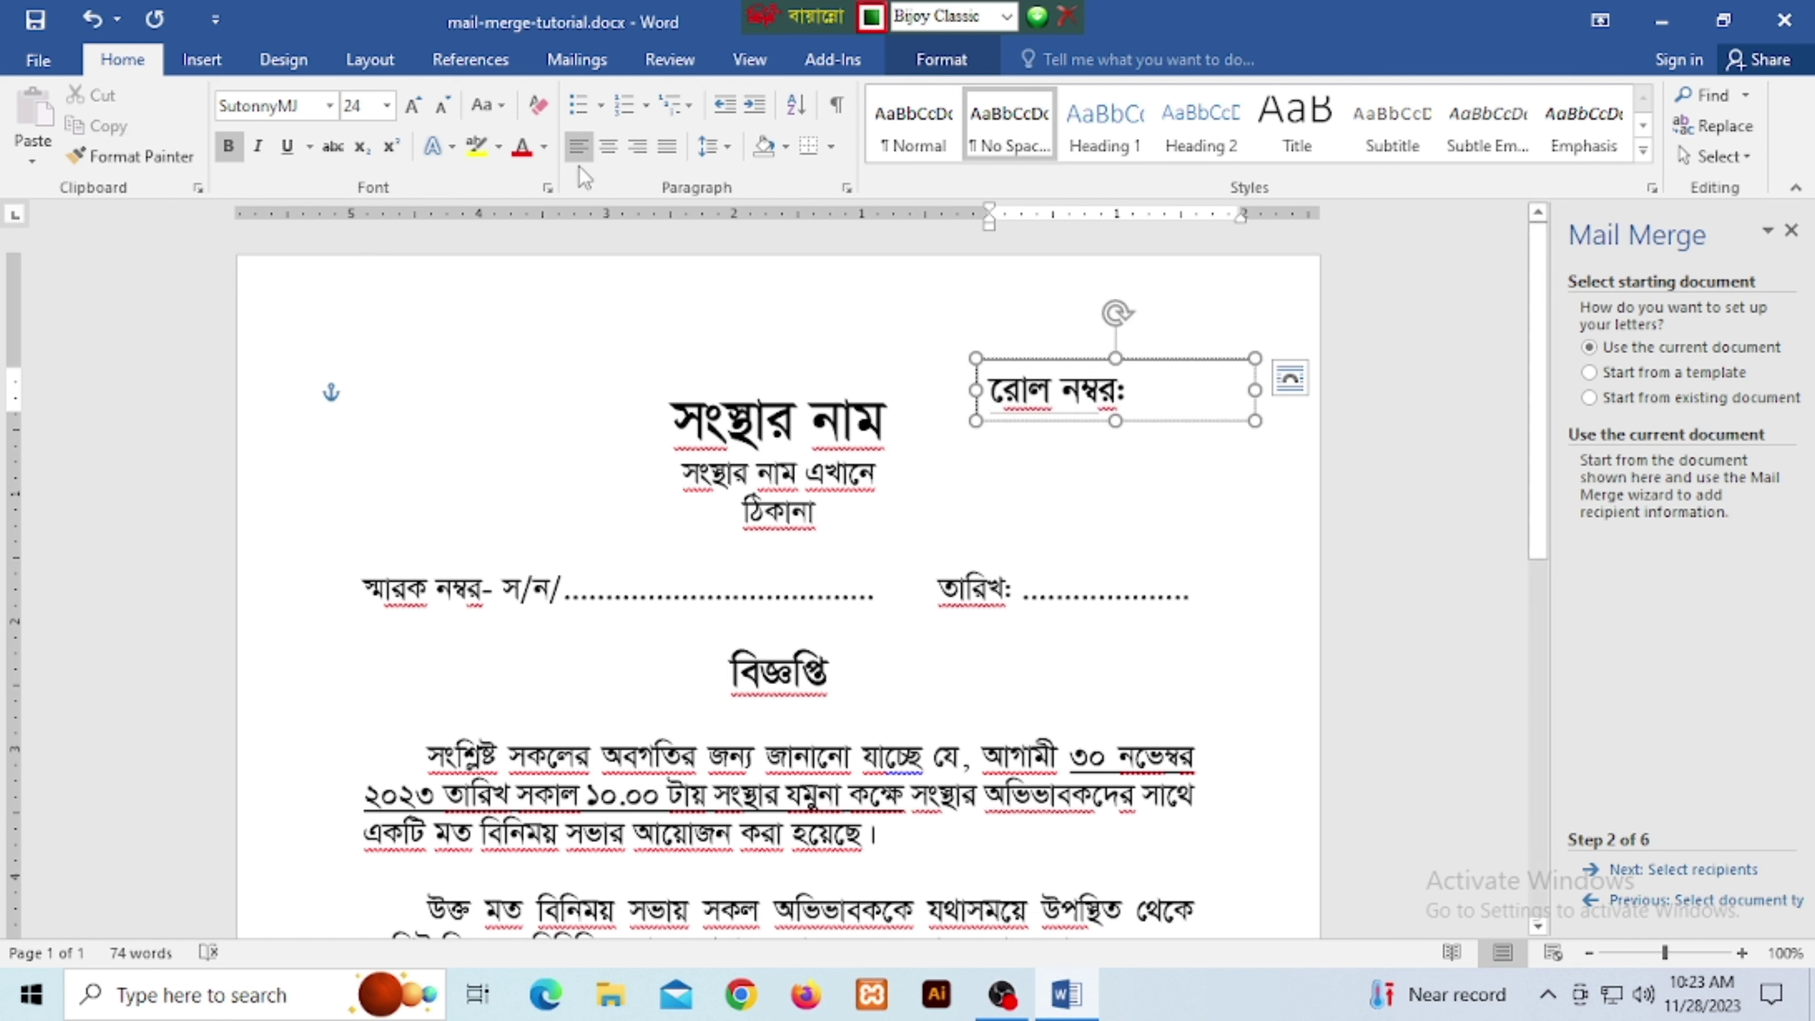
click(572, 60)
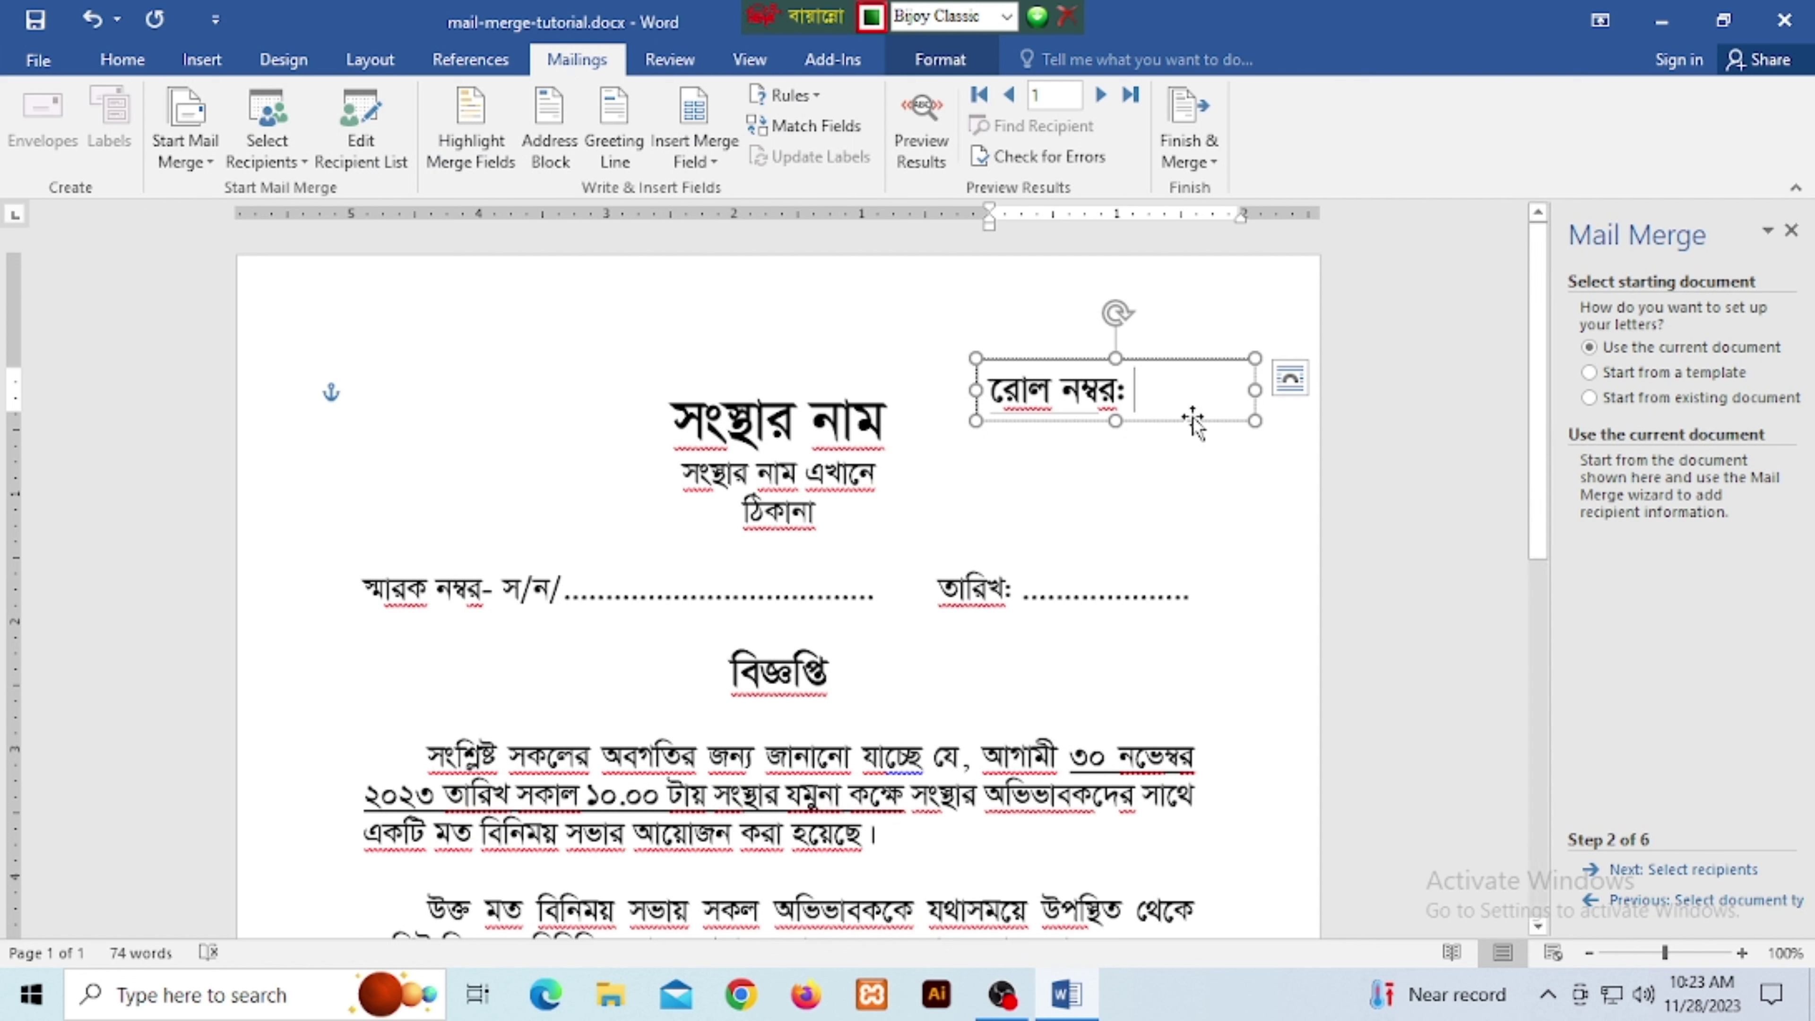
click(714, 161)
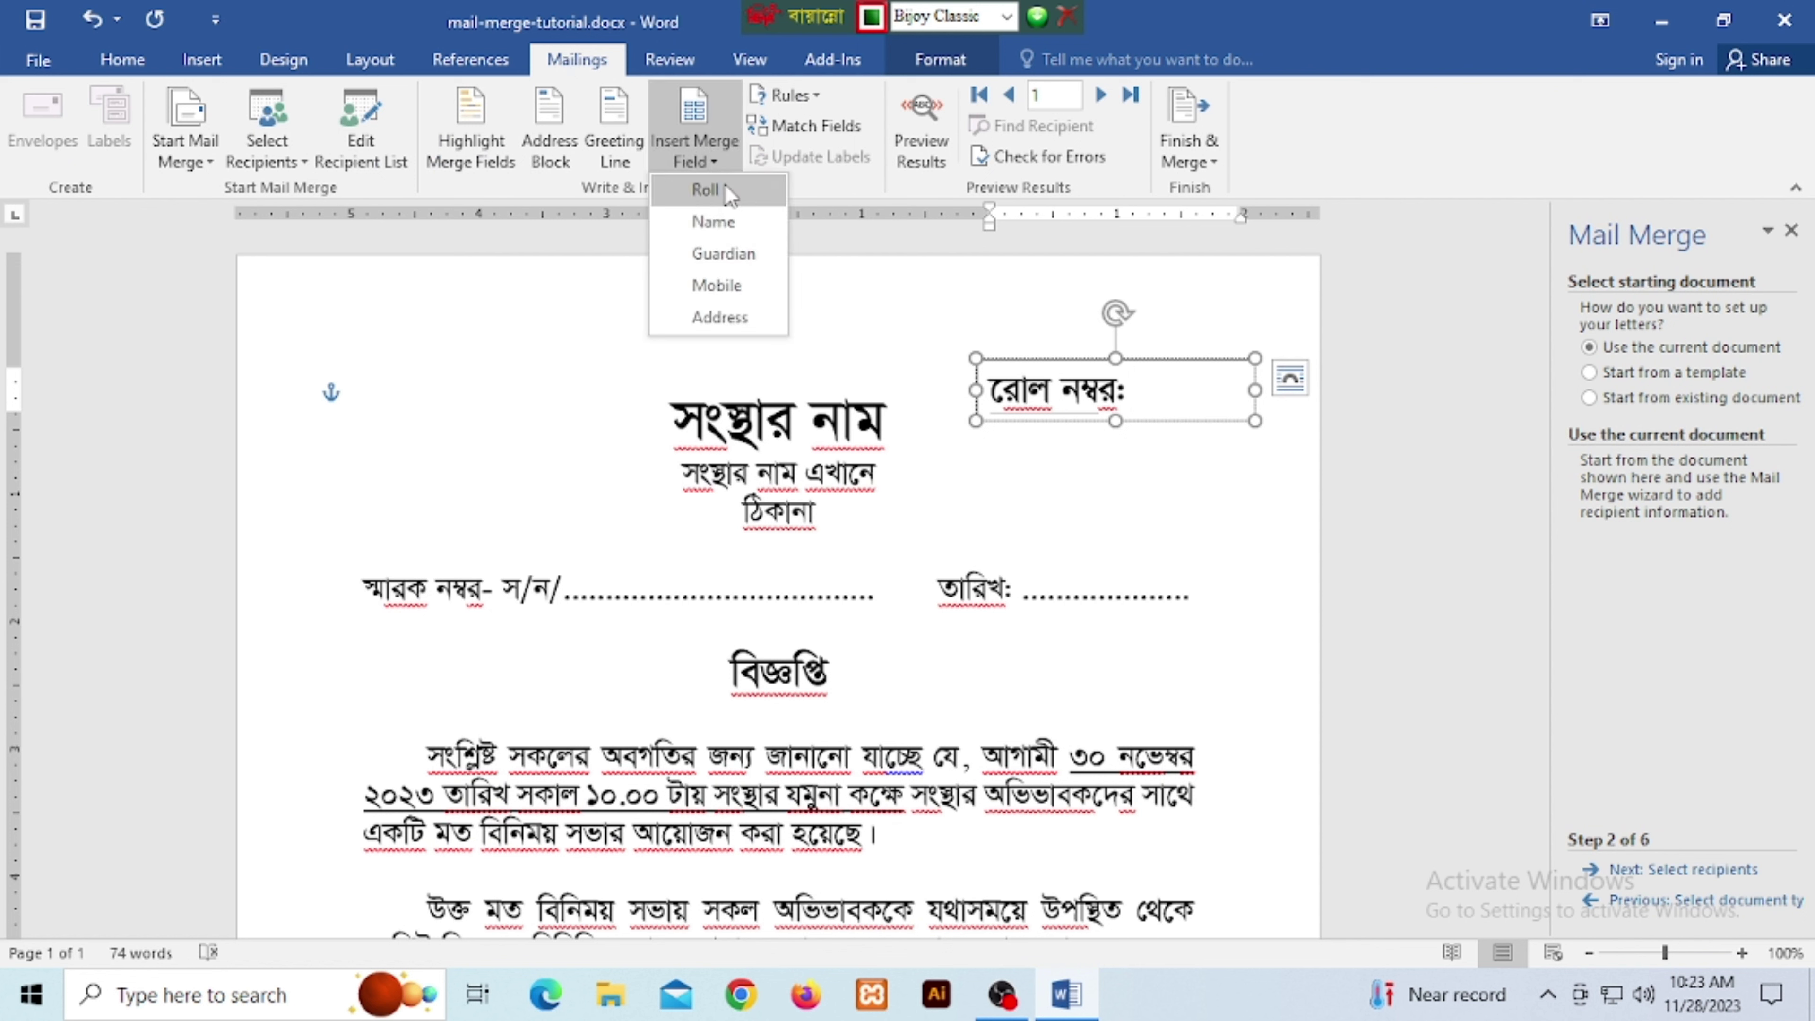
click(703, 196)
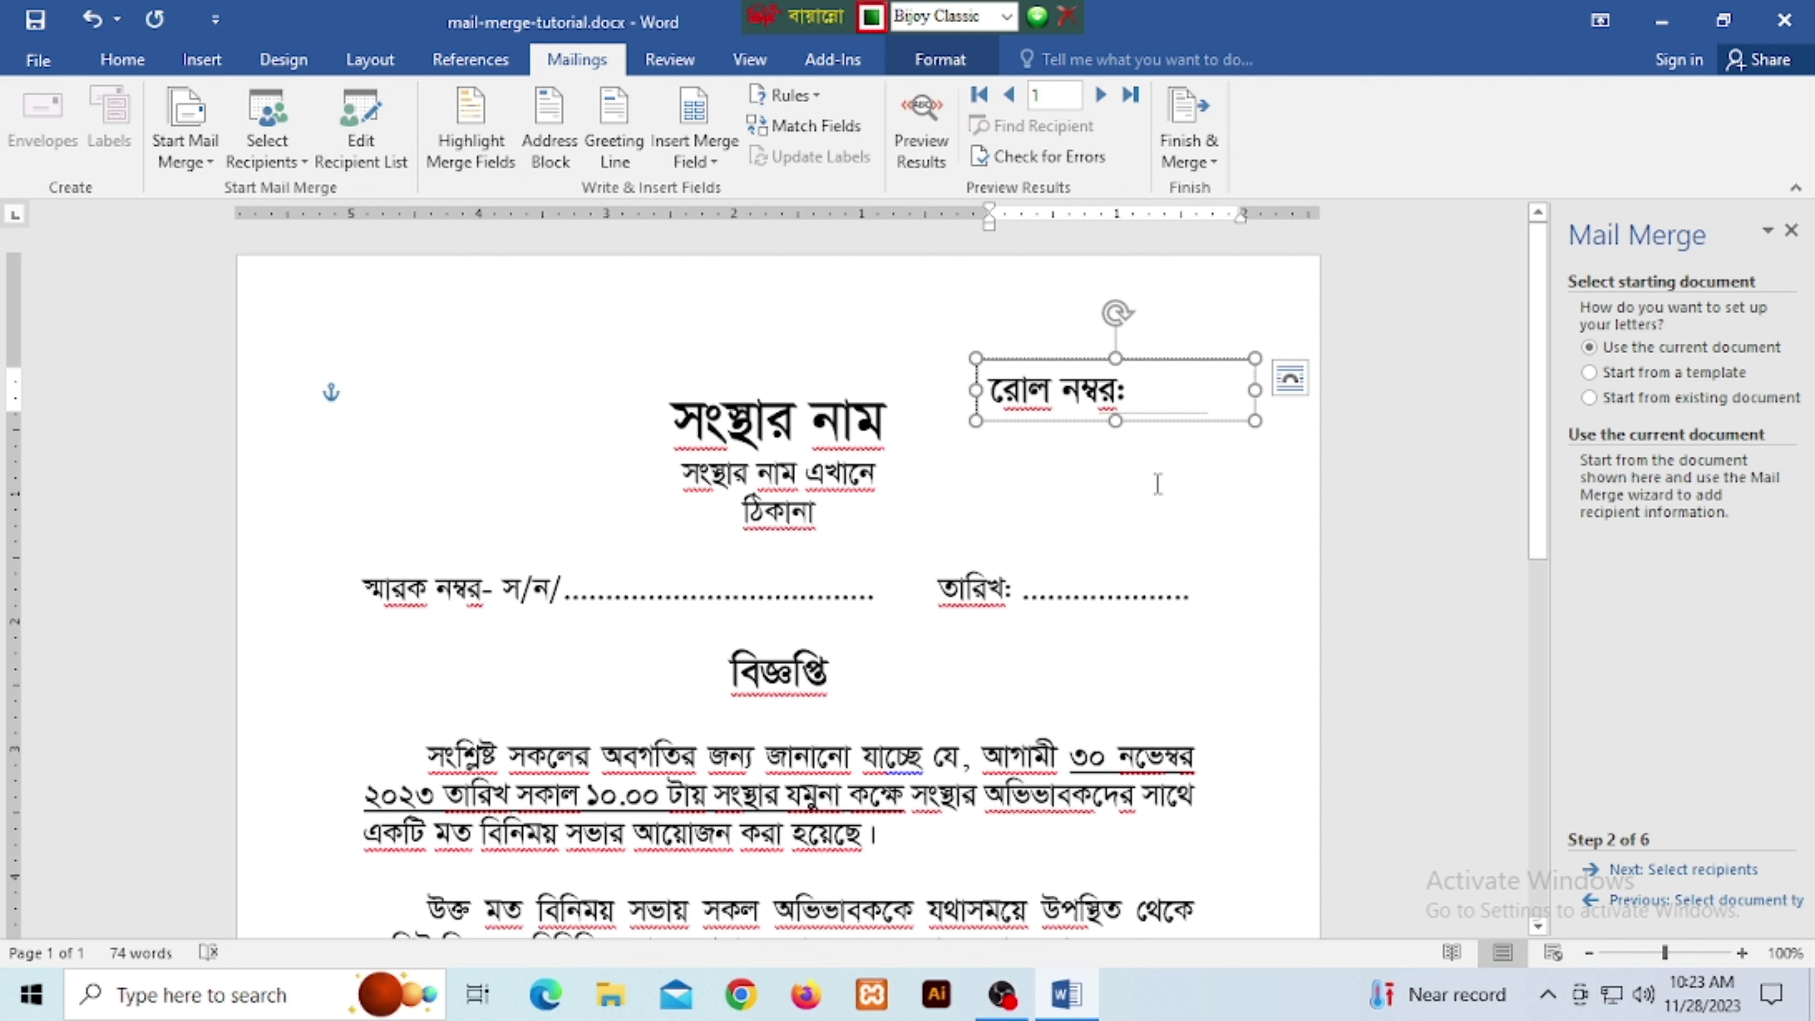
key(ctrl+z)
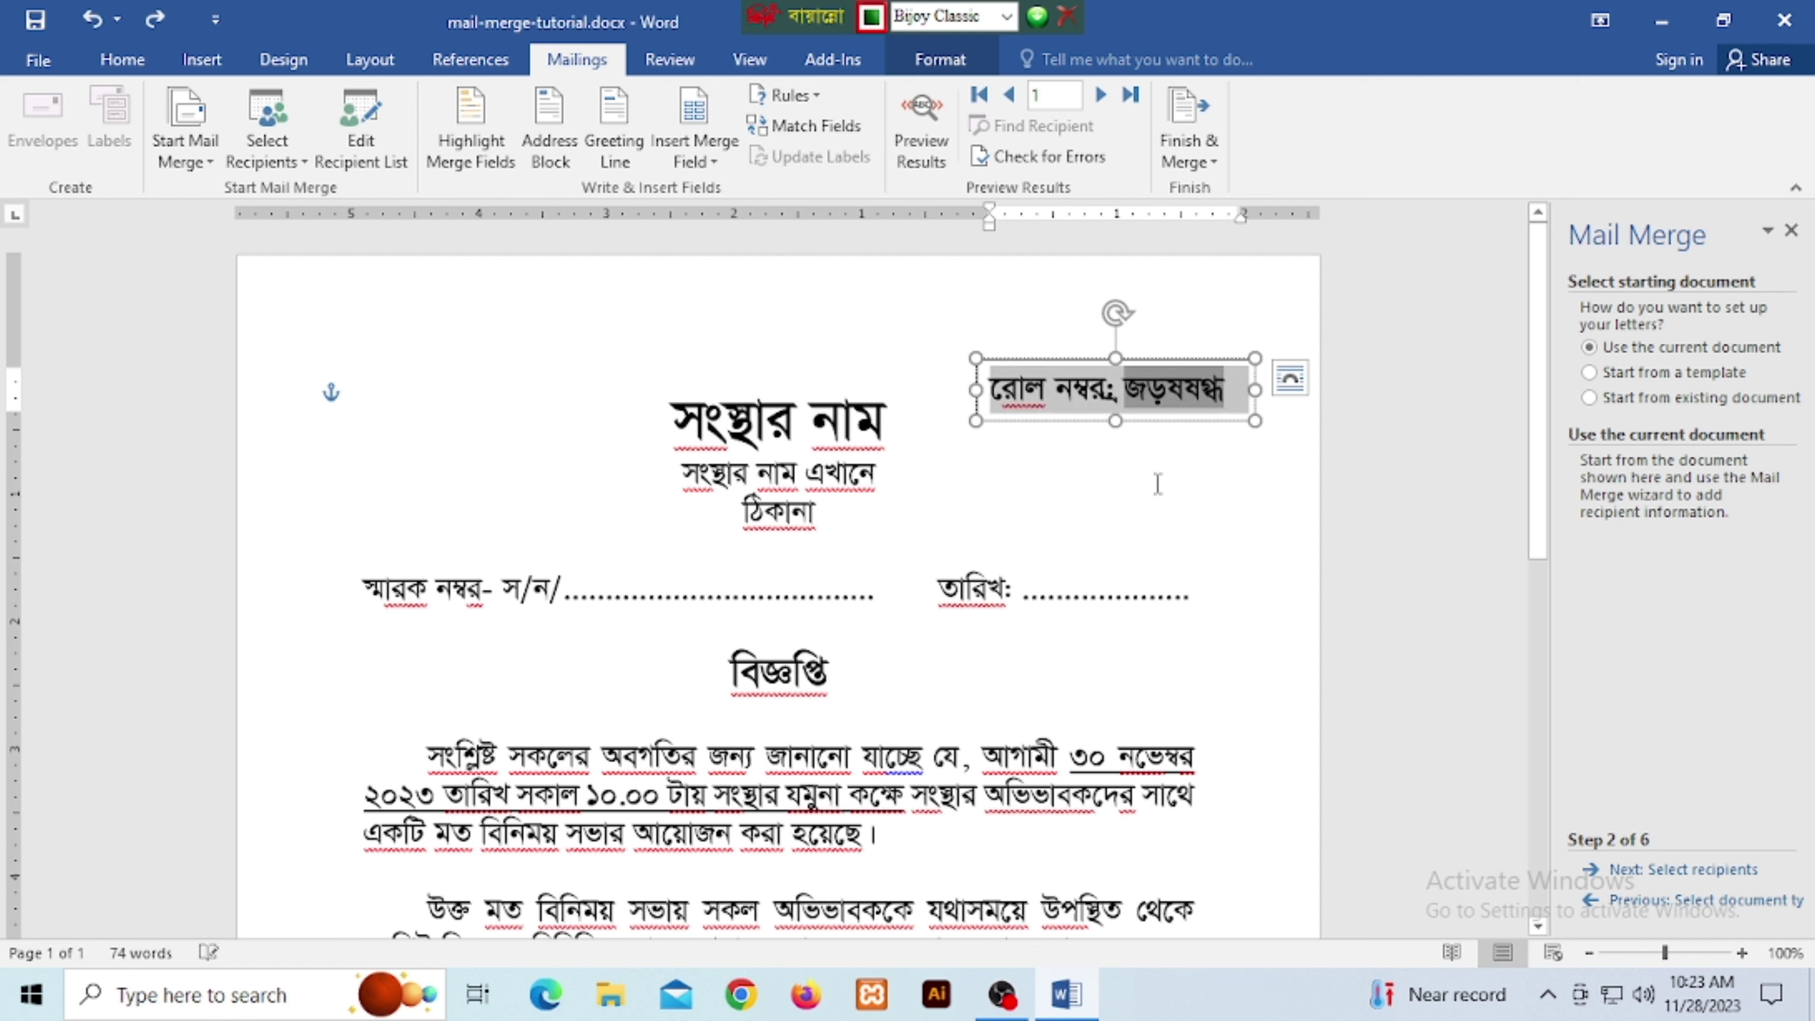
click(1069, 396)
click(1199, 390)
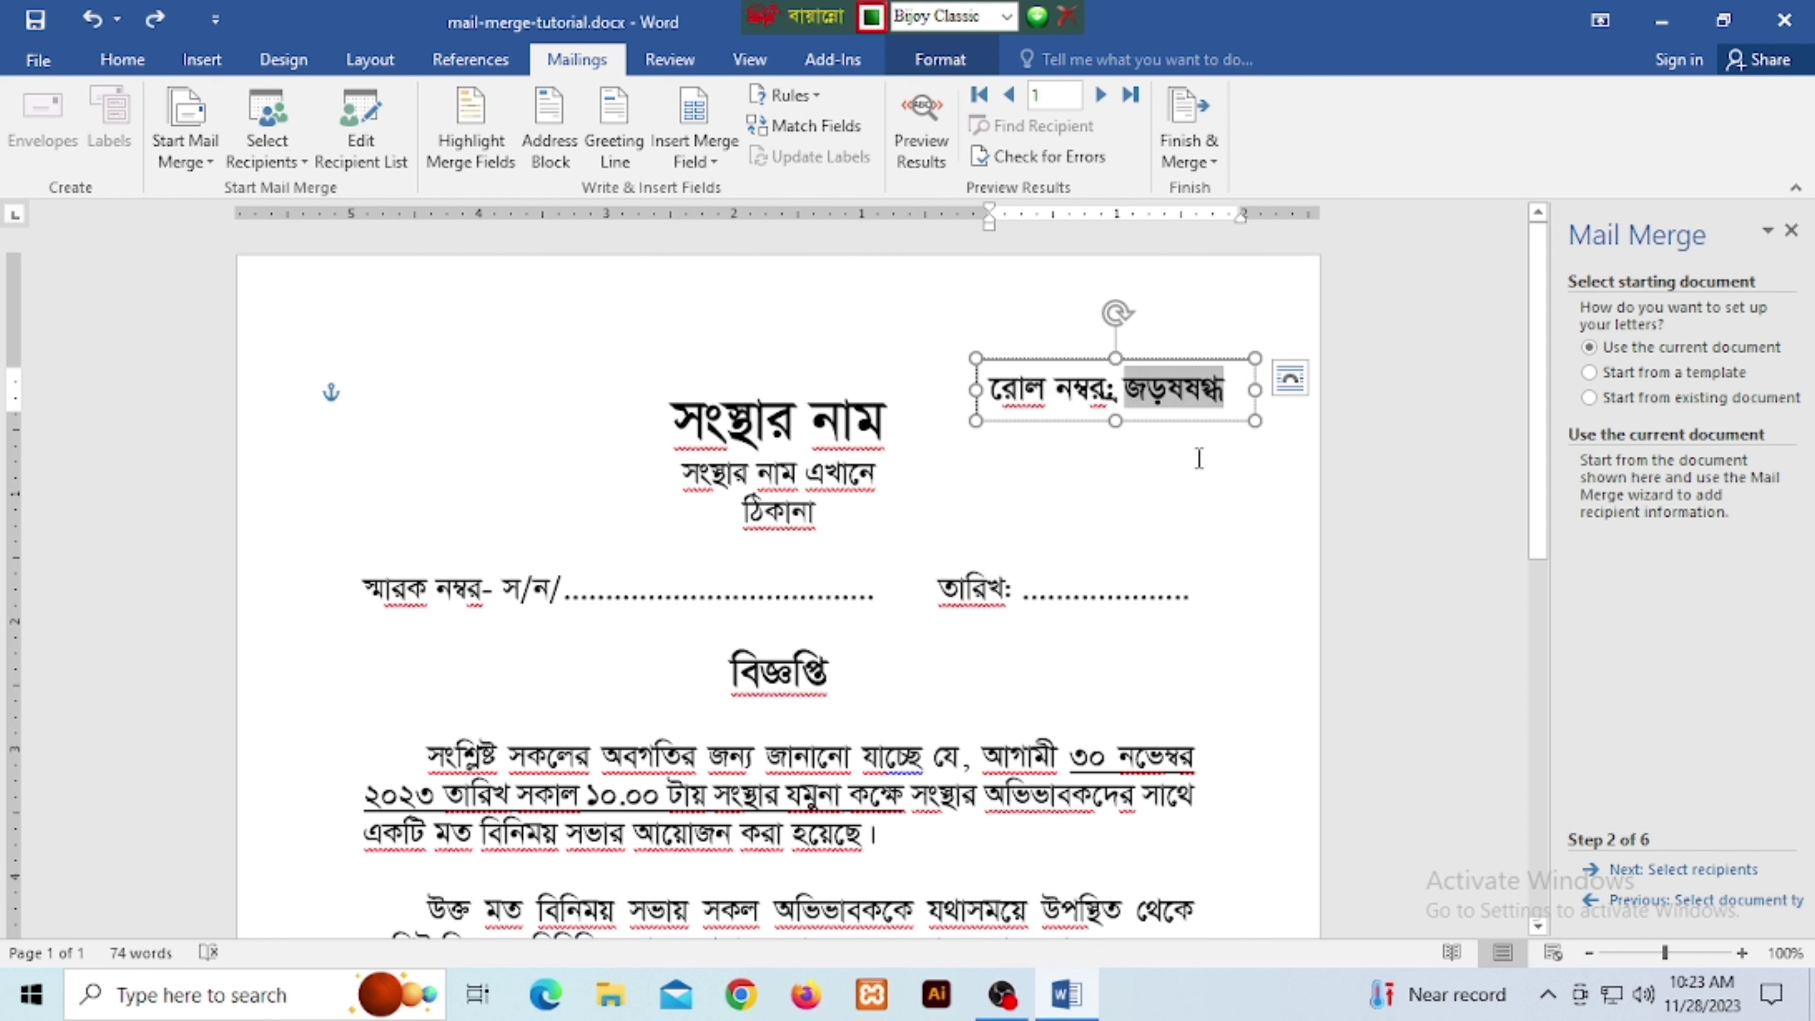
click(1062, 387)
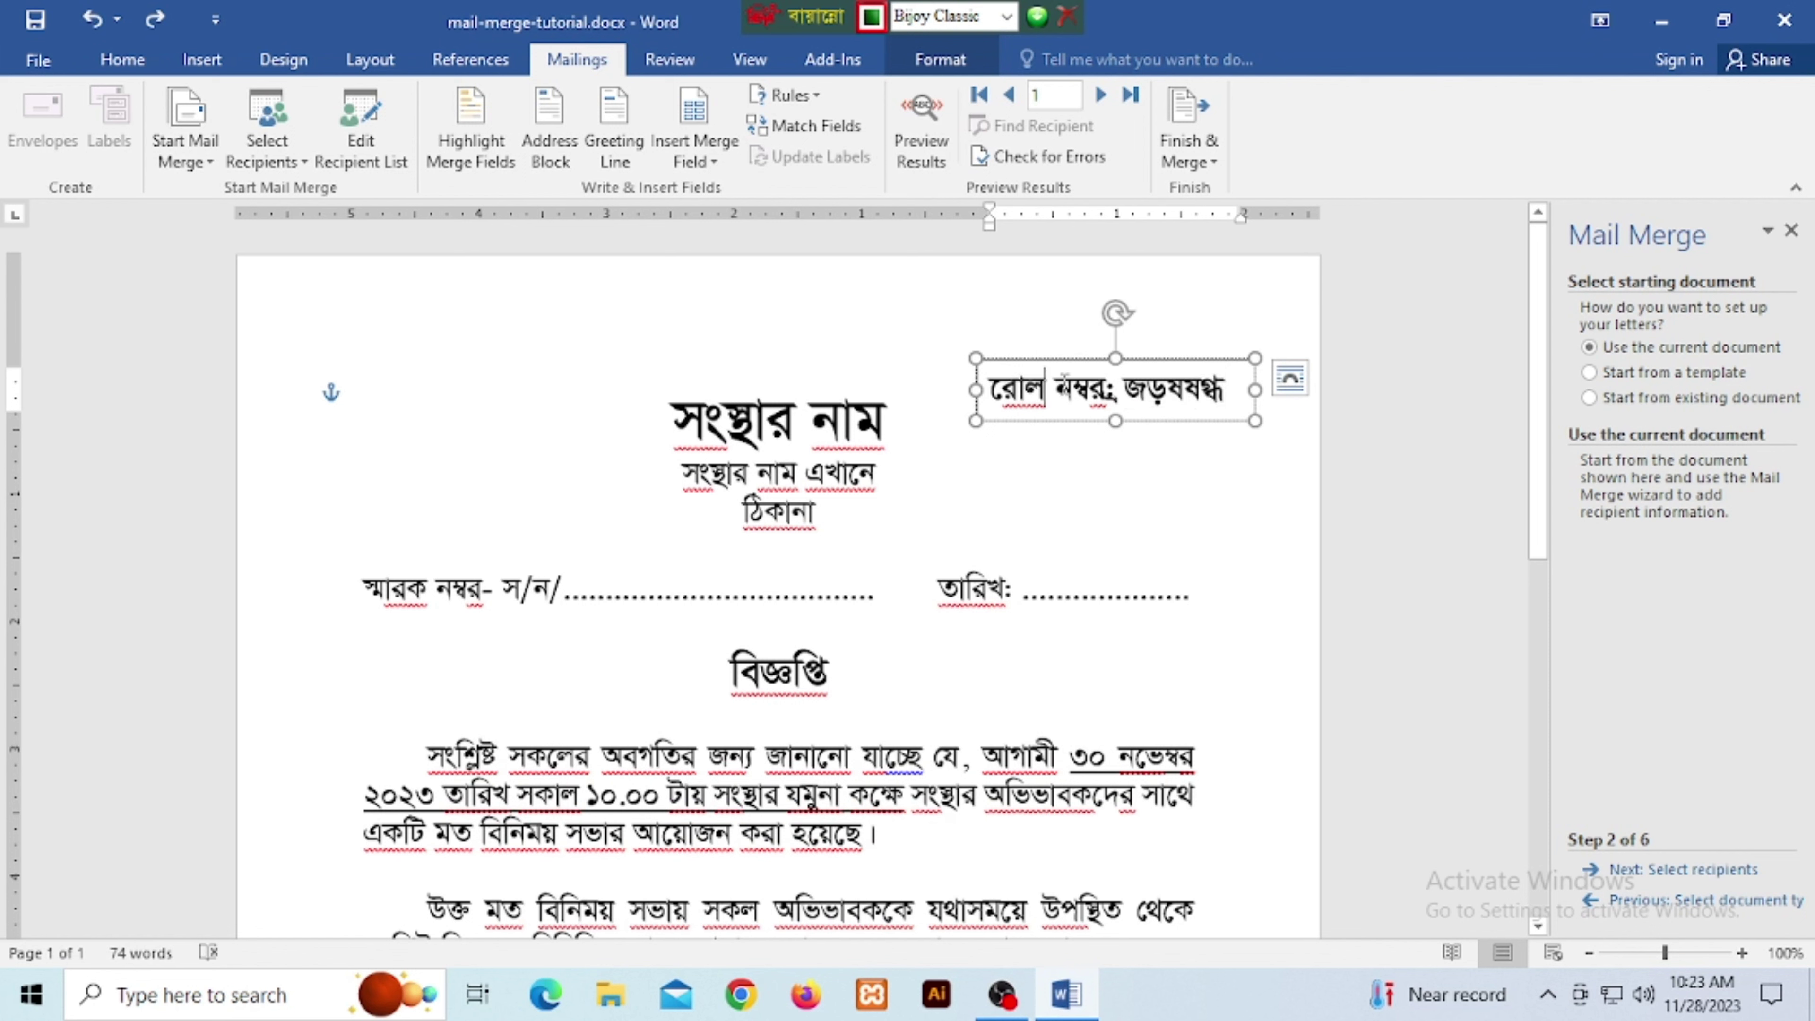
click(1137, 358)
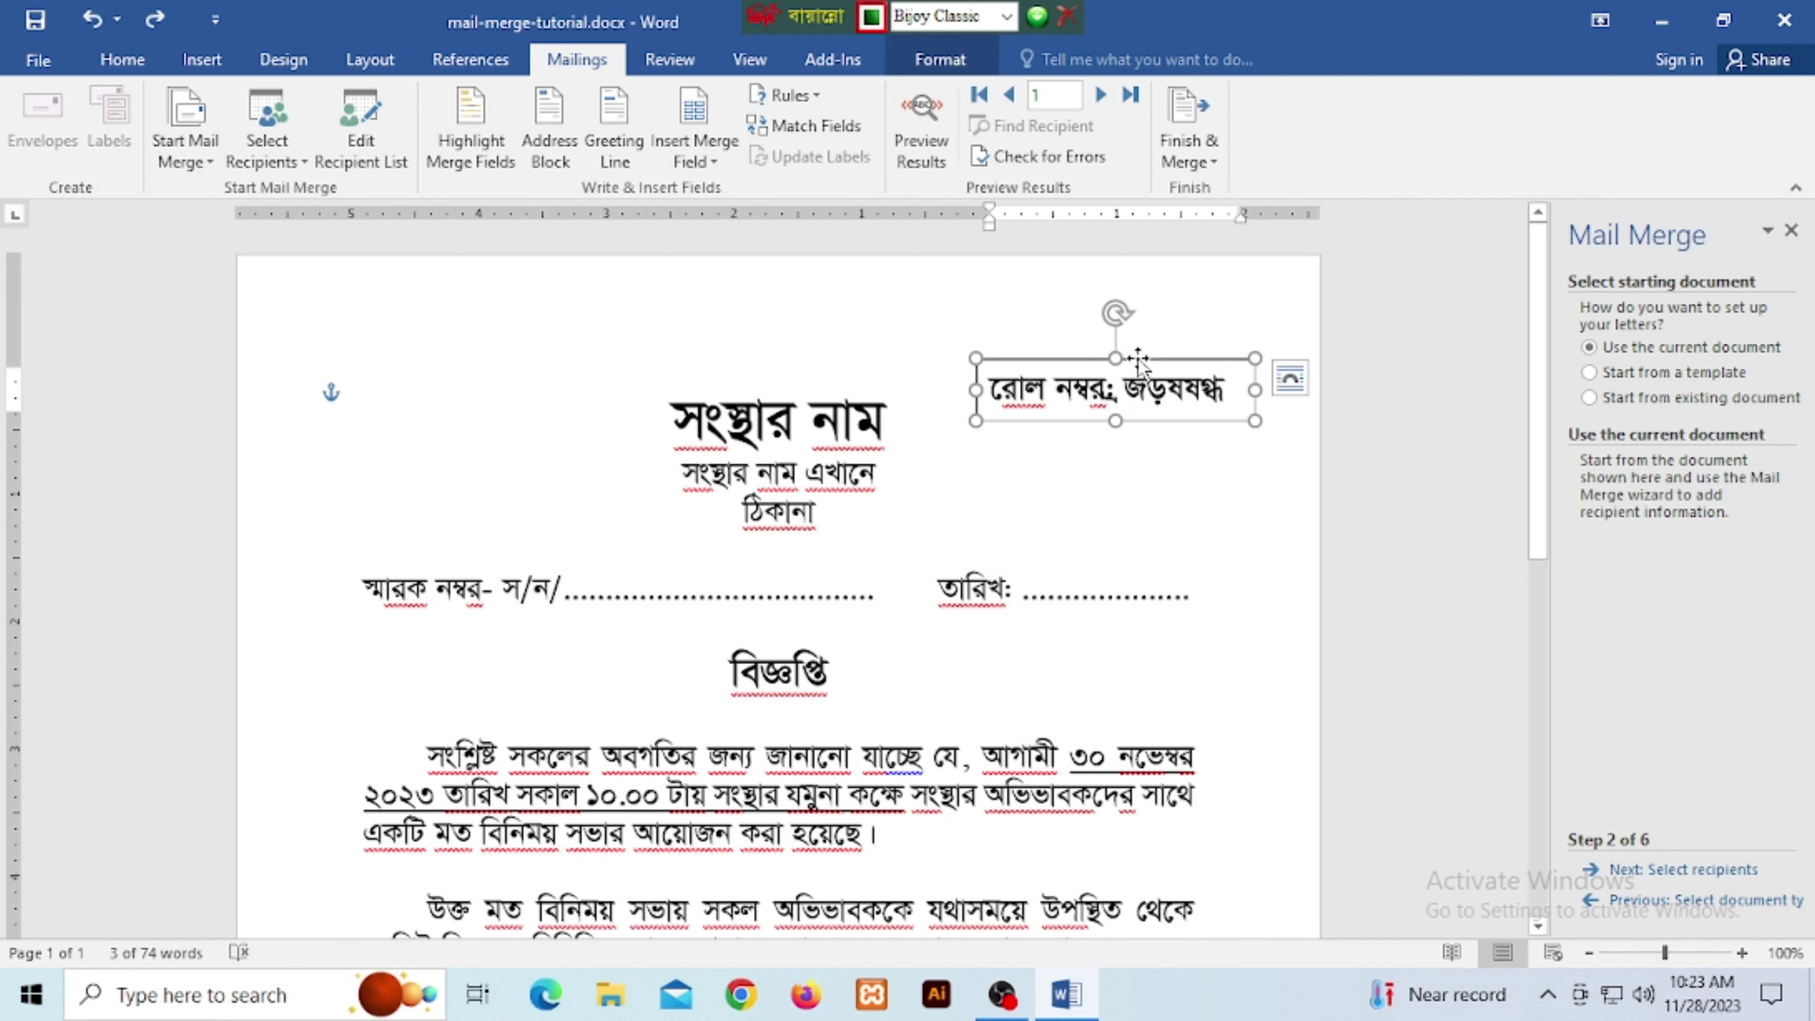
Give the text box a 0.75 pt outline with a compound style, round caps and red colour.
right_click(1138, 357)
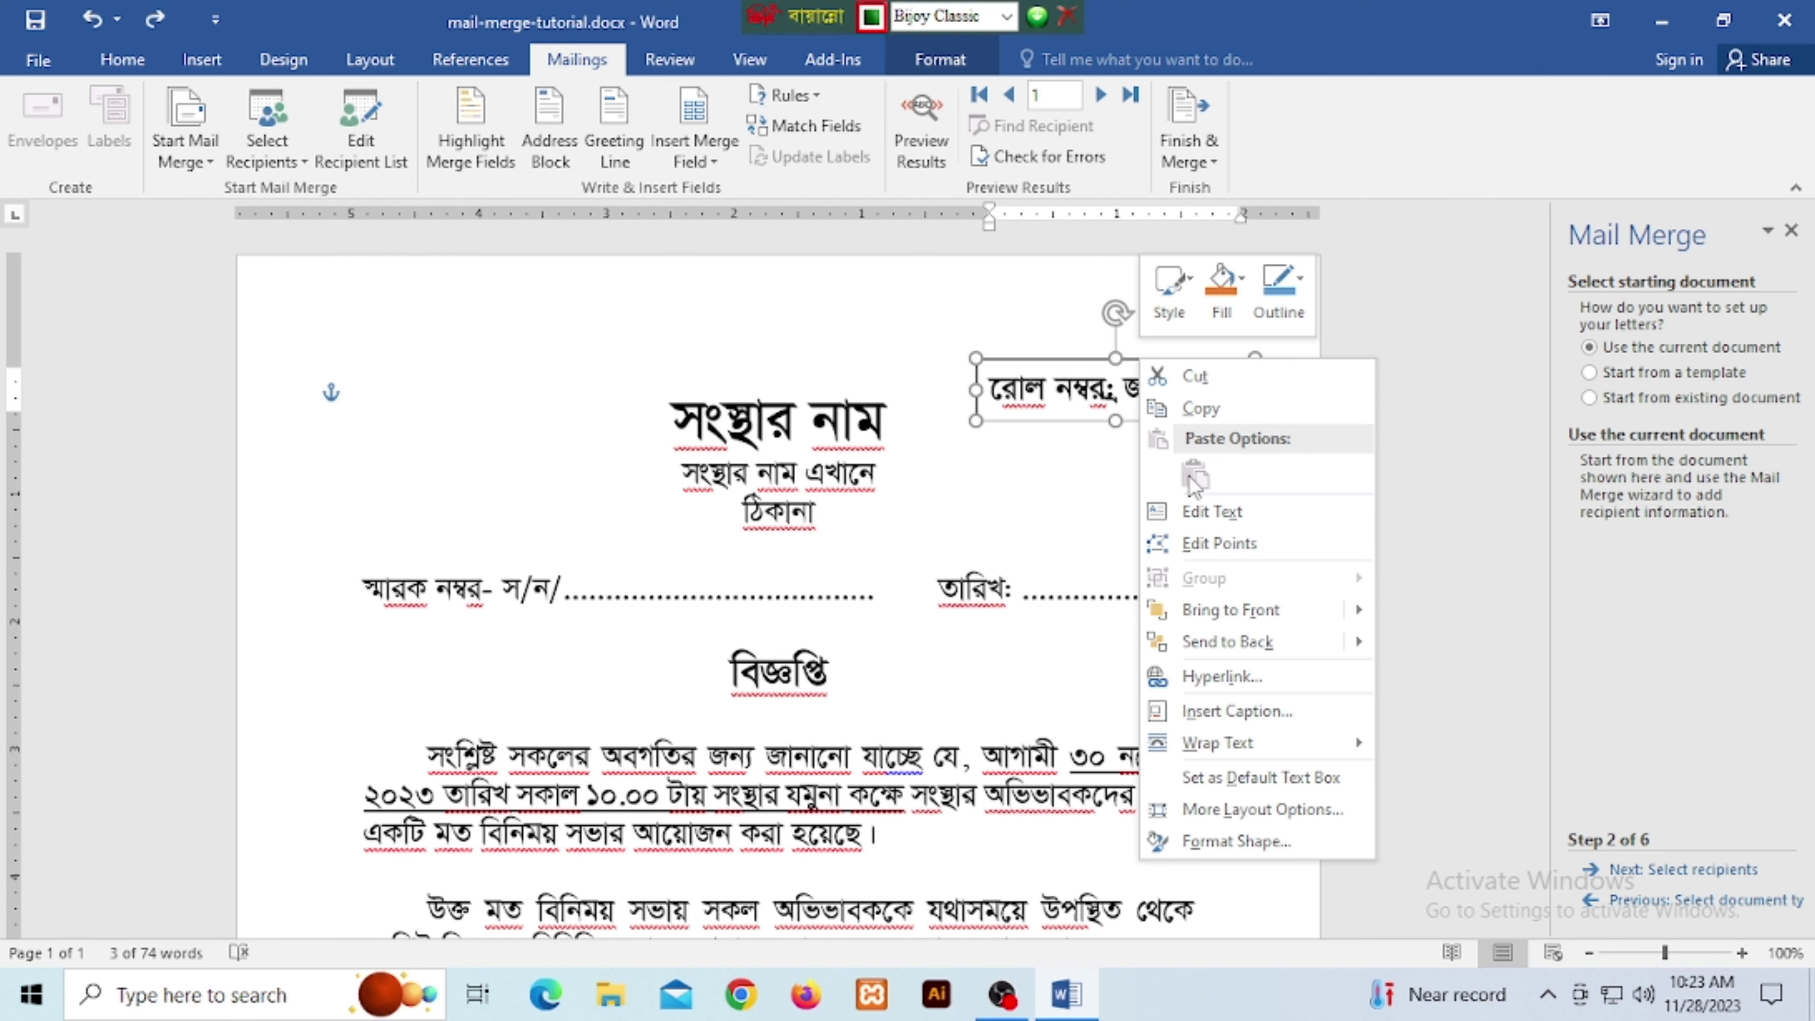
click(1228, 844)
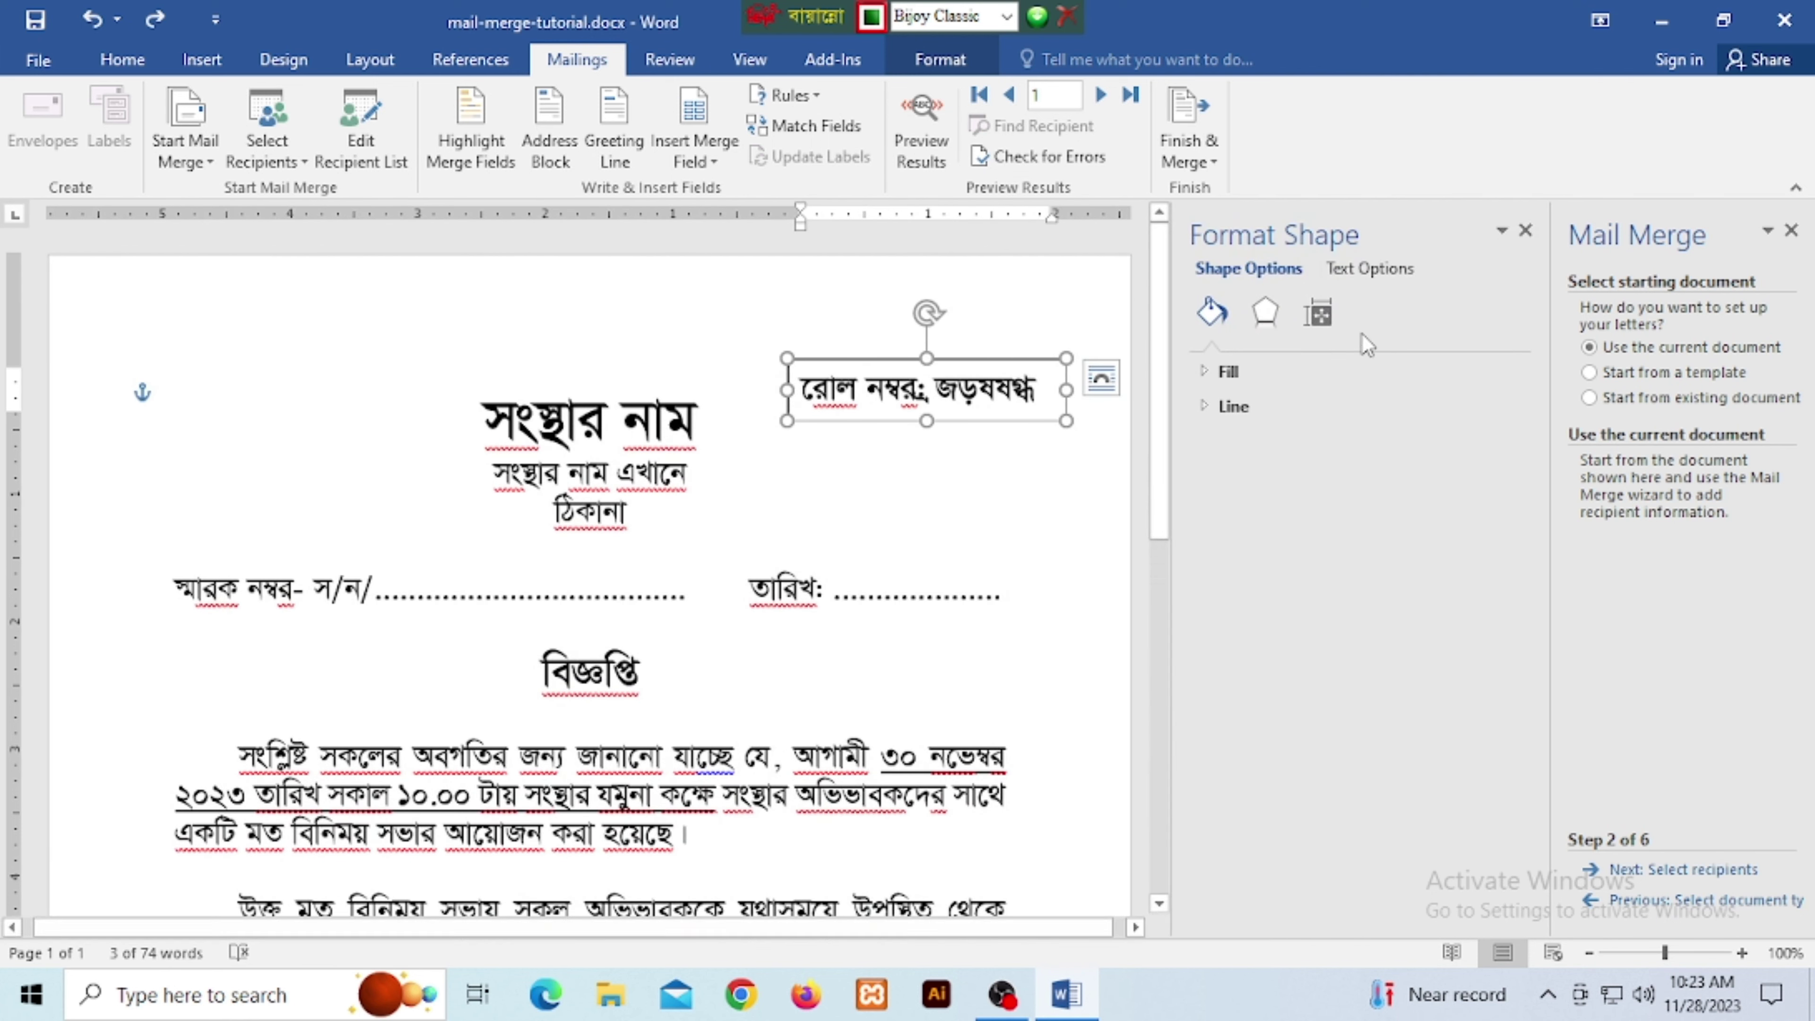
click(1234, 406)
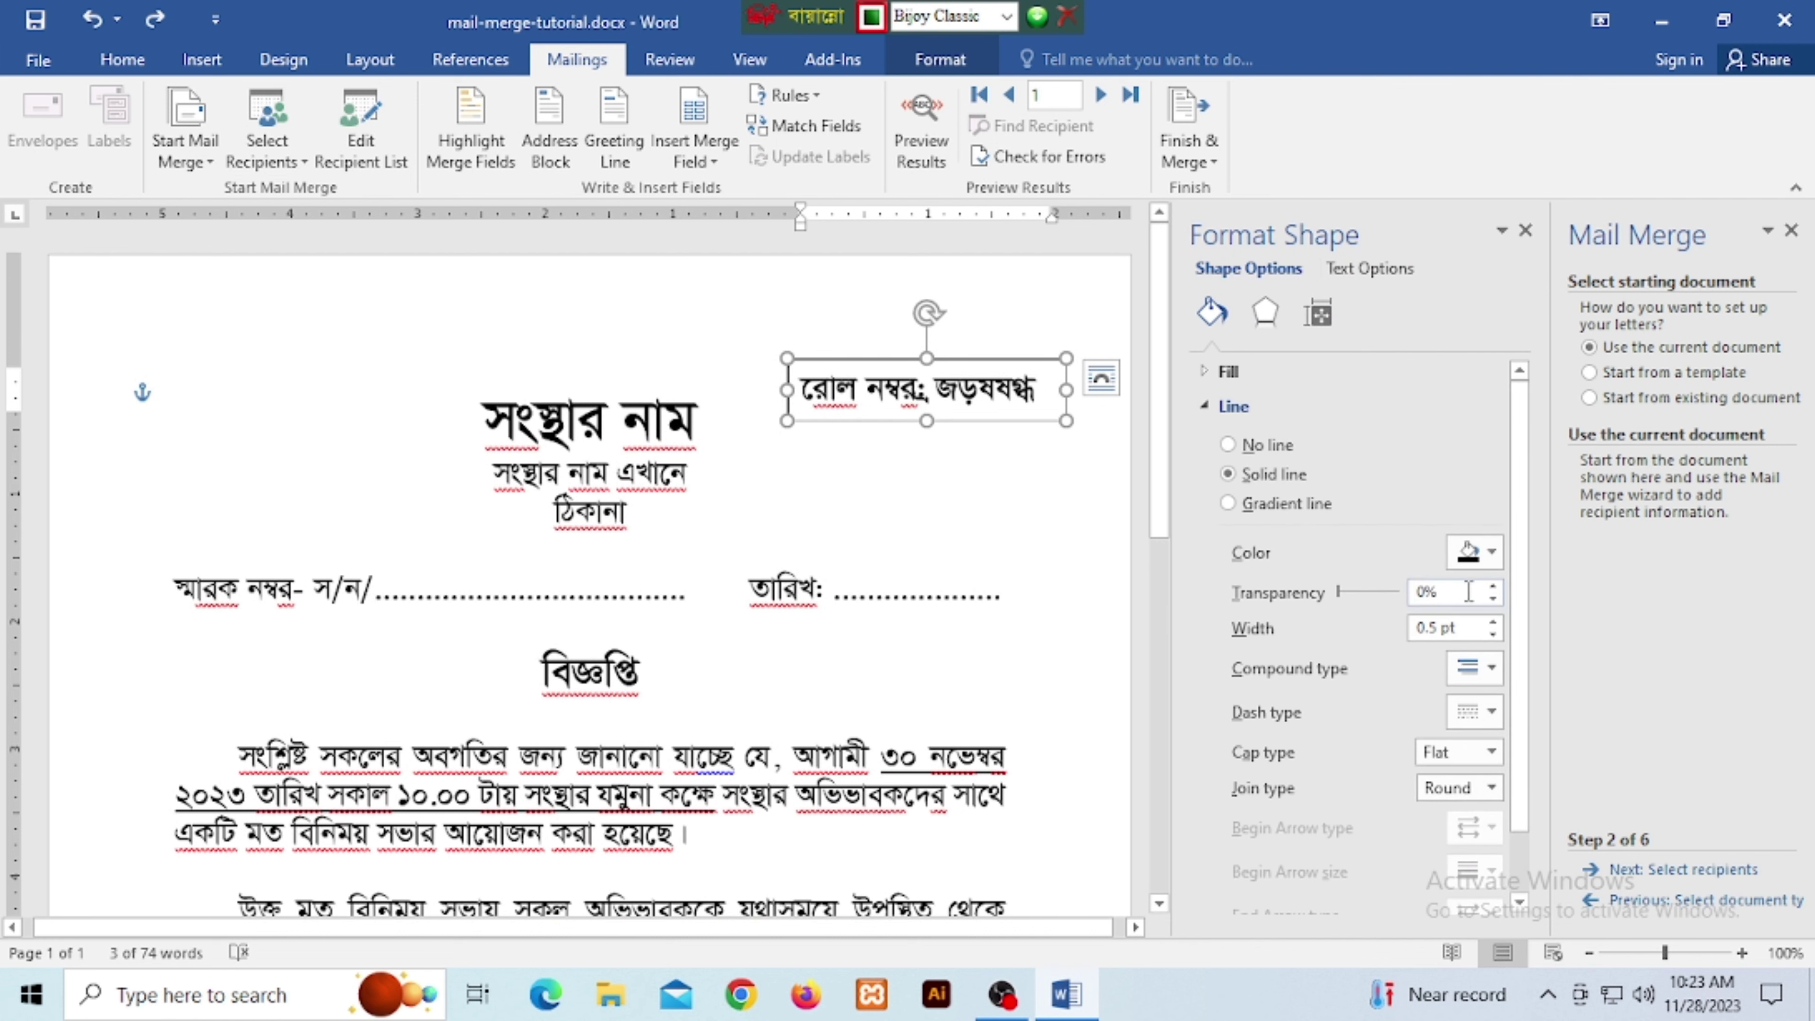
click(1492, 621)
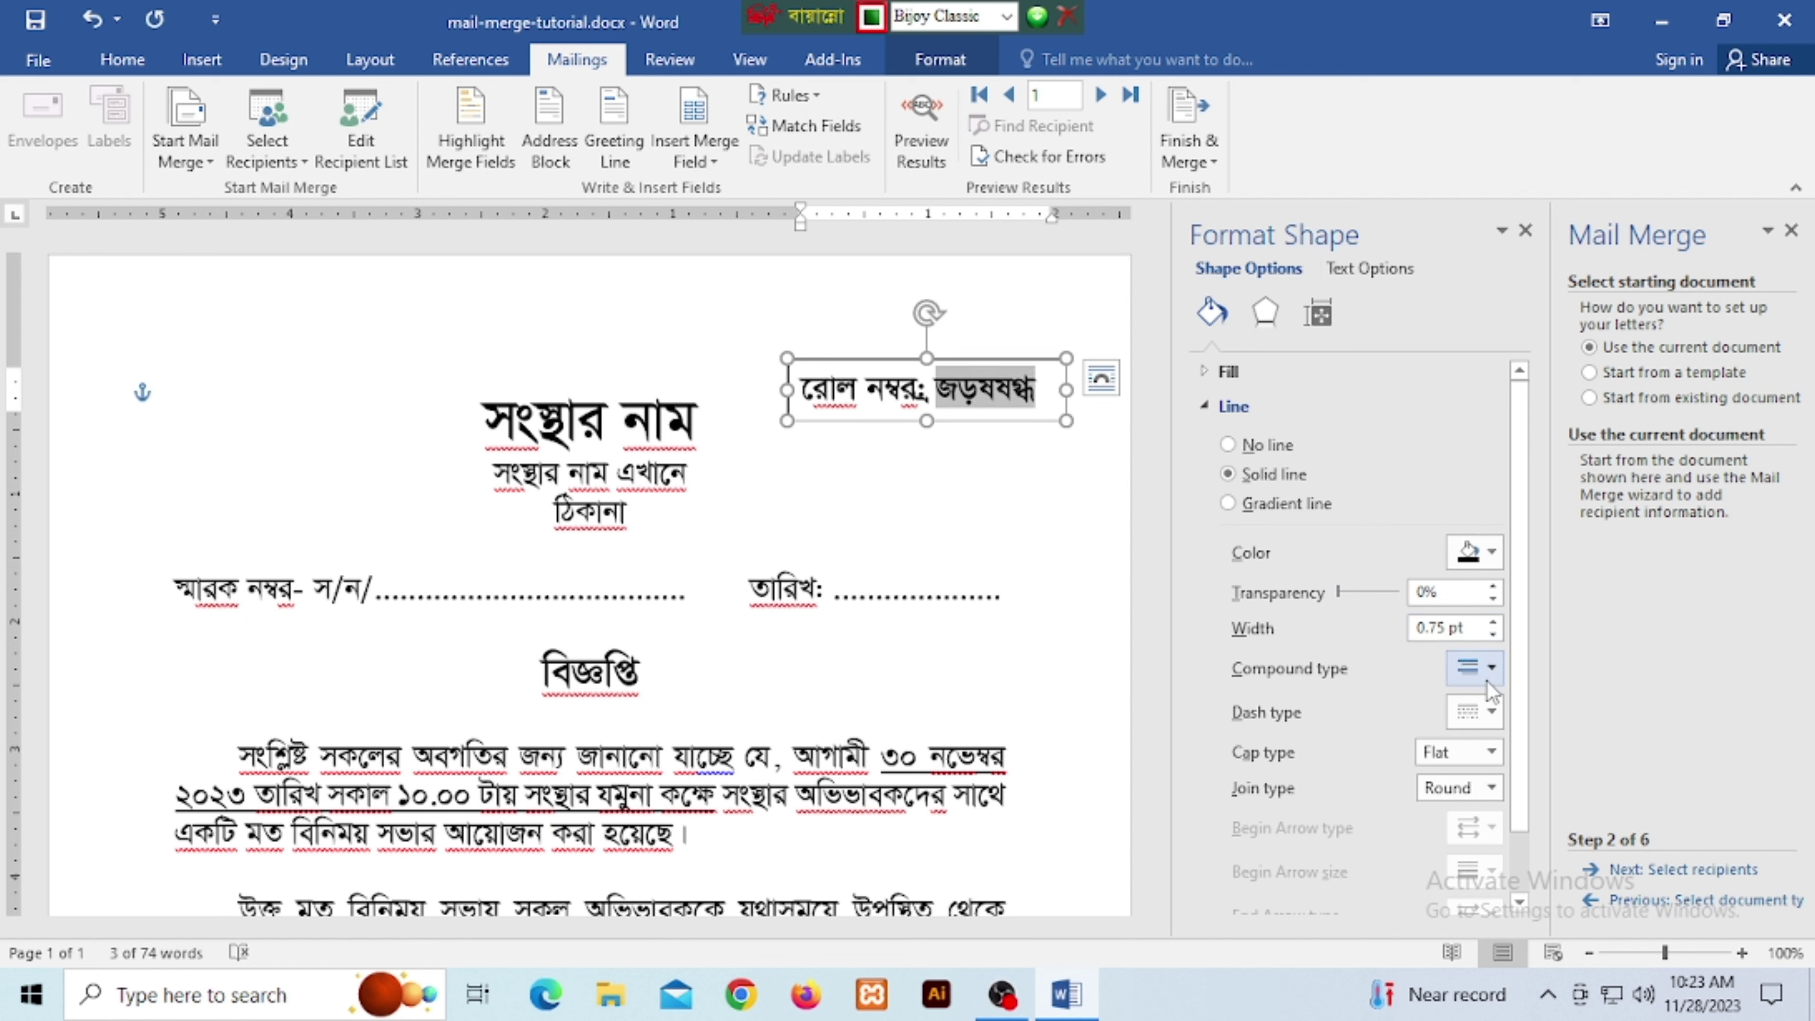
click(1478, 668)
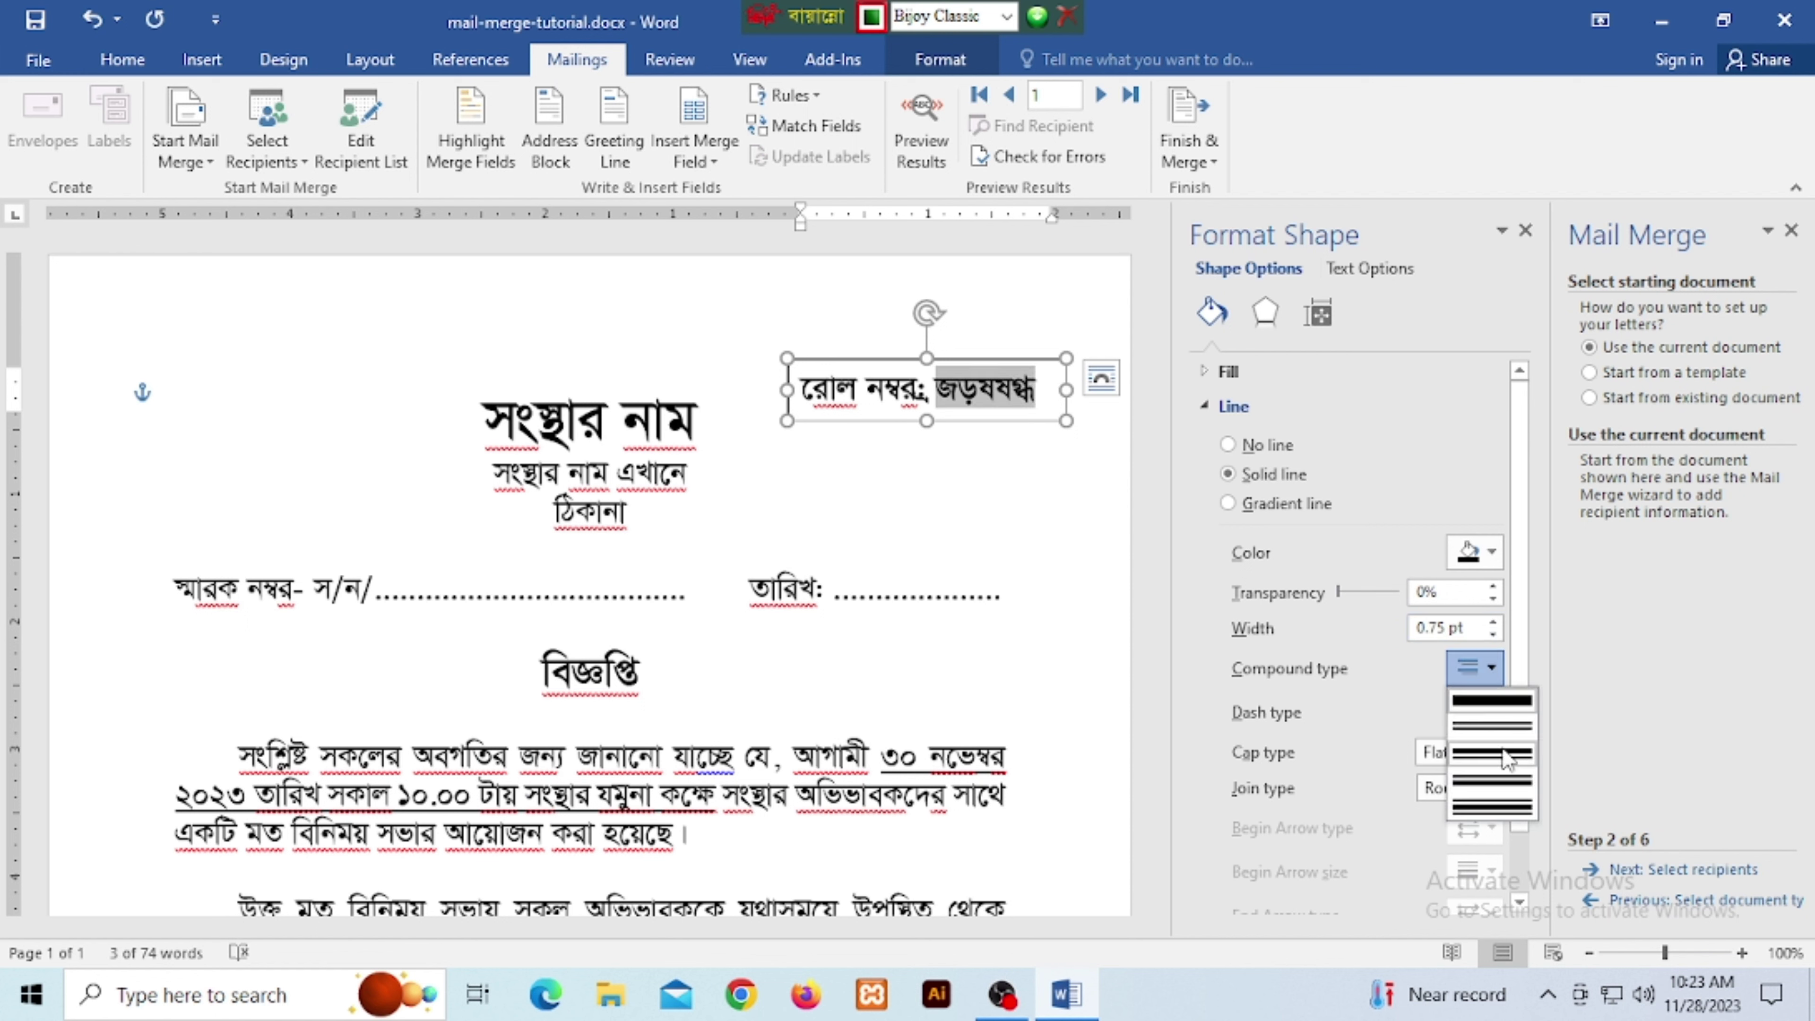
click(1493, 726)
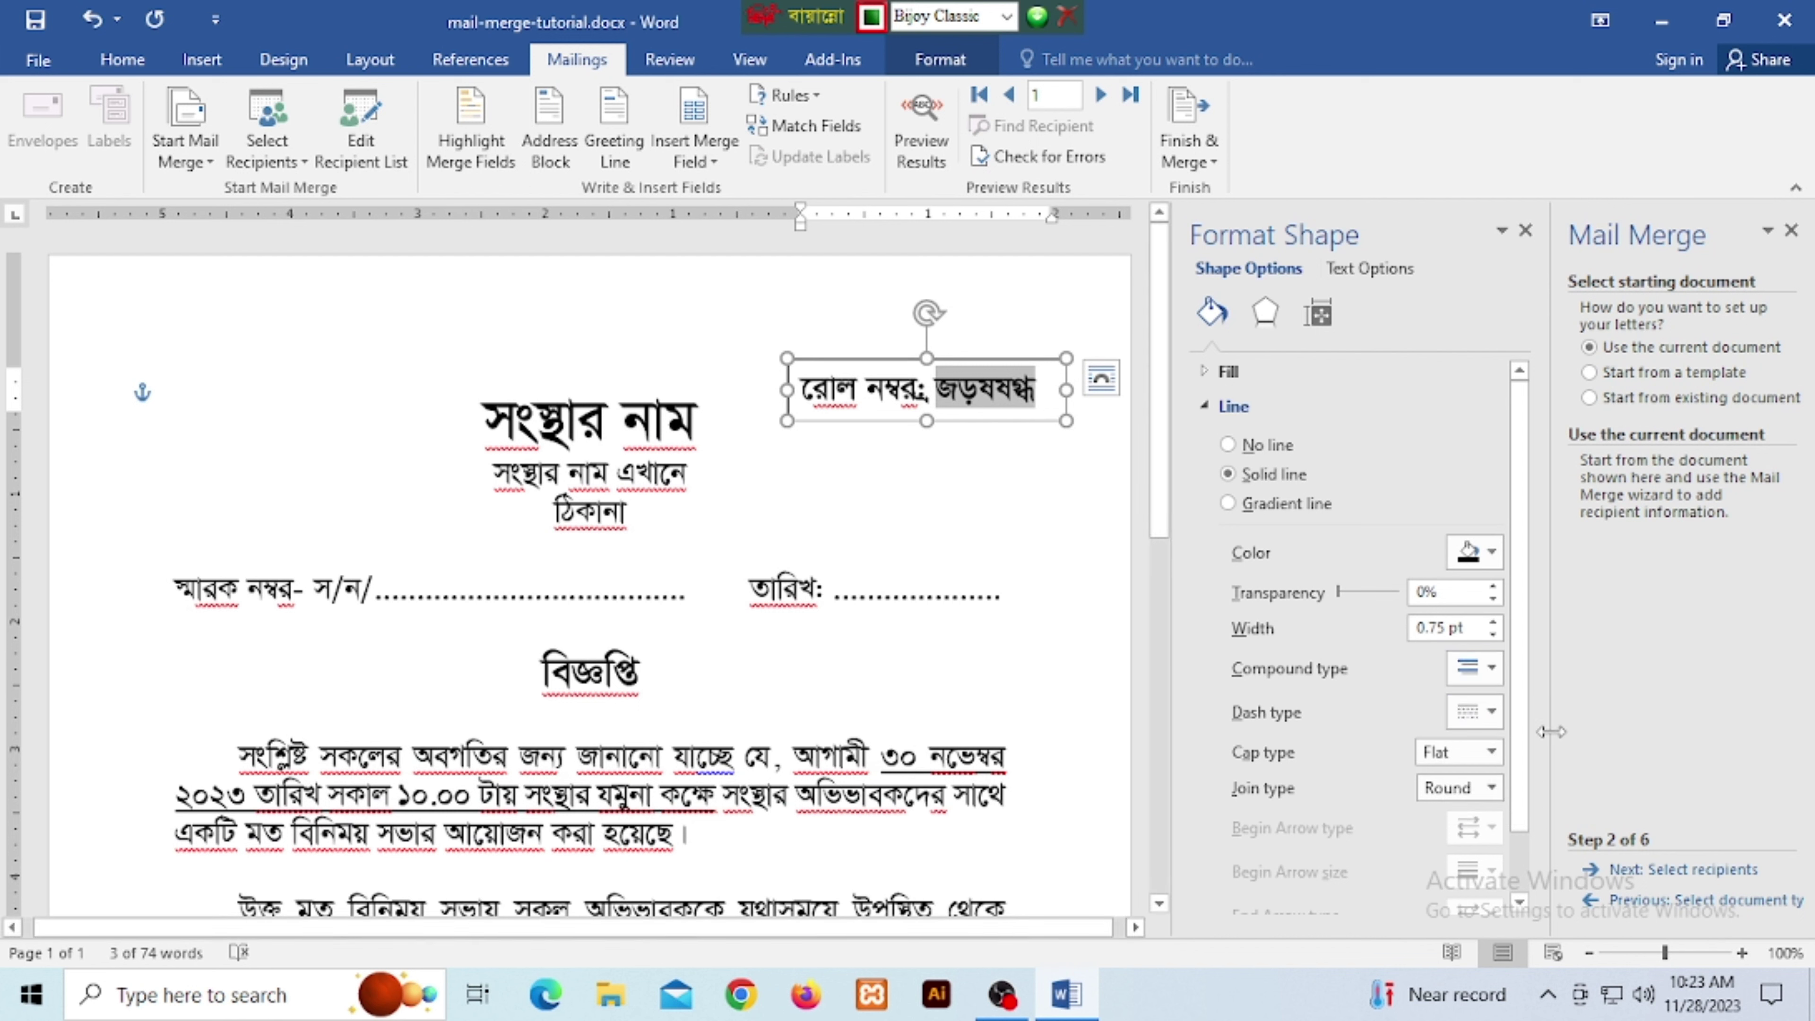
click(1491, 751)
click(1440, 806)
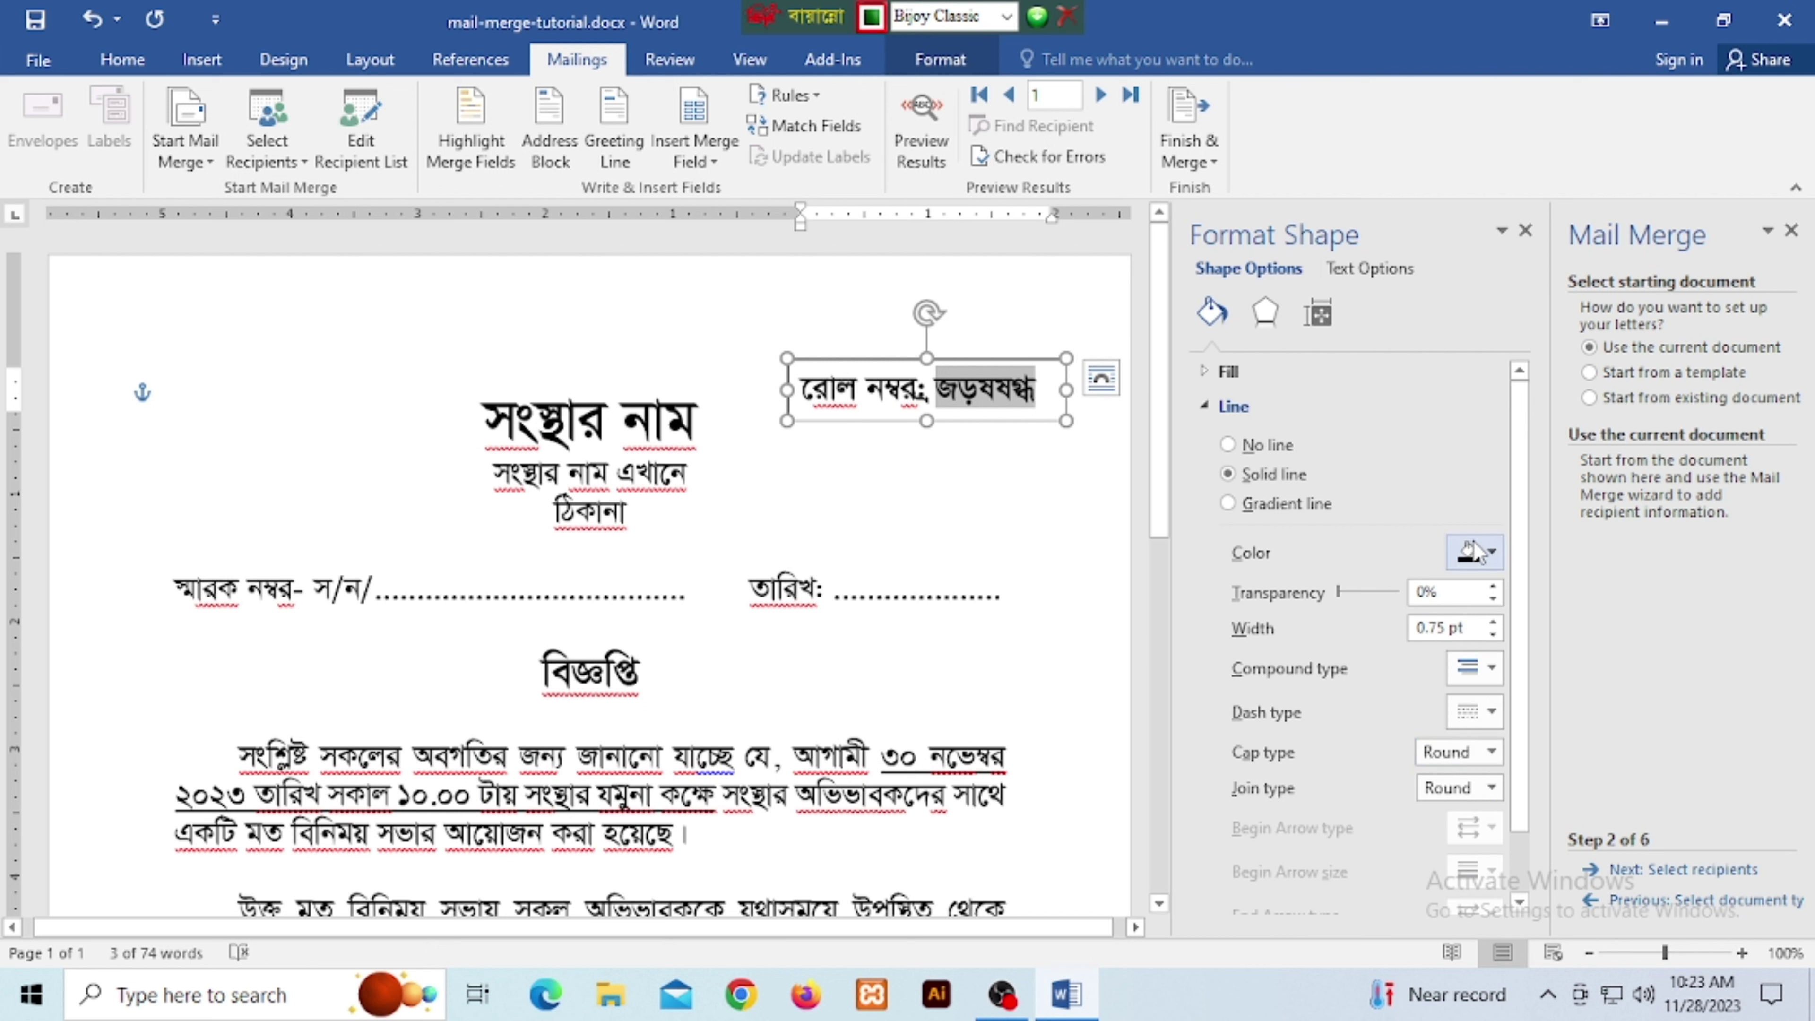
click(1492, 552)
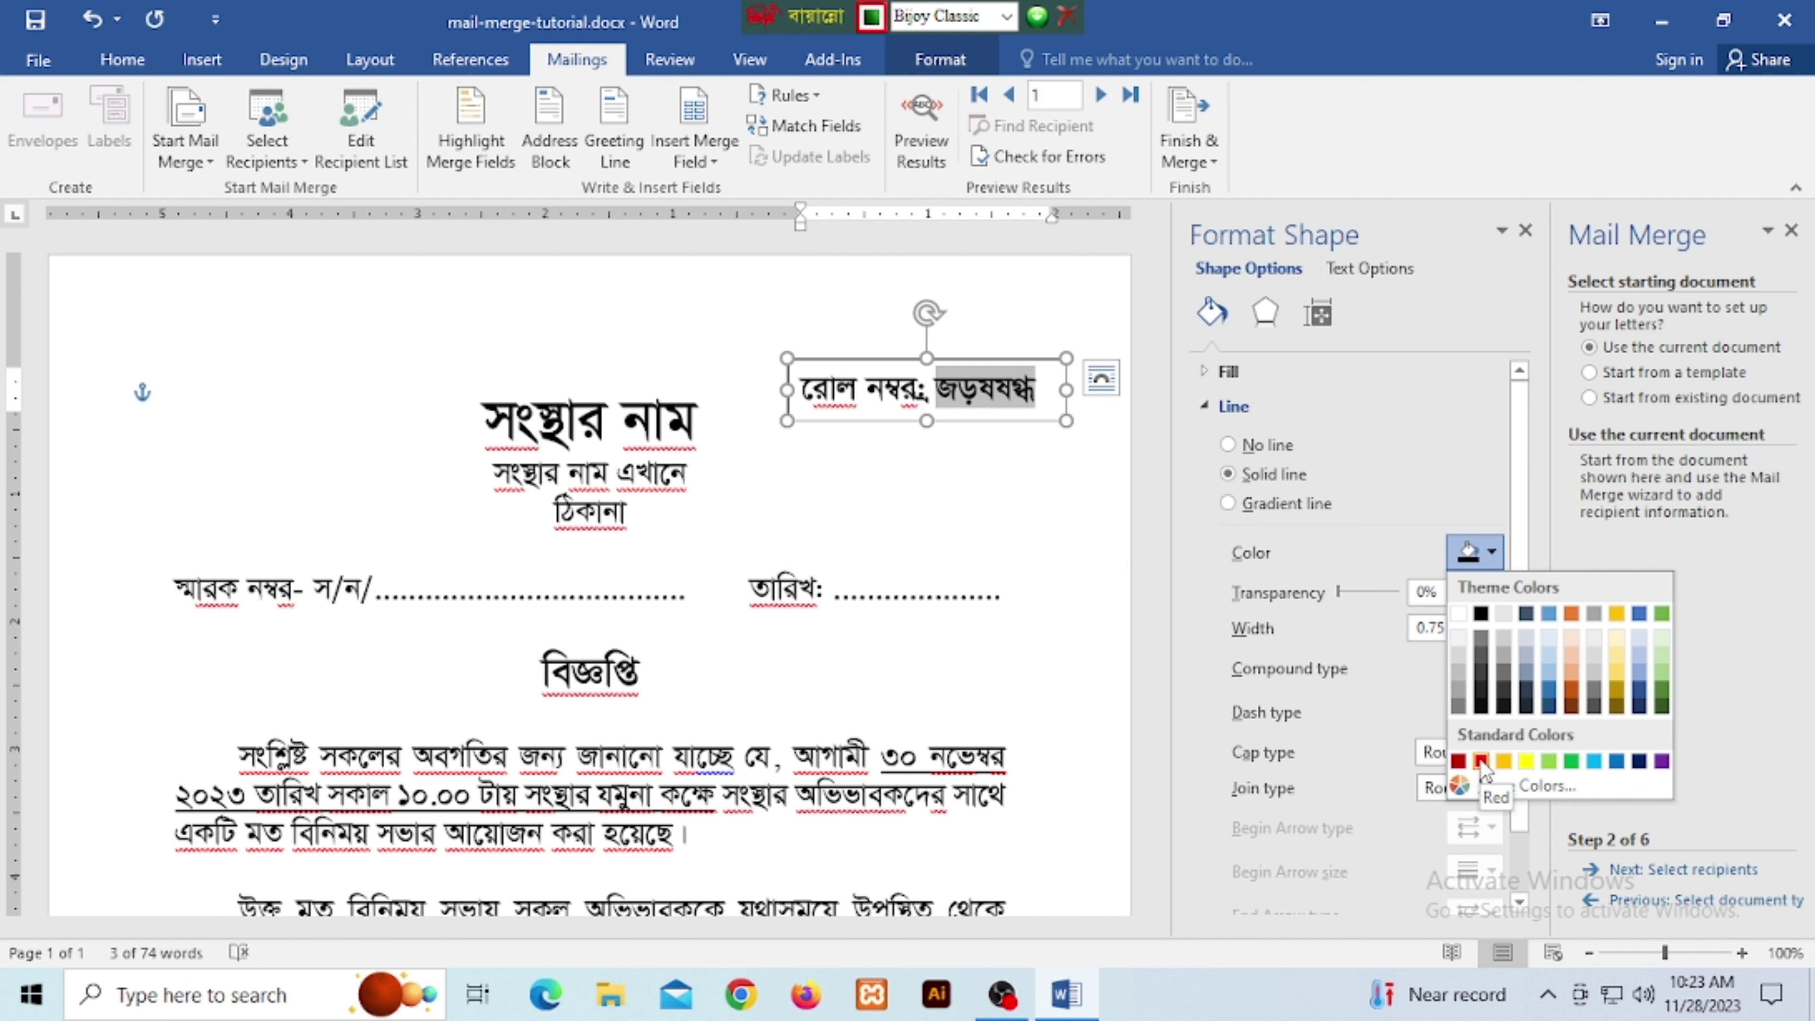
click(1481, 762)
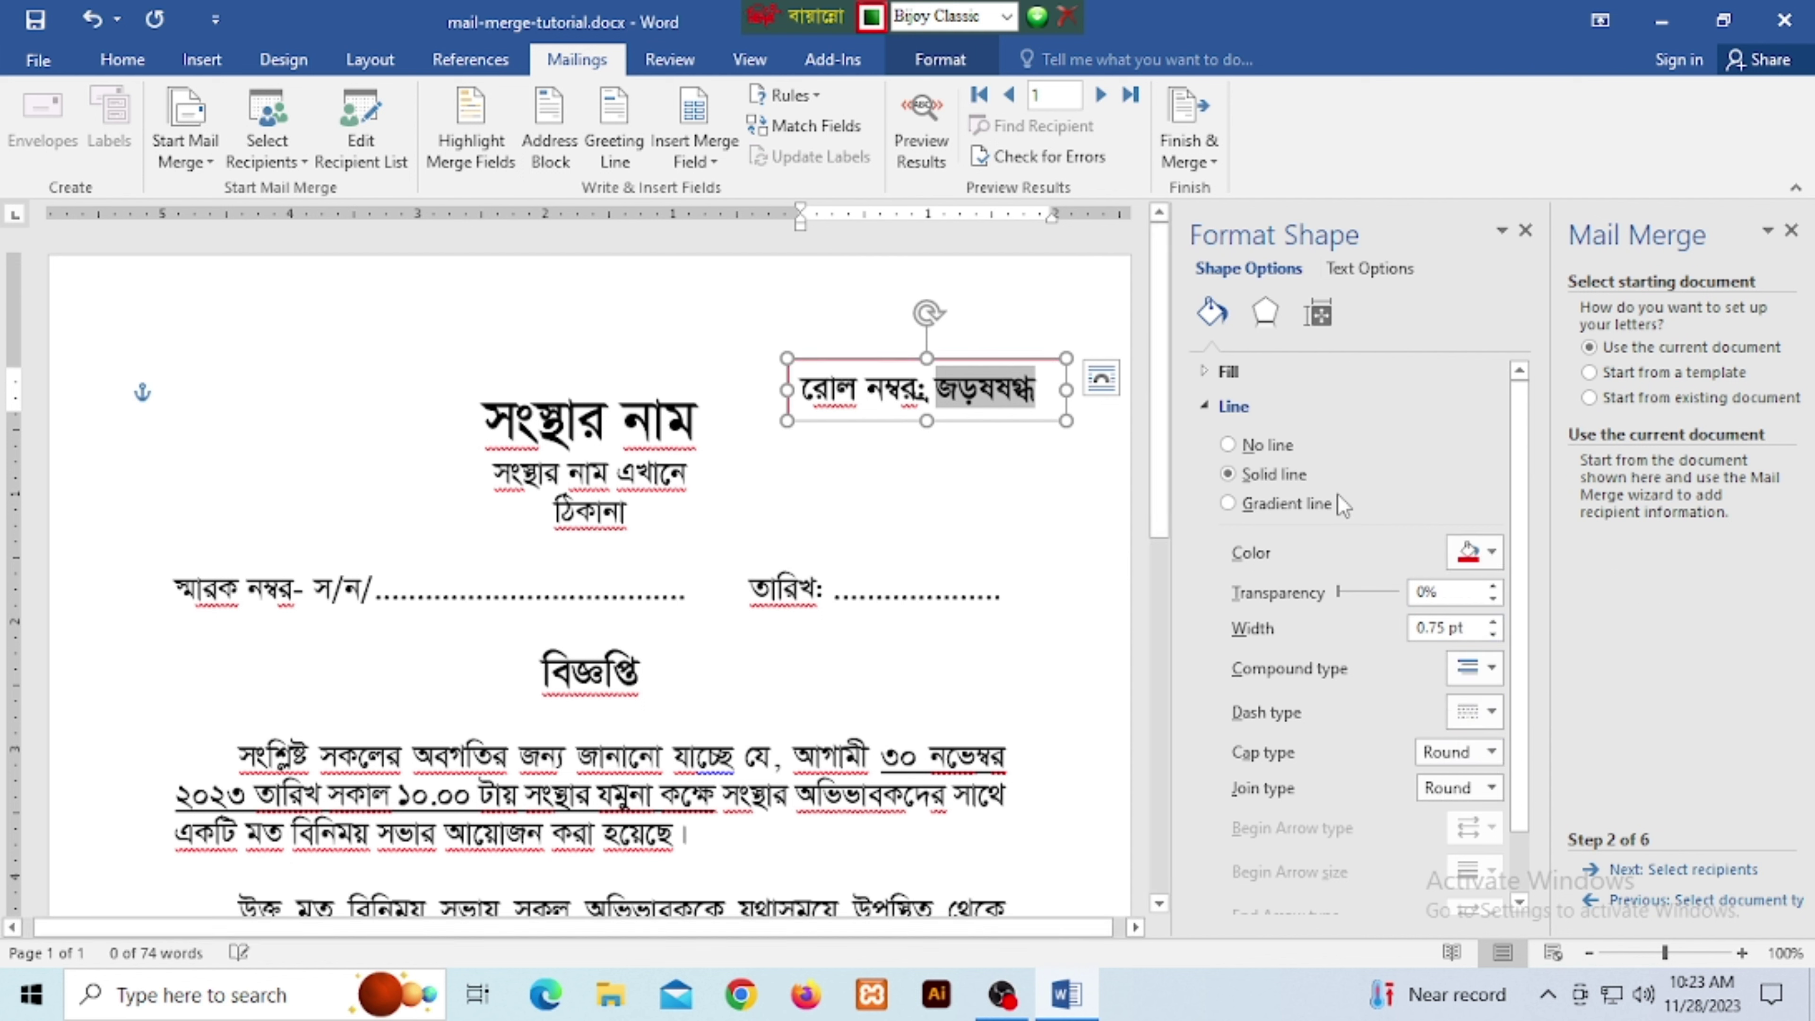
click(884, 504)
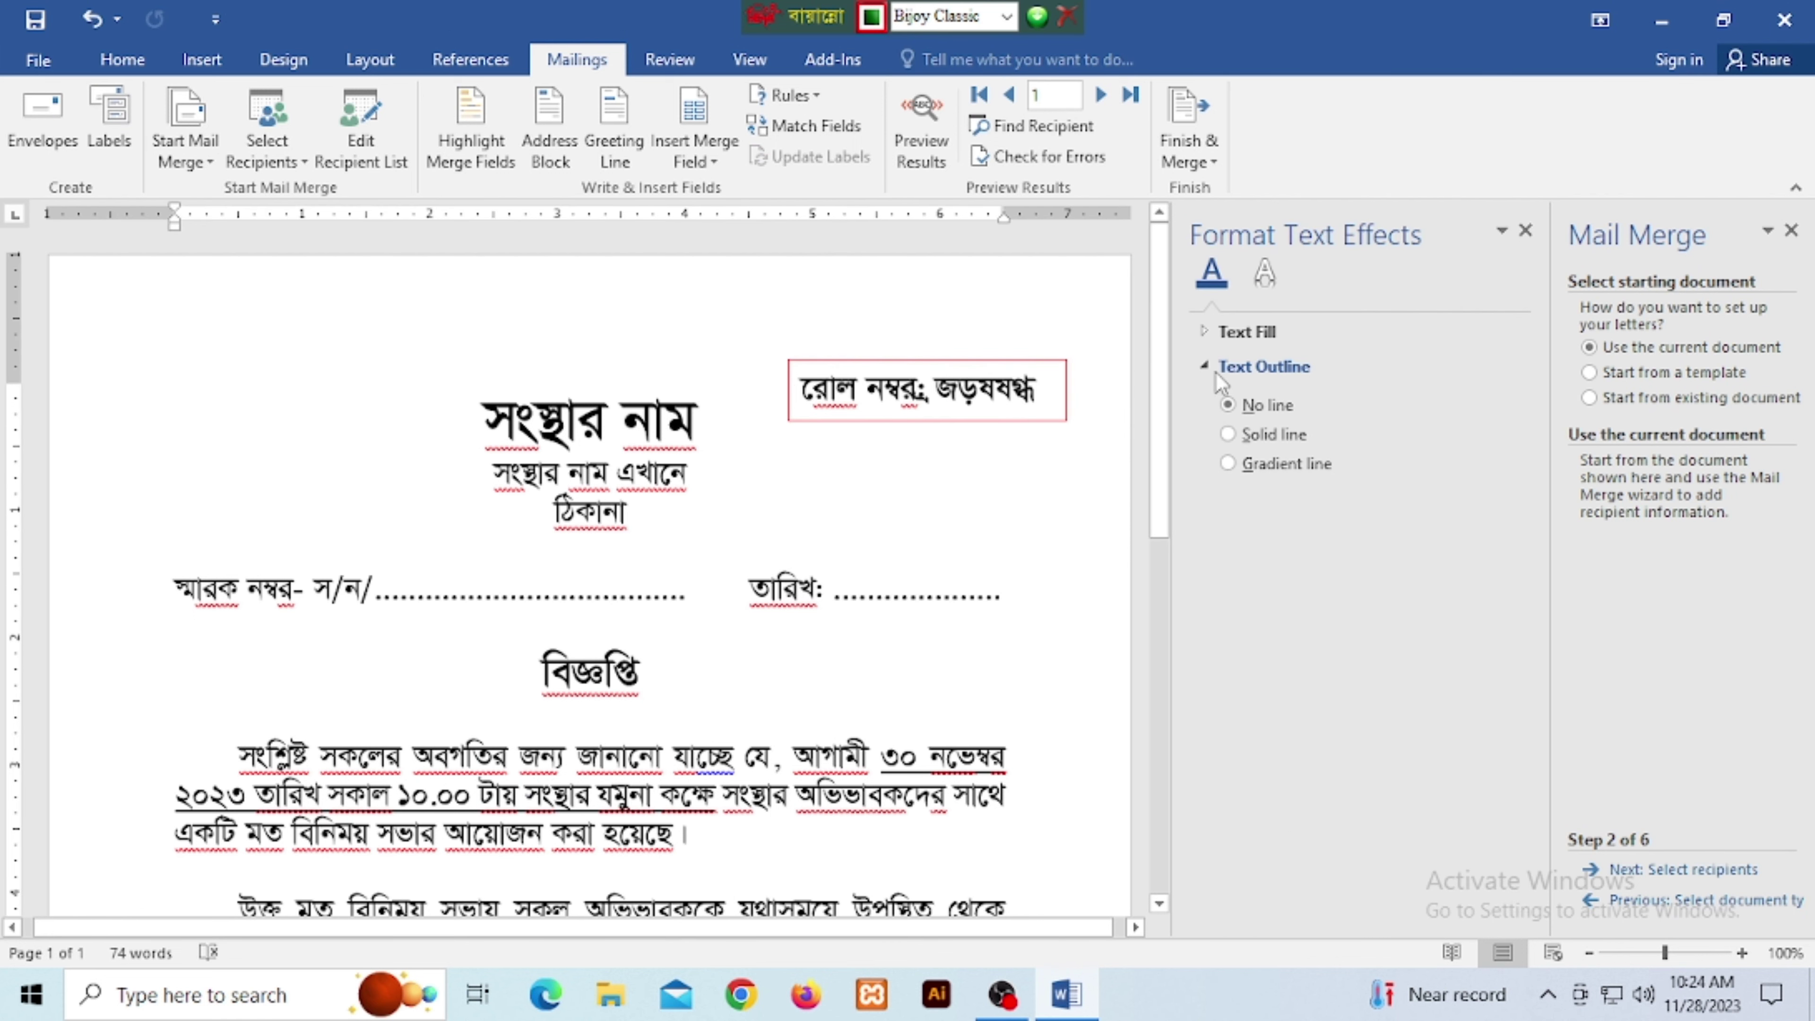
click(1525, 230)
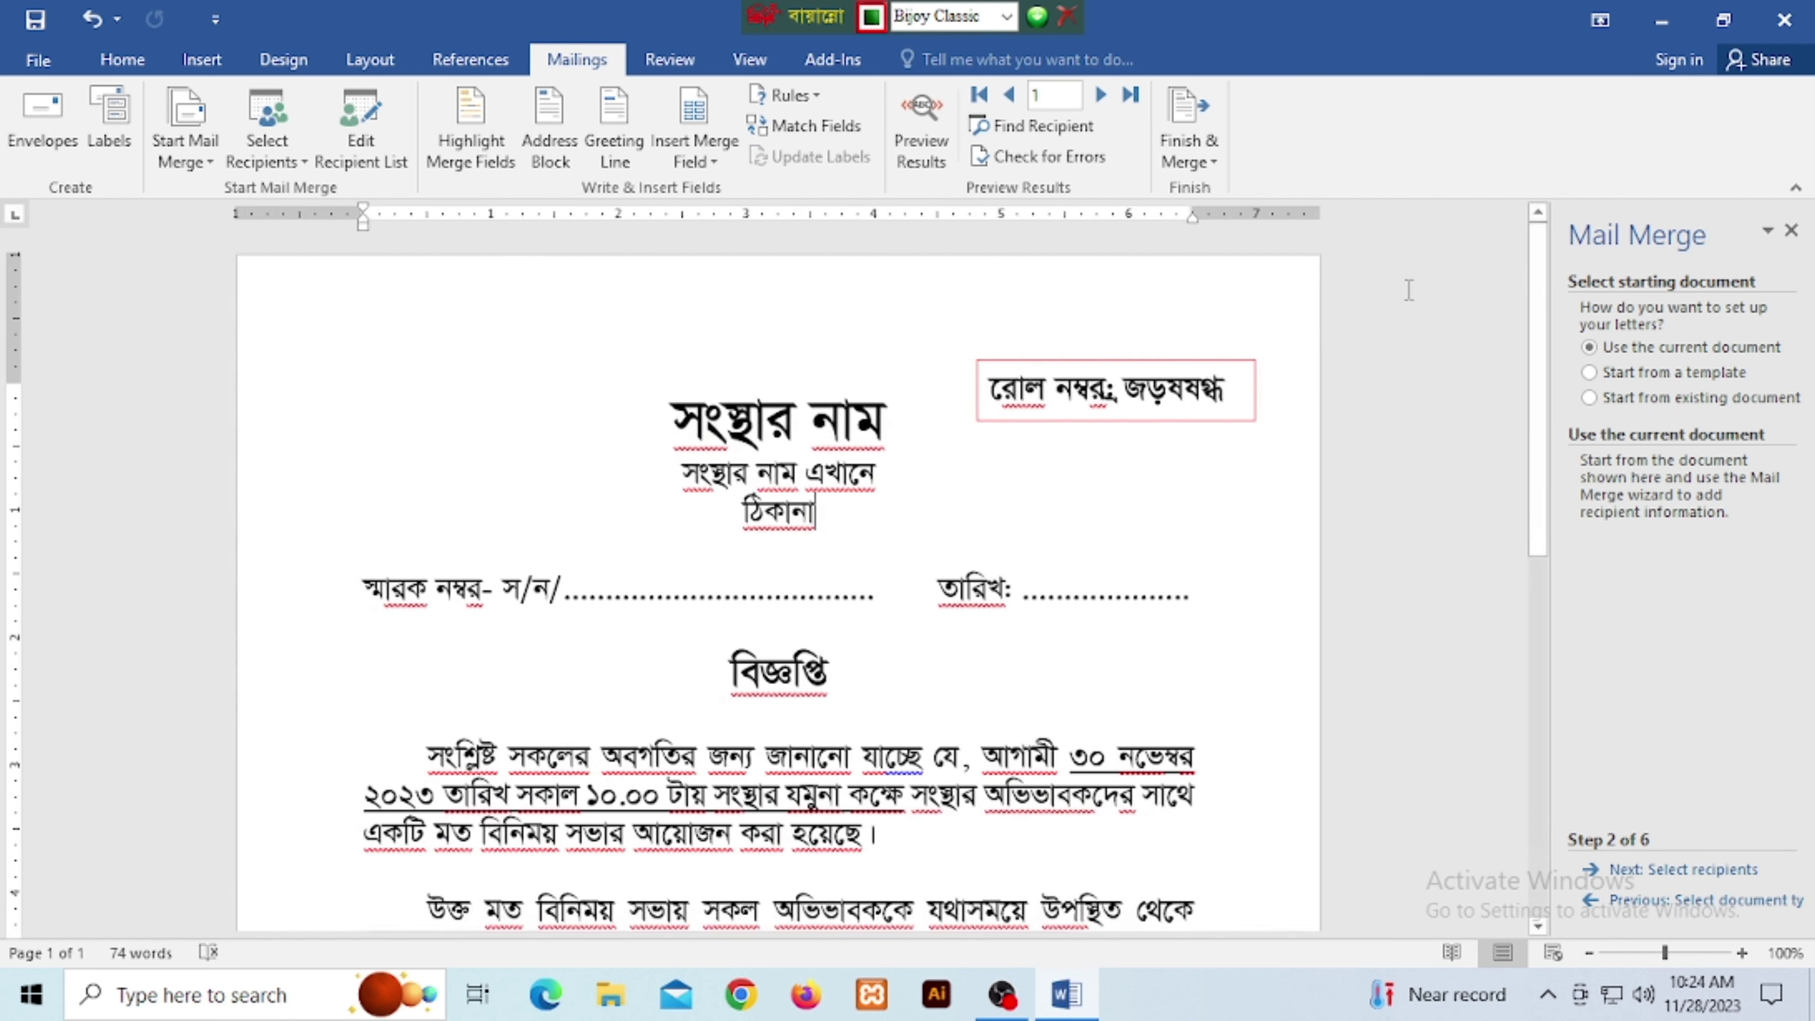
scroll(1143, 492, down, 2)
scroll(857, 543, down, 5)
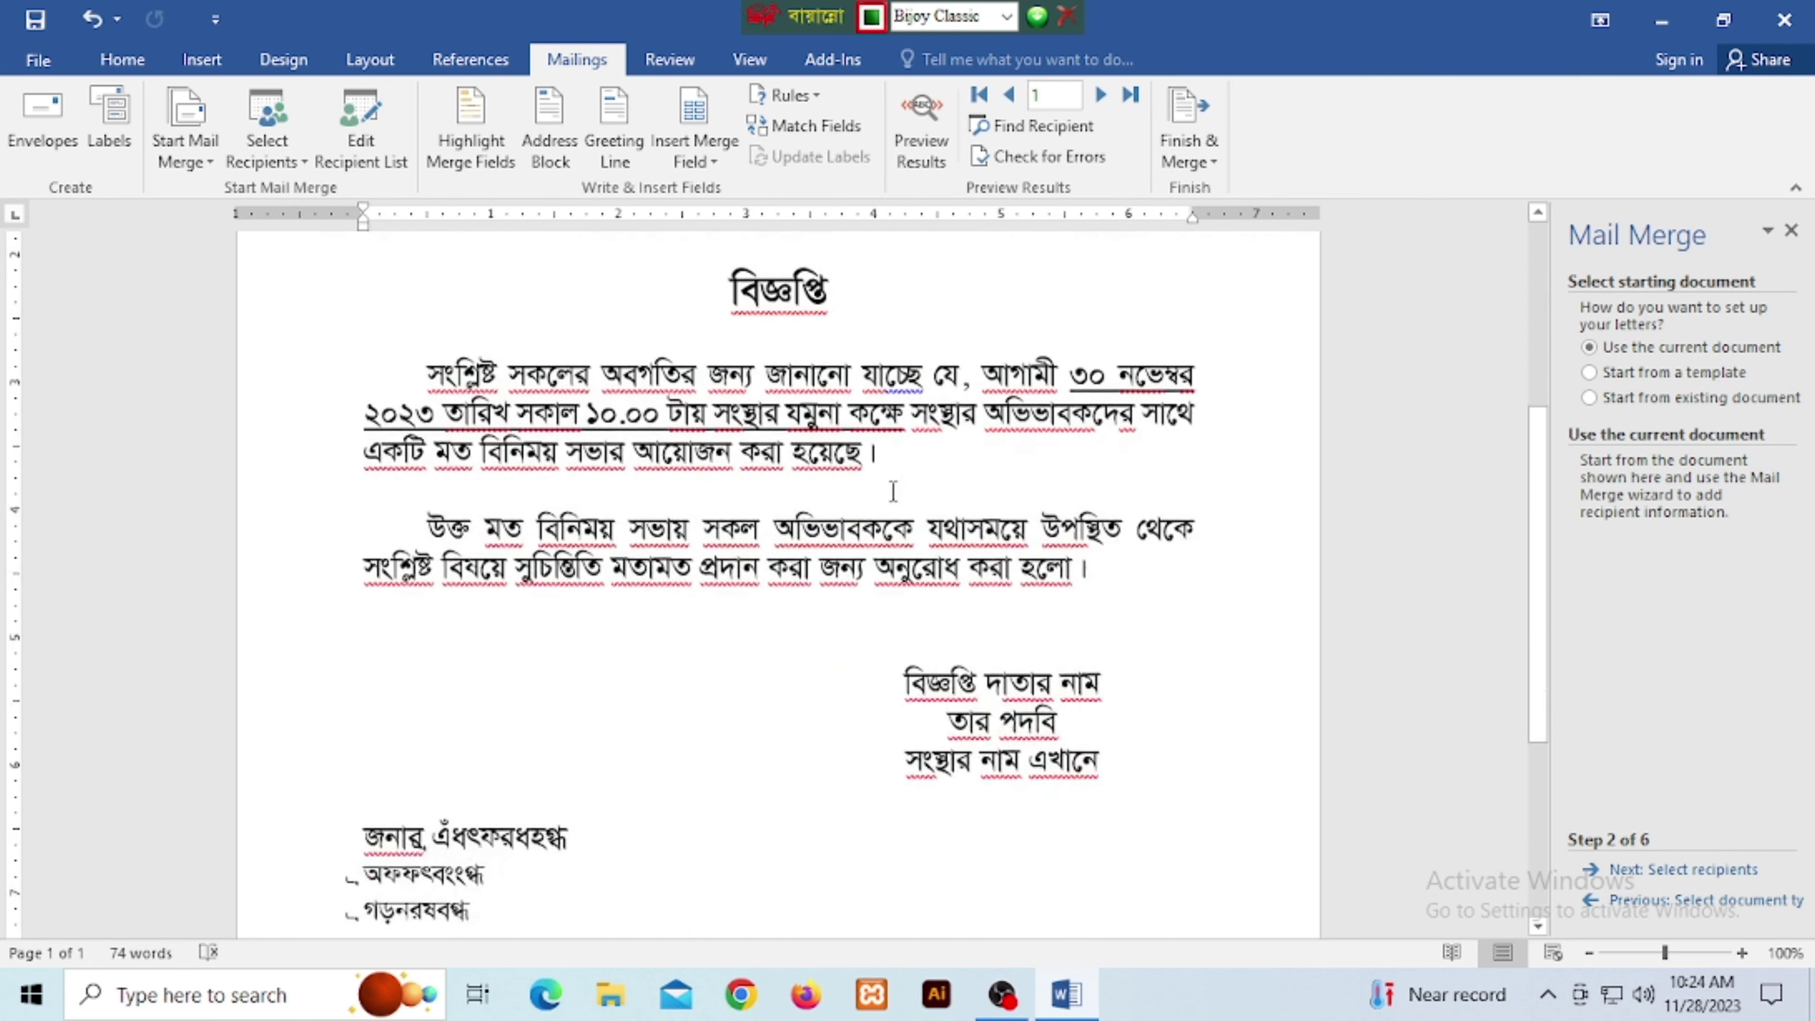
scroll(620, 620, down, 4)
scroll(672, 602, up, 4)
scroll(924, 549, up, 4)
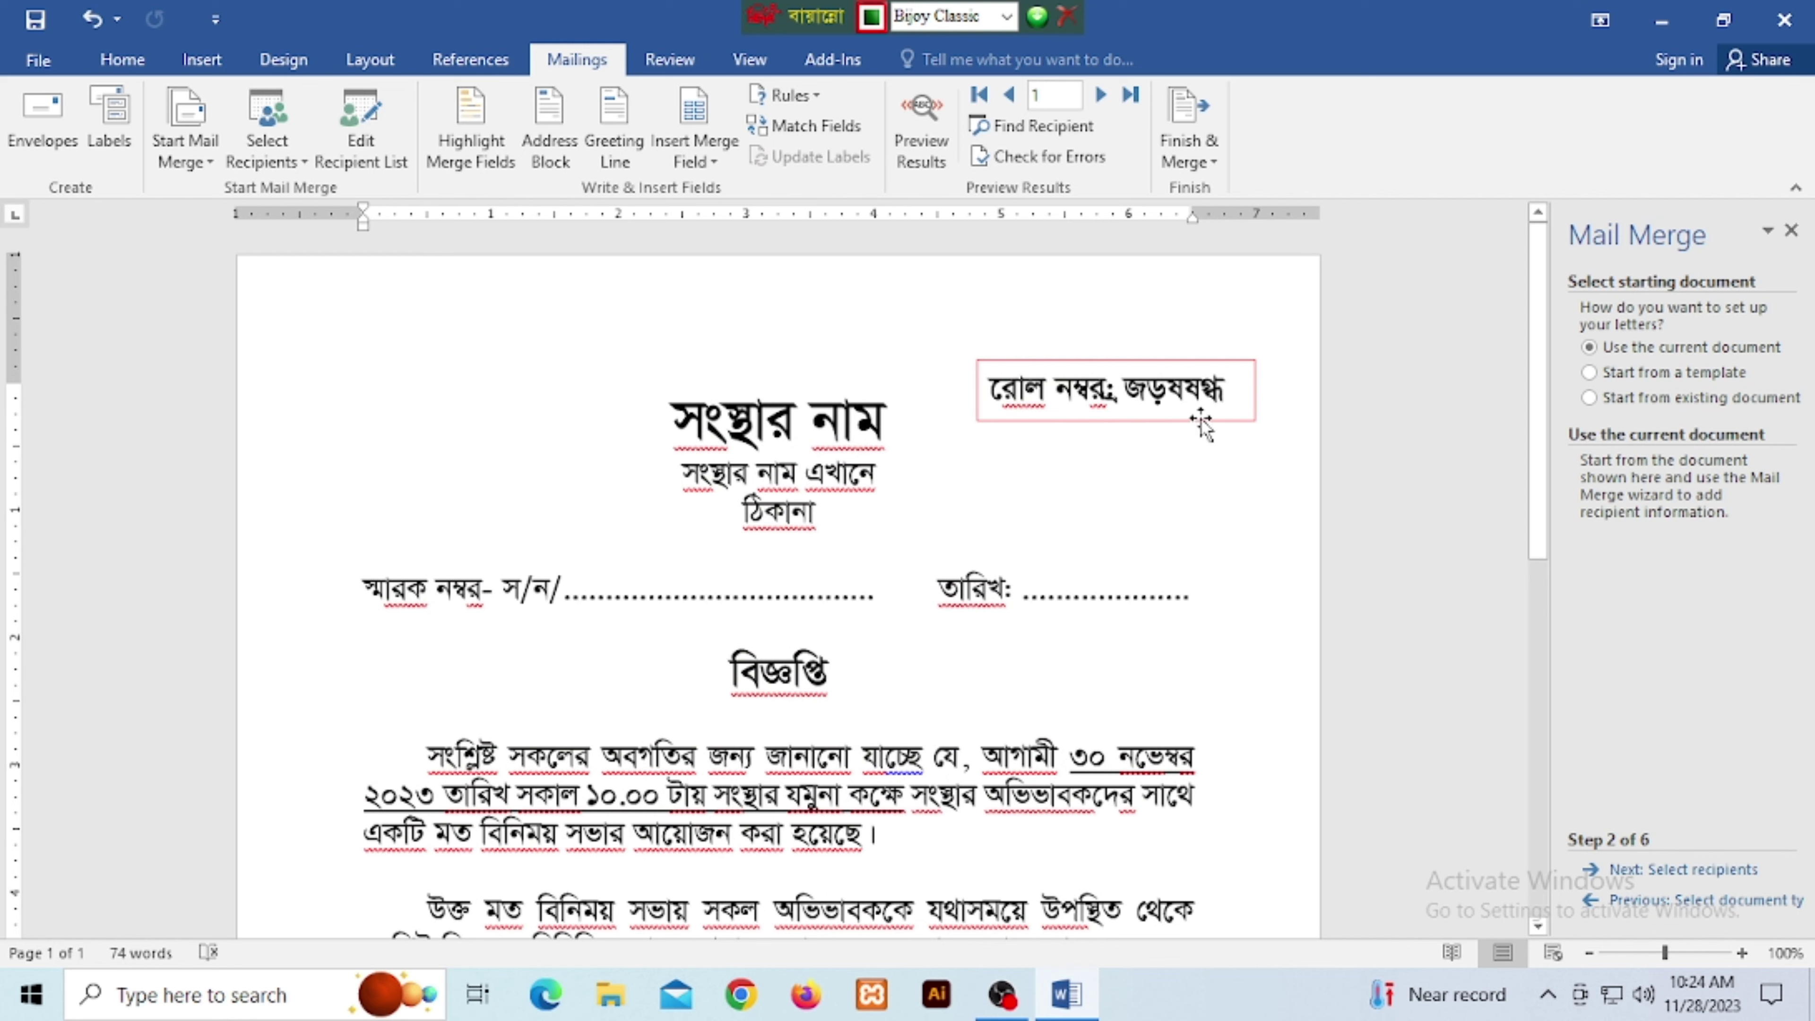
scroll(1022, 350, down, 5)
scroll(826, 664, down, 5)
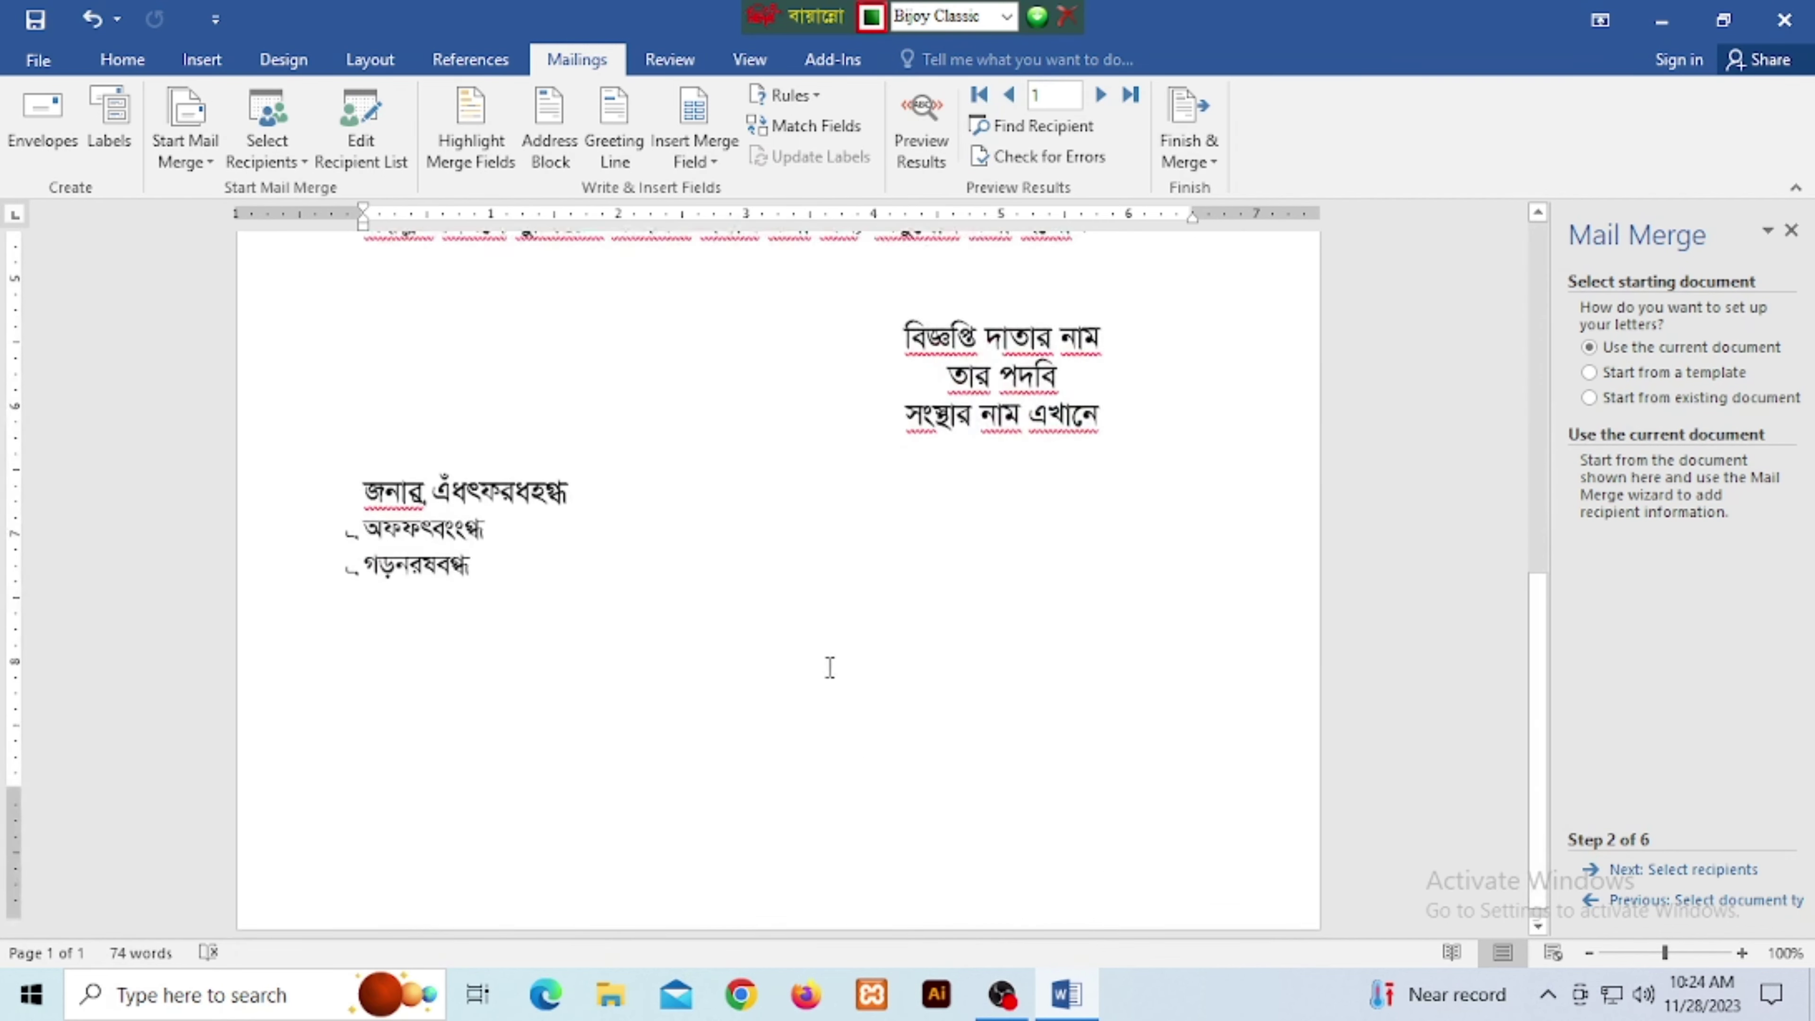
scroll(813, 646, up, 4)
scroll(813, 645, up, 4)
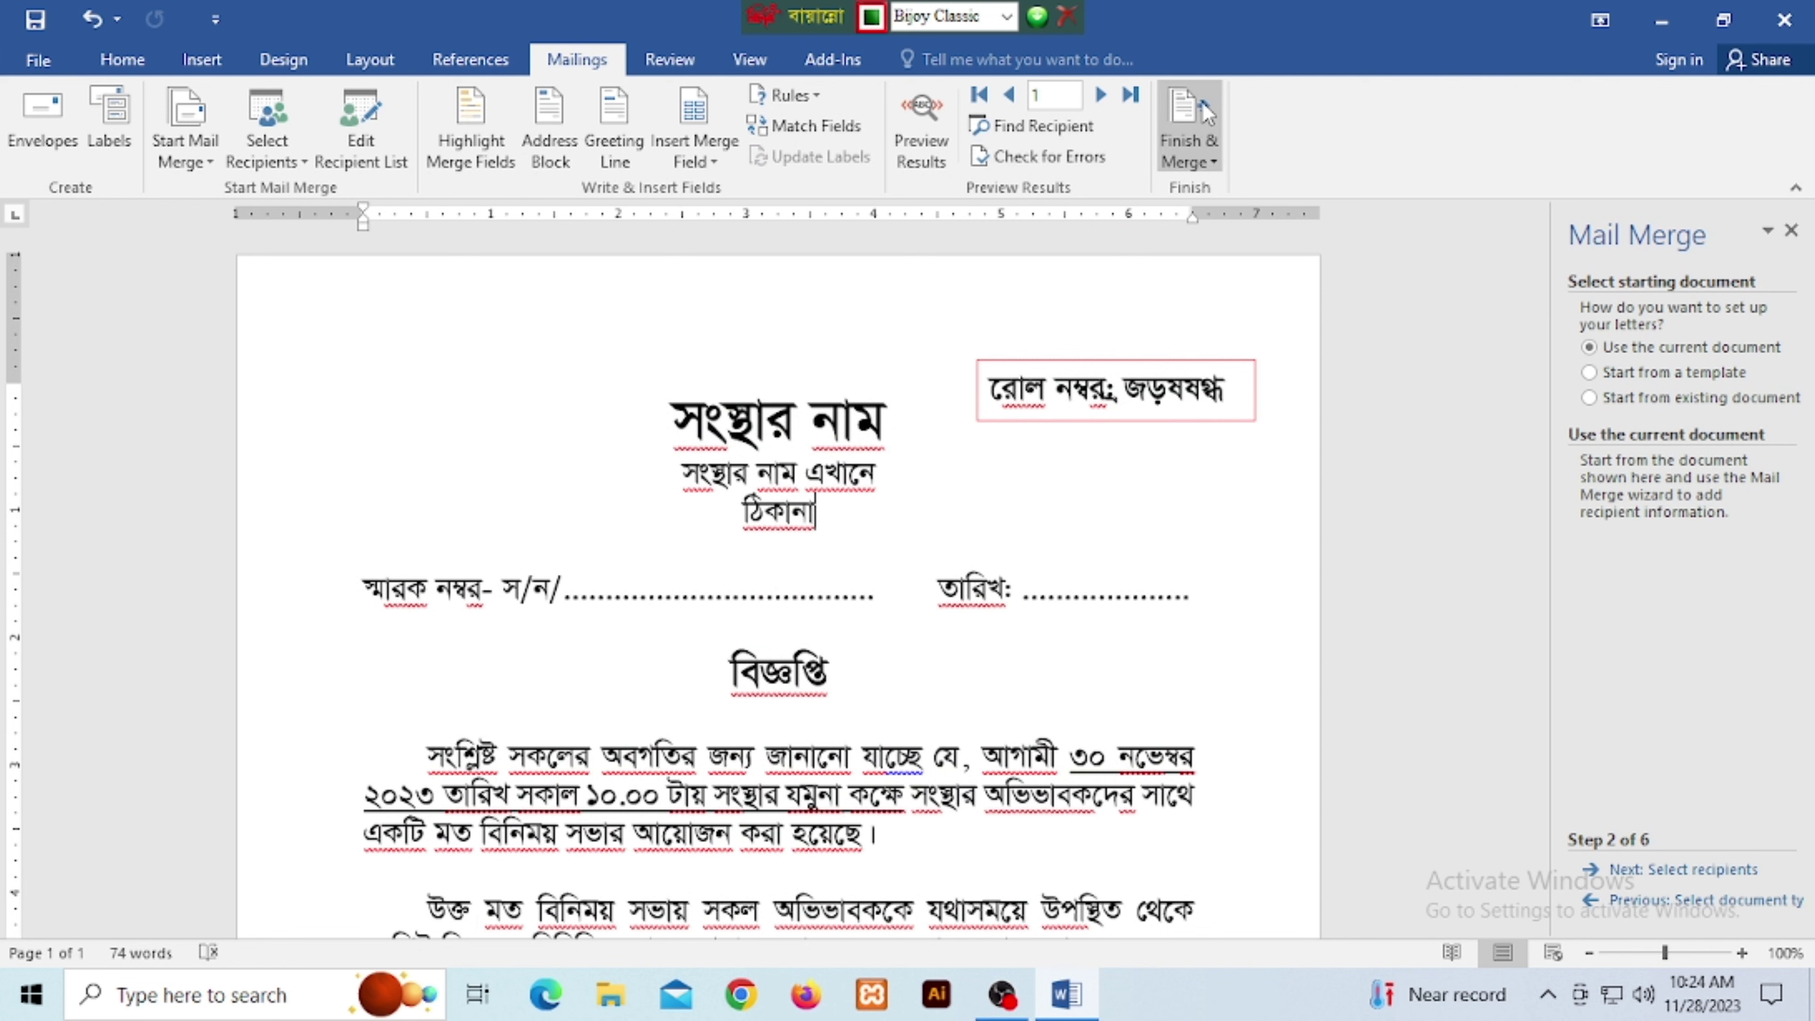
Finish the merge with Edit Individual Documents and All records selected.
click(1212, 156)
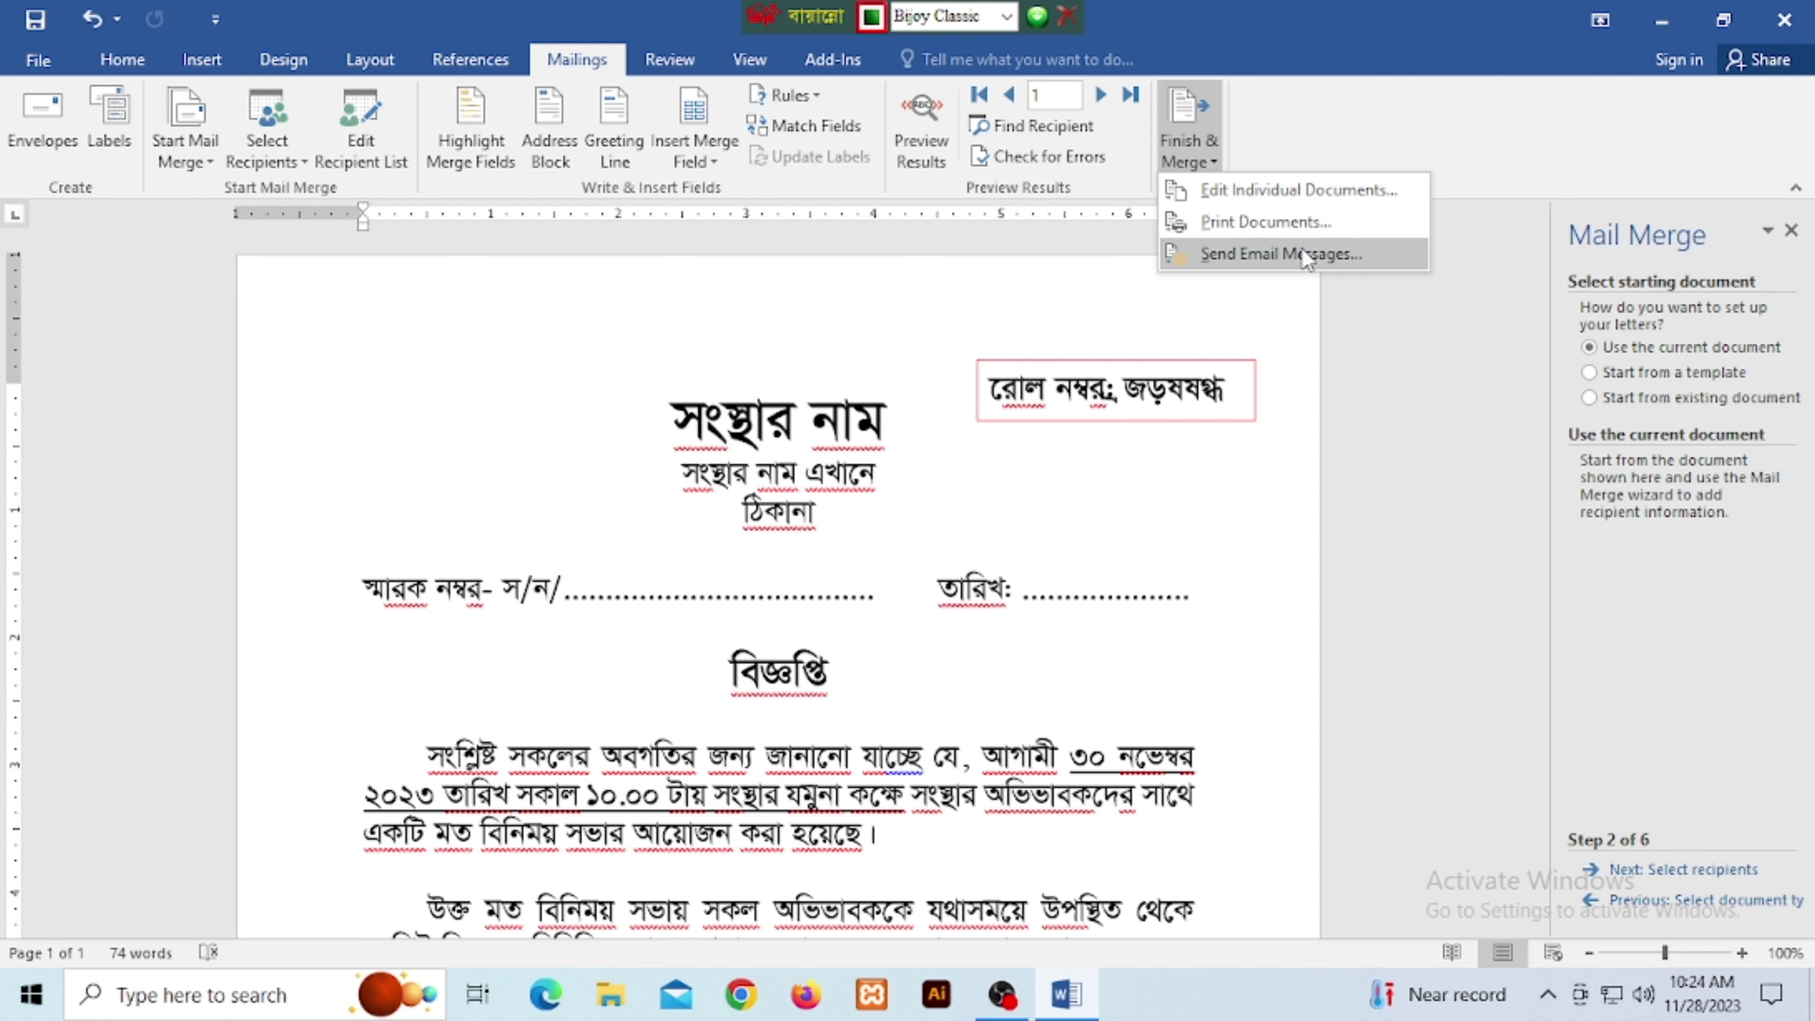
click(1230, 191)
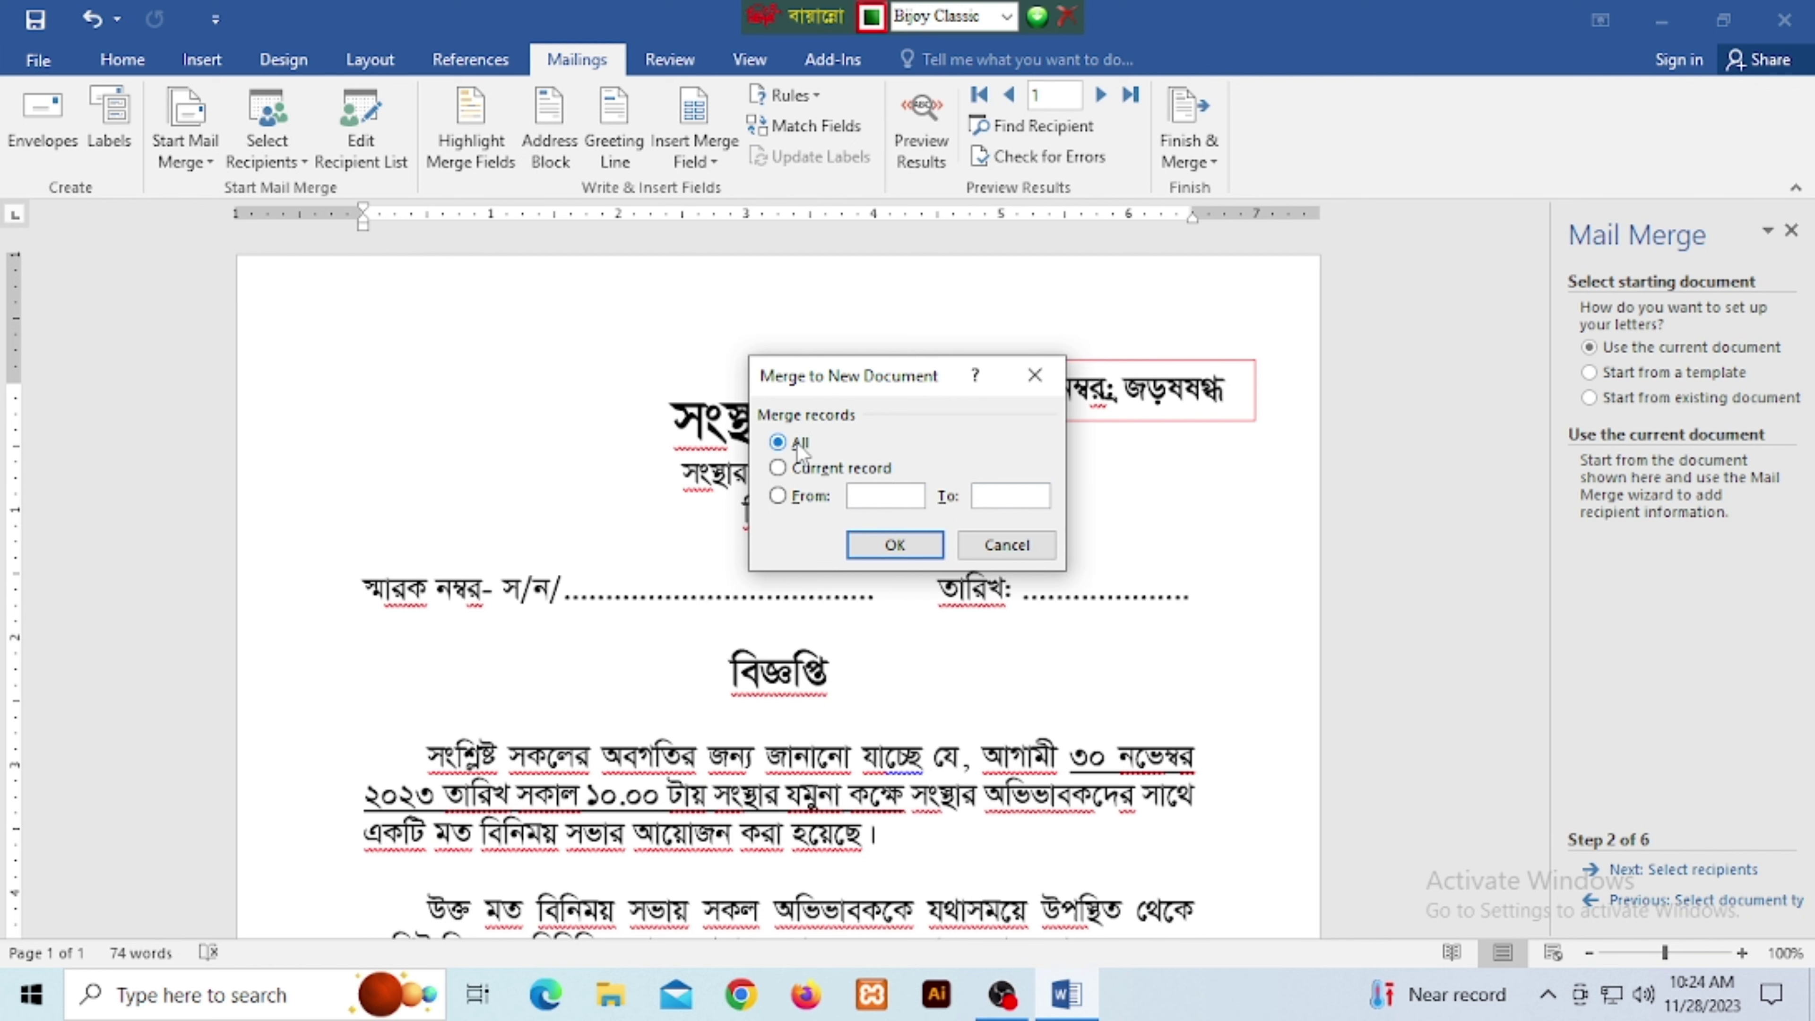
click(895, 547)
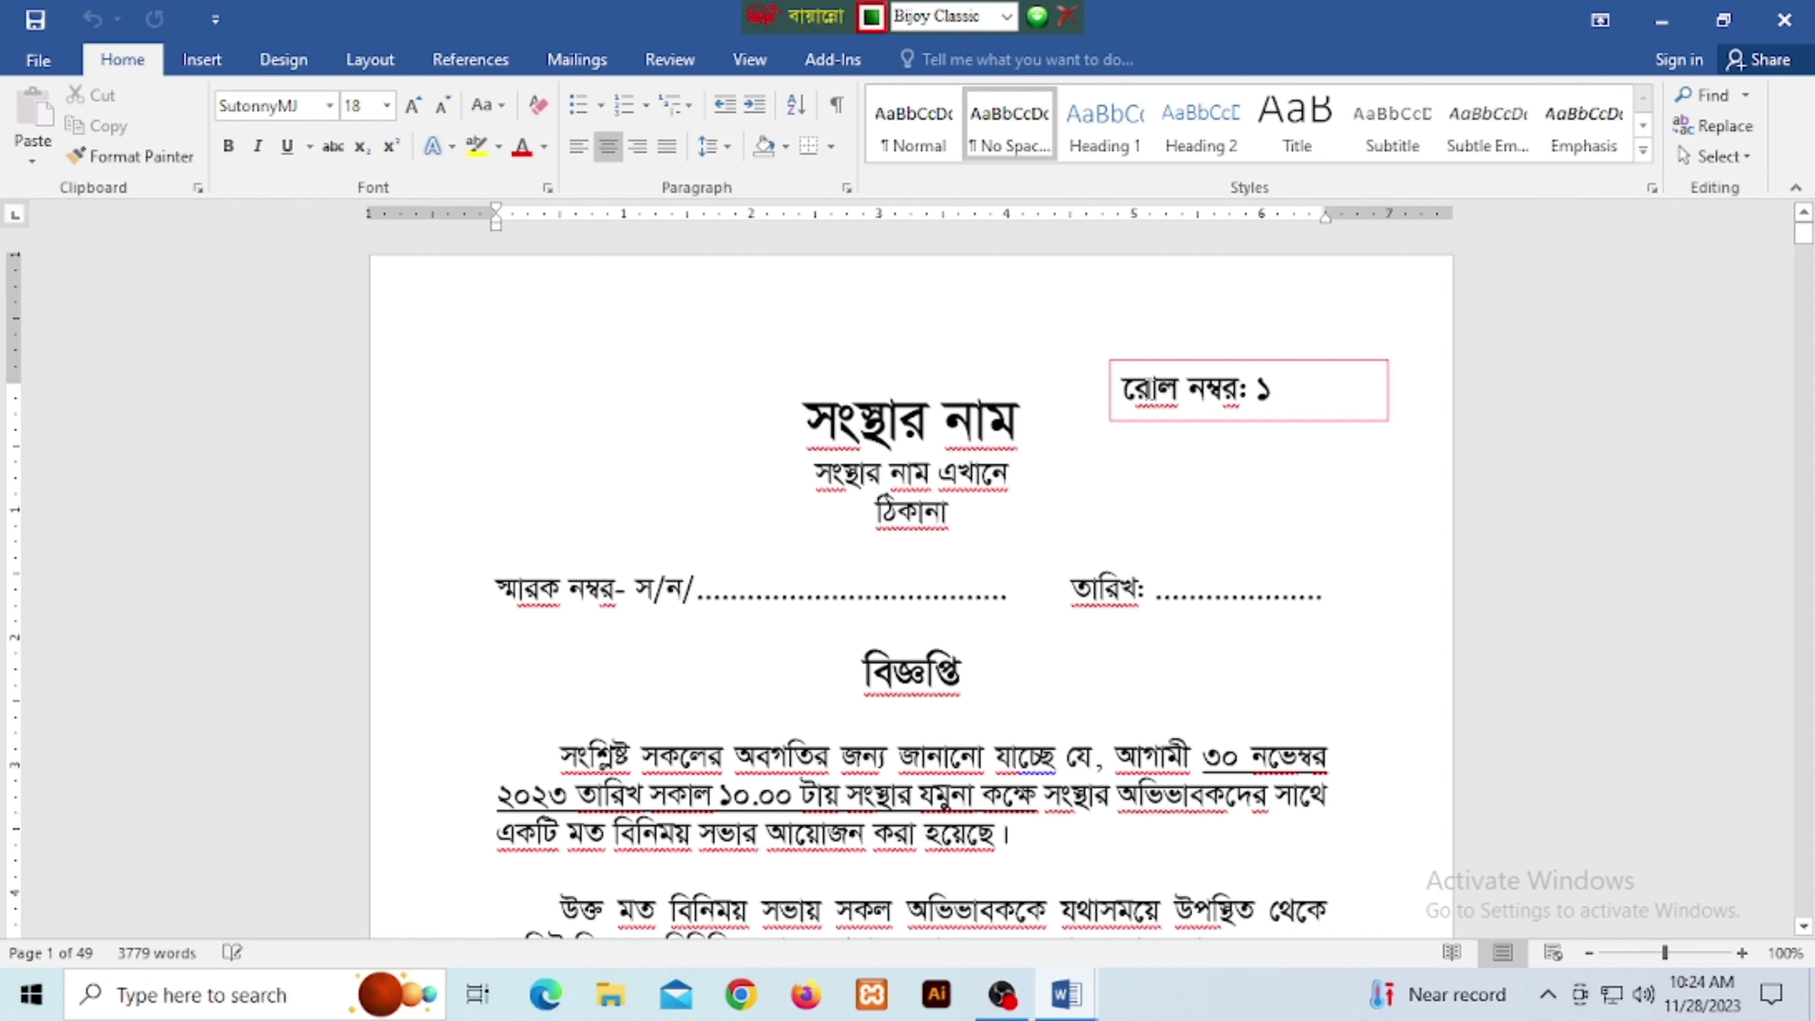
Check the roll number and guardian name on the first merged letter.
click(1225, 386)
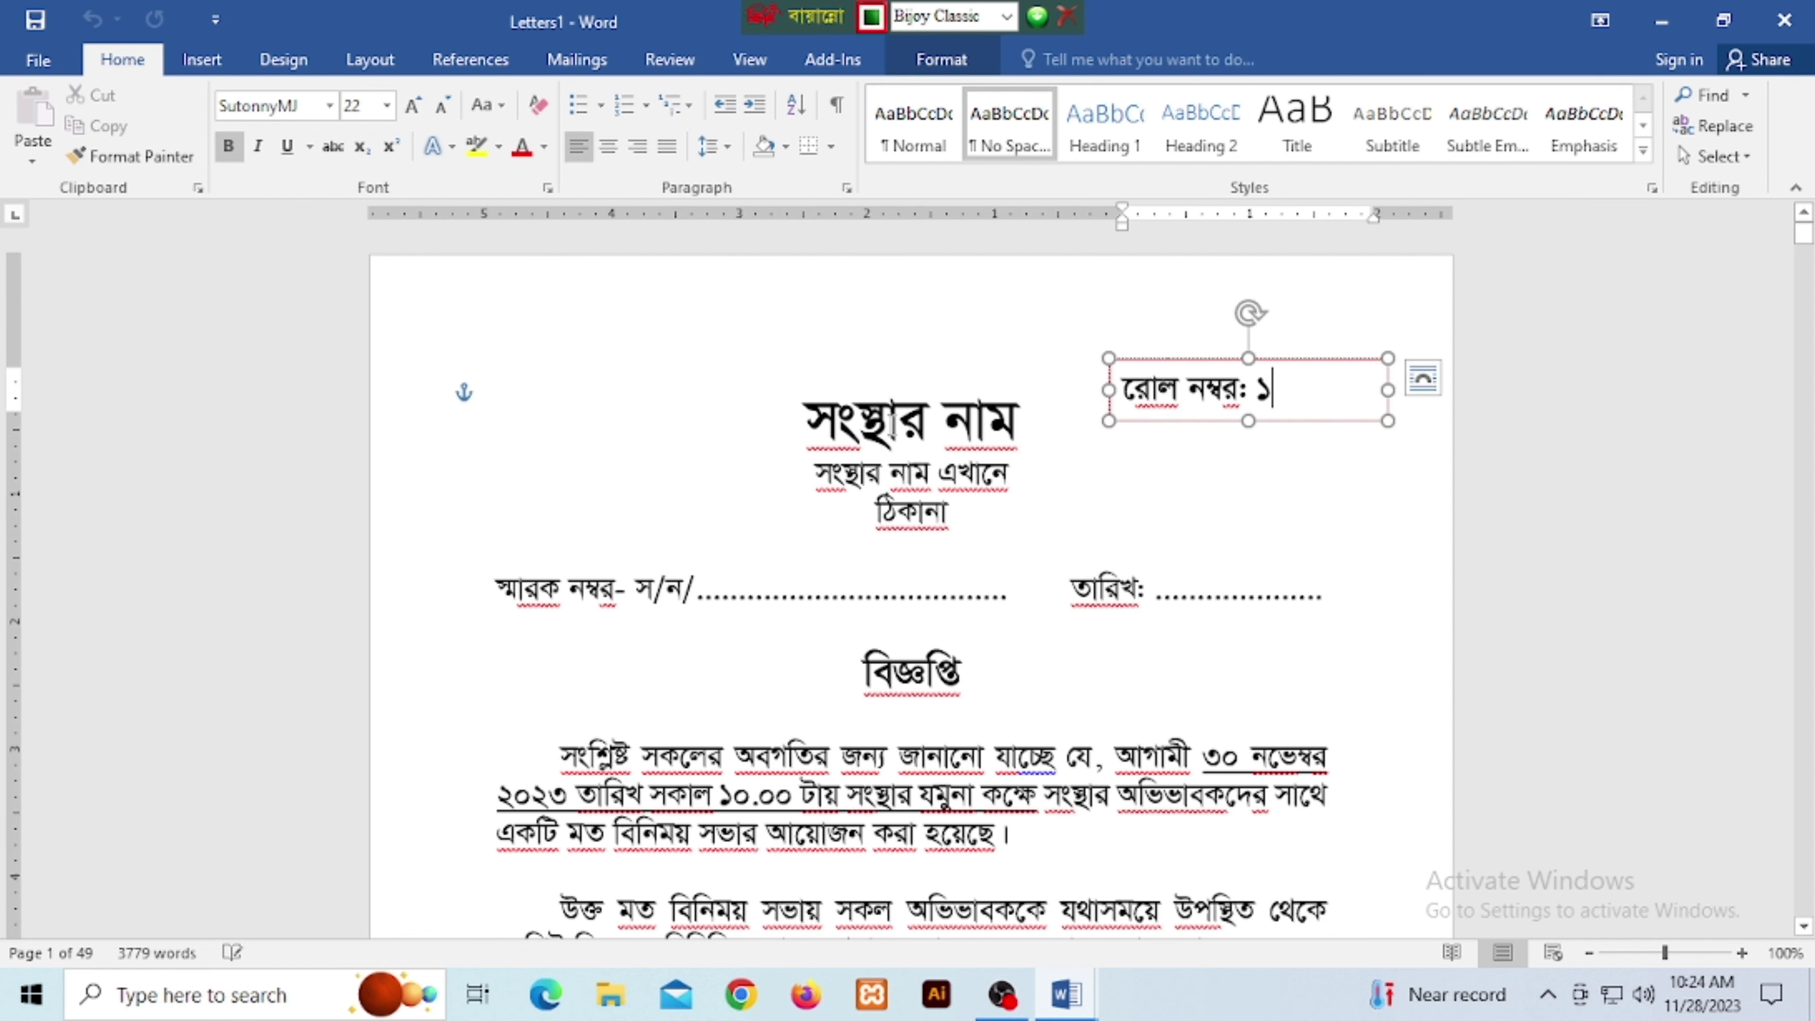
scroll(676, 507, down, 3)
scroll(716, 646, down, 1)
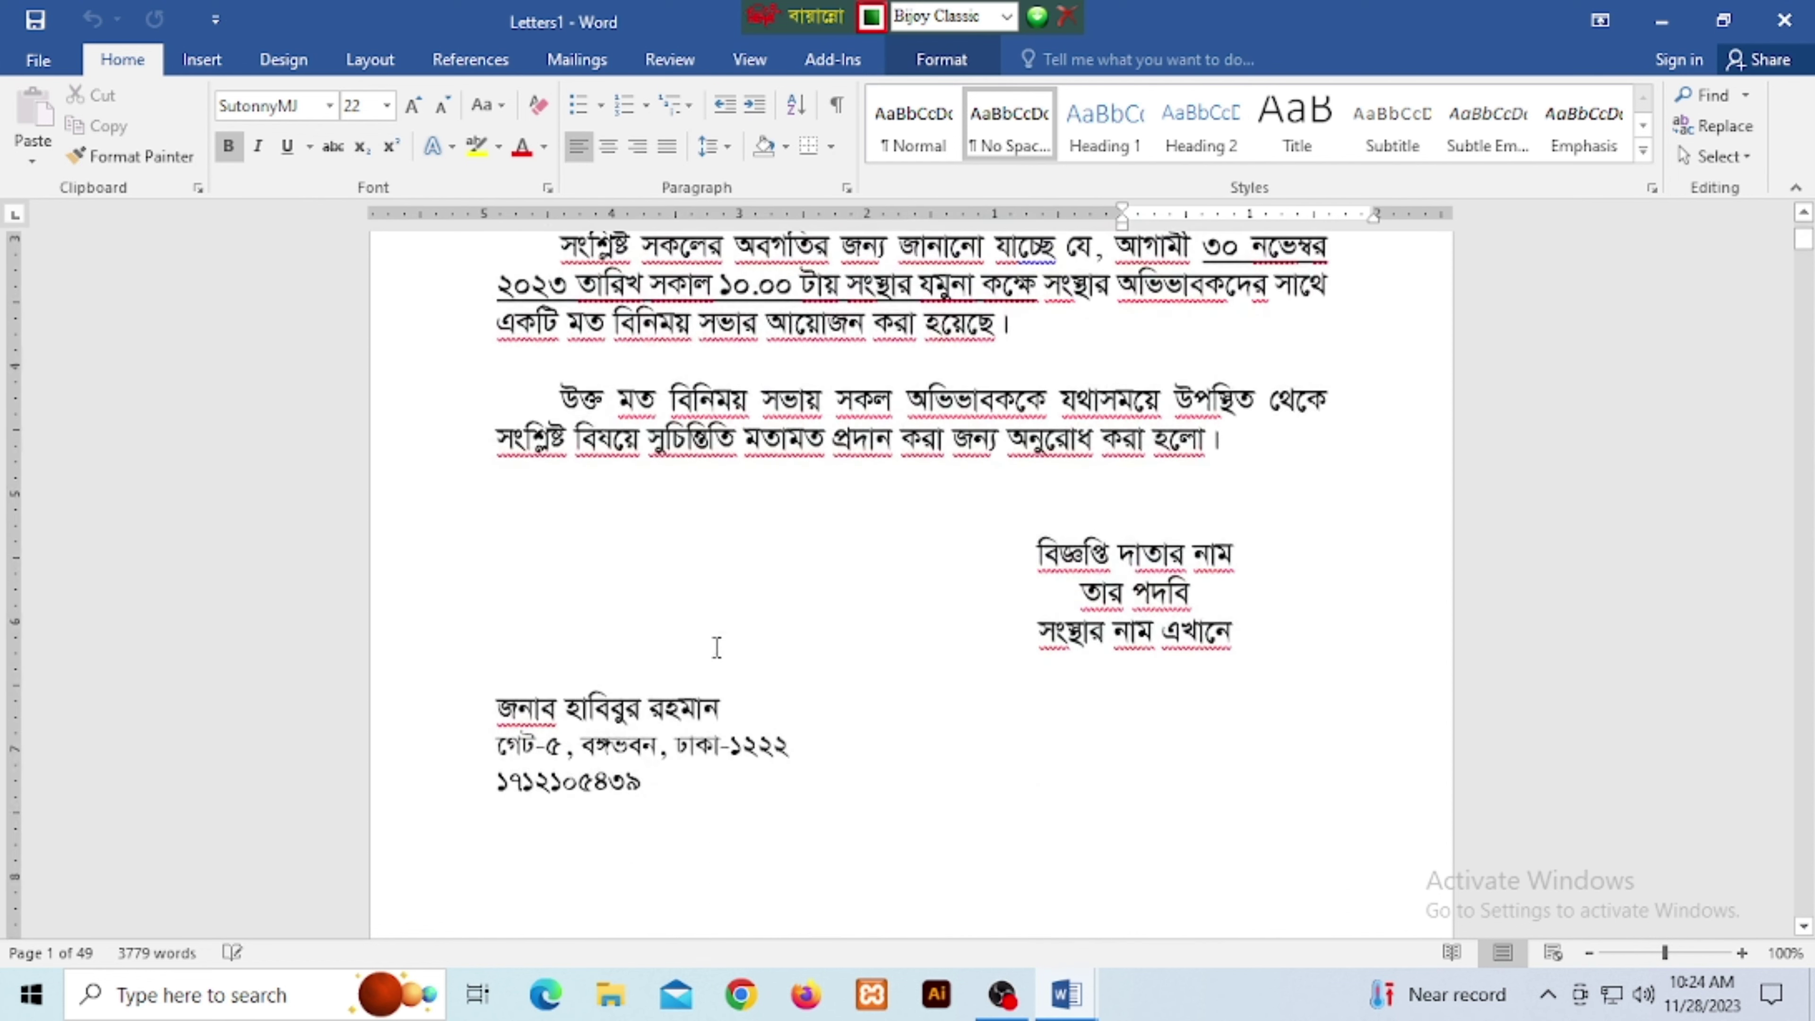
drag(497, 707, 743, 709)
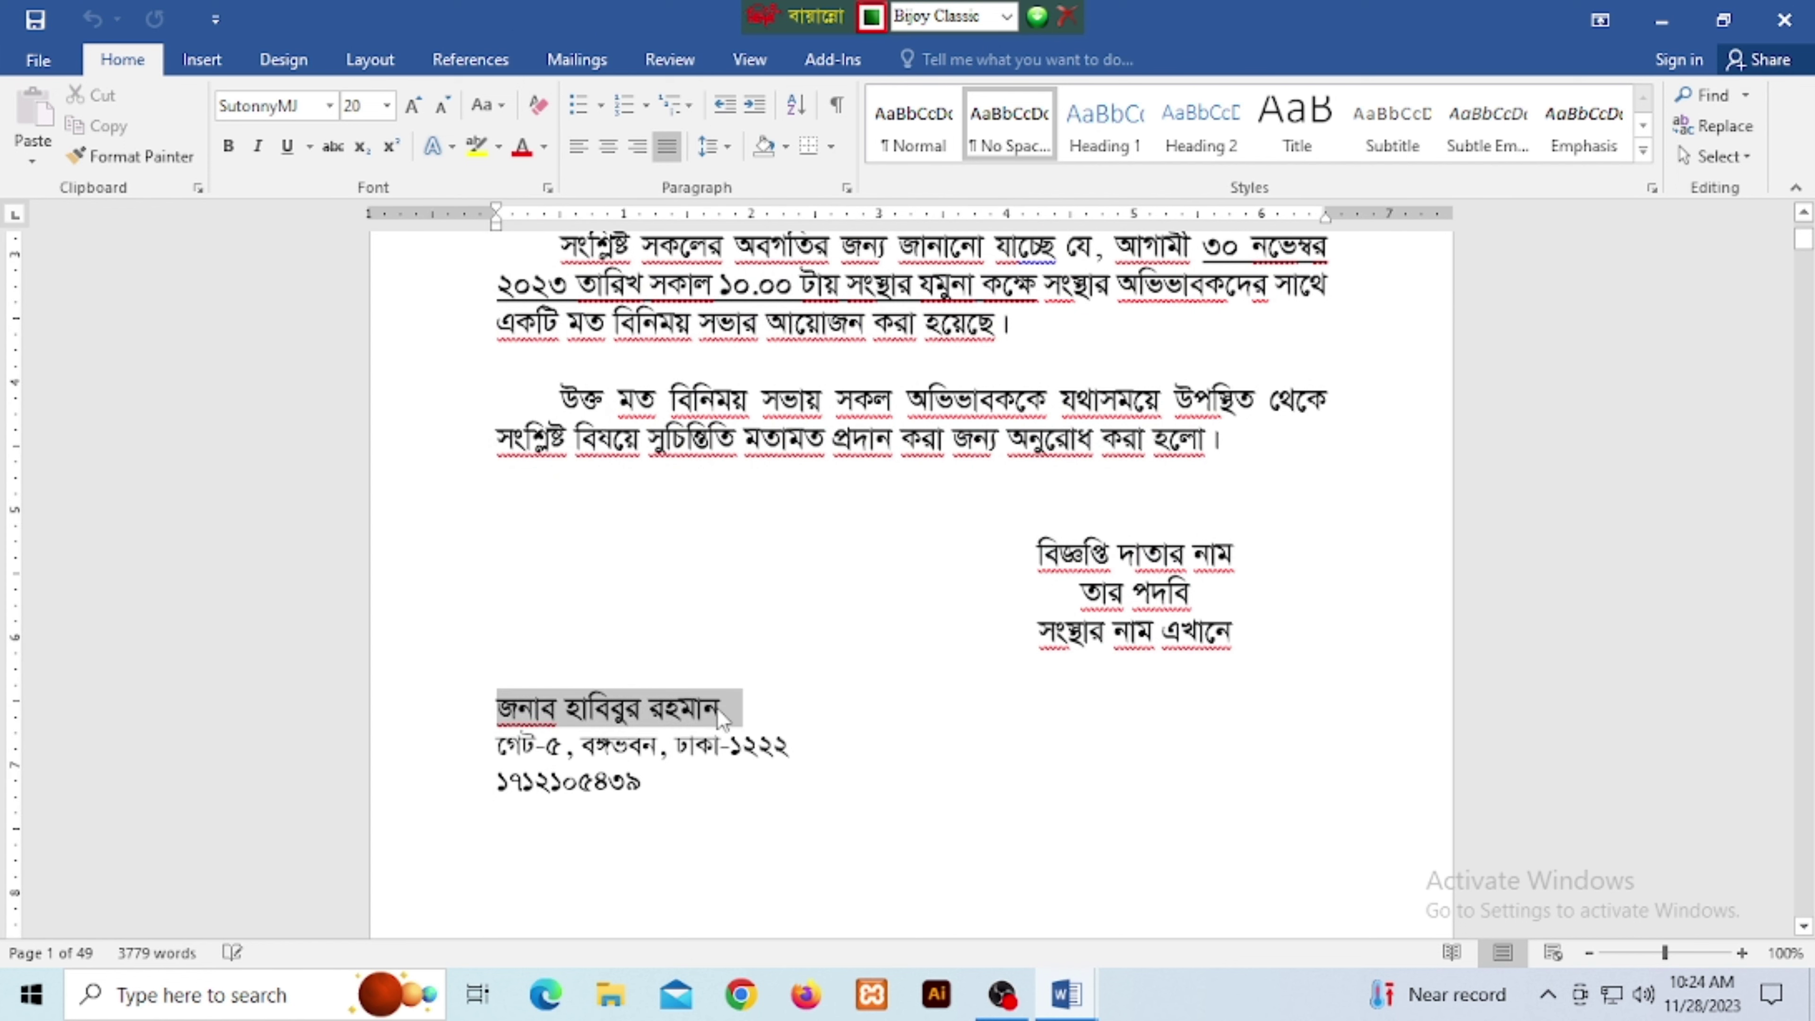
click(646, 779)
scroll(814, 733, up, 5)
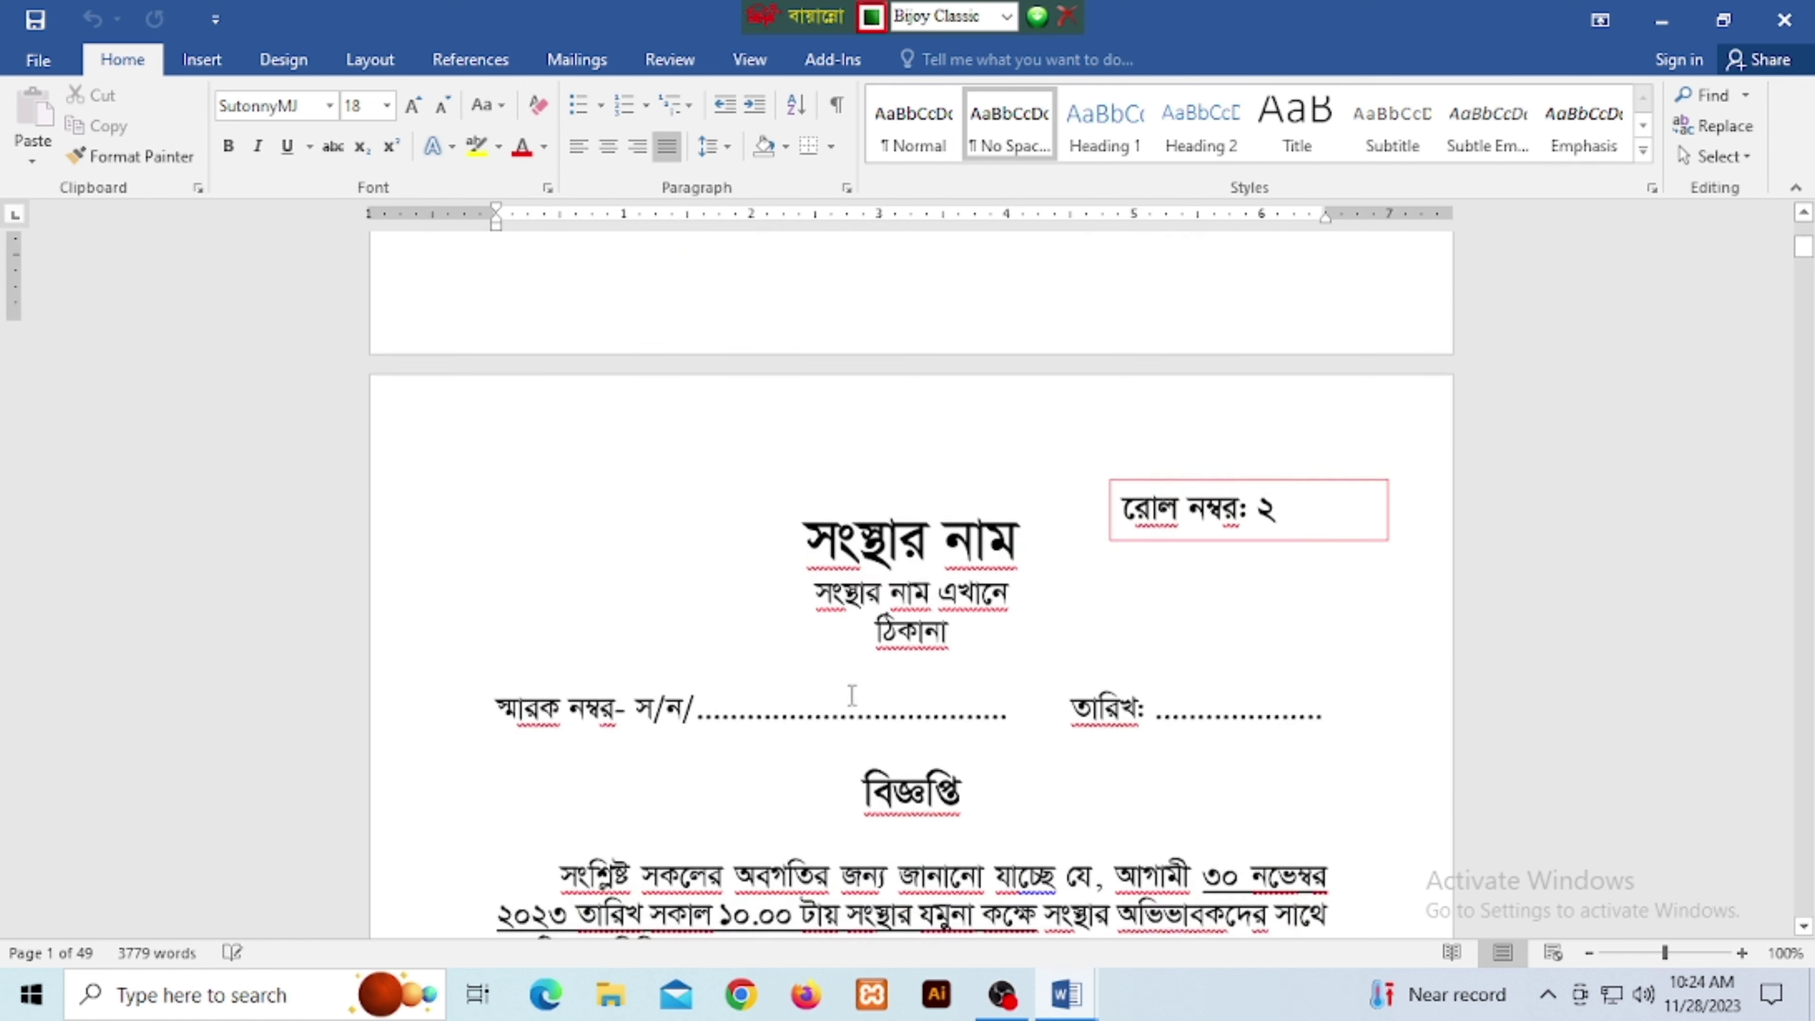
Check the second letter's roll number and guardian name, then minimise both Word windows.
click(1229, 475)
scroll(1175, 557, down, 3)
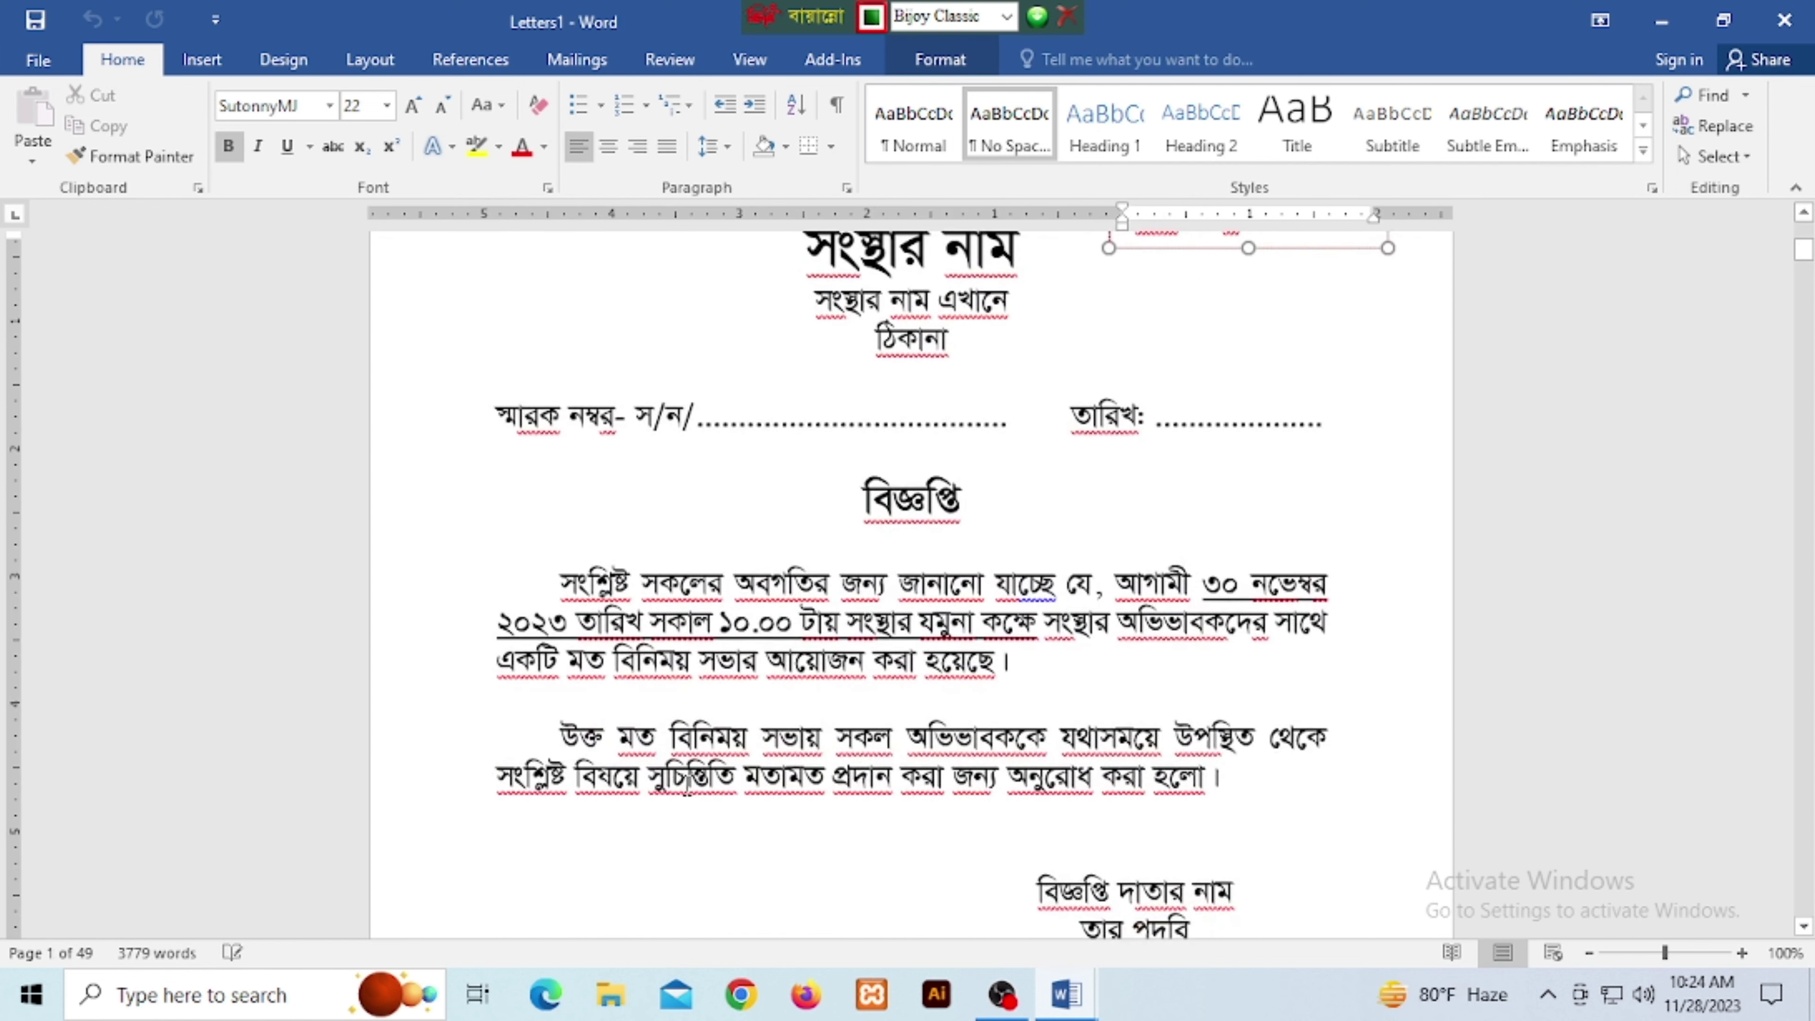
scroll(638, 678, down, 2)
drag(638, 677, 825, 665)
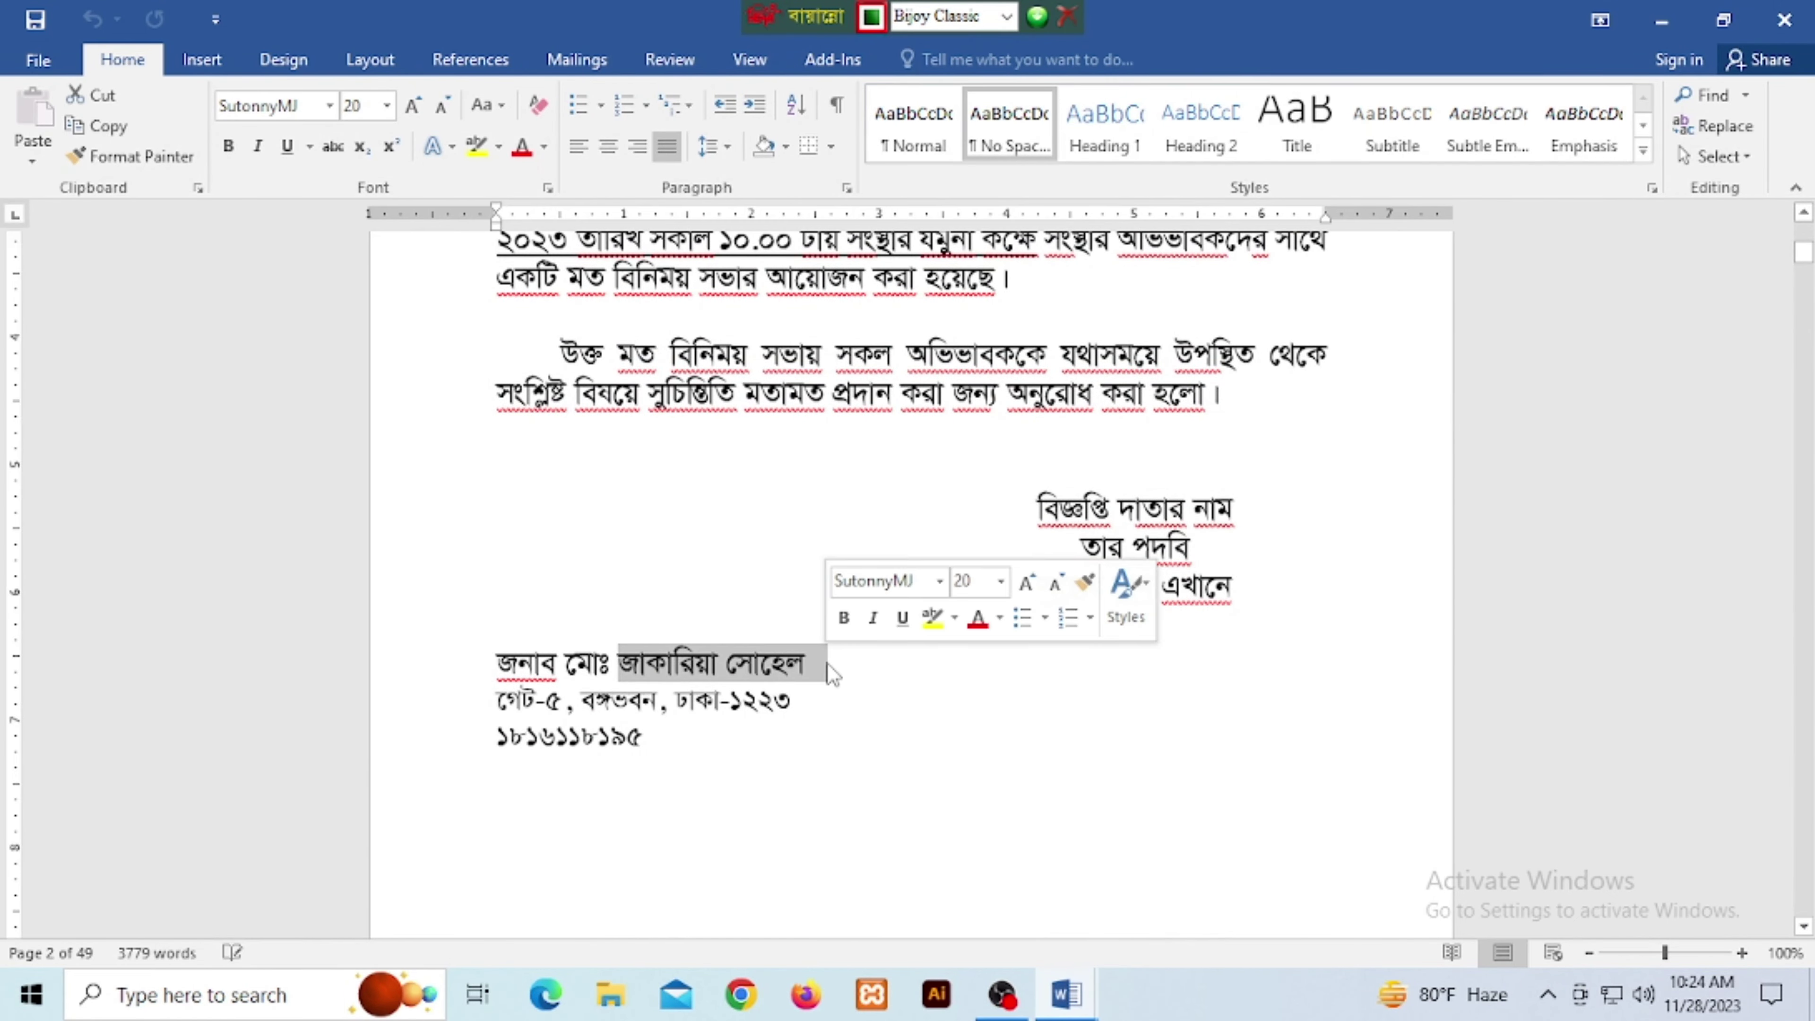
click(1661, 20)
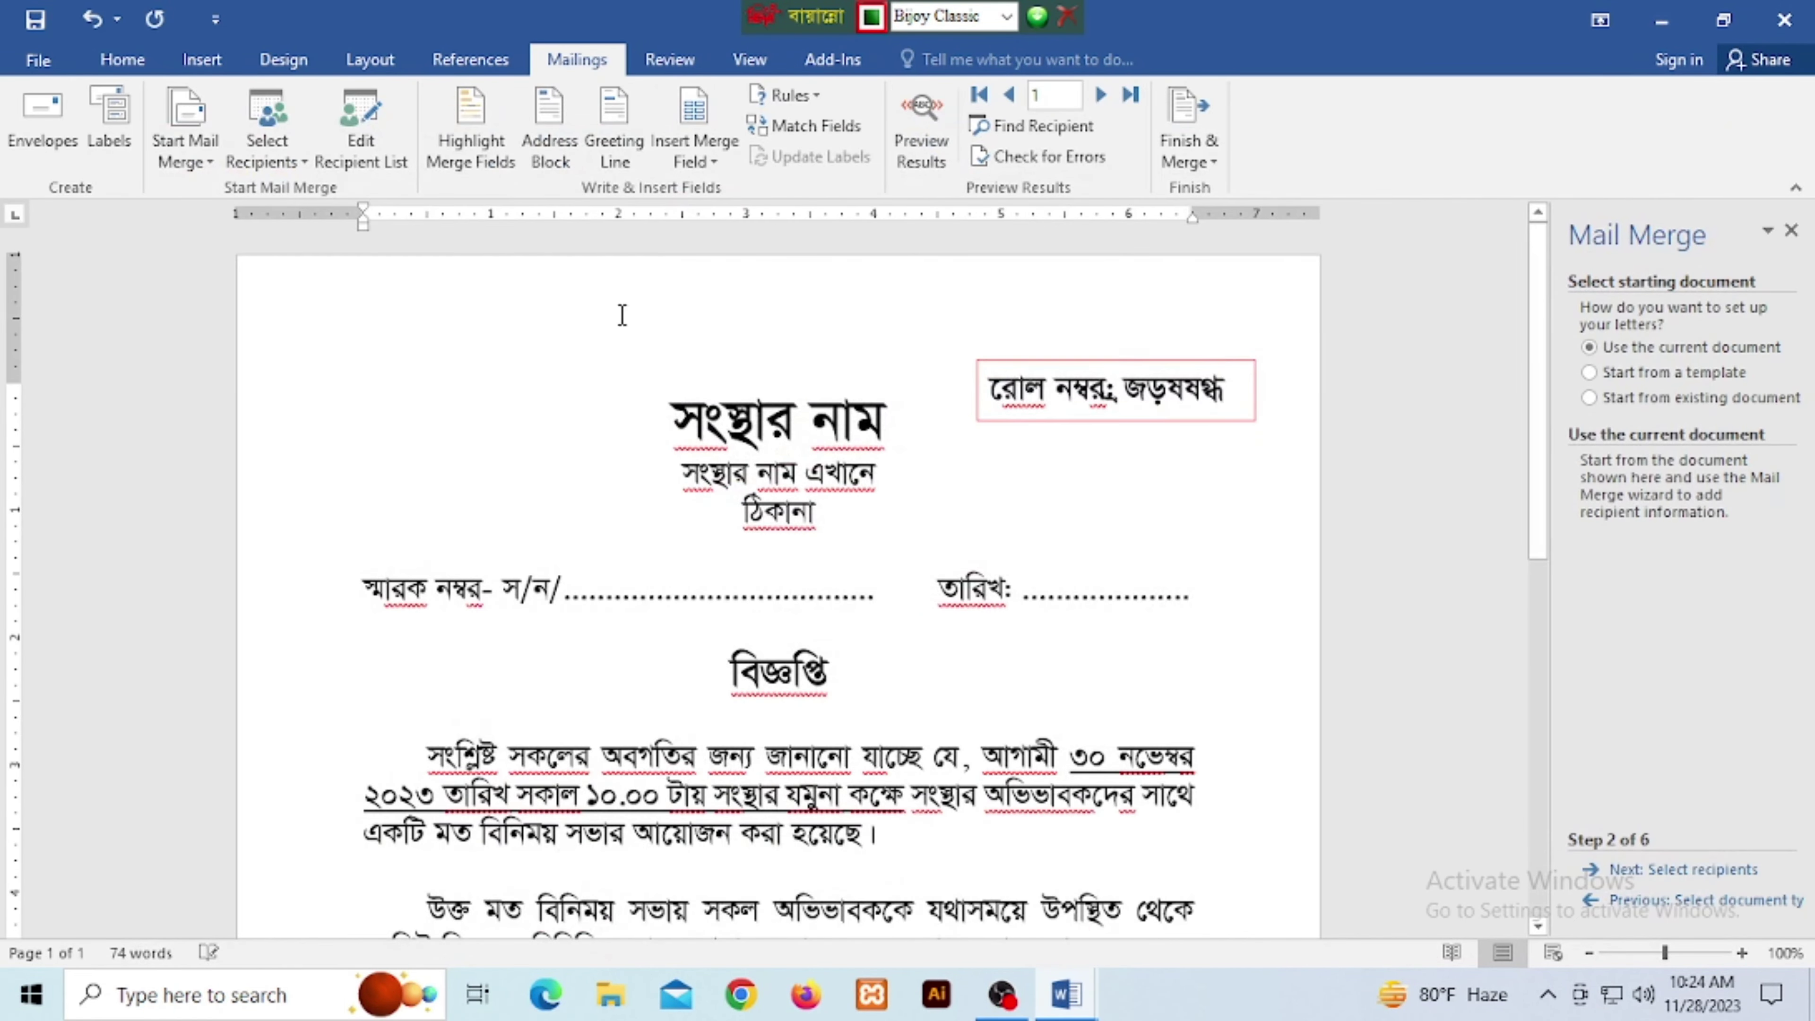
click(1661, 21)
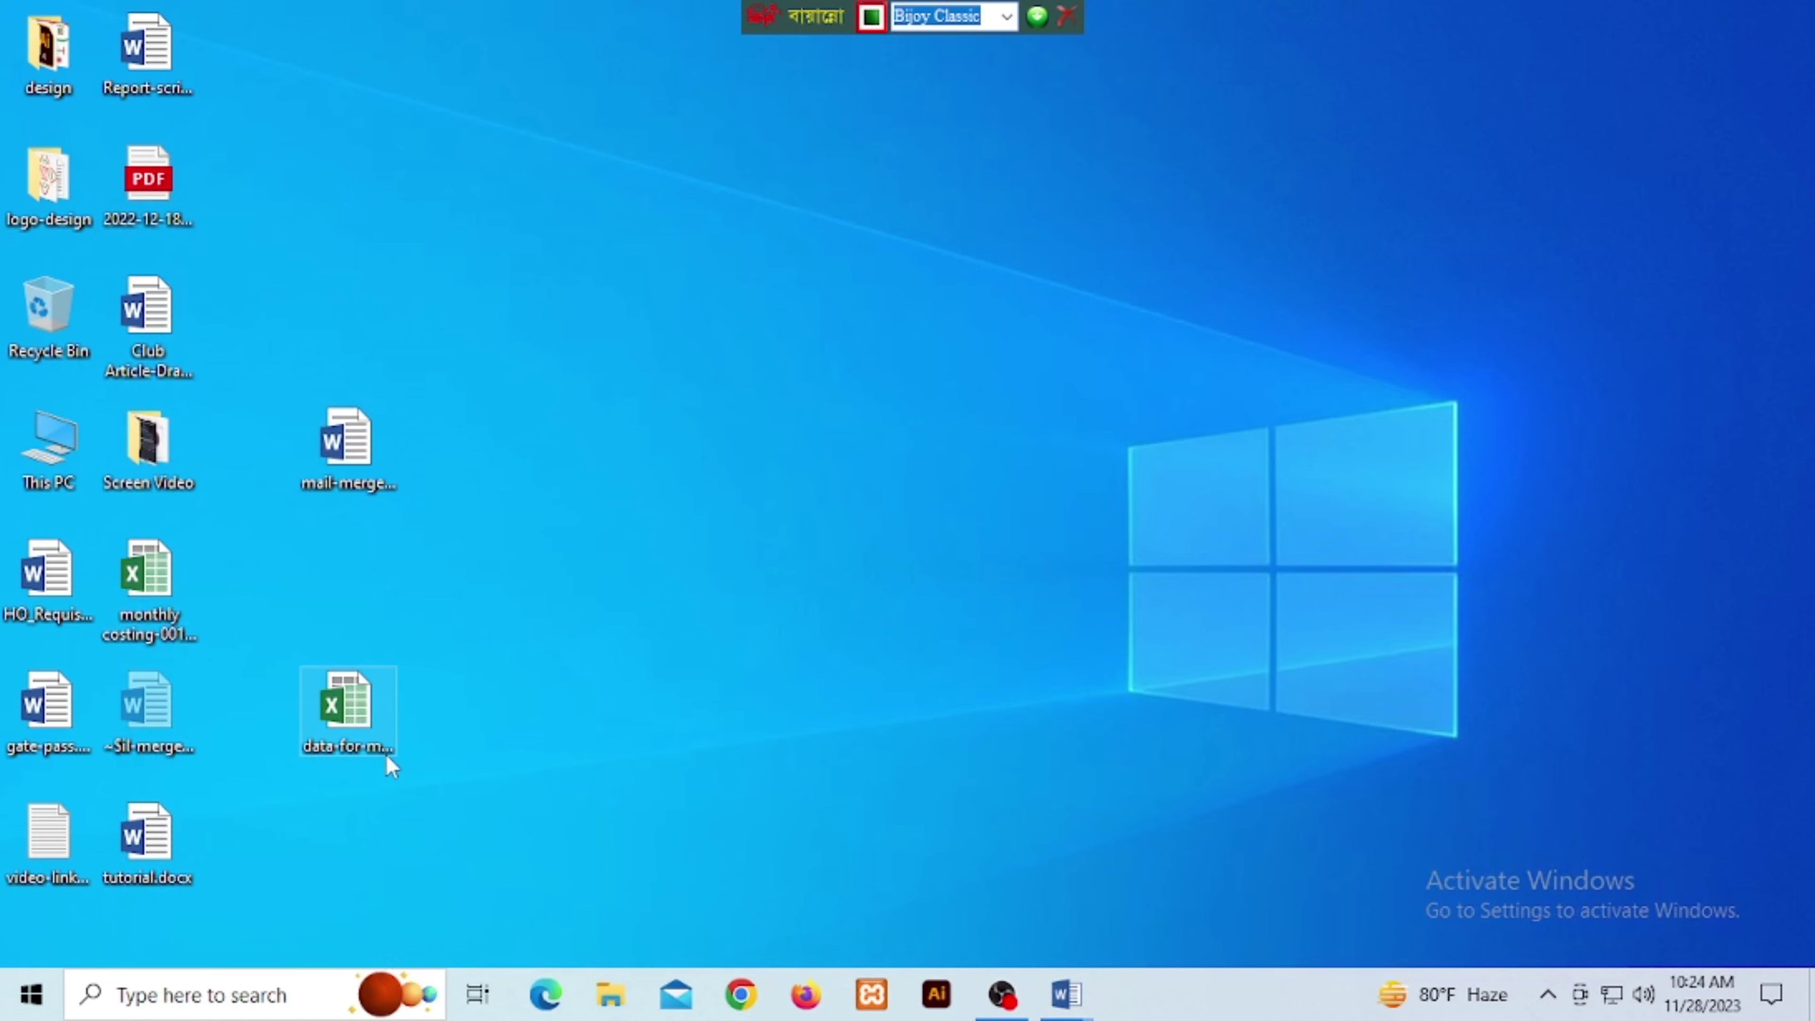
Open data-for-mail-merge.xlsx read-only and check the student names in rows 5 and 36.
double_click(358, 710)
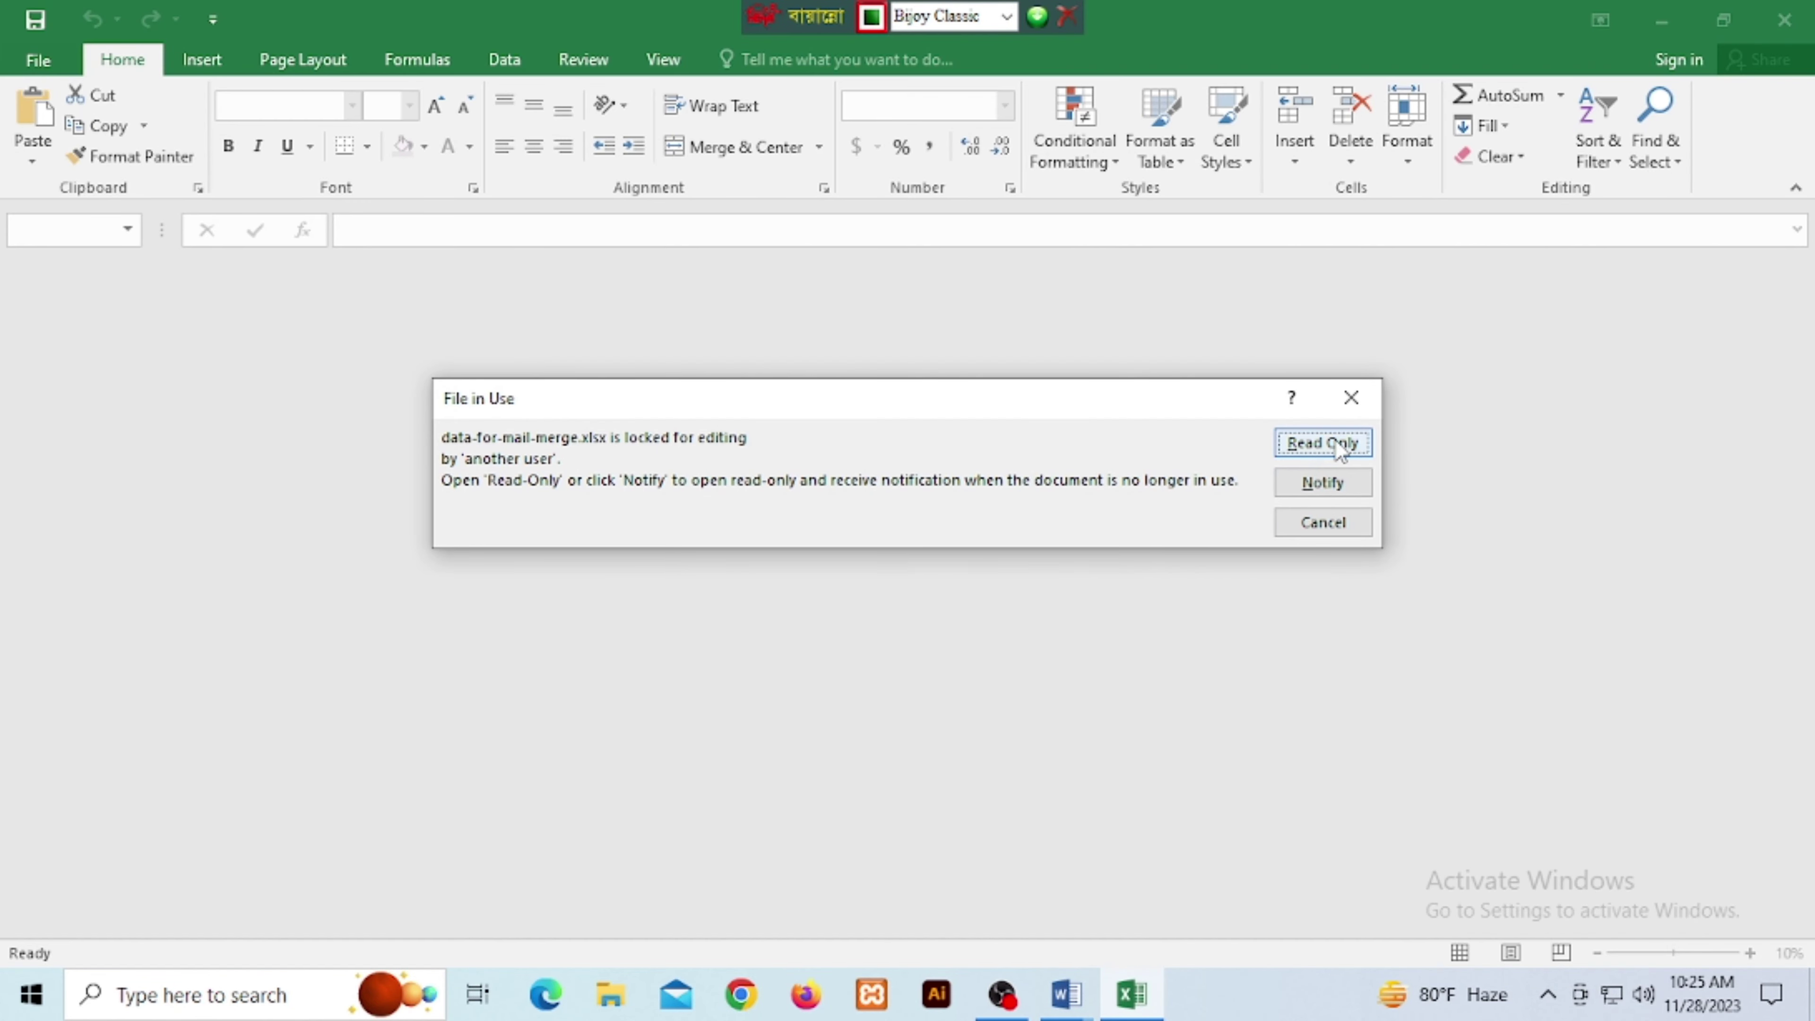
click(1322, 442)
click(339, 553)
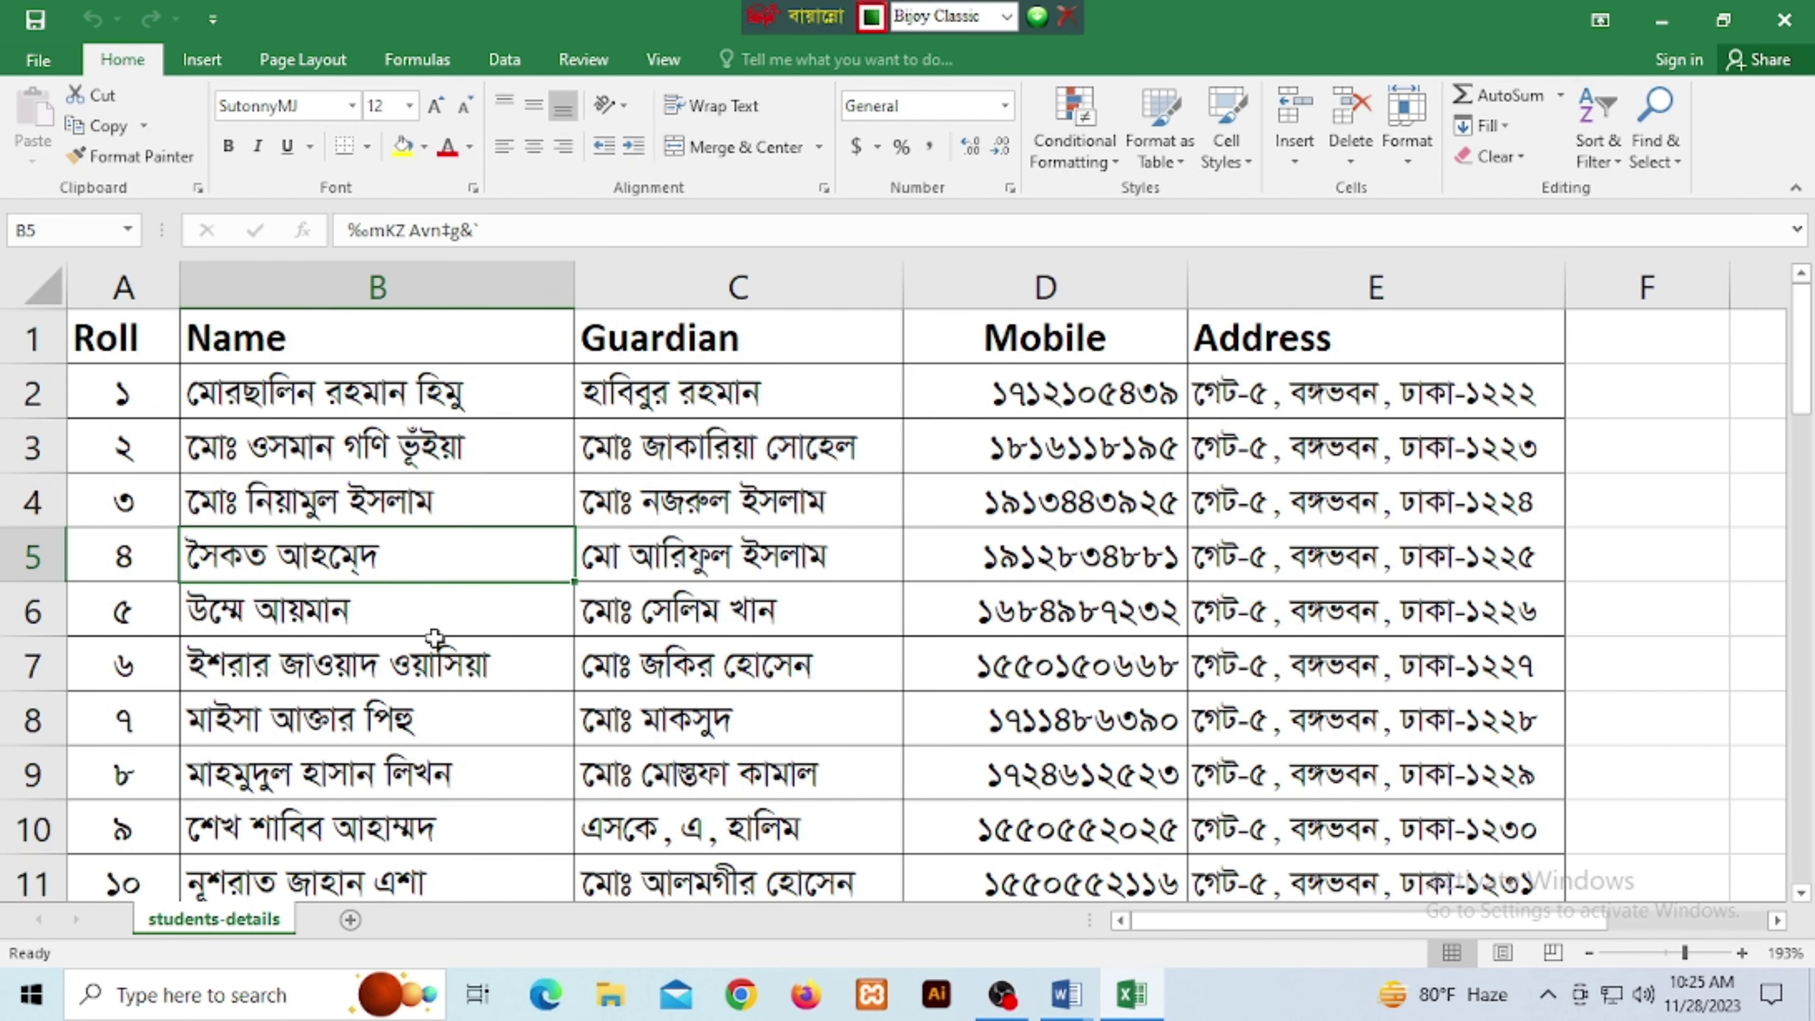
scroll(433, 638, down, 10)
click(257, 551)
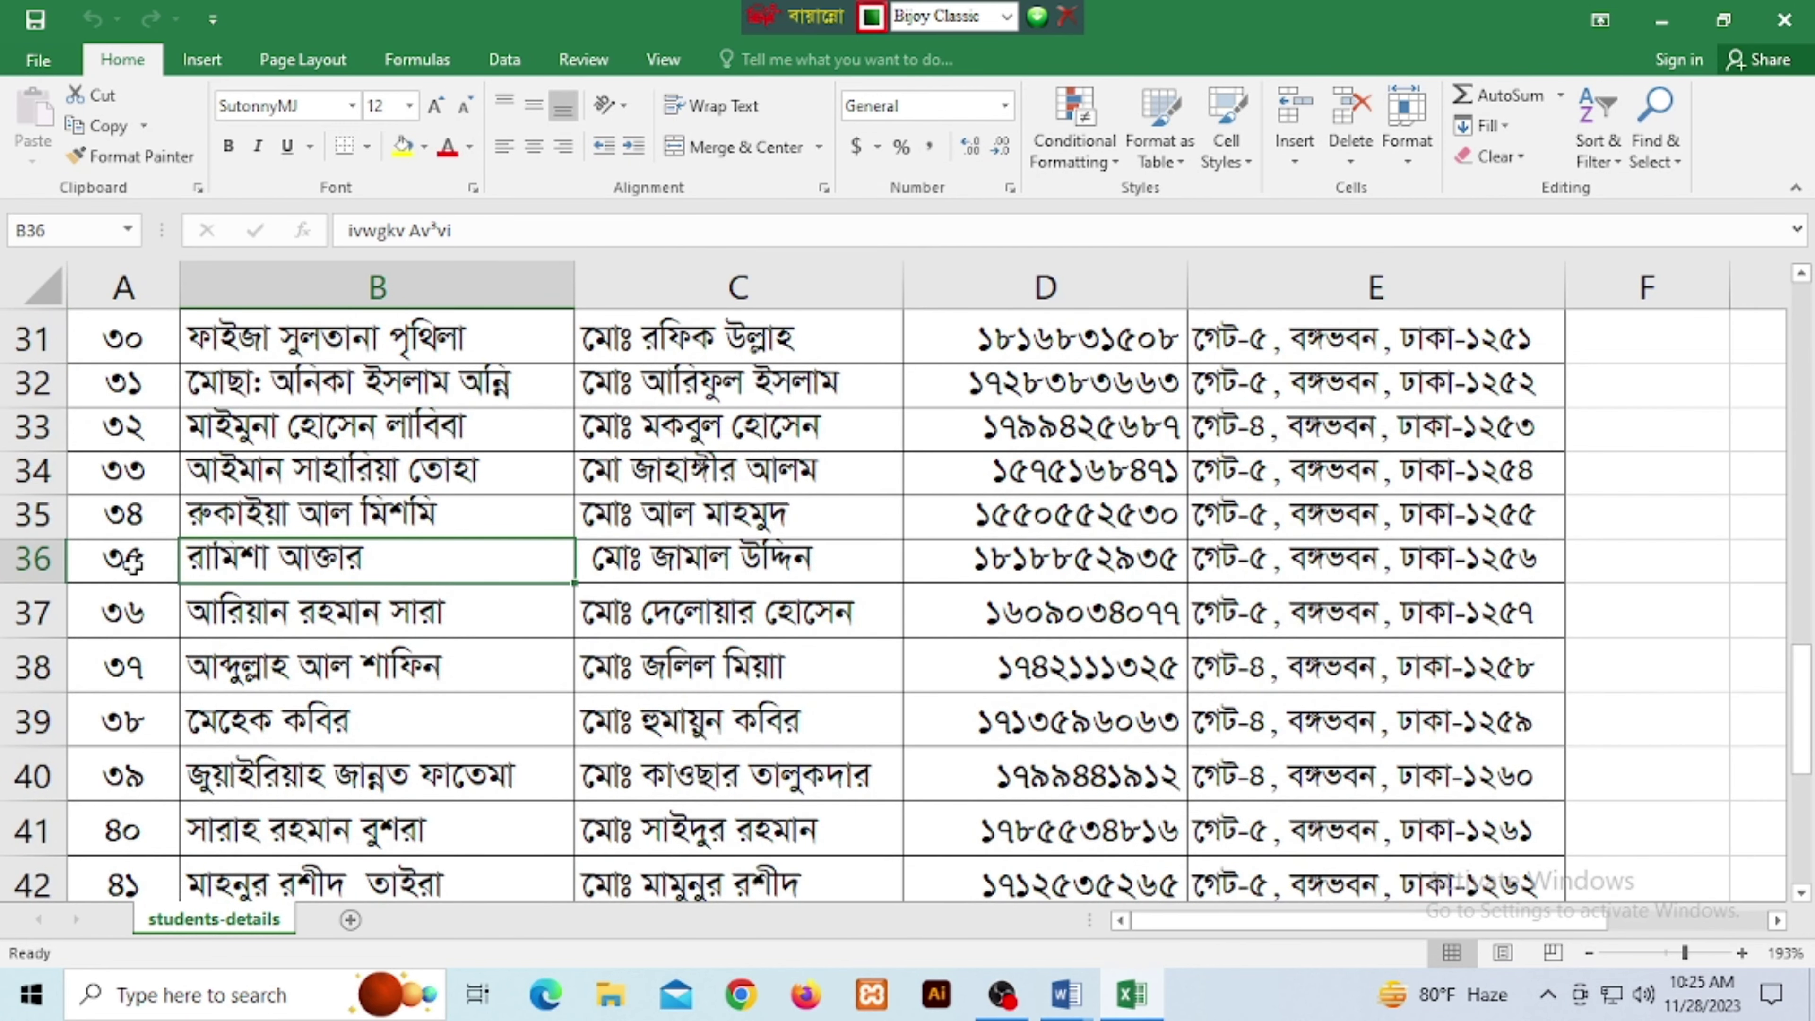
click(1066, 994)
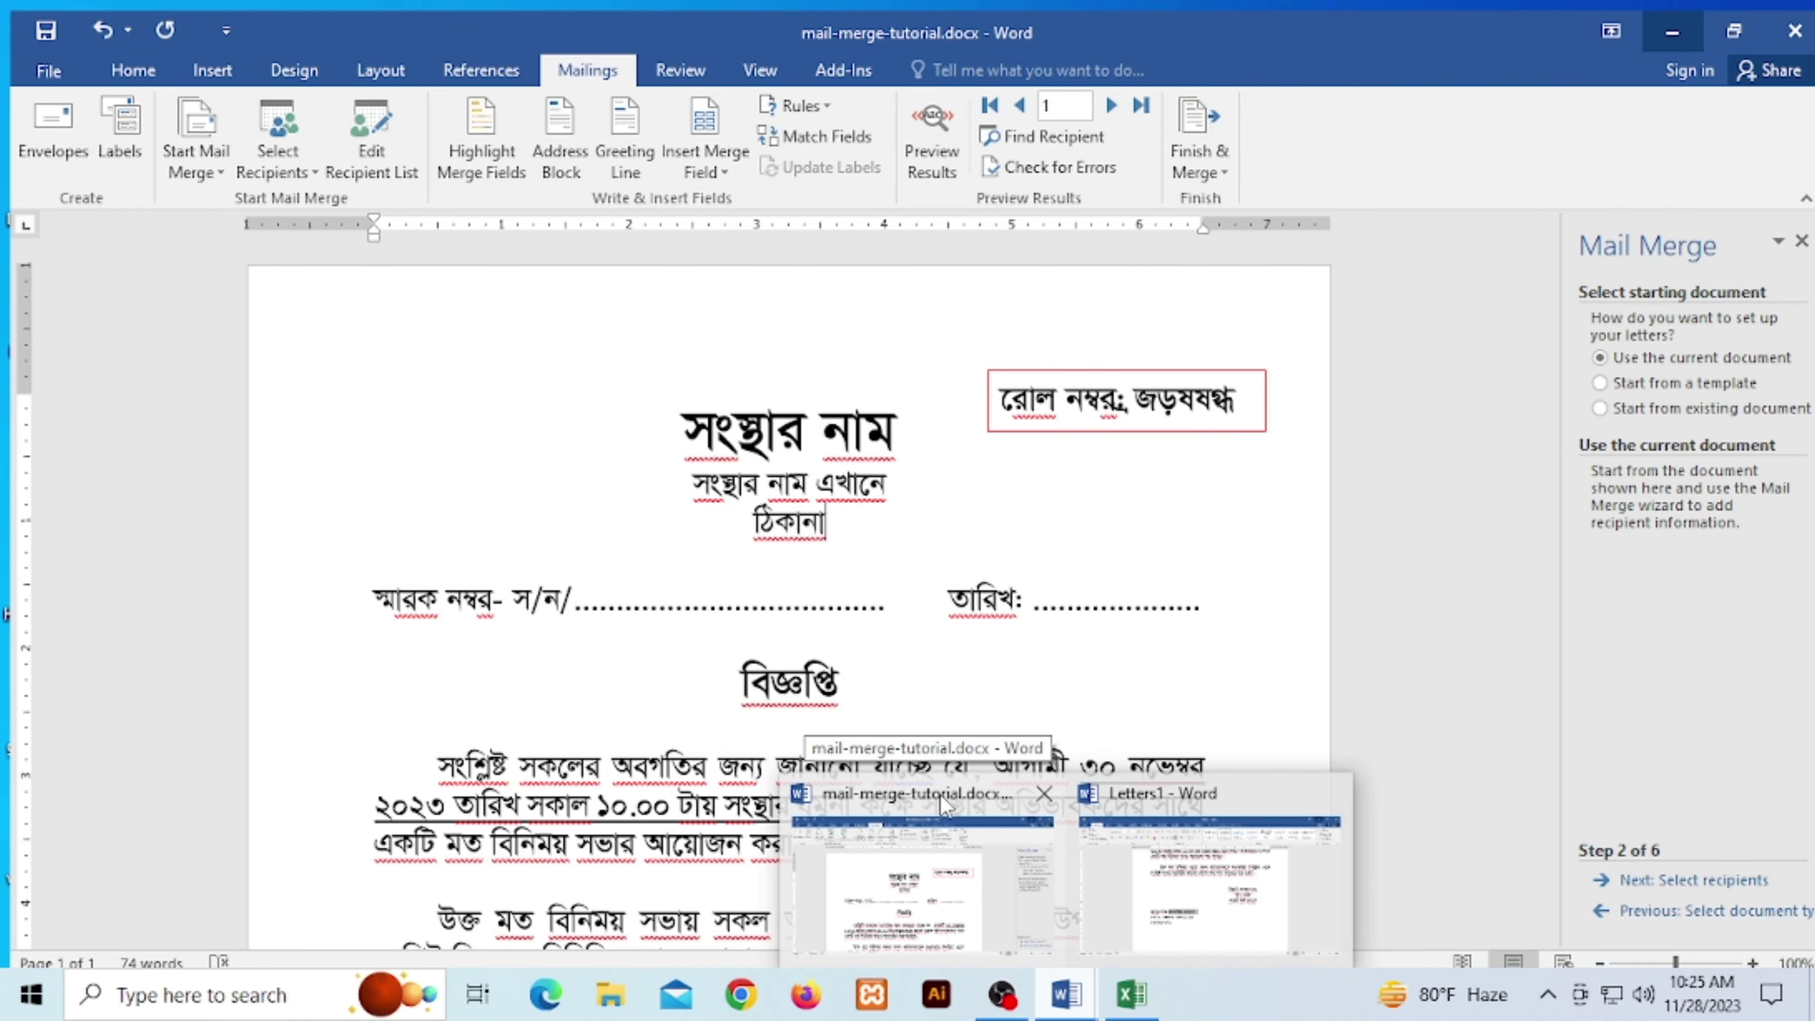
Bring the merged Letters1 document back and select the roll-number box on page 2.
click(1197, 793)
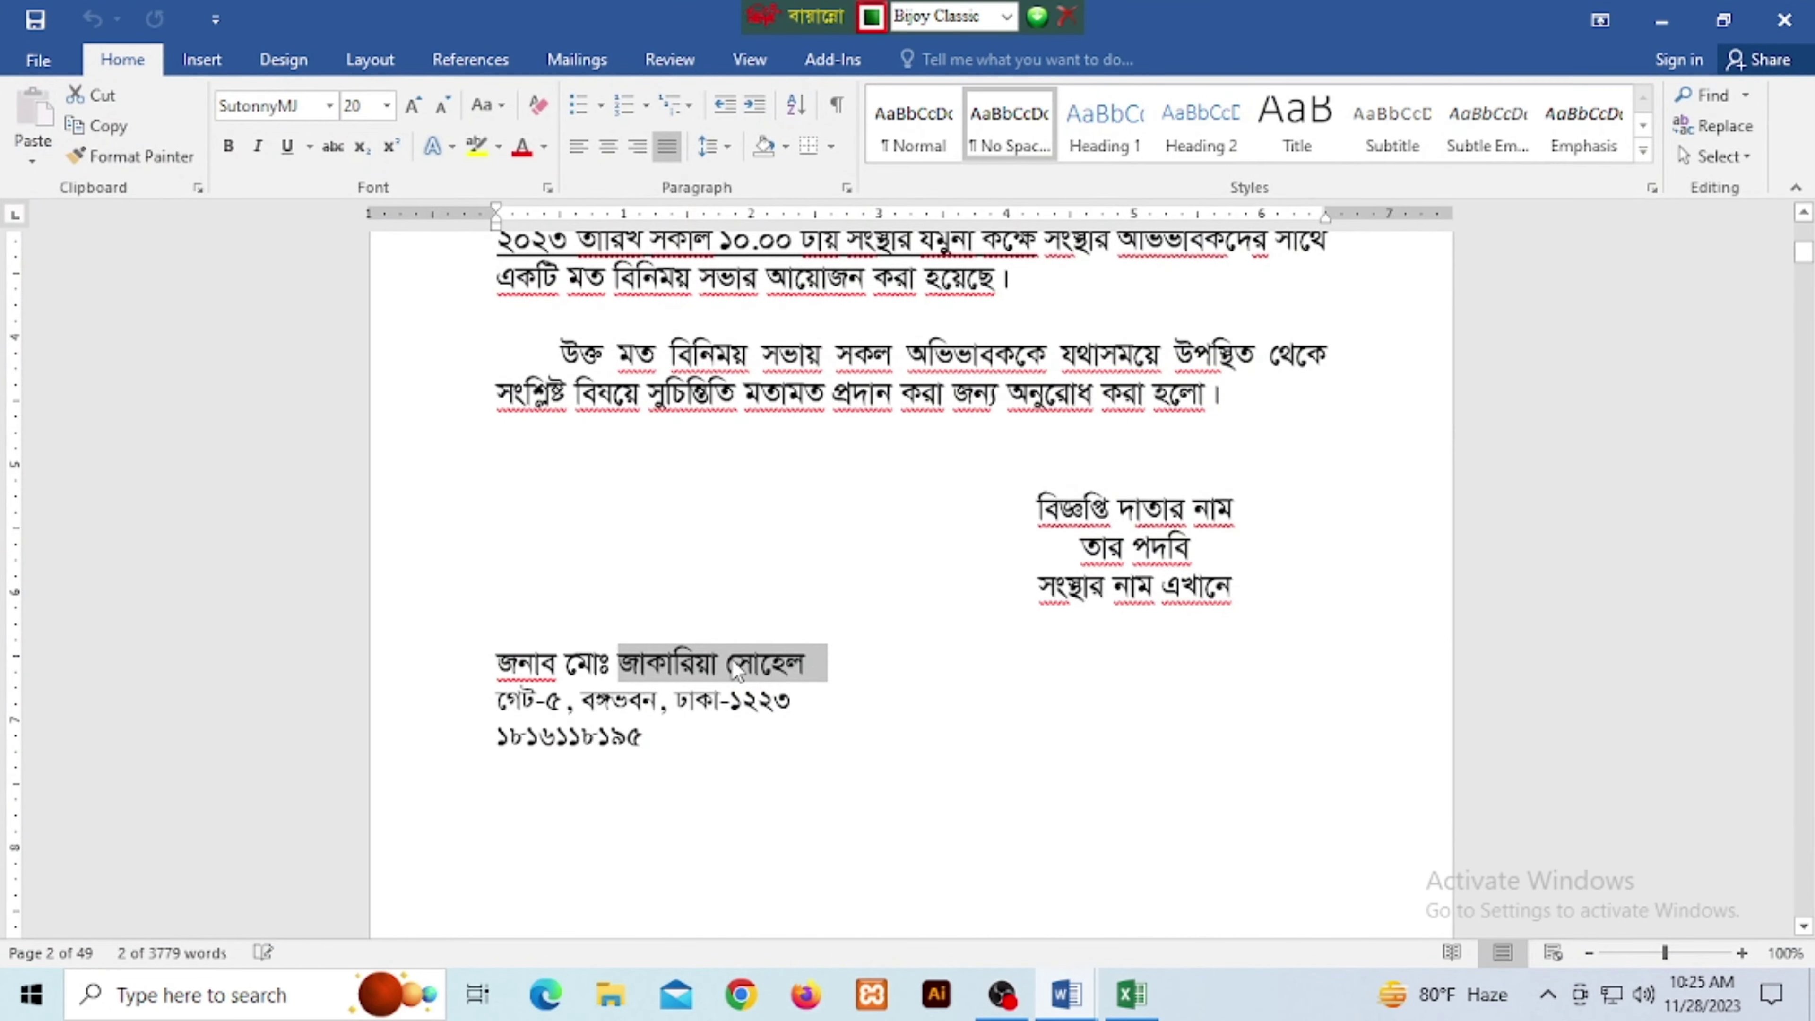
click(818, 704)
scroll(863, 689, up, 4)
scroll(1214, 522, up, 4)
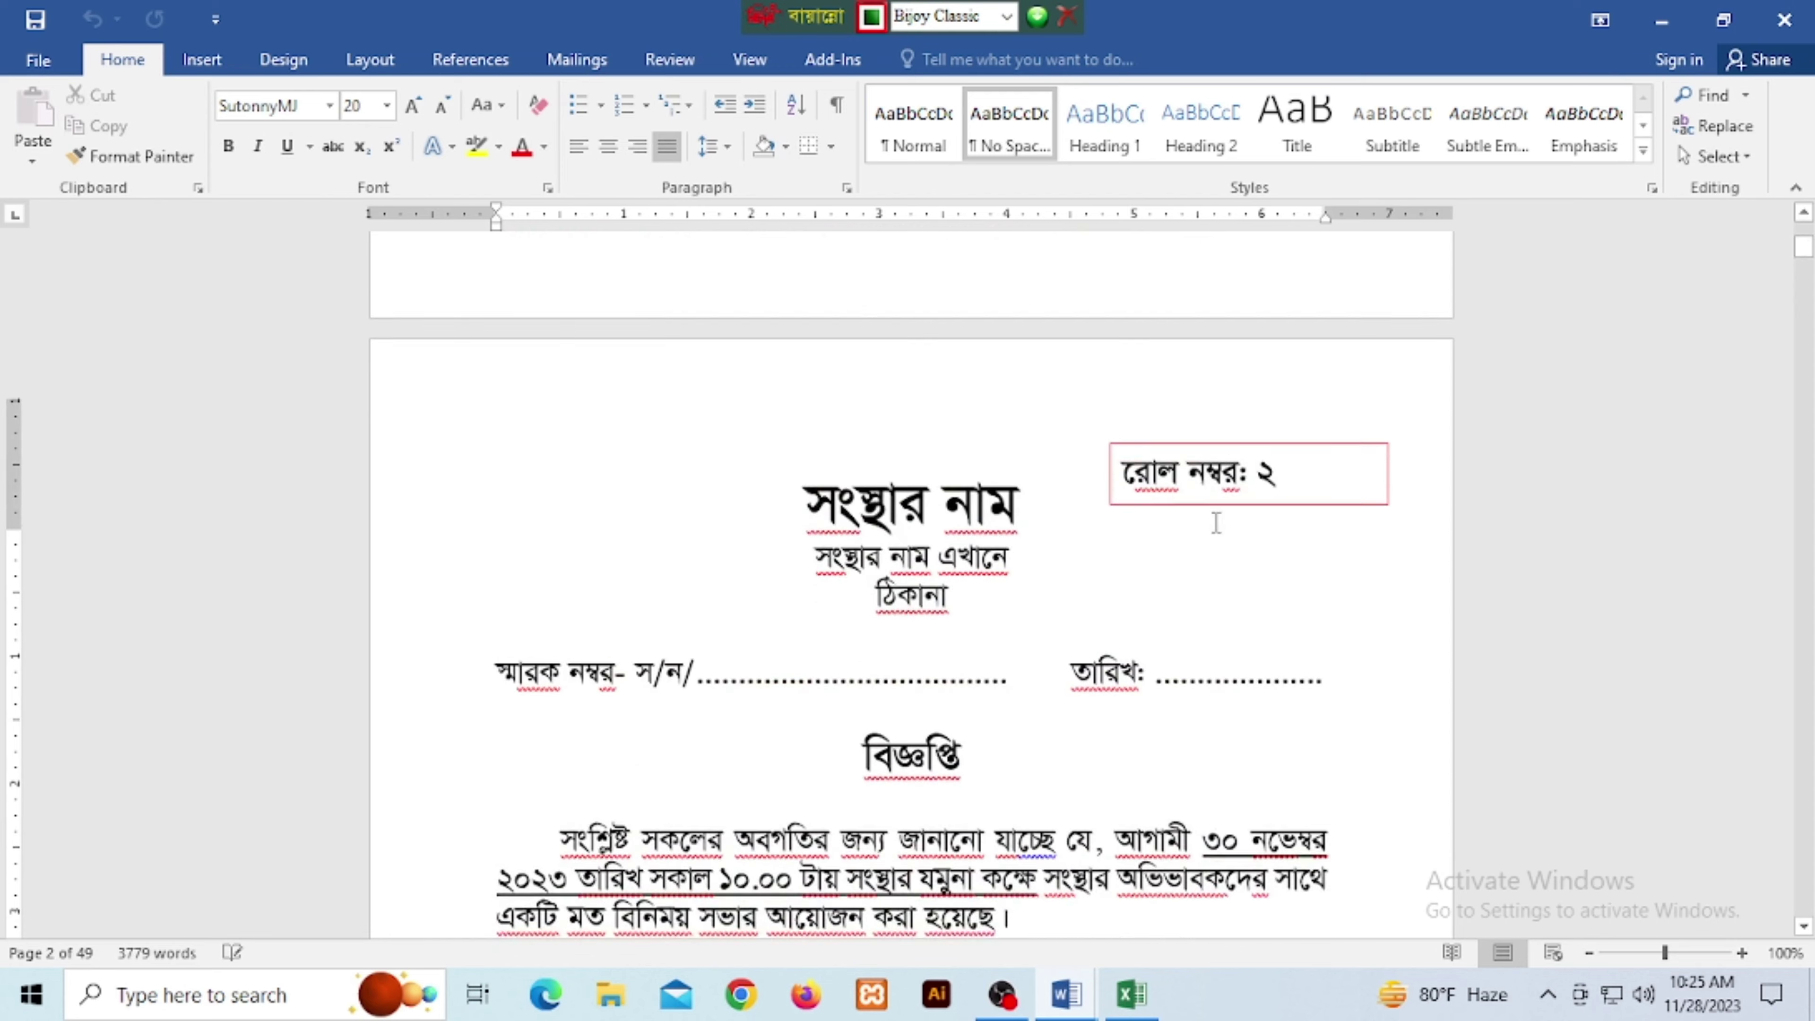
scroll(1216, 523, up, 1)
click(1216, 523)
Scroll through the letters to roll number ১৮ and show the page thumbnails.
scroll(1216, 523, down, 7)
scroll(874, 754, down, 10)
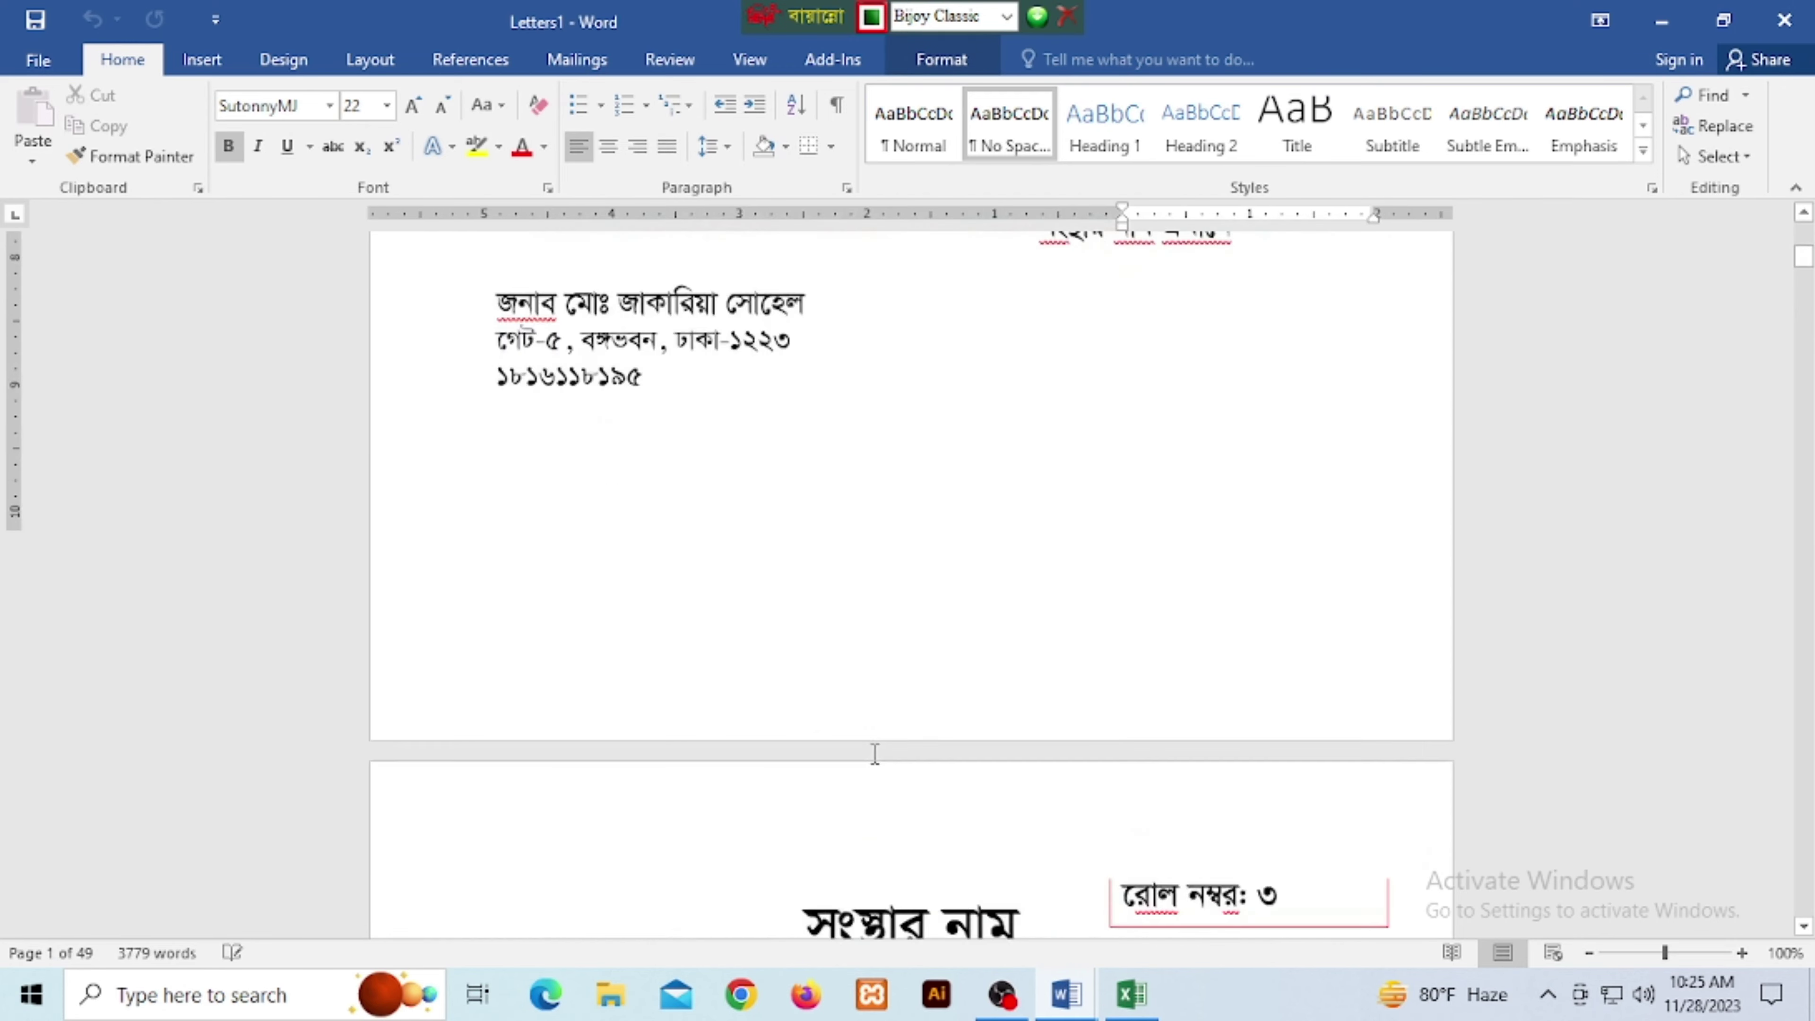
scroll(875, 754, down, 10)
scroll(729, 861, down, 5)
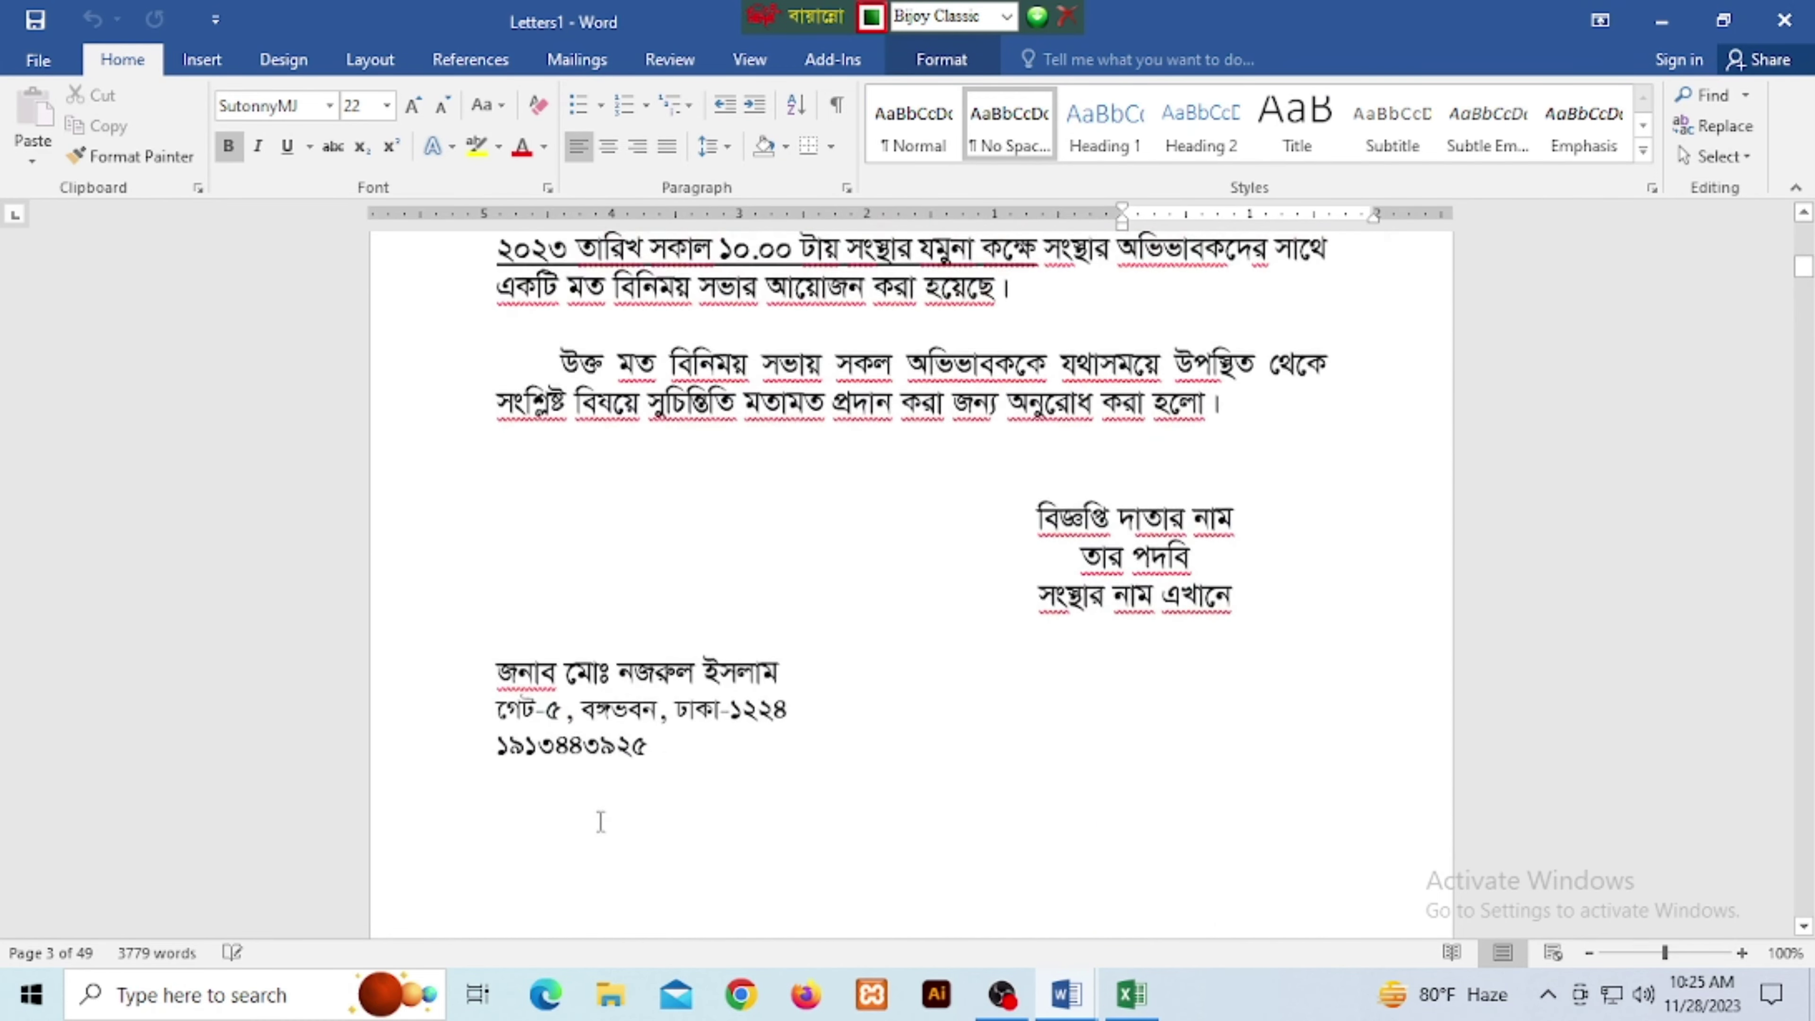
scroll(597, 814, down, 4)
scroll(728, 812, down, 3)
scroll(728, 811, down, 3)
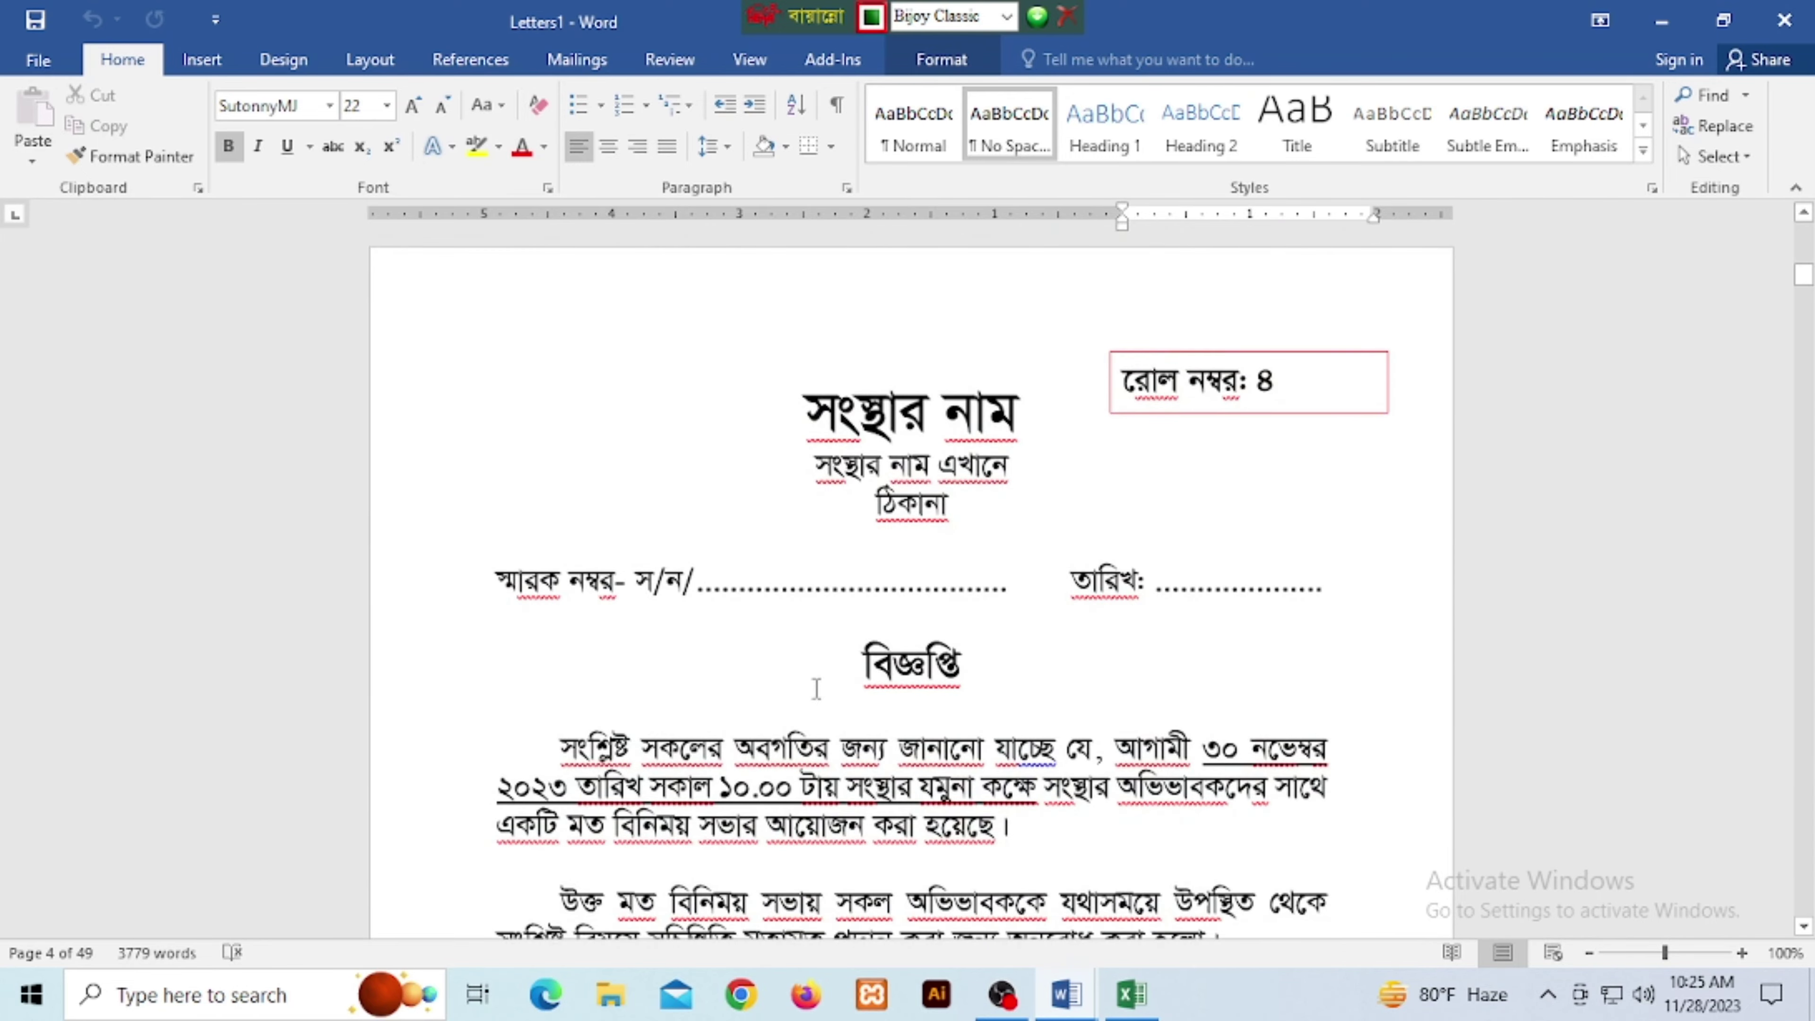
scroll(816, 688, down, 5)
scroll(677, 799, down, 3)
scroll(858, 779, down, 7)
scroll(1069, 753, down, 4)
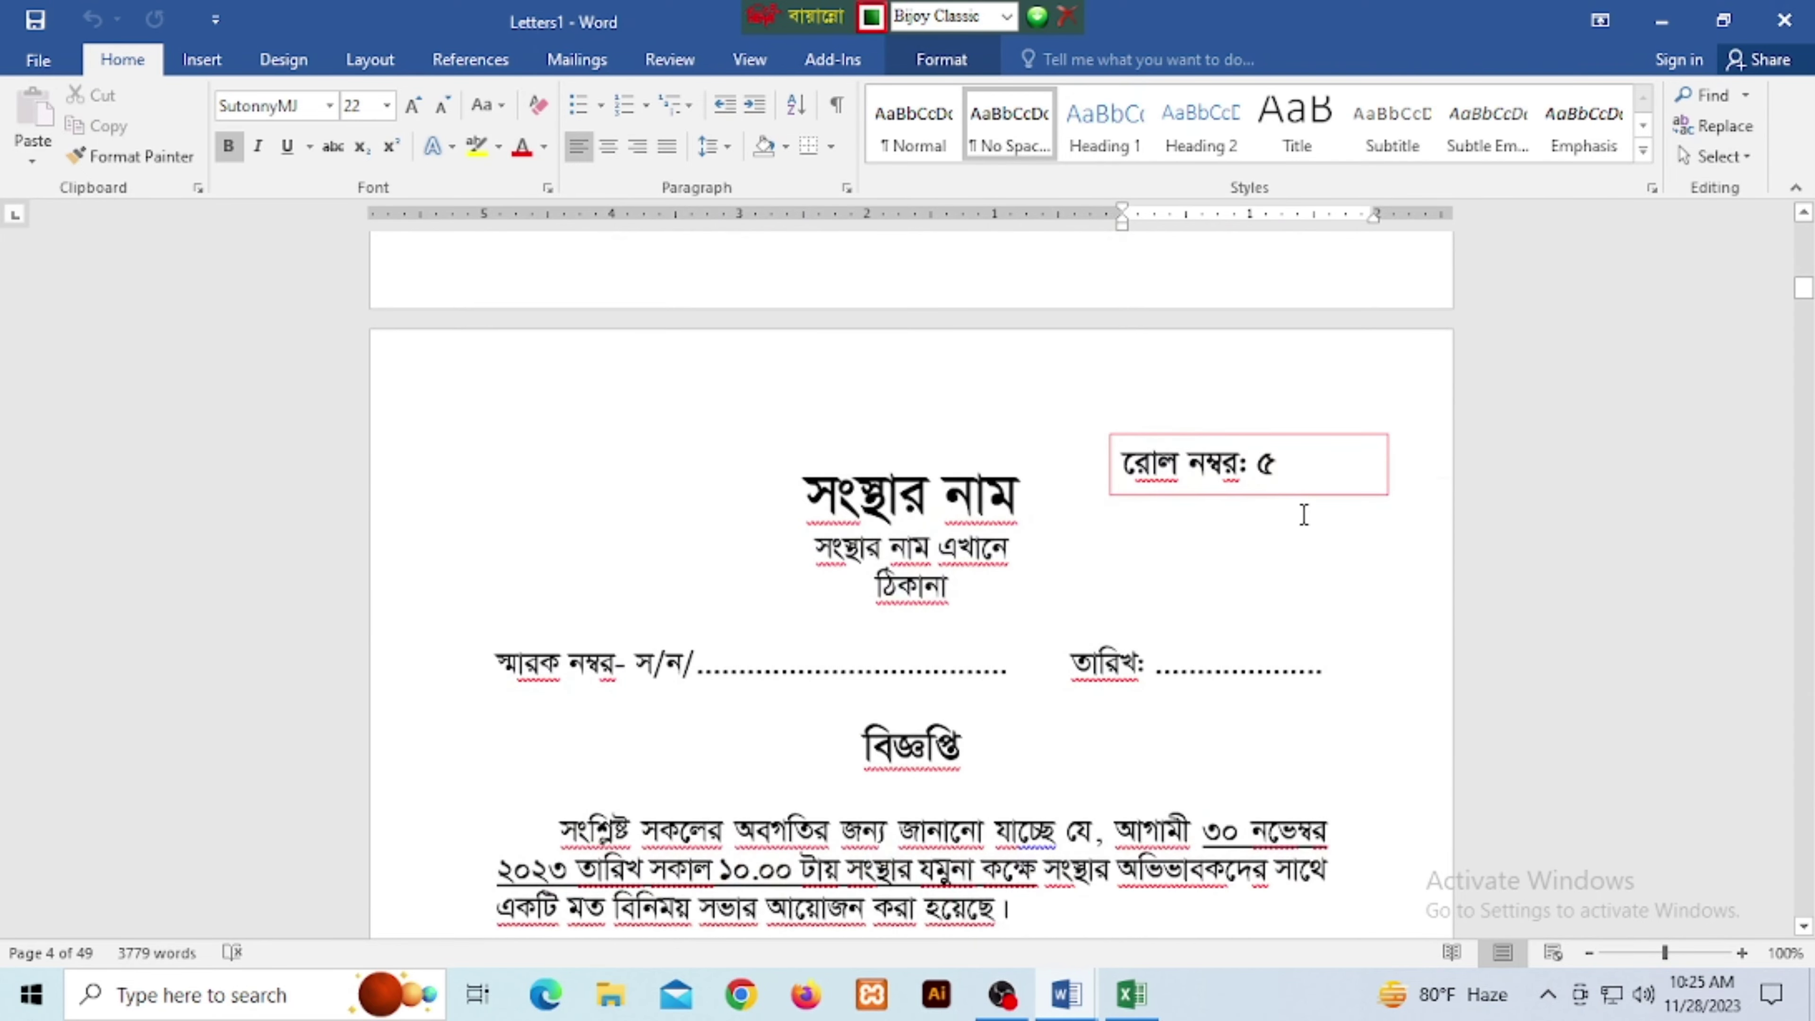
scroll(1273, 482, down, 2)
scroll(704, 749, down, 5)
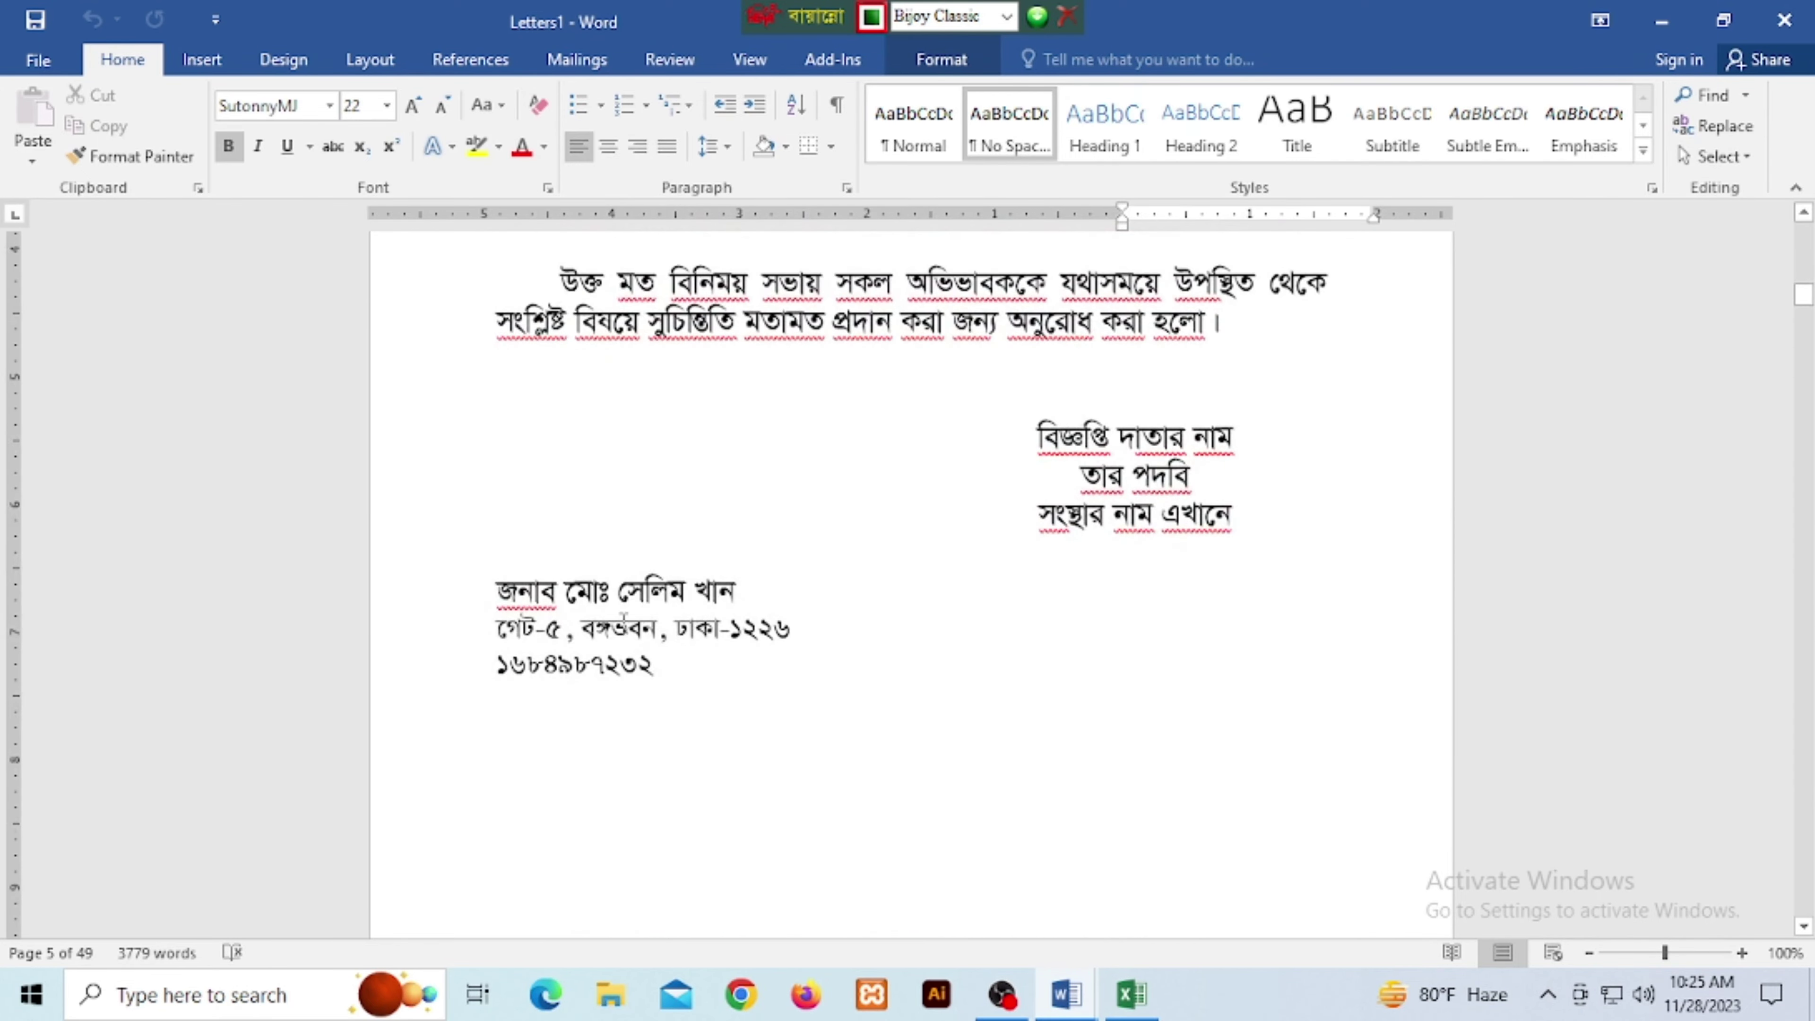
scroll(879, 721, down, 2)
scroll(879, 721, down, 6)
scroll(989, 733, down, 5)
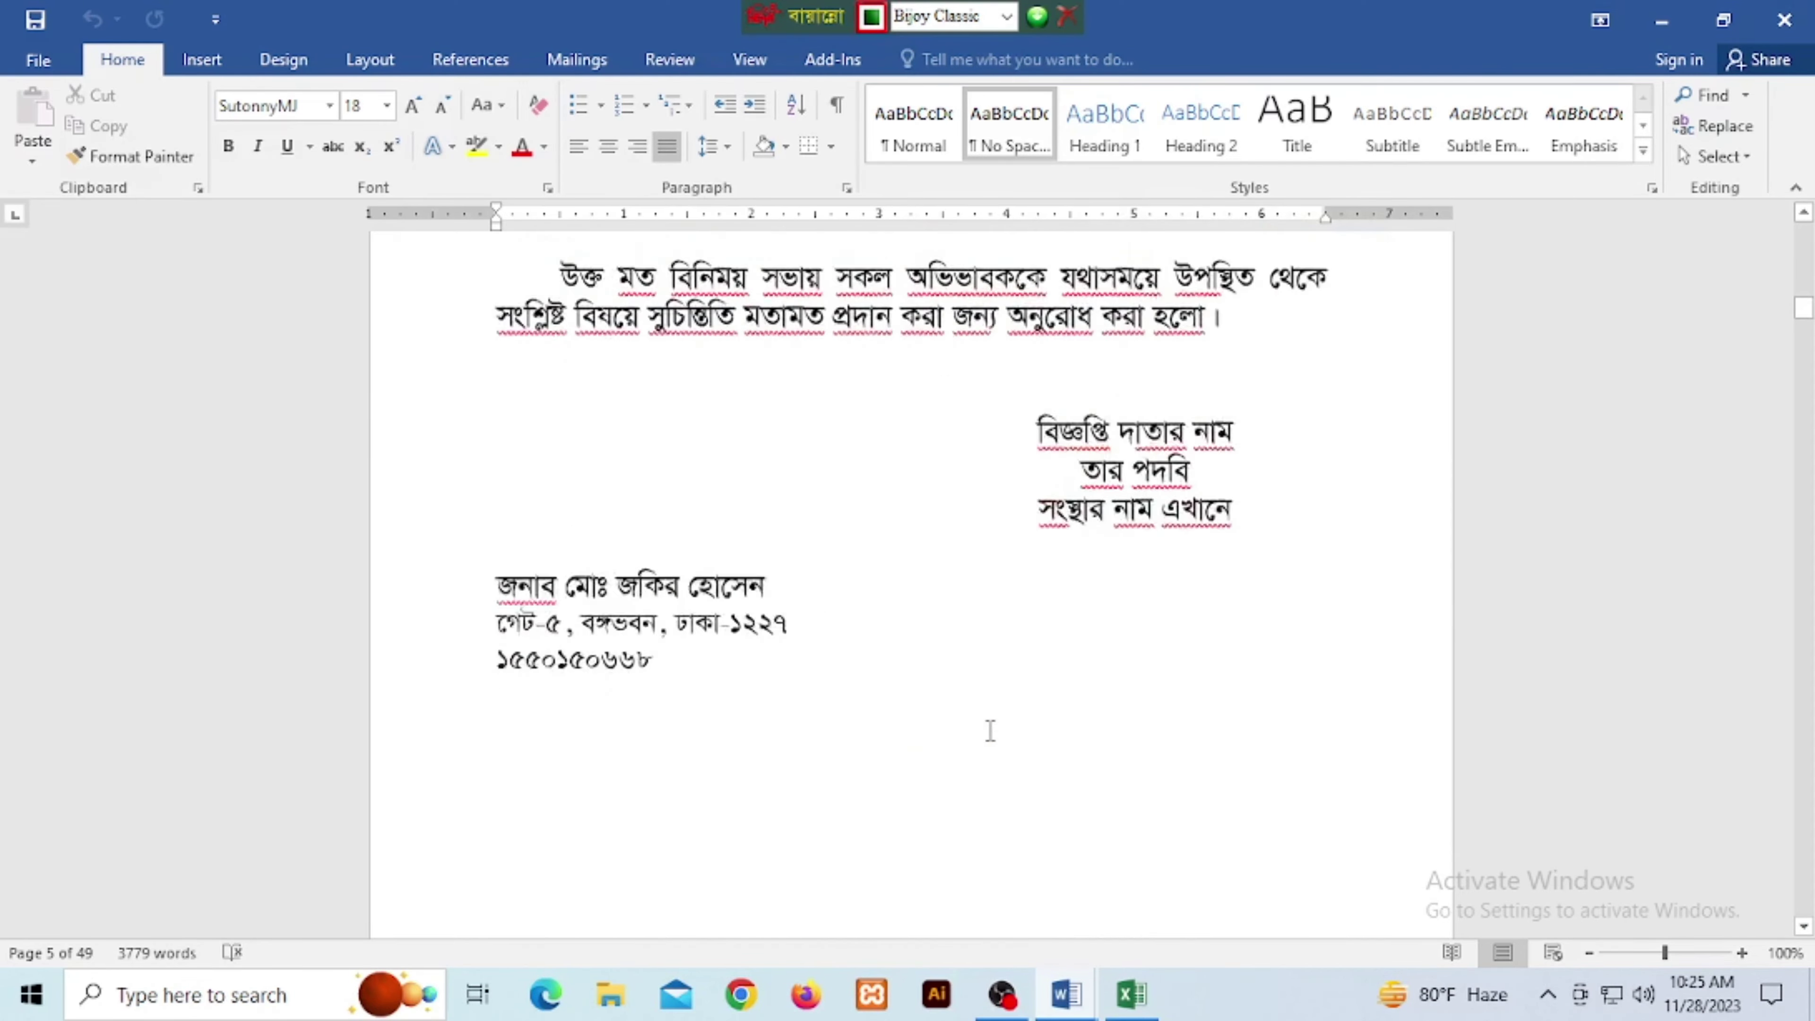
scroll(1096, 725, down, 7)
scroll(1097, 725, down, 6)
scroll(1106, 729, down, 6)
scroll(1118, 729, down, 6)
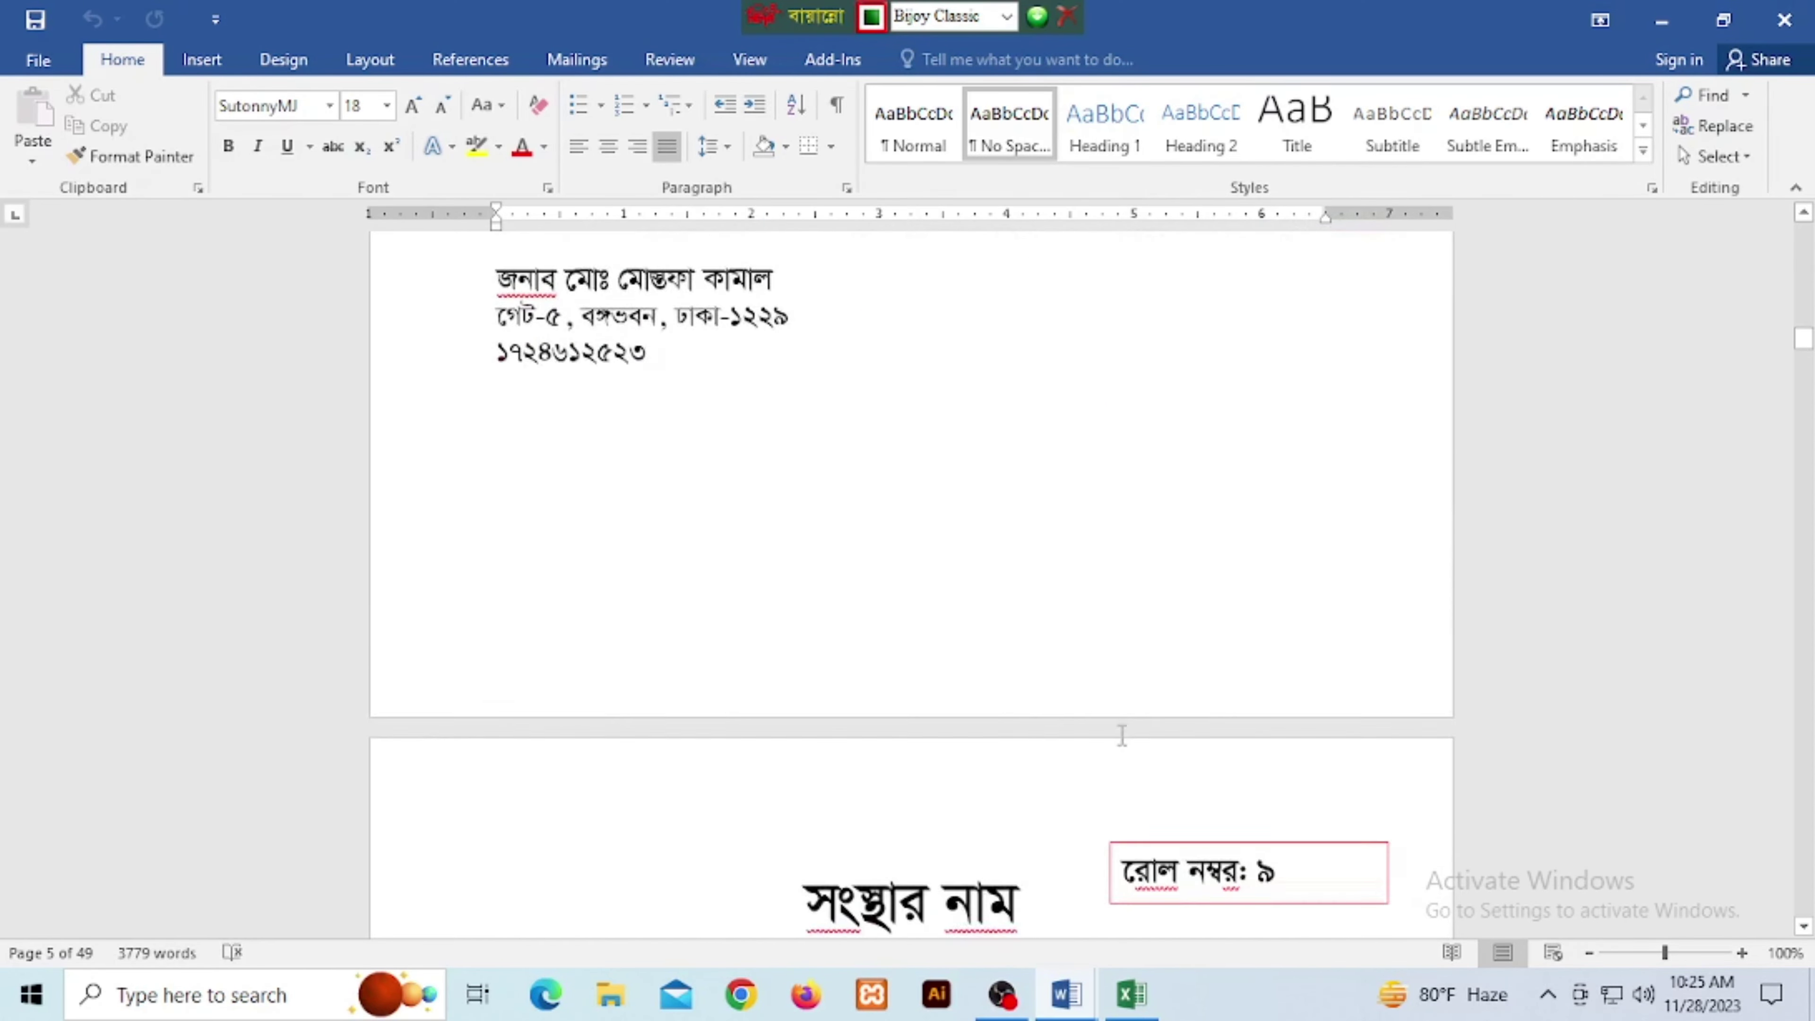
scroll(1122, 734, down, 6)
scroll(1128, 740, up, 8)
scroll(1036, 729, down, 9)
scroll(927, 721, down, 5)
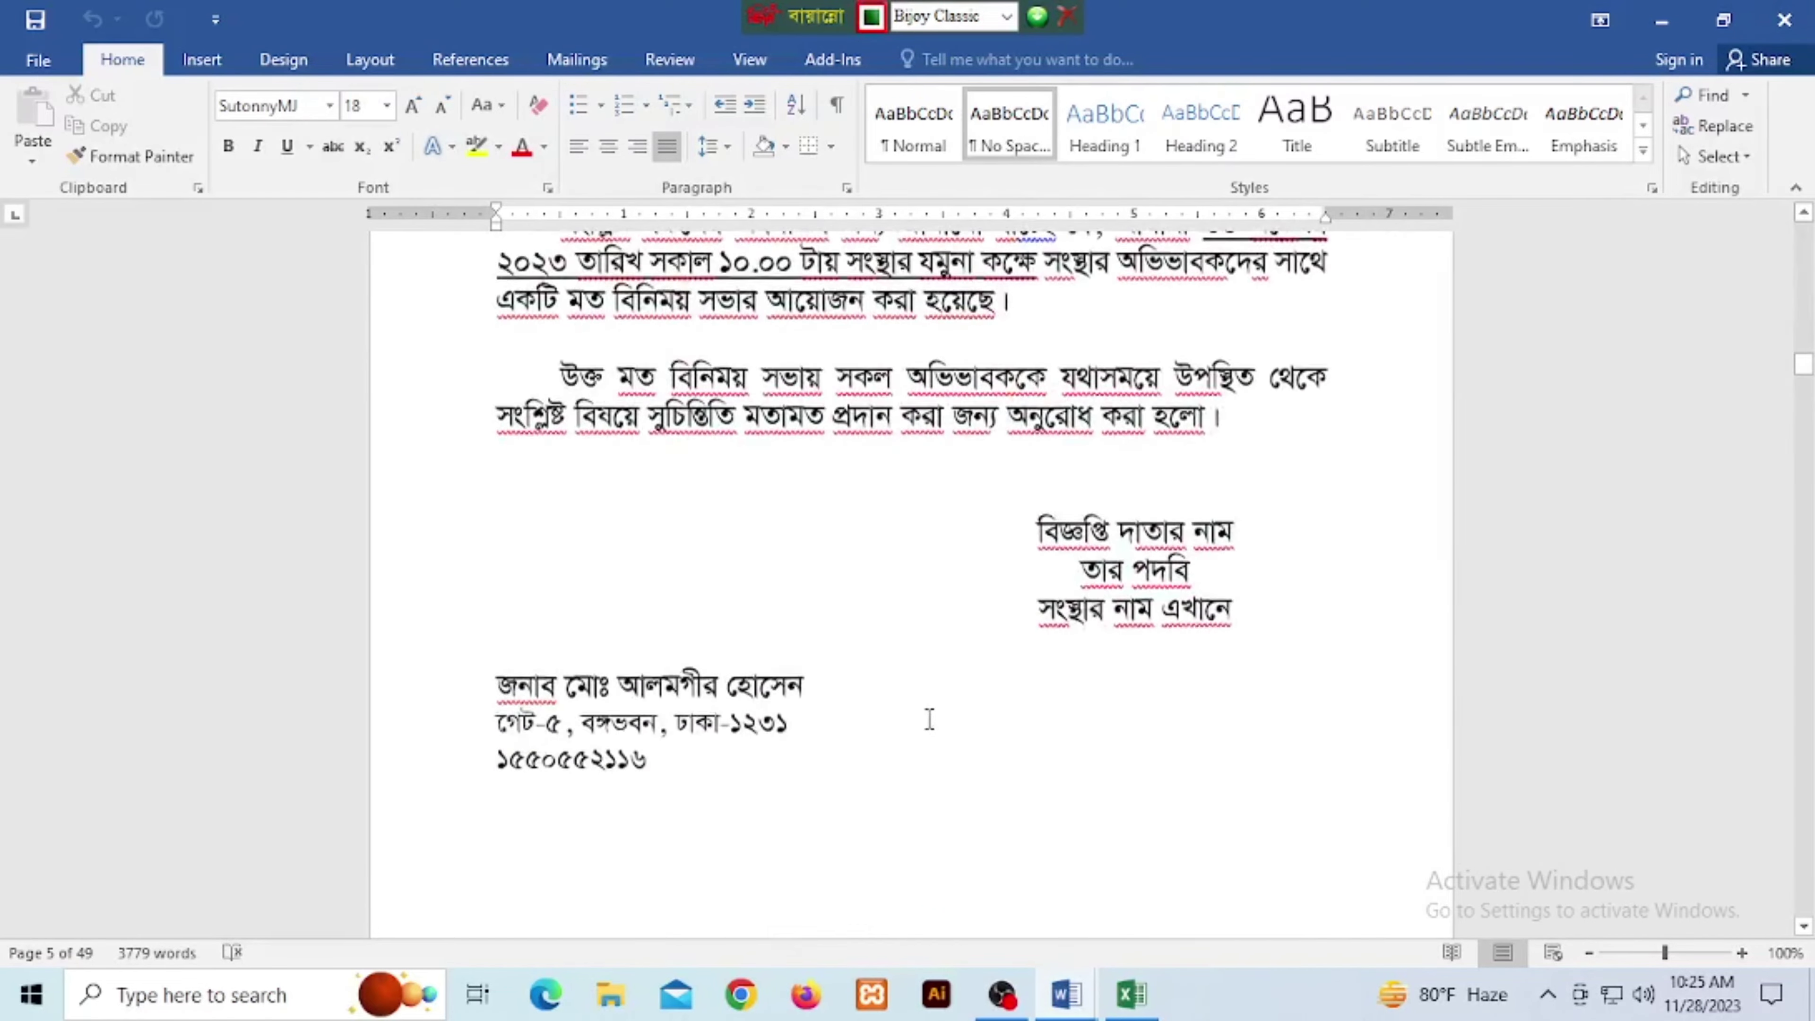
scroll(857, 718, down, 3)
scroll(833, 716, down, 9)
scroll(928, 729, down, 7)
scroll(1012, 741, down, 8)
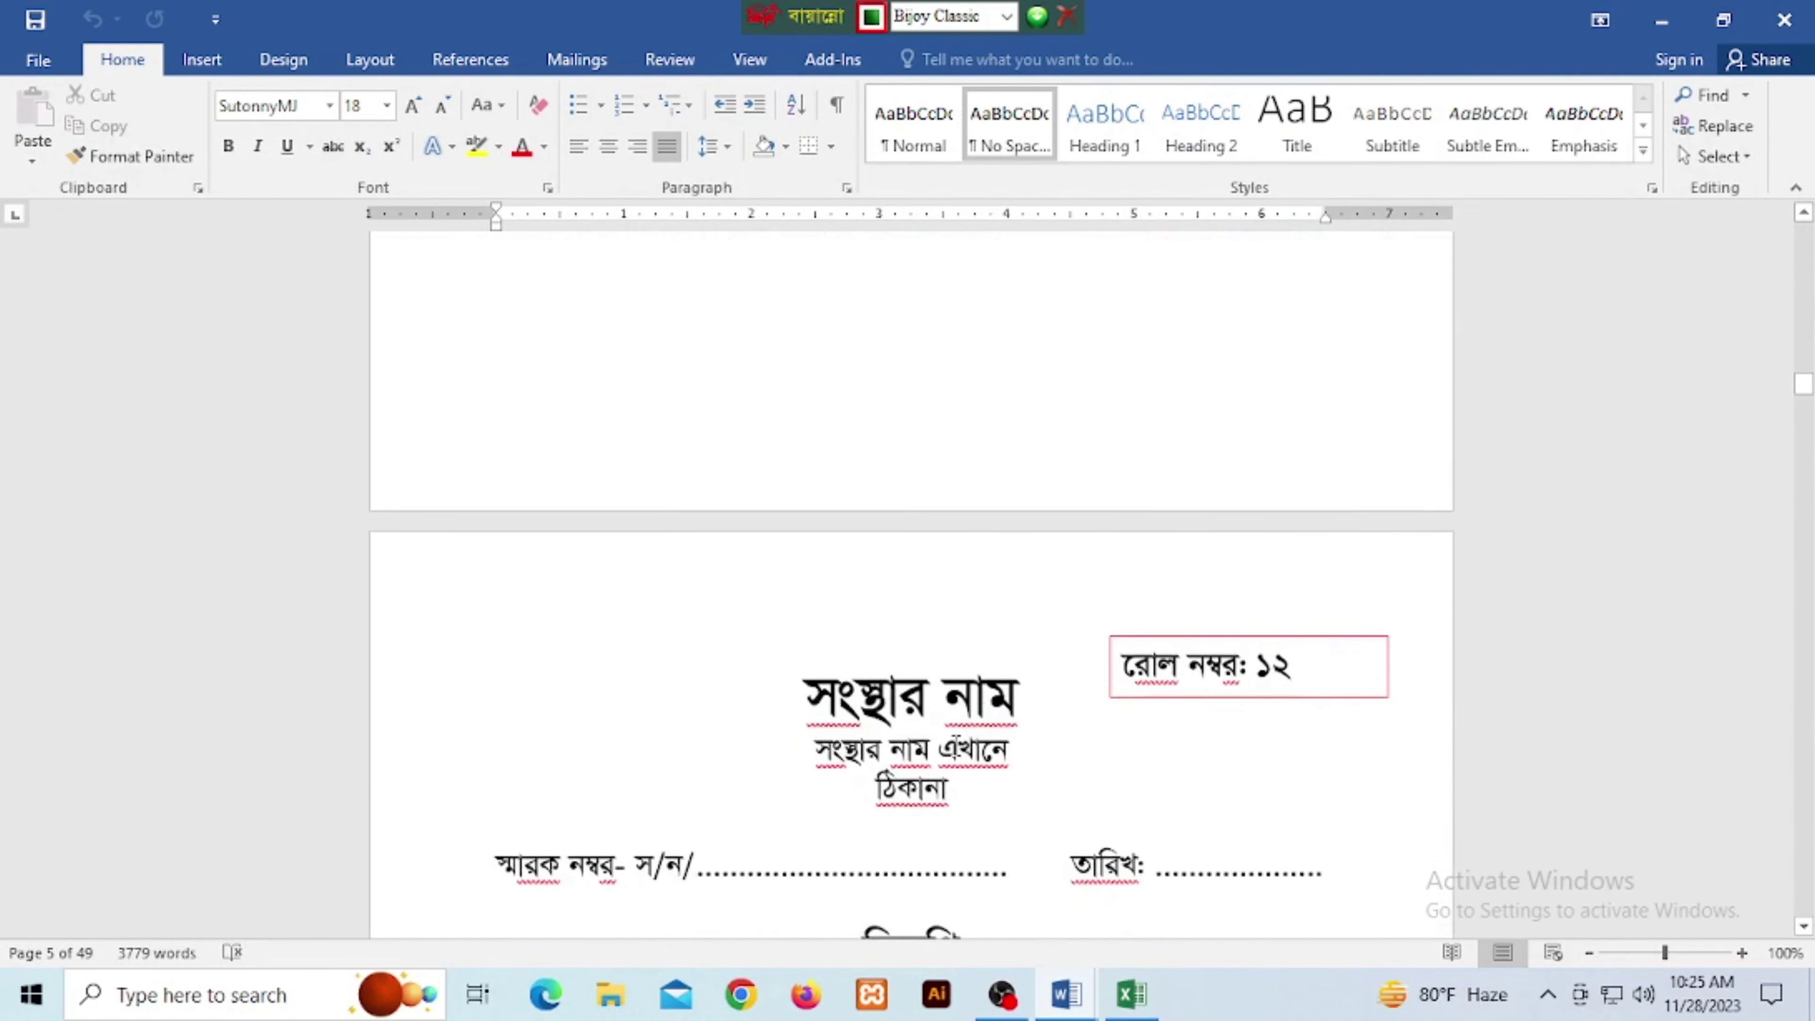
scroll(993, 743, down, 6)
scroll(984, 747, down, 7)
scroll(985, 746, down, 7)
scroll(984, 745, down, 4)
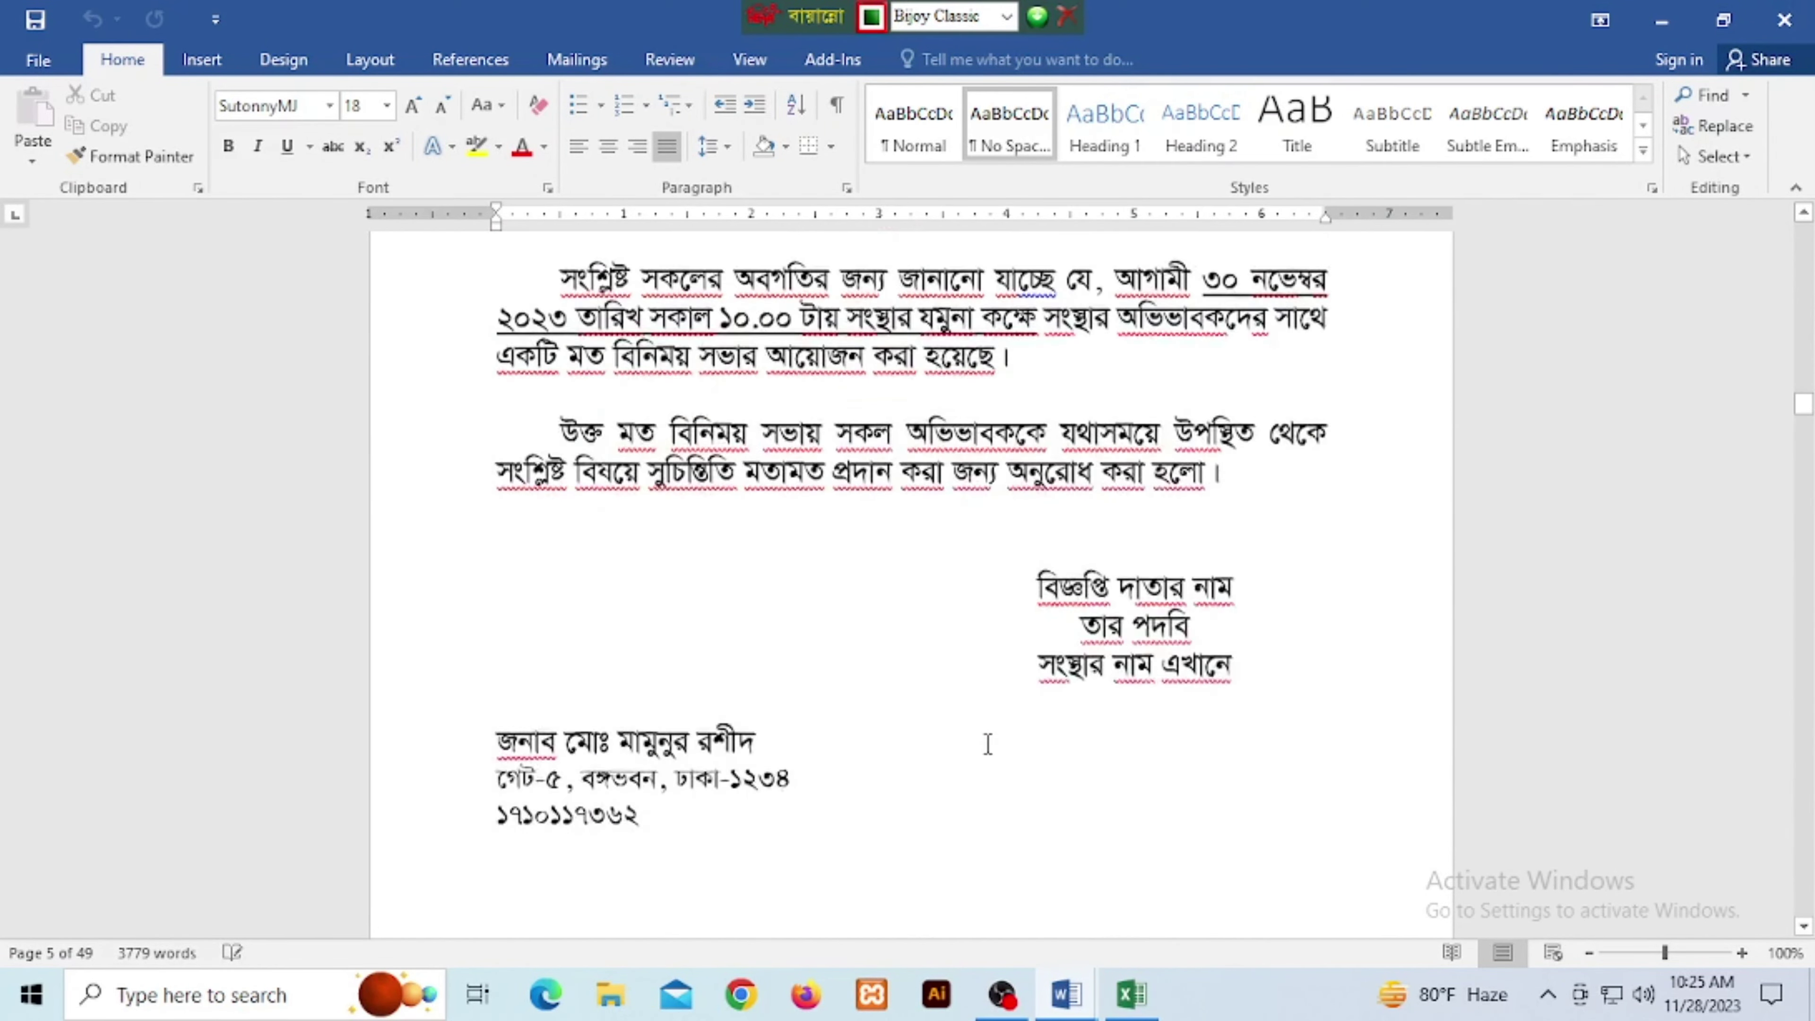
scroll(982, 747, down, 8)
scroll(981, 747, down, 8)
scroll(935, 750, down, 6)
scroll(939, 754, down, 8)
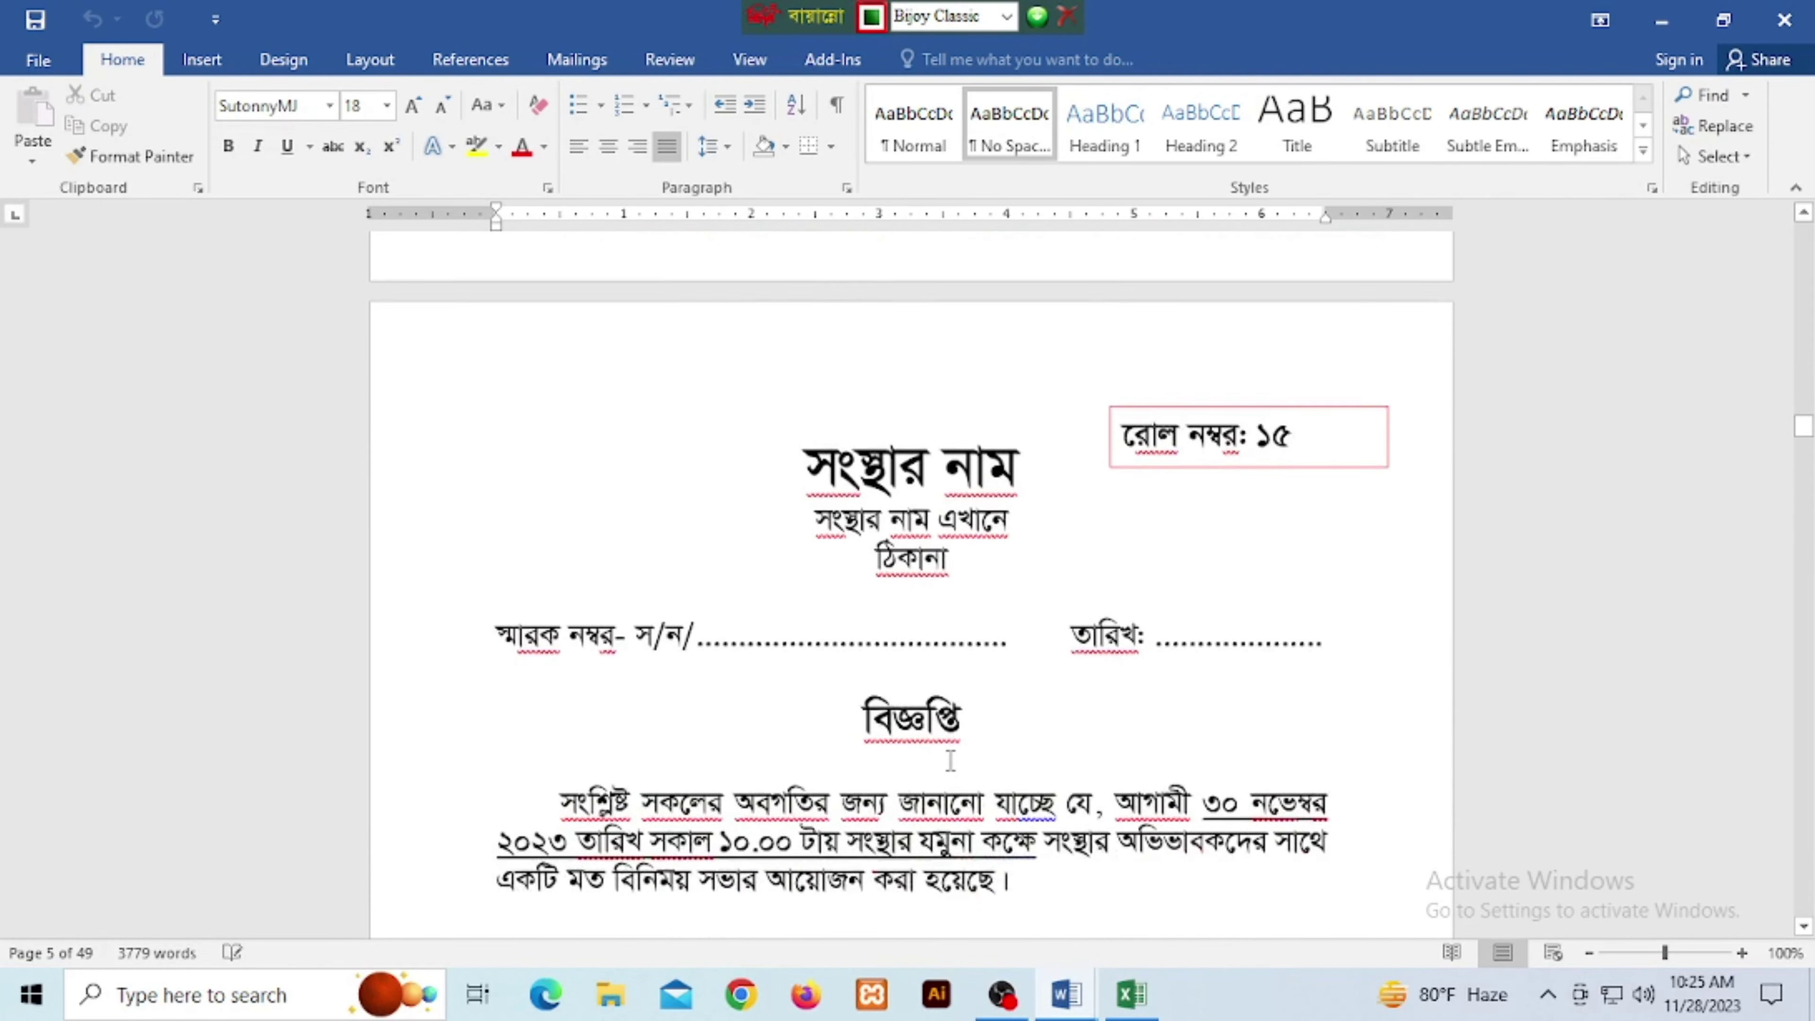
scroll(948, 754, down, 10)
scroll(900, 765, down, 7)
scroll(846, 760, down, 10)
scroll(786, 754, down, 7)
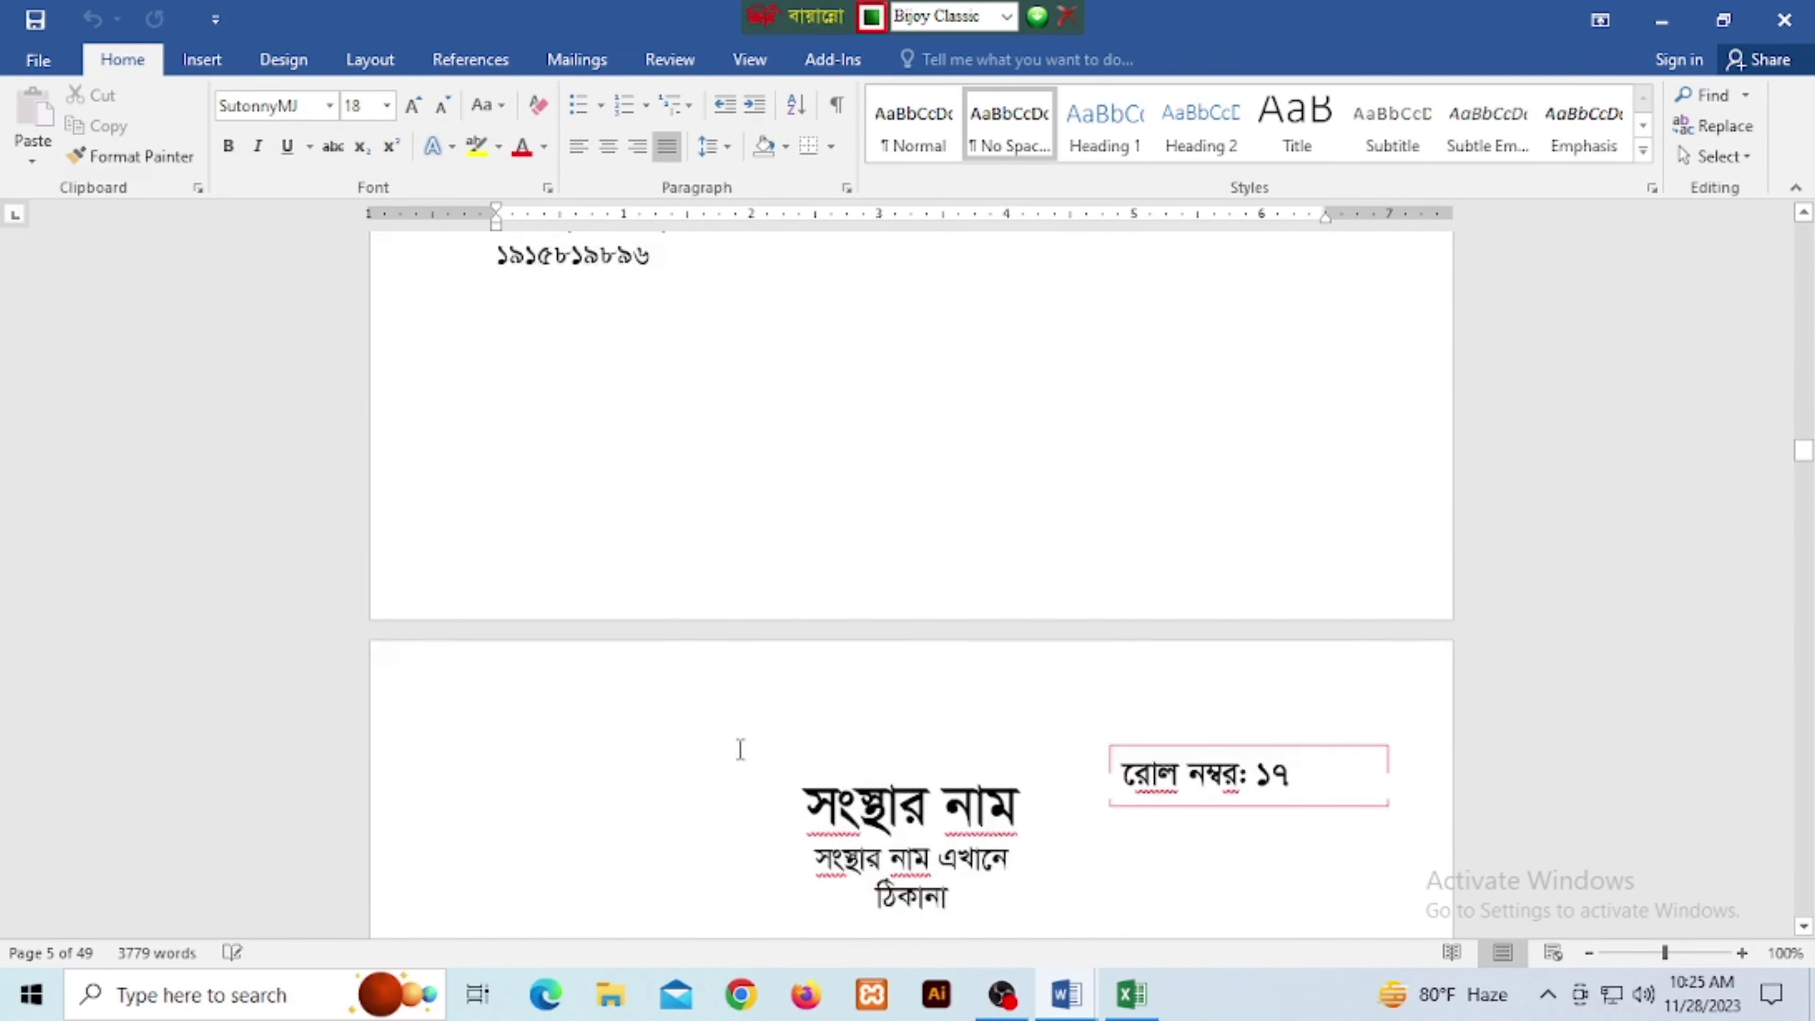
scroll(742, 745, down, 7)
scroll(771, 747, down, 7)
scroll(821, 752, down, 6)
scroll(834, 753, down, 8)
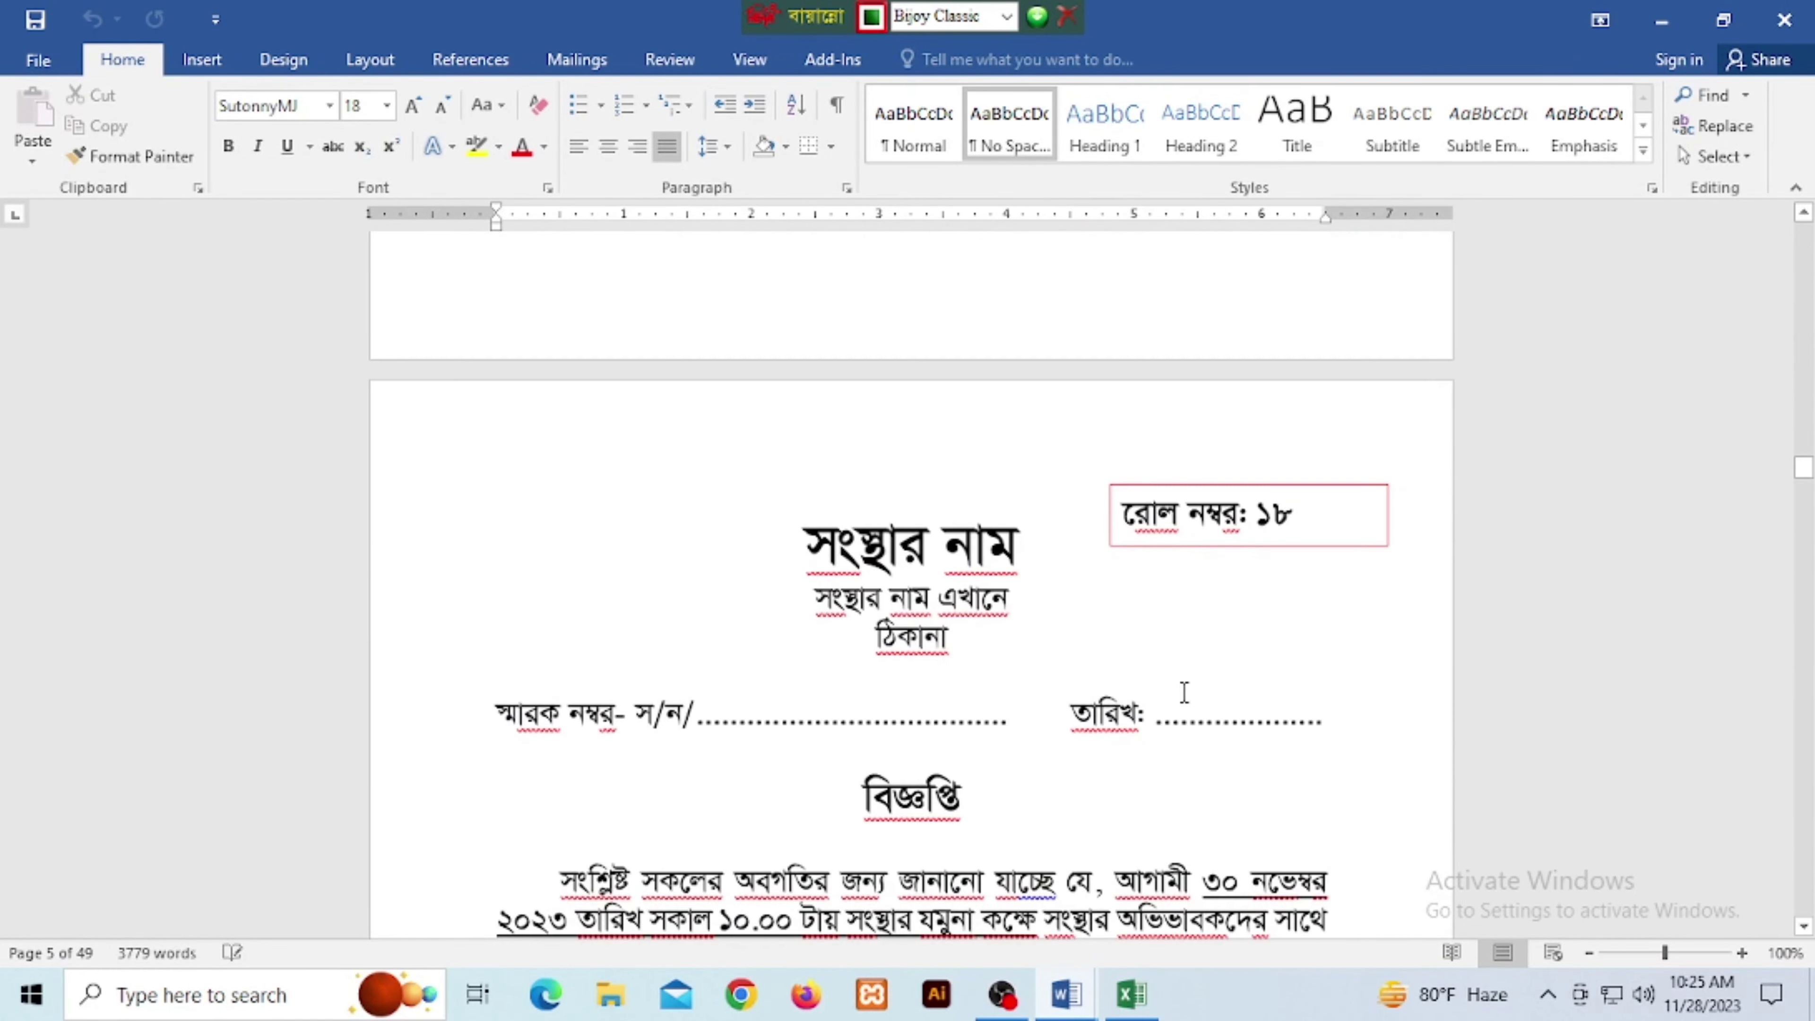
click(1220, 502)
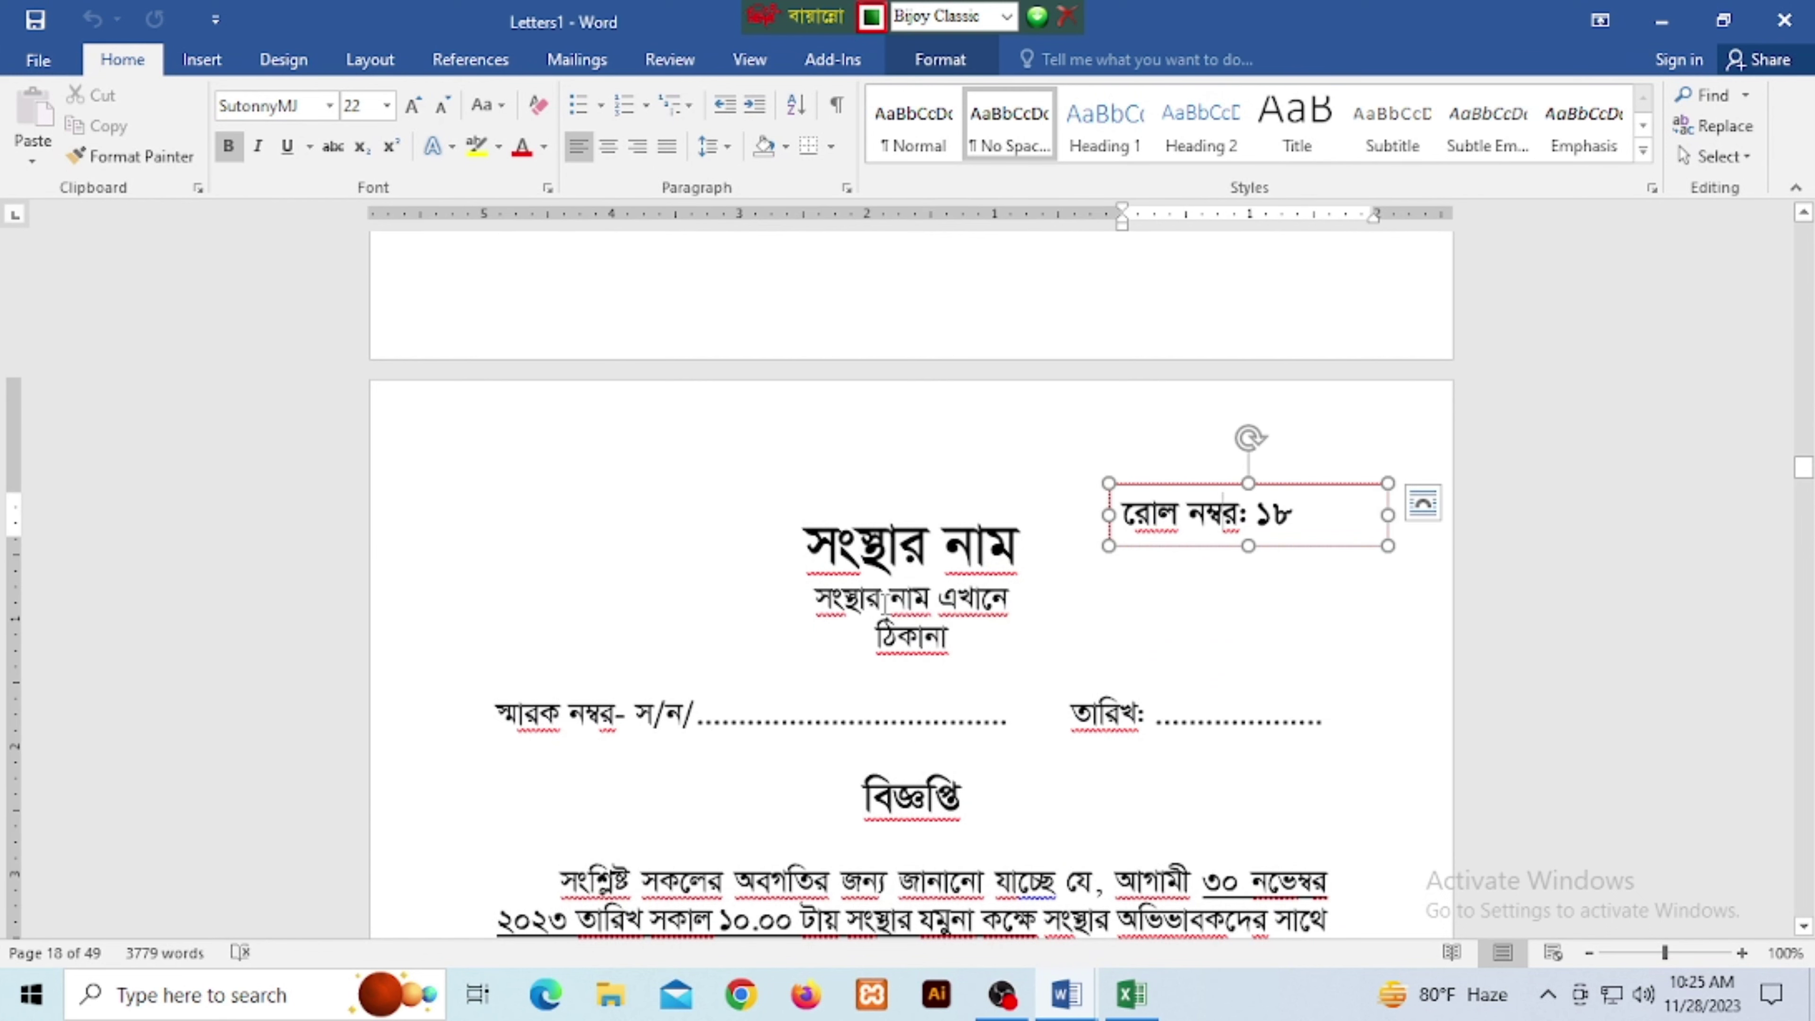
click(63, 955)
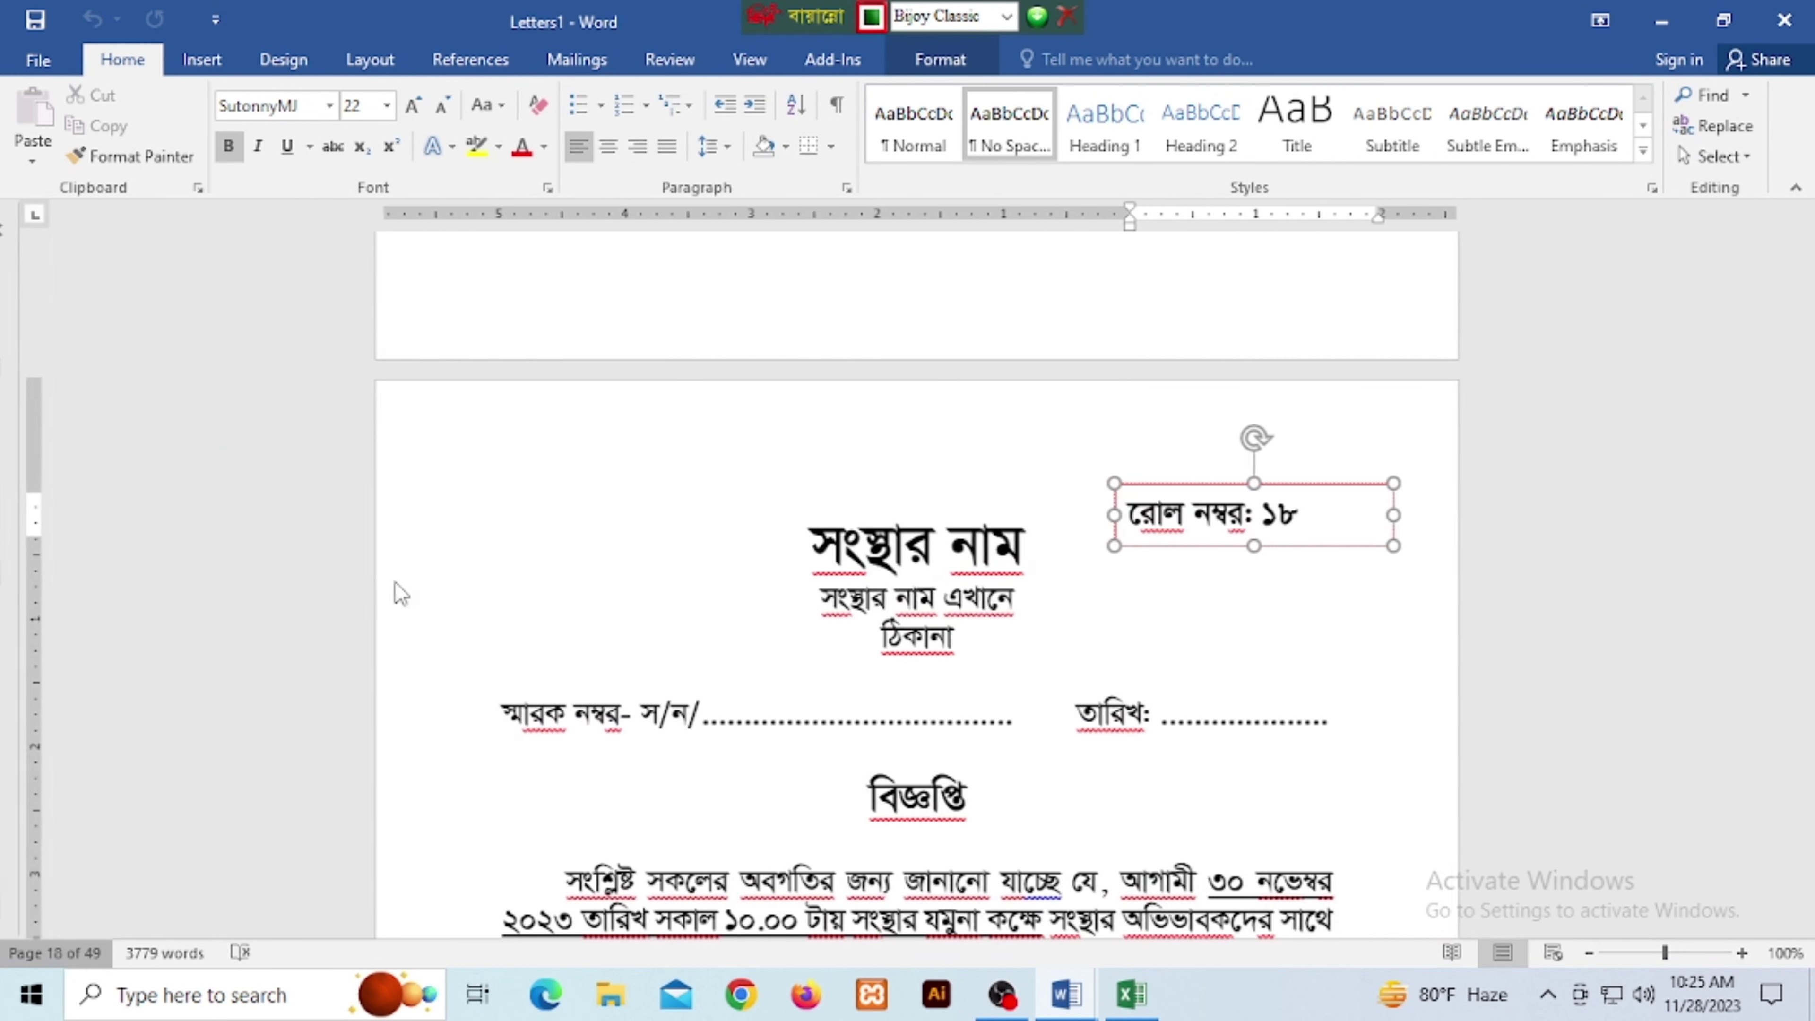
click(61, 958)
text(35)
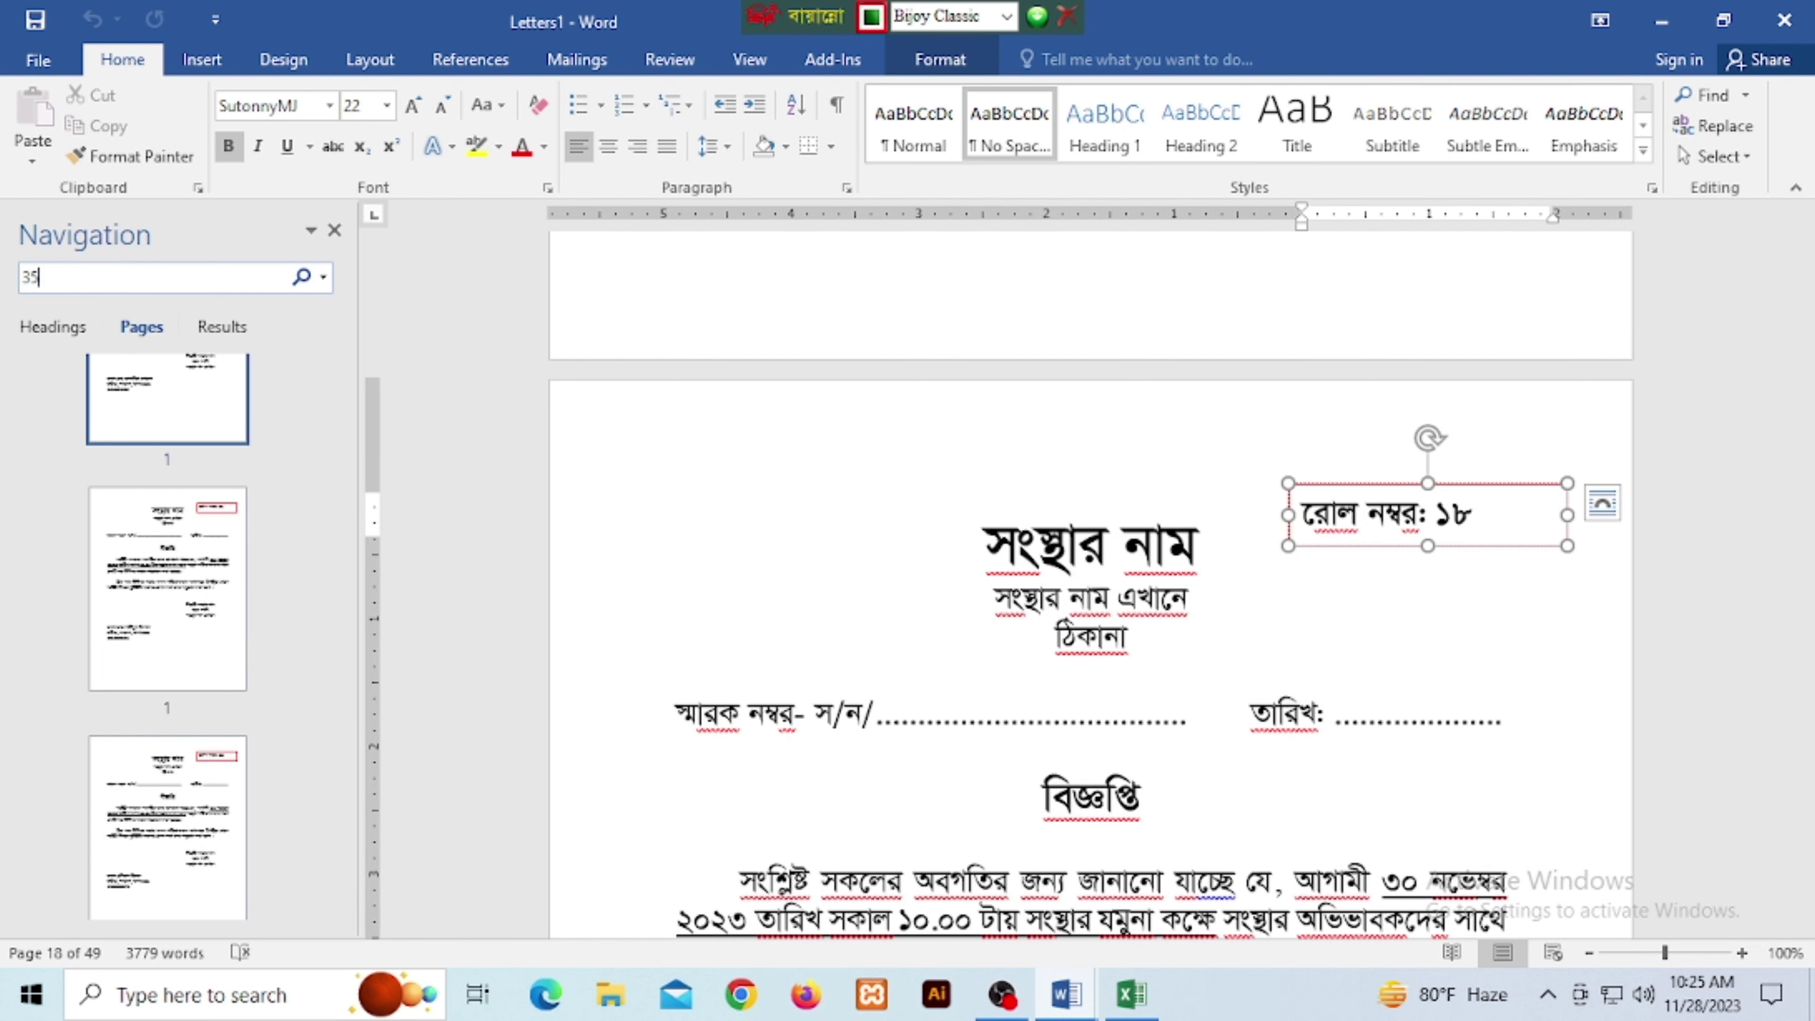
Search the merged letters for roll 35 and compare its guardian name with the Excel list.
key(Return)
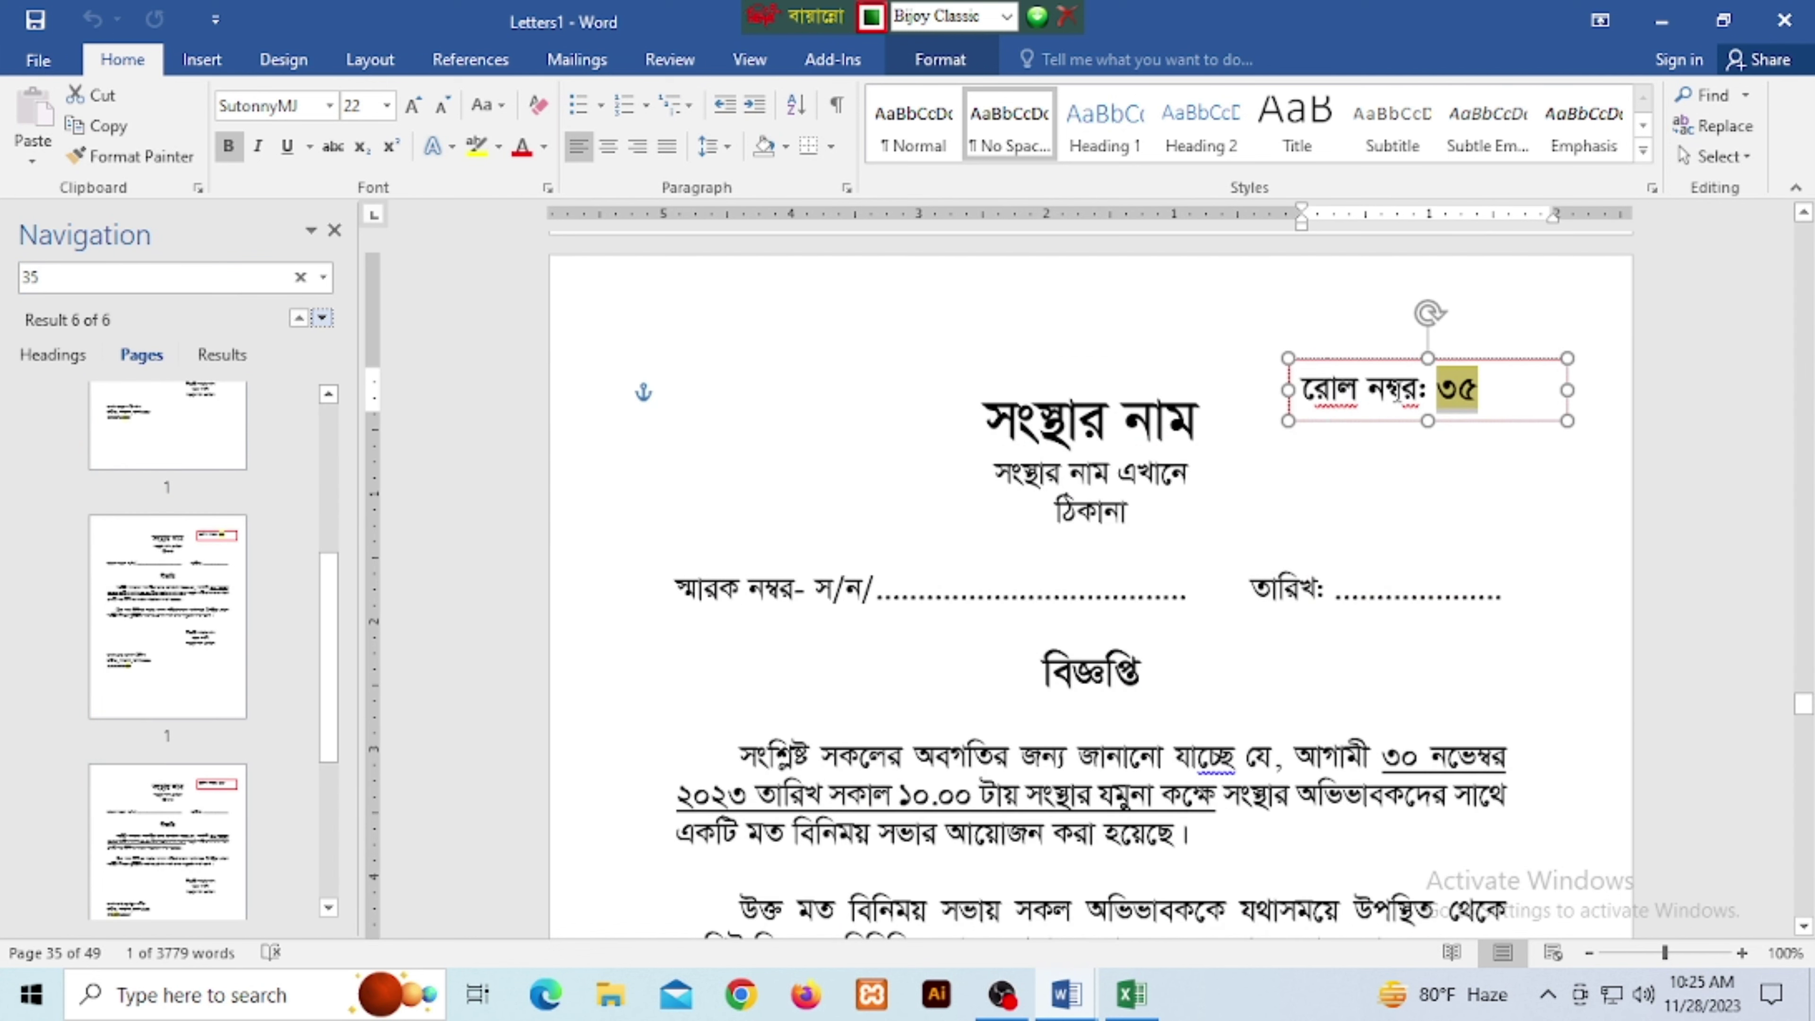
scroll(814, 697, down, 5)
scroll(814, 697, down, 4)
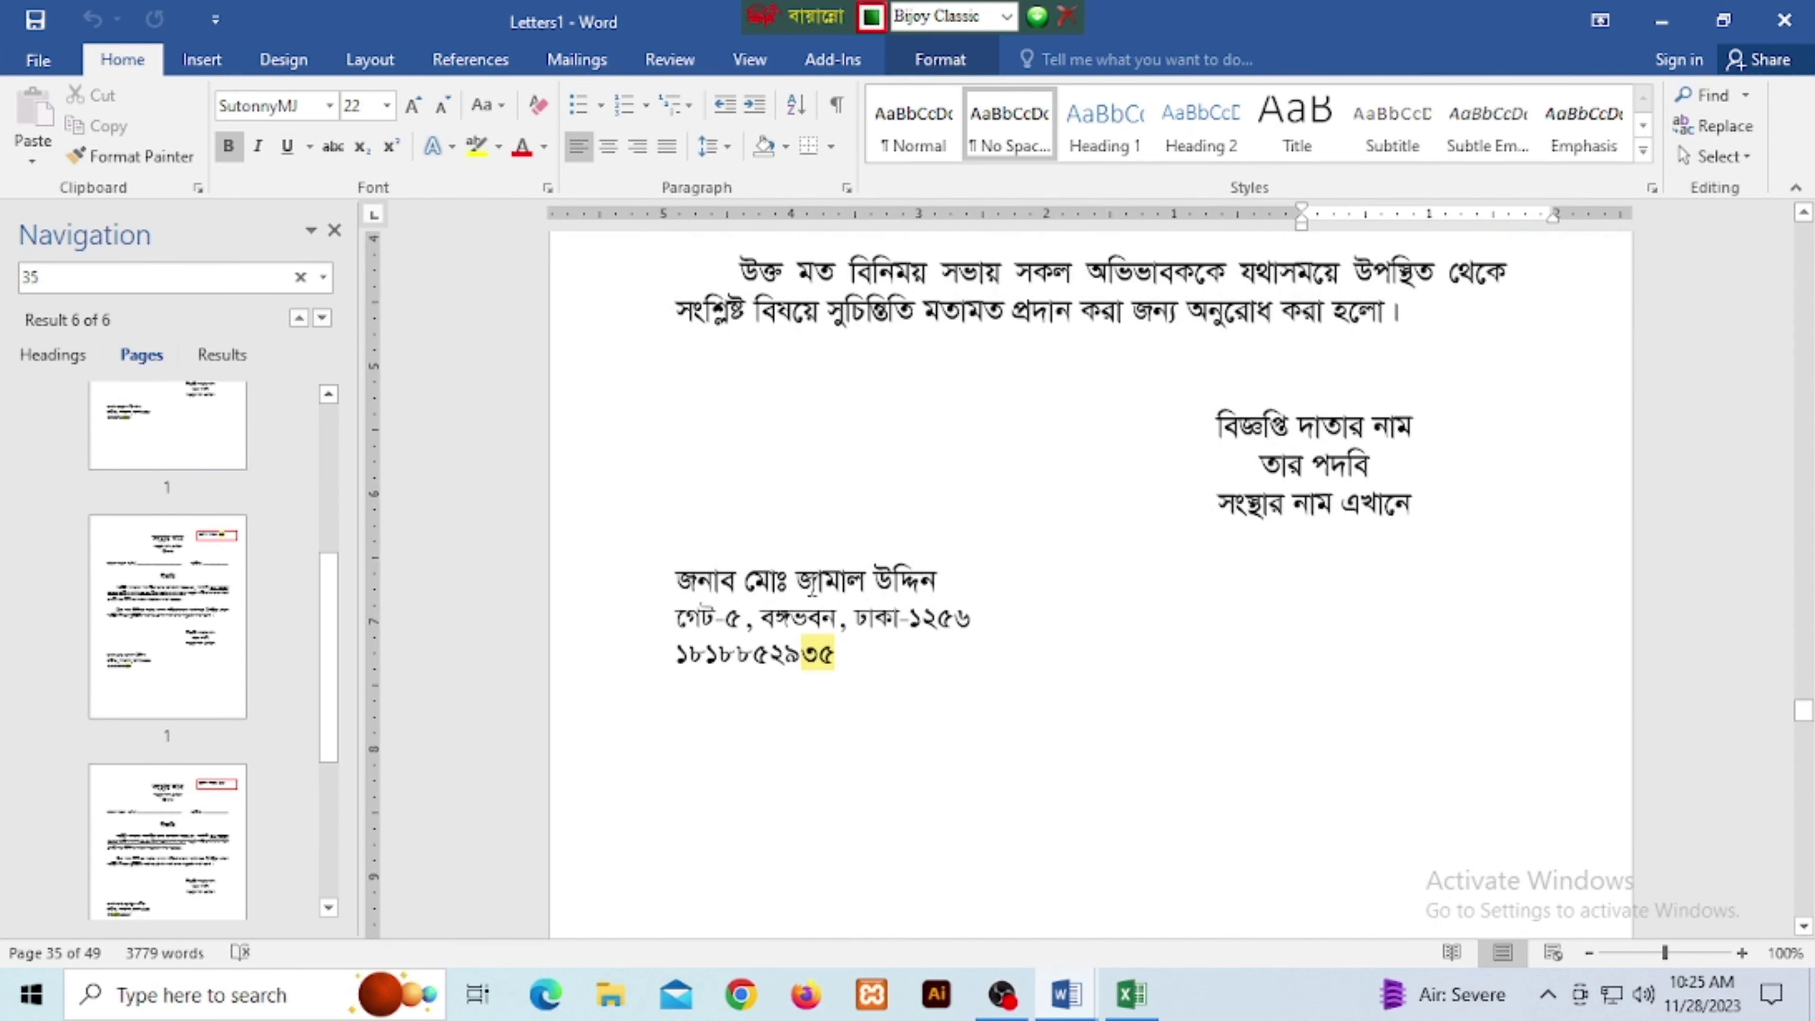
click(1131, 994)
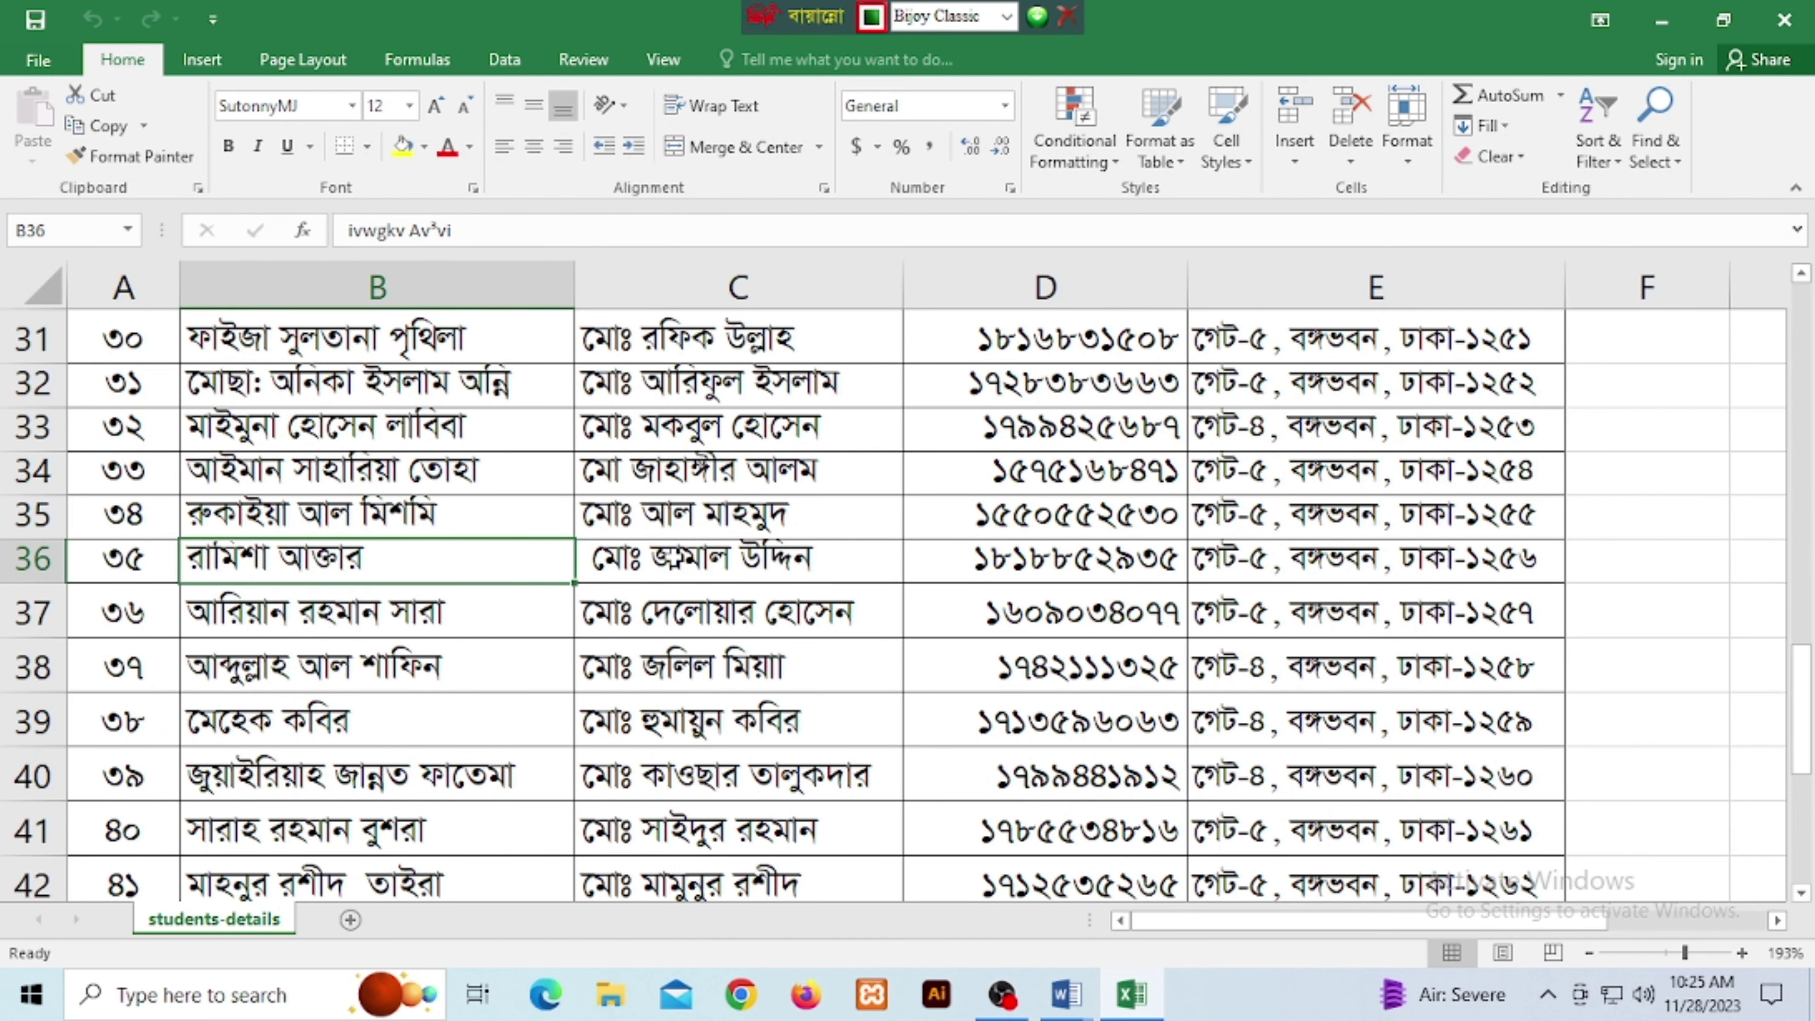
click(739, 559)
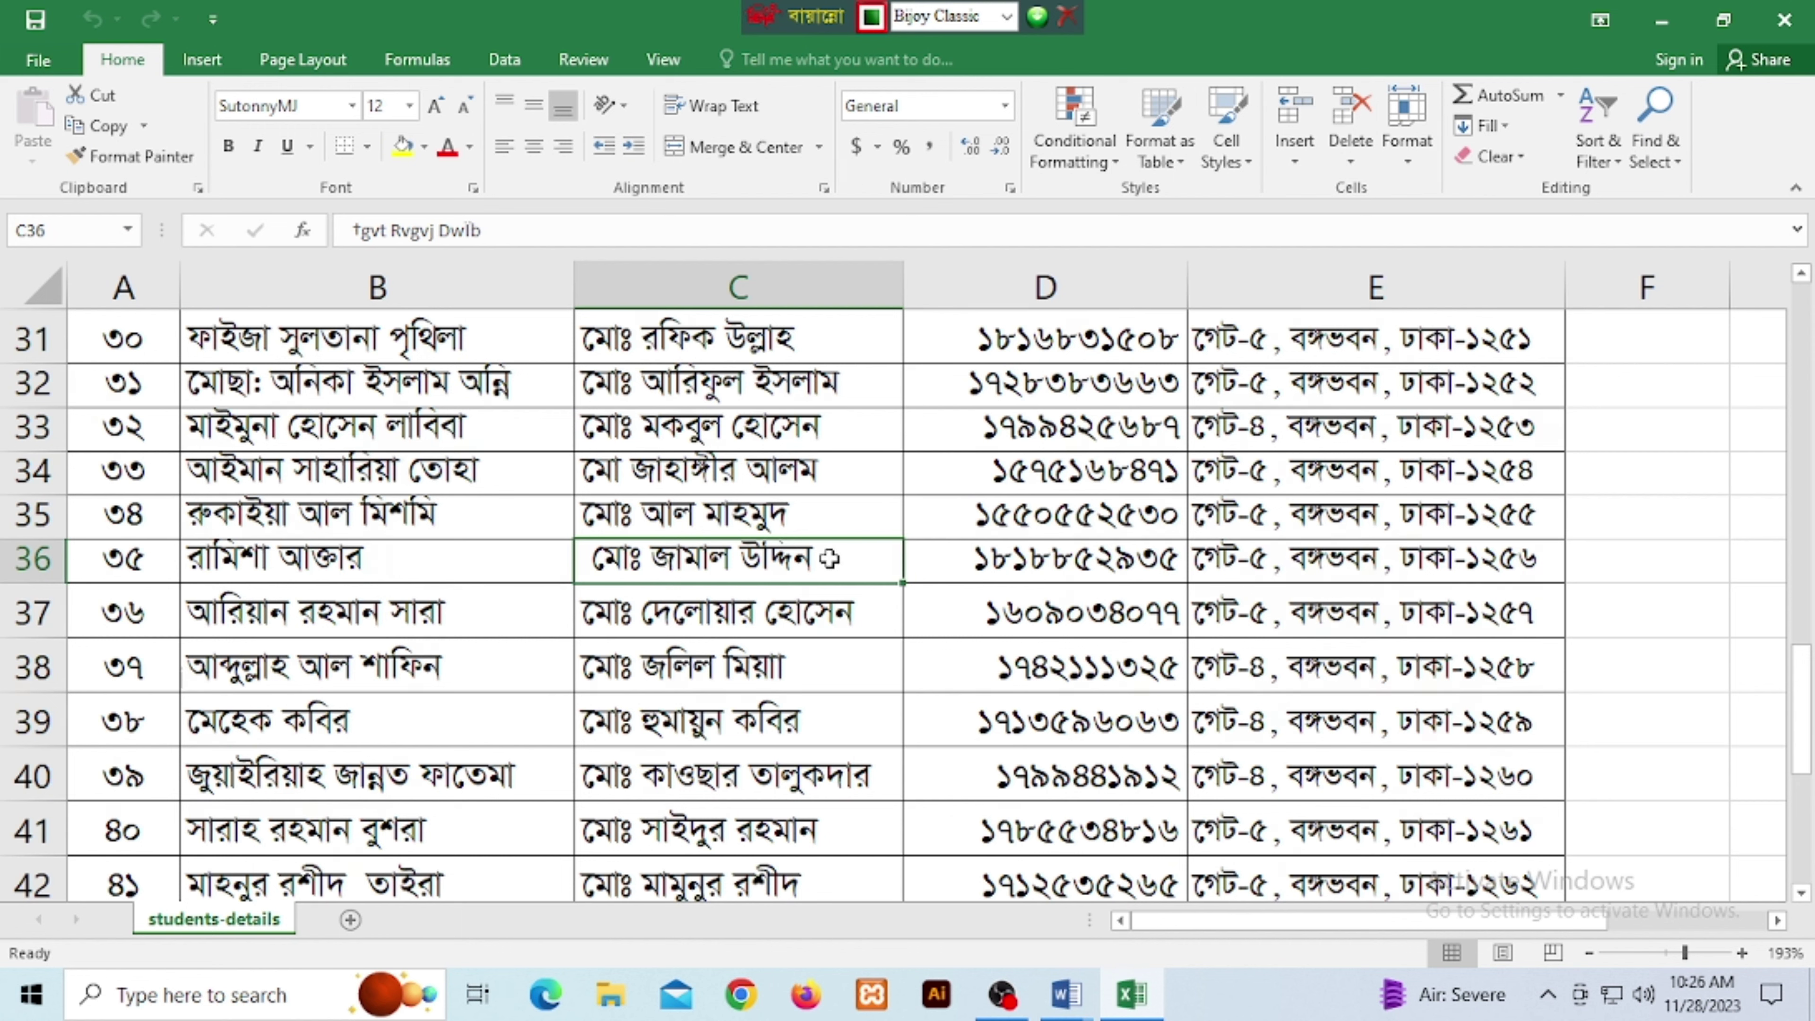
click(1066, 994)
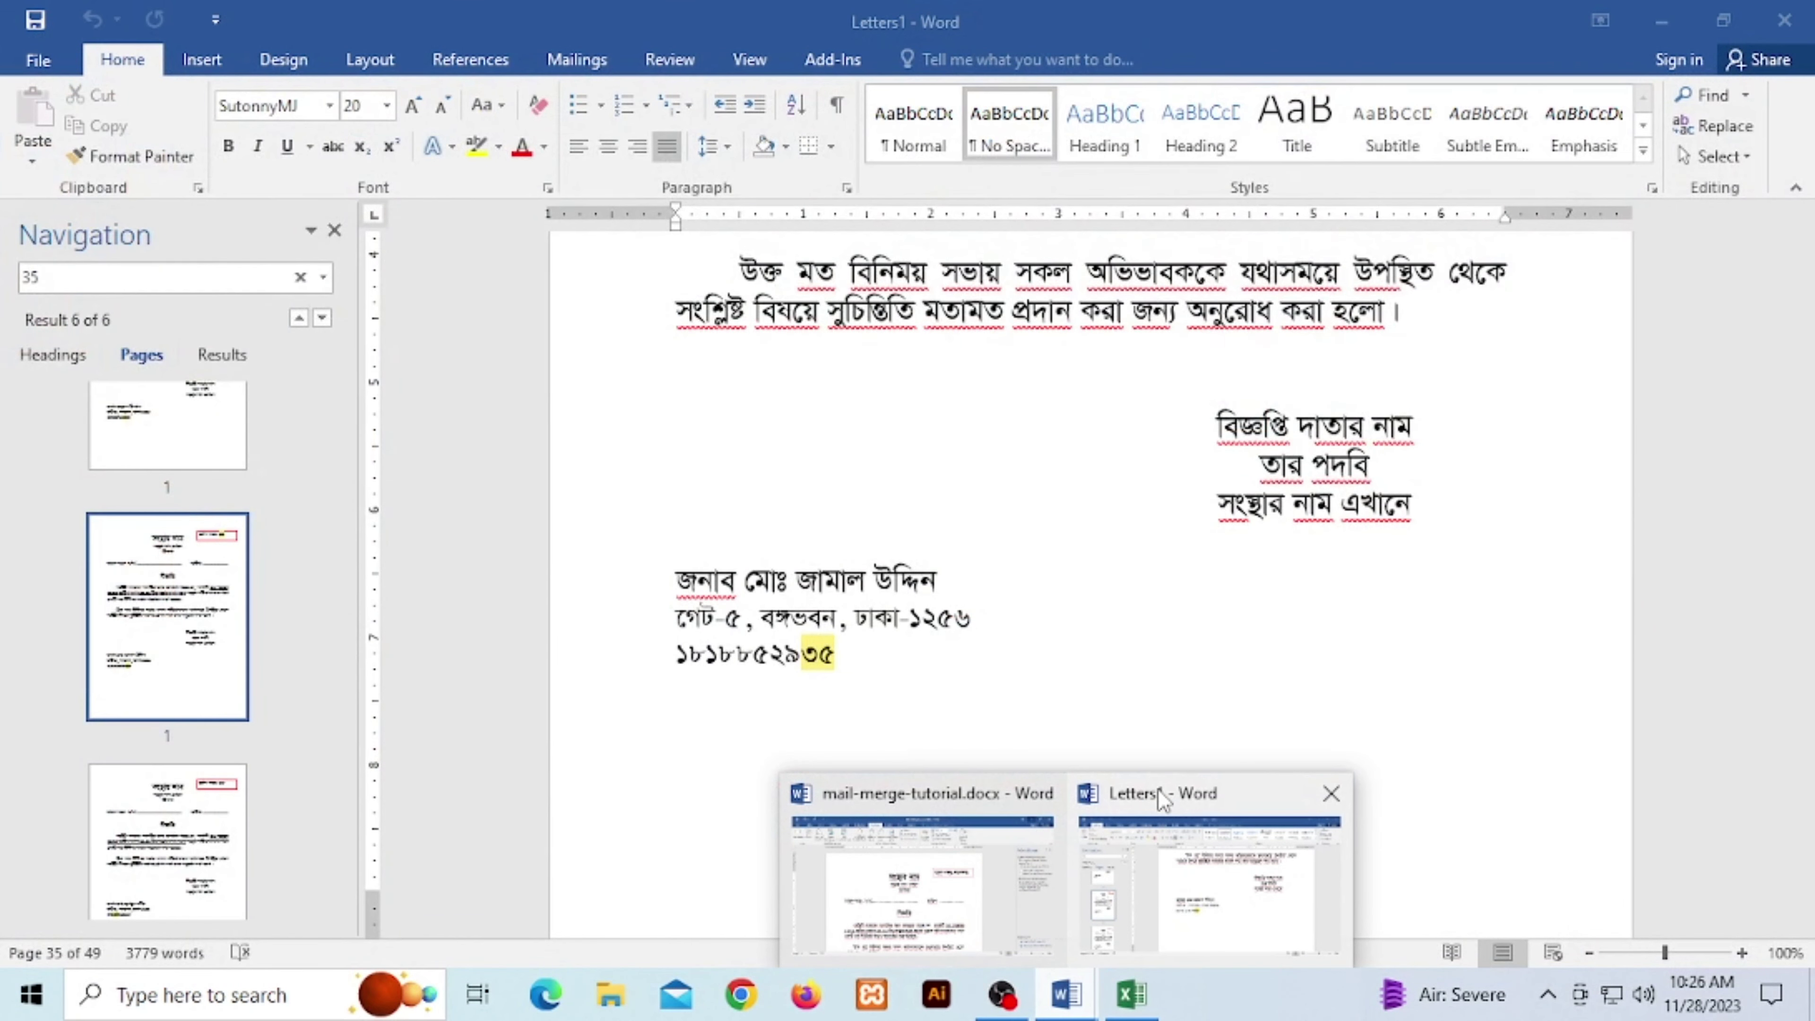
click(1156, 788)
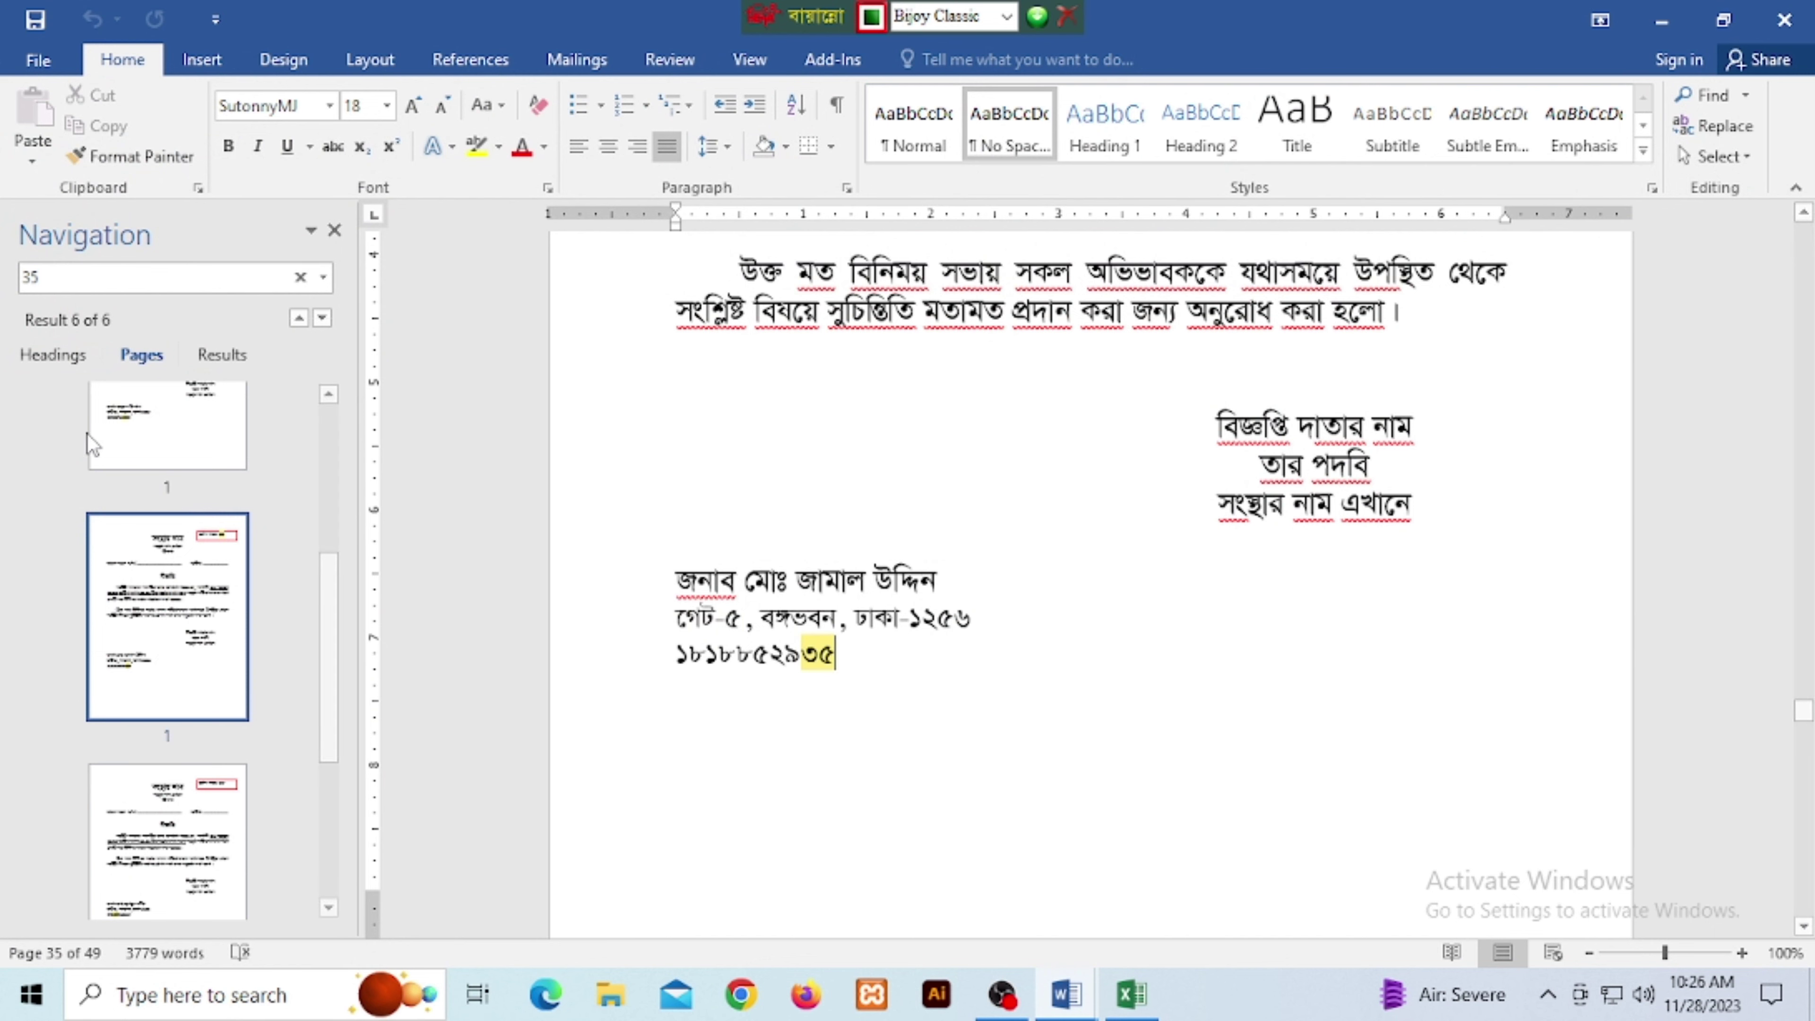
Close the page thumbnails, scroll on to the roll ৪১ letter, then return to the first letter.
click(336, 232)
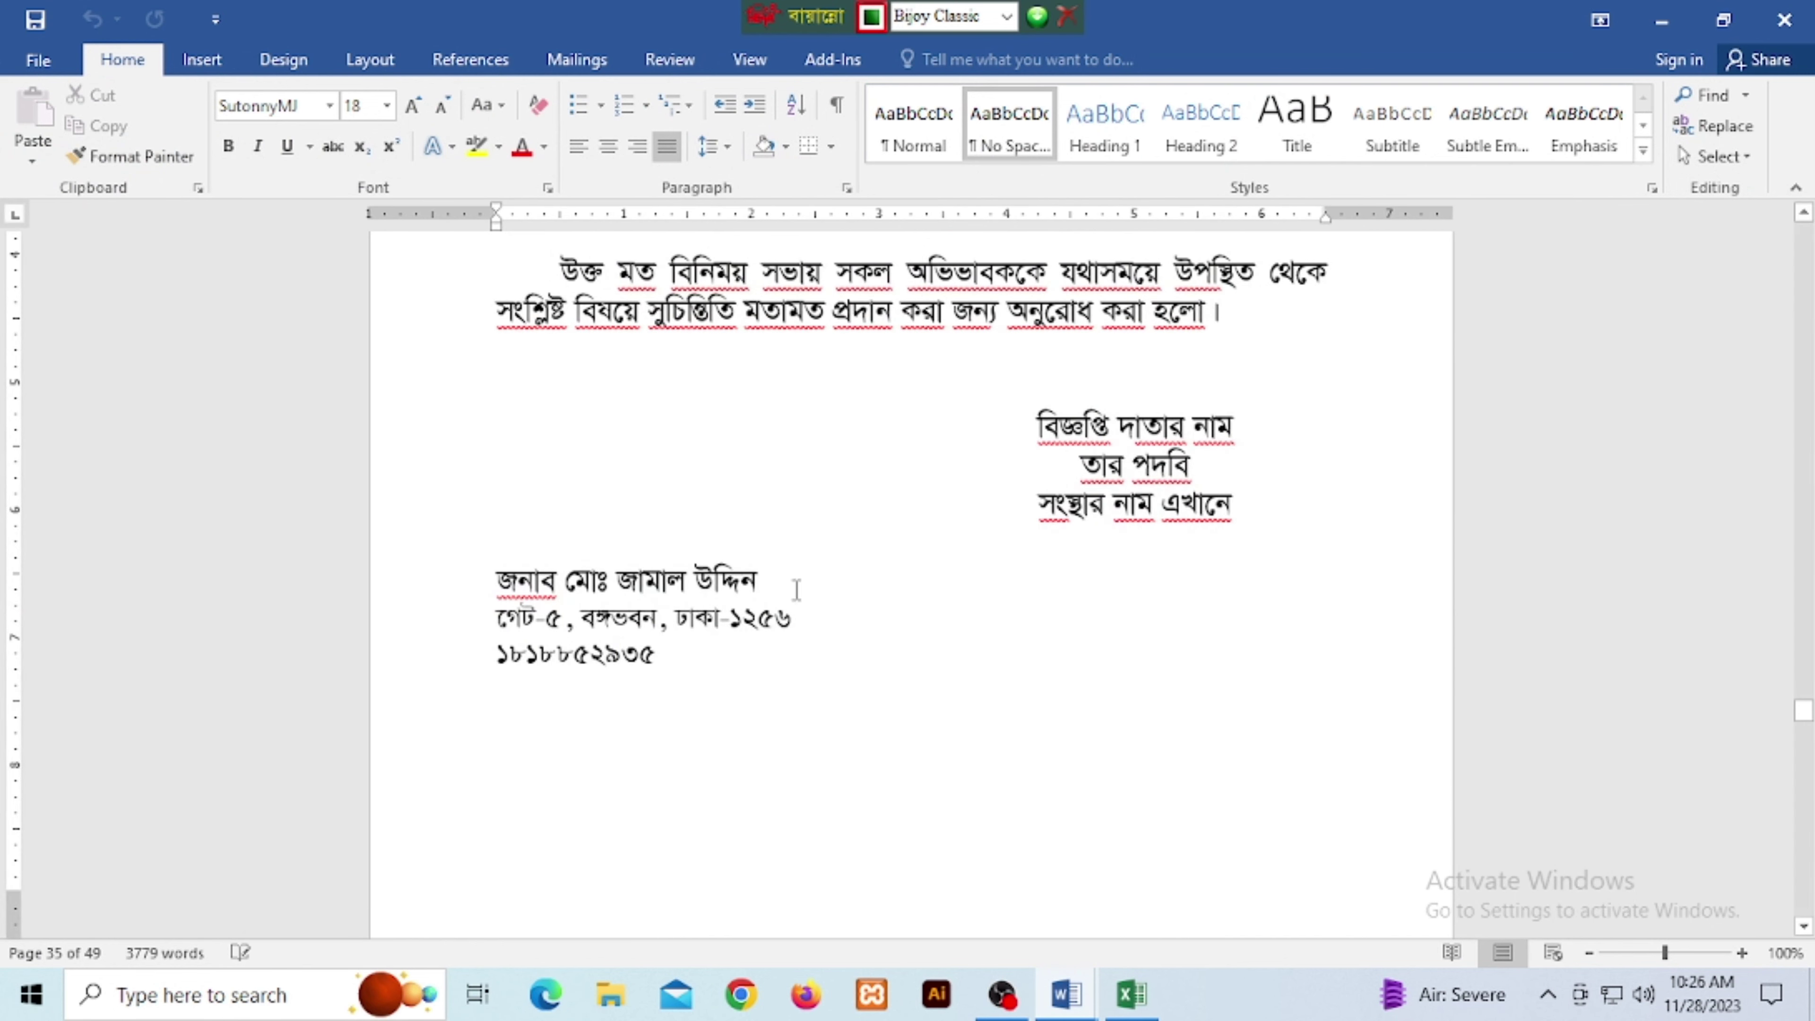
scroll(794, 601, down, 3)
scroll(794, 620, down, 5)
scroll(895, 815, down, 6)
scroll(773, 802, down, 6)
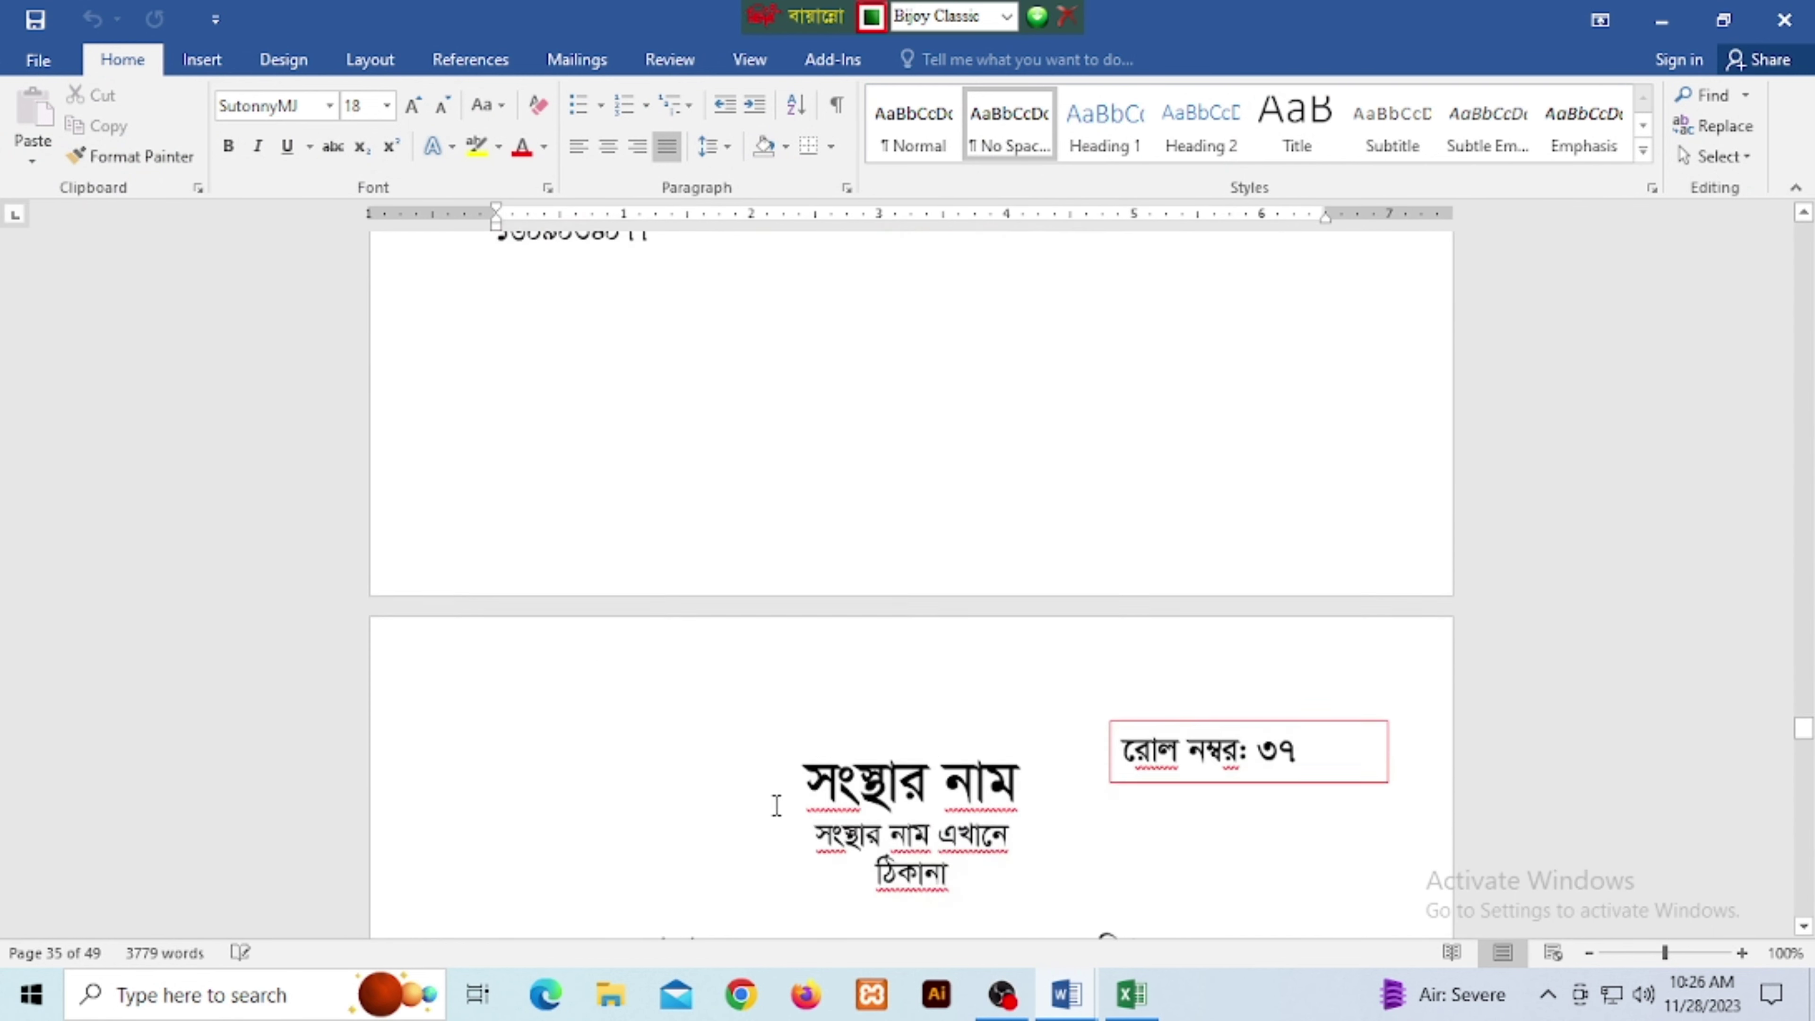
scroll(773, 802, down, 6)
scroll(966, 779, down, 6)
scroll(966, 781, down, 6)
scroll(965, 782, down, 6)
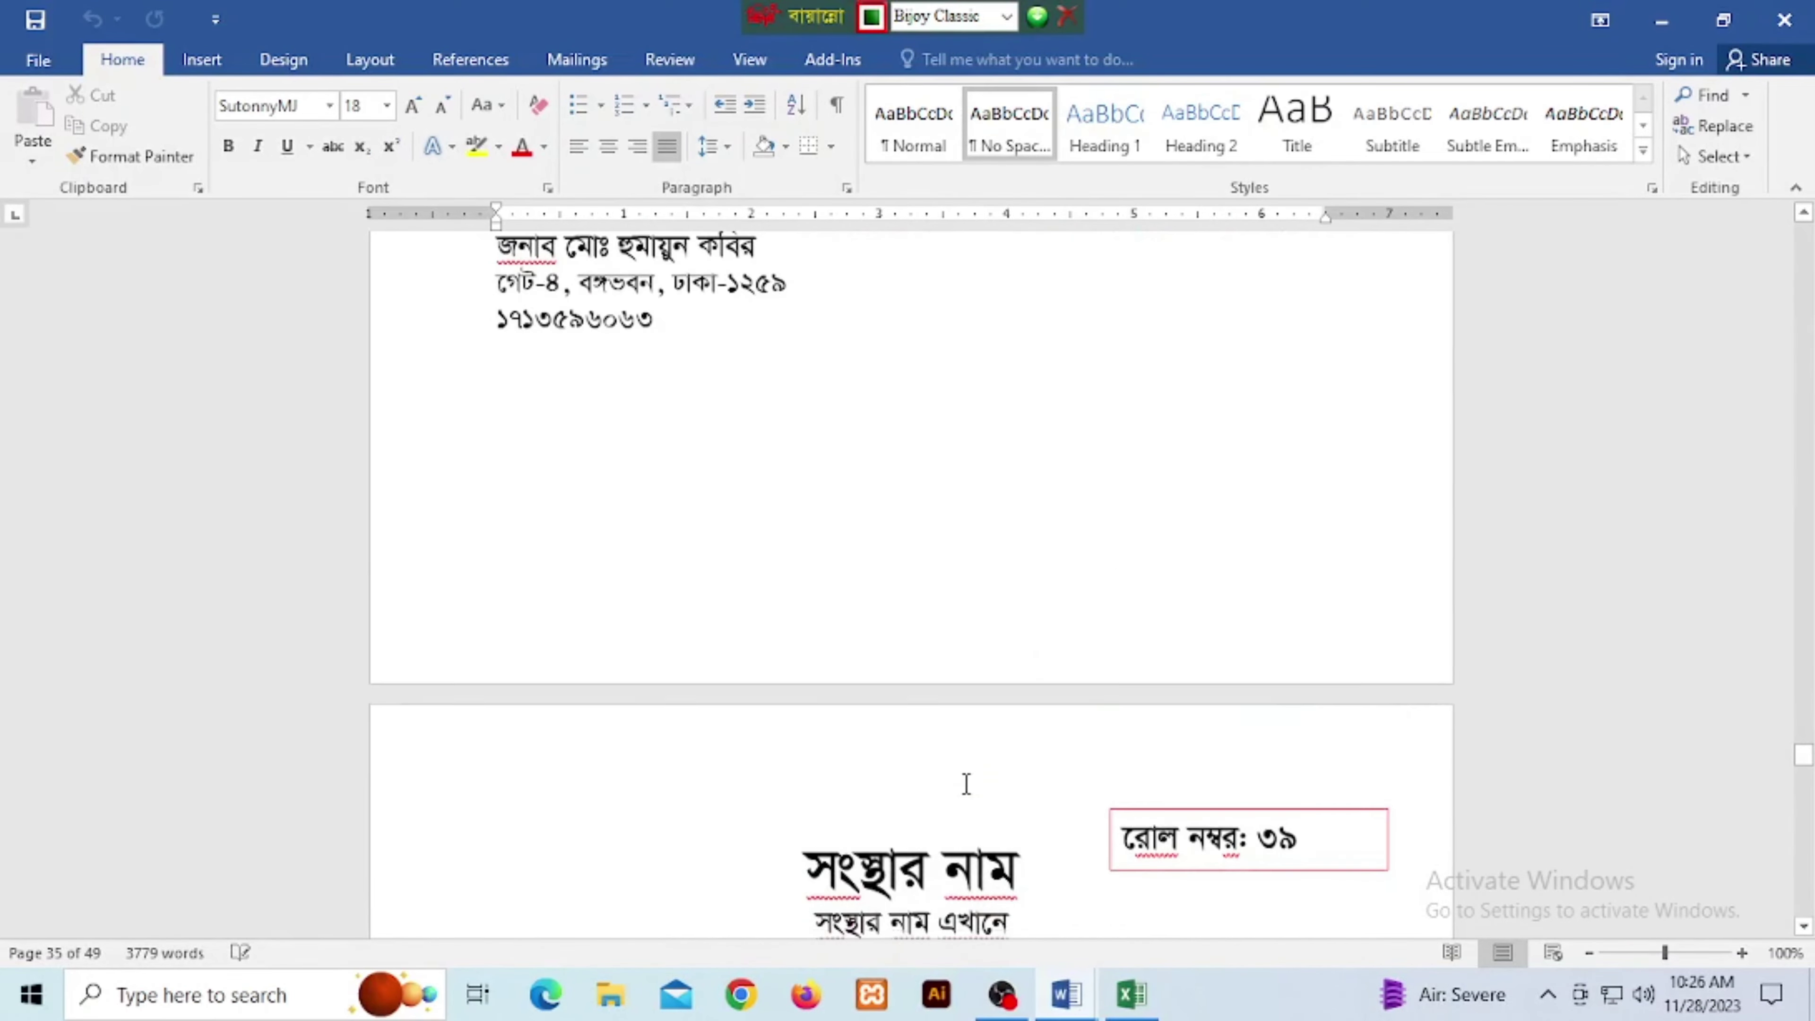
scroll(965, 782, down, 6)
scroll(965, 782, down, 6)
scroll(965, 783, down, 6)
scroll(966, 782, down, 6)
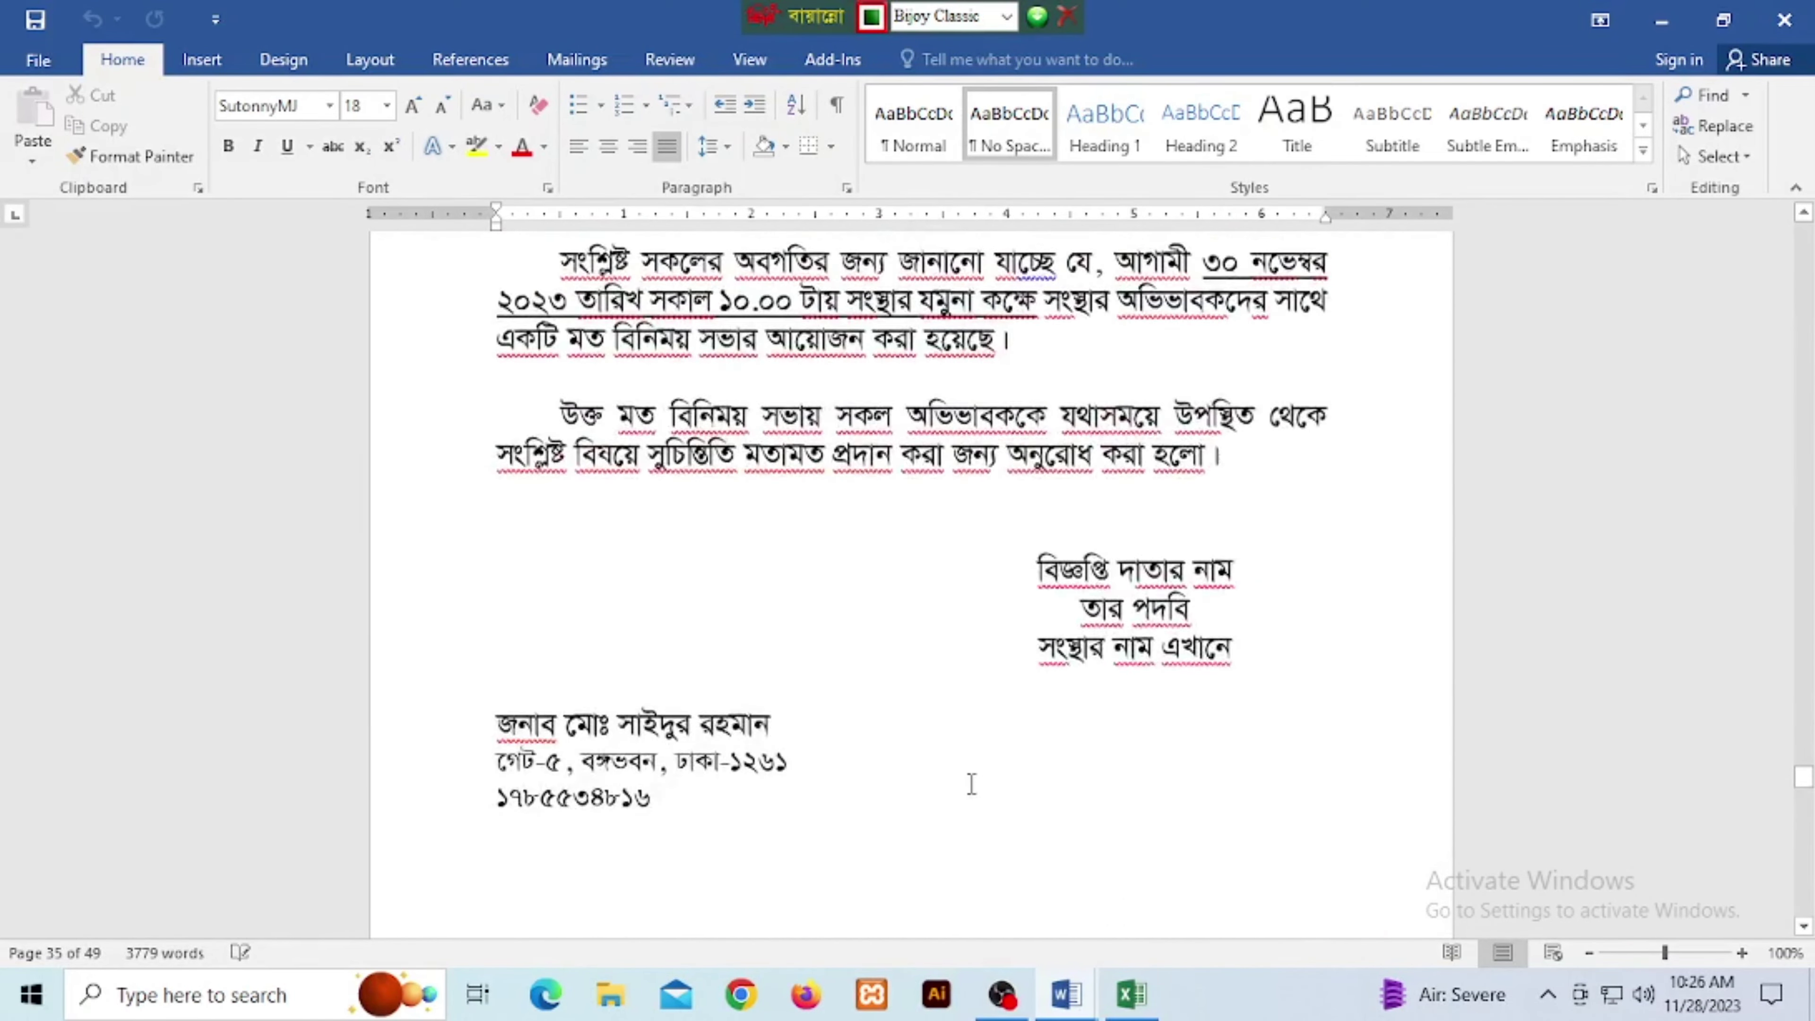
scroll(968, 782, down, 6)
scroll(971, 783, down, 6)
scroll(974, 783, down, 2)
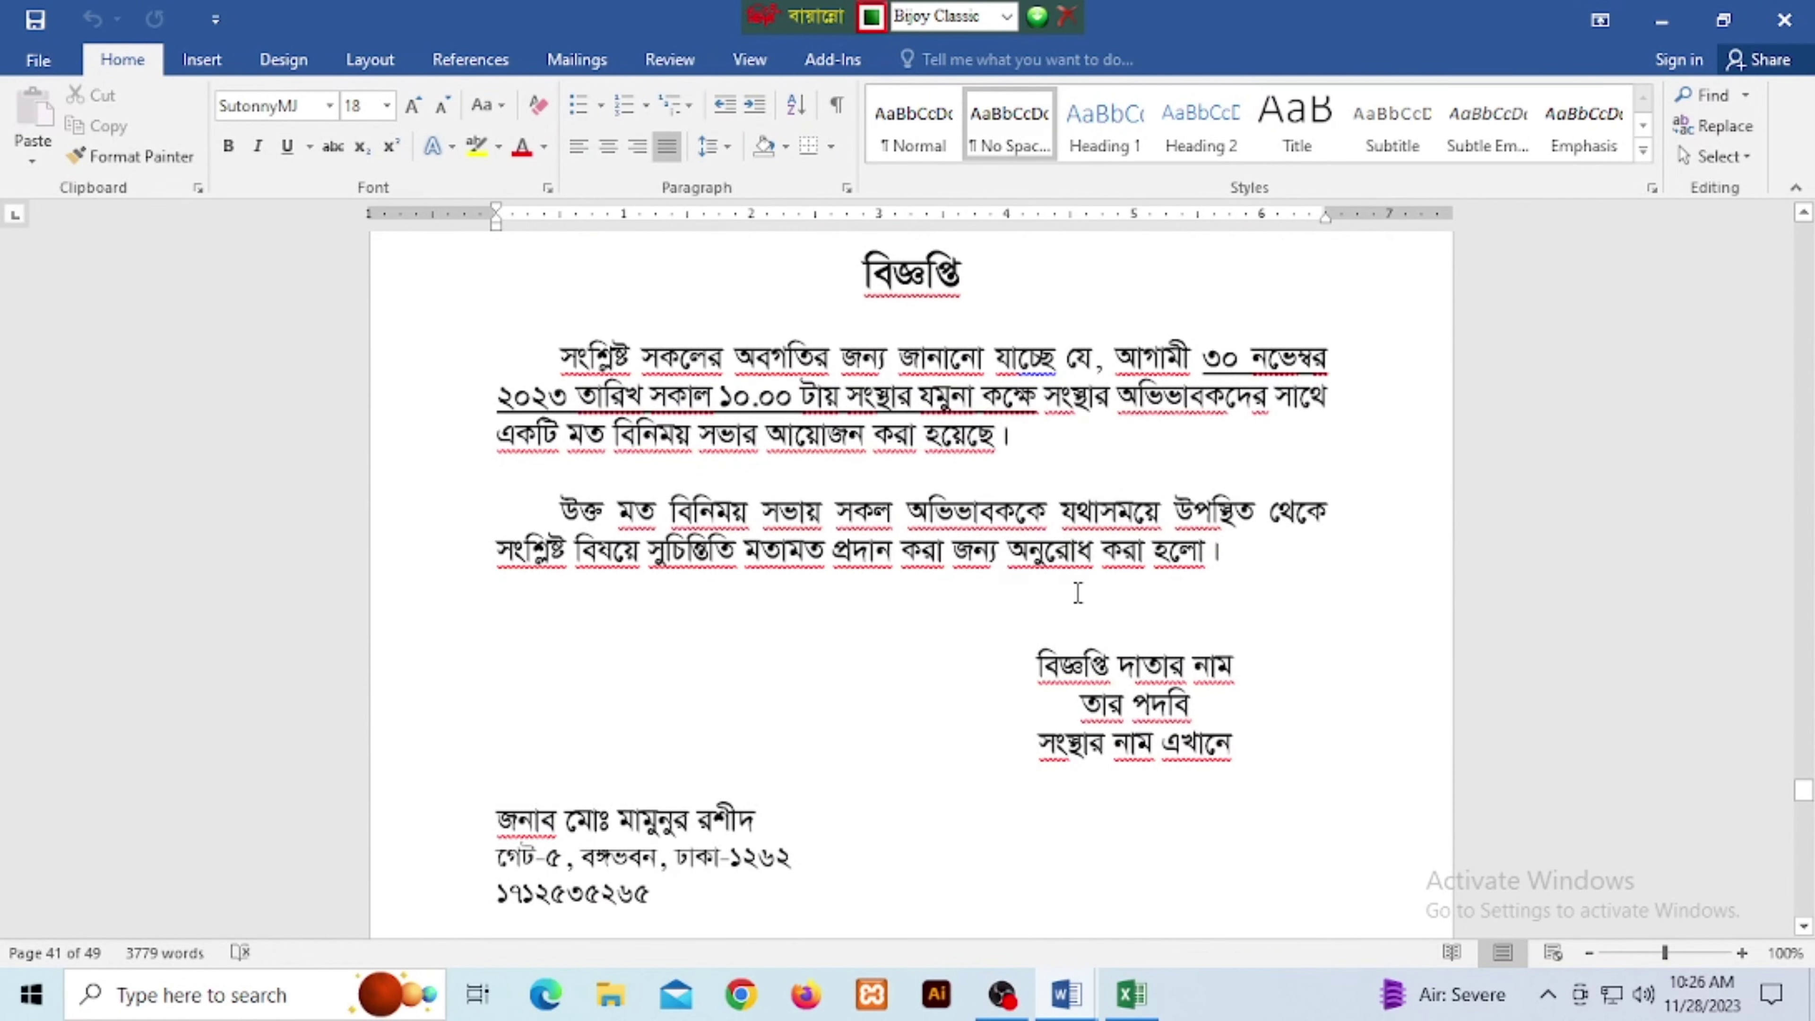
scroll(1016, 584, up, 7)
click(1029, 614)
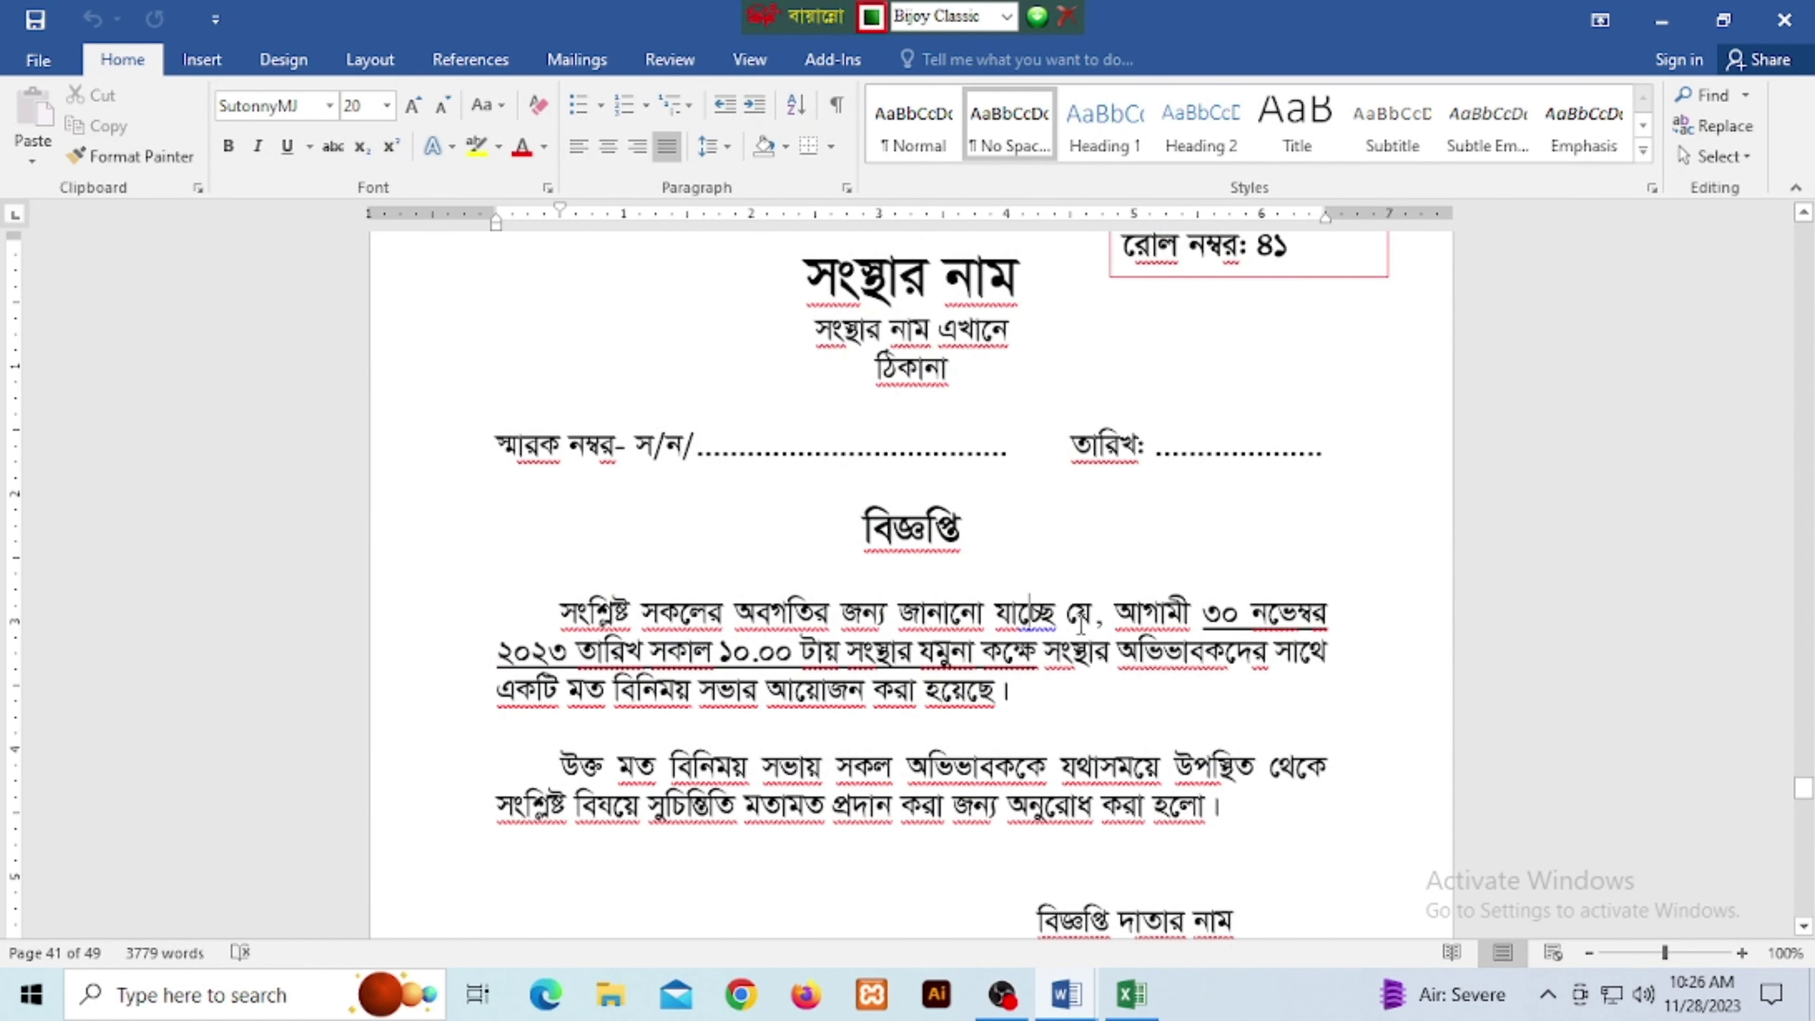
key(ctrl+Home)
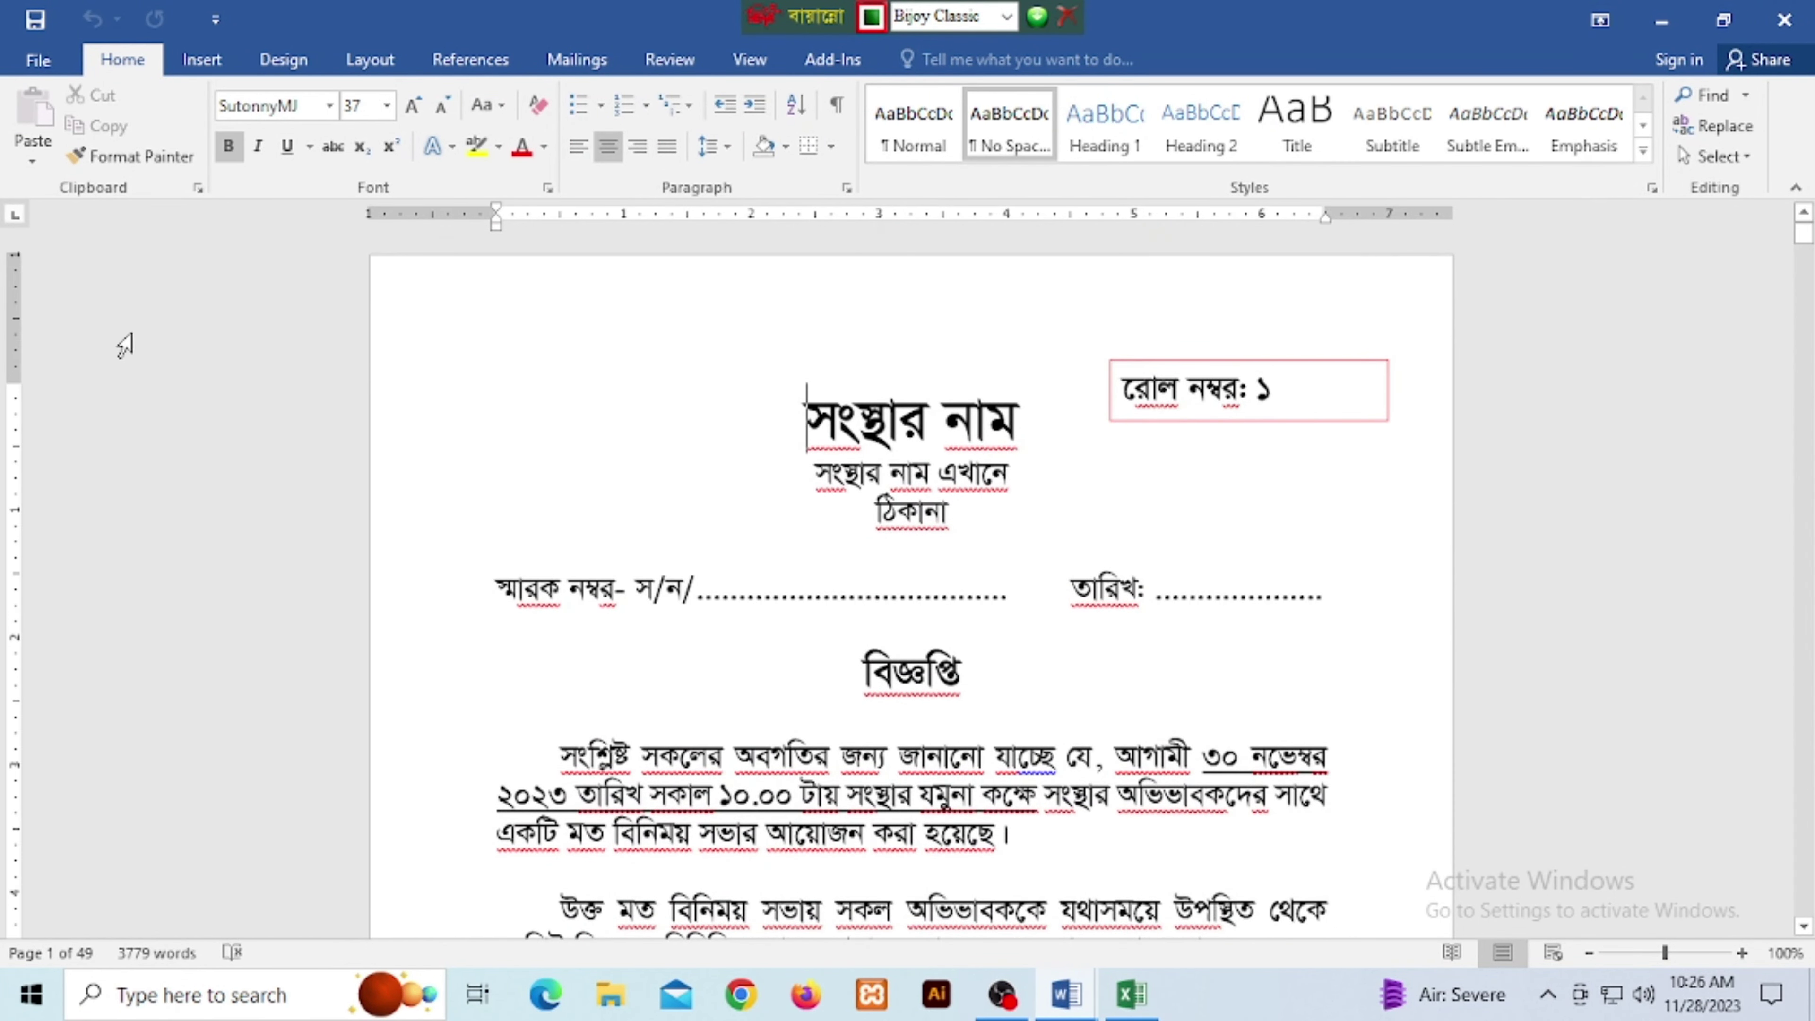
Save the 49-page merged letters as ms.docx on the Desktop.
click(35, 19)
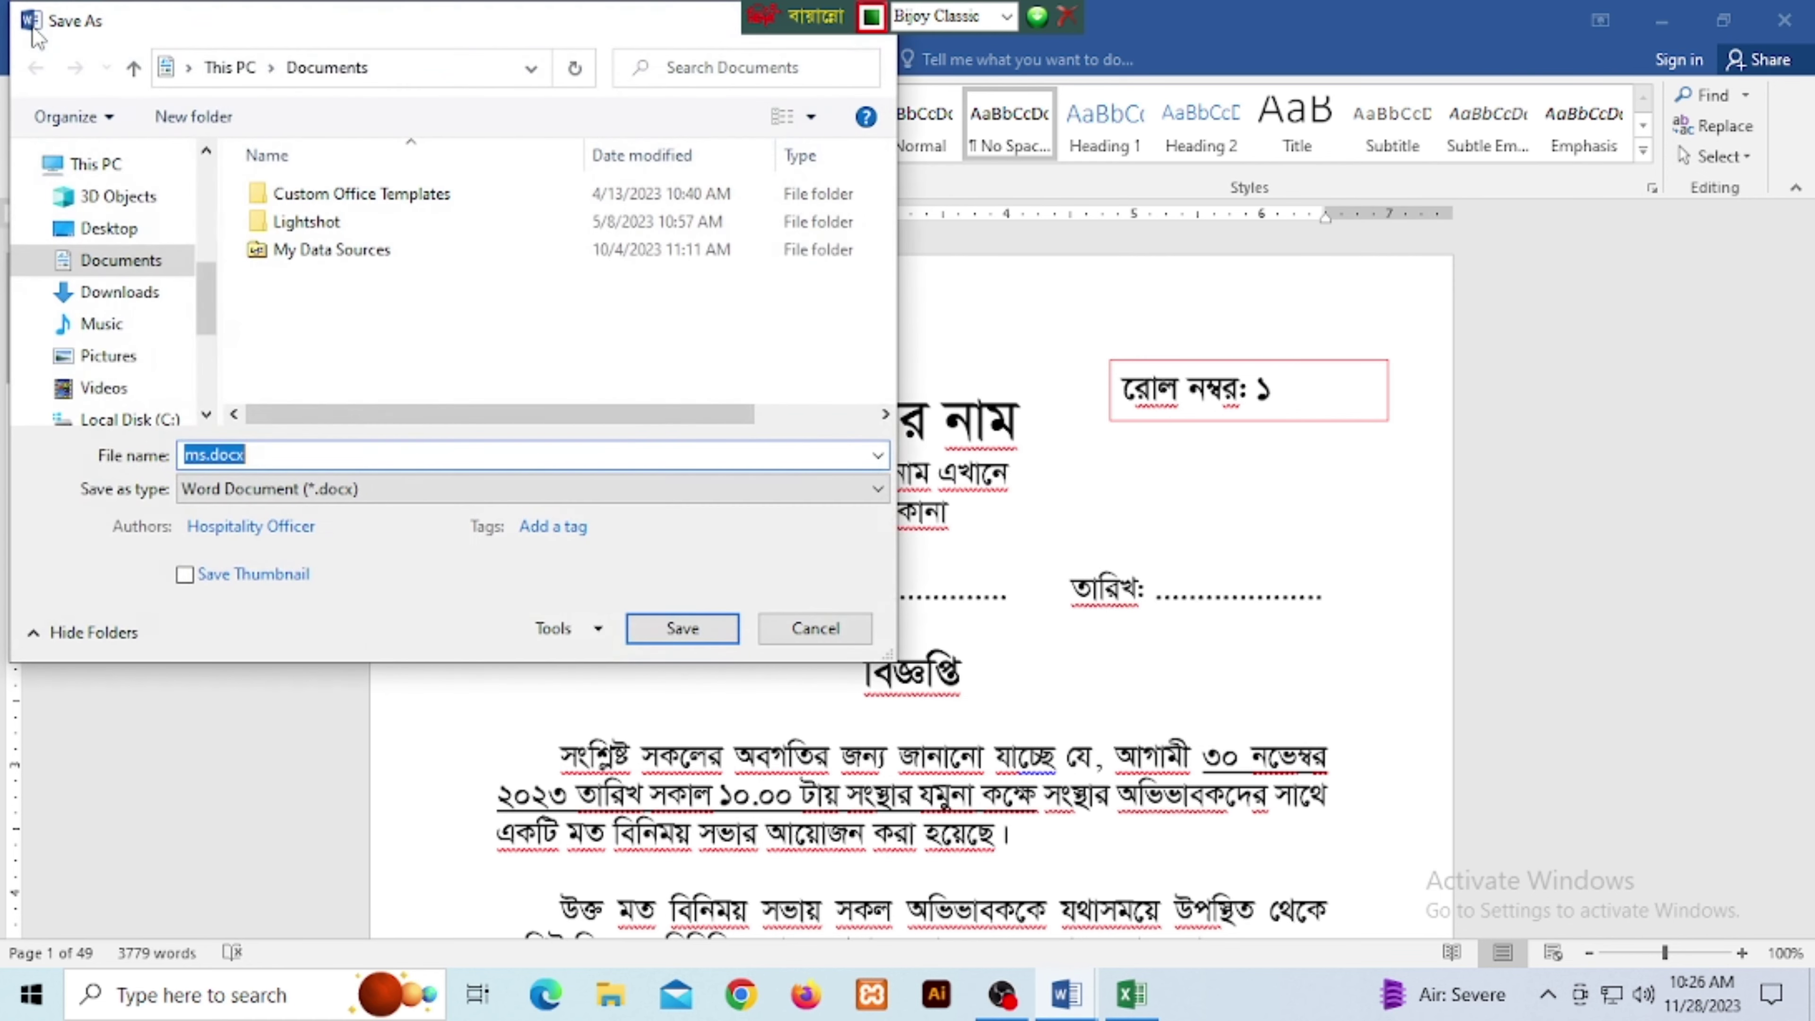
click(200, 453)
click(108, 229)
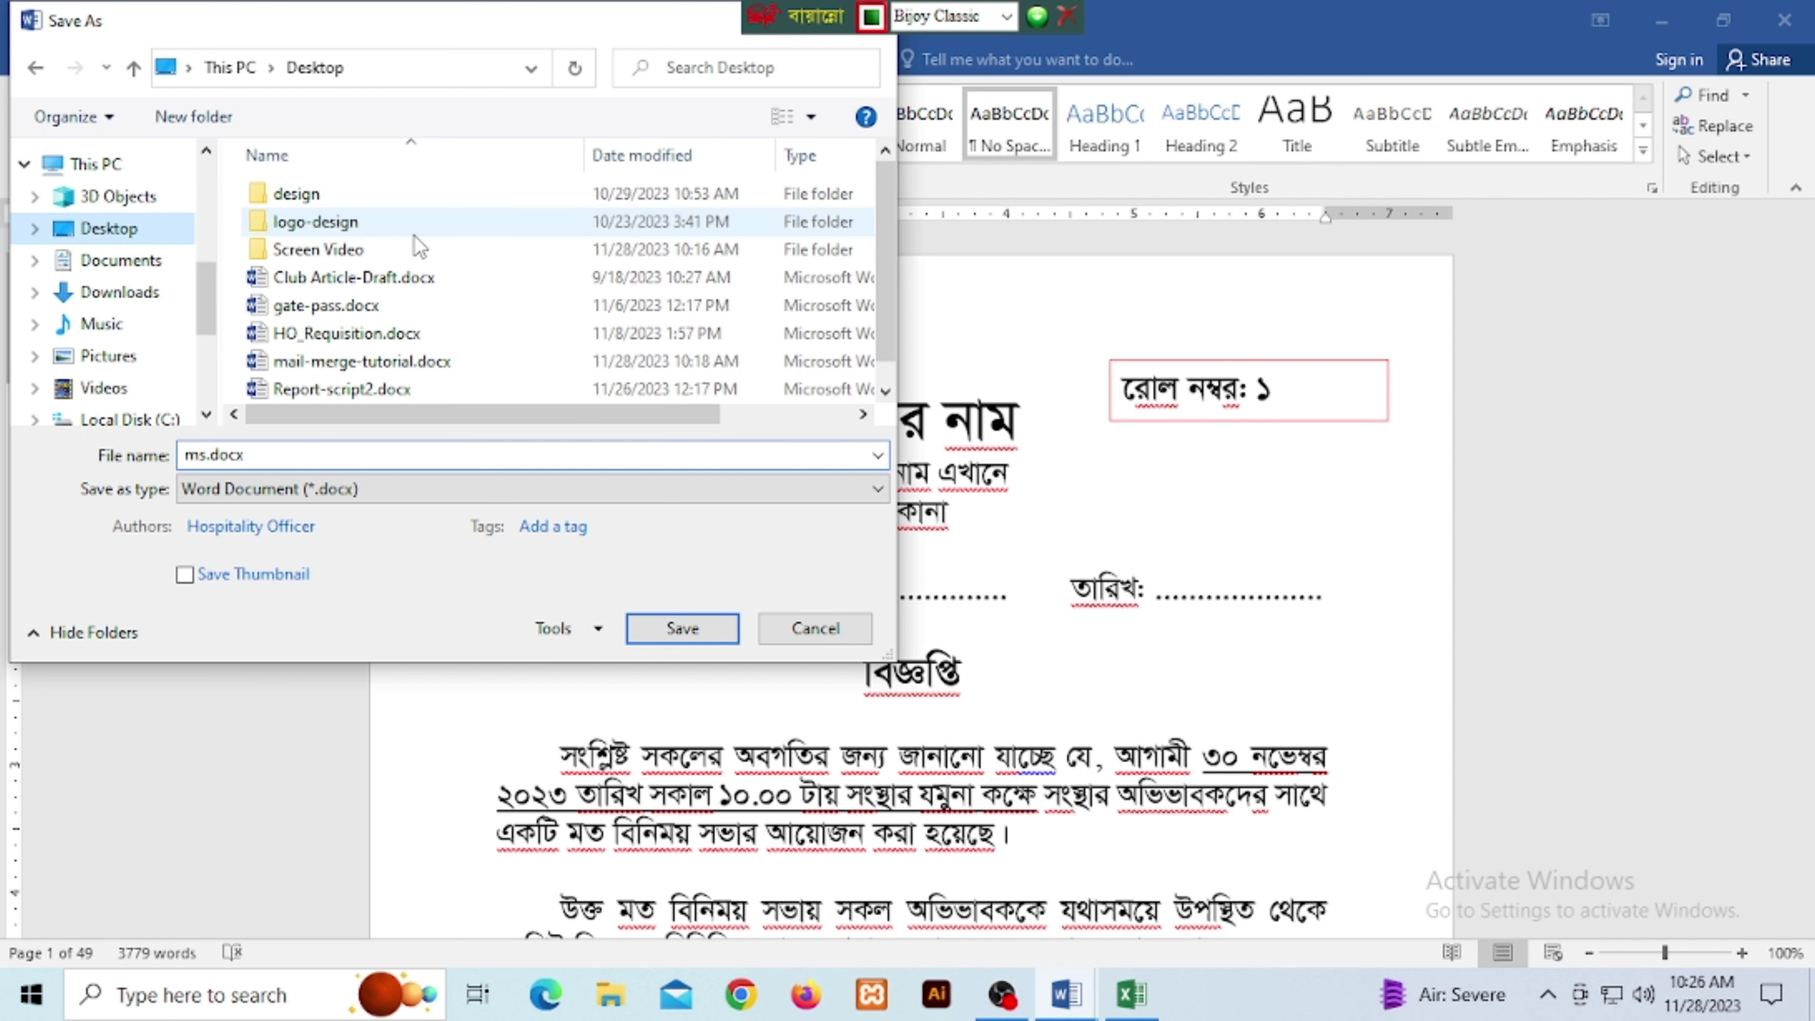
click(675, 628)
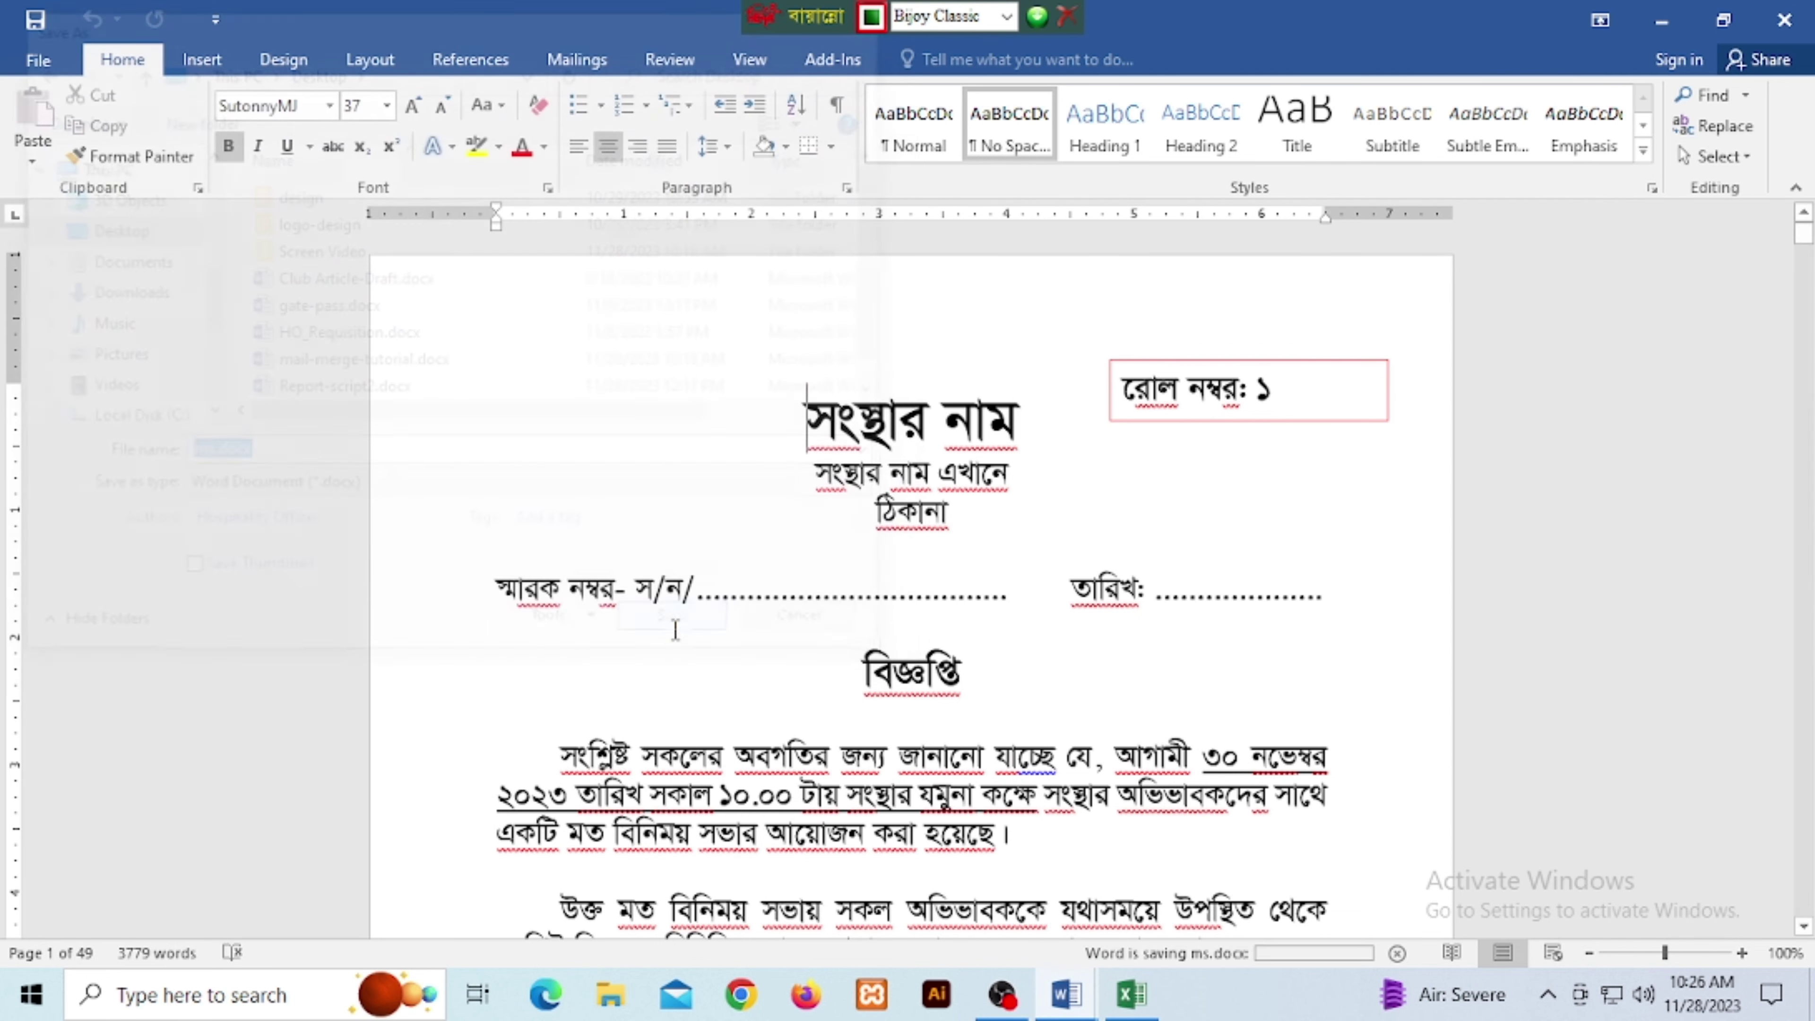
Close the merged document, the students-details spreadsheet, and the template without saving.
click(1136, 583)
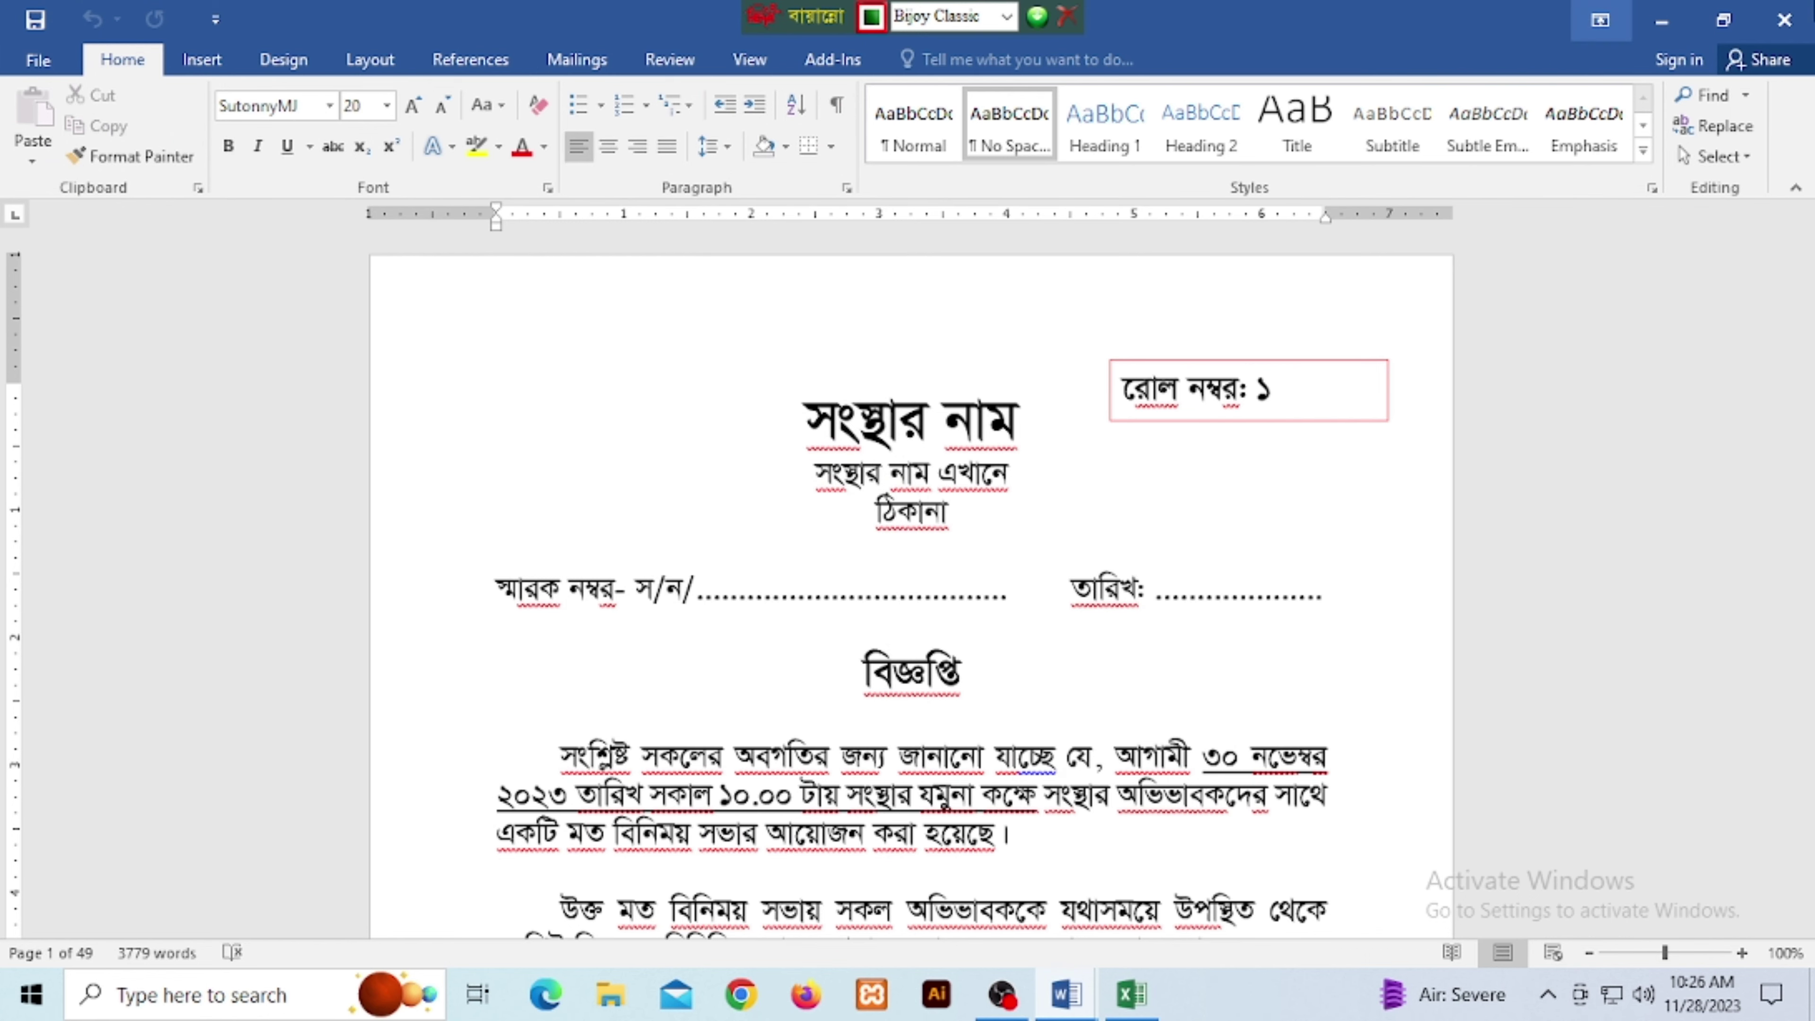
click(1781, 22)
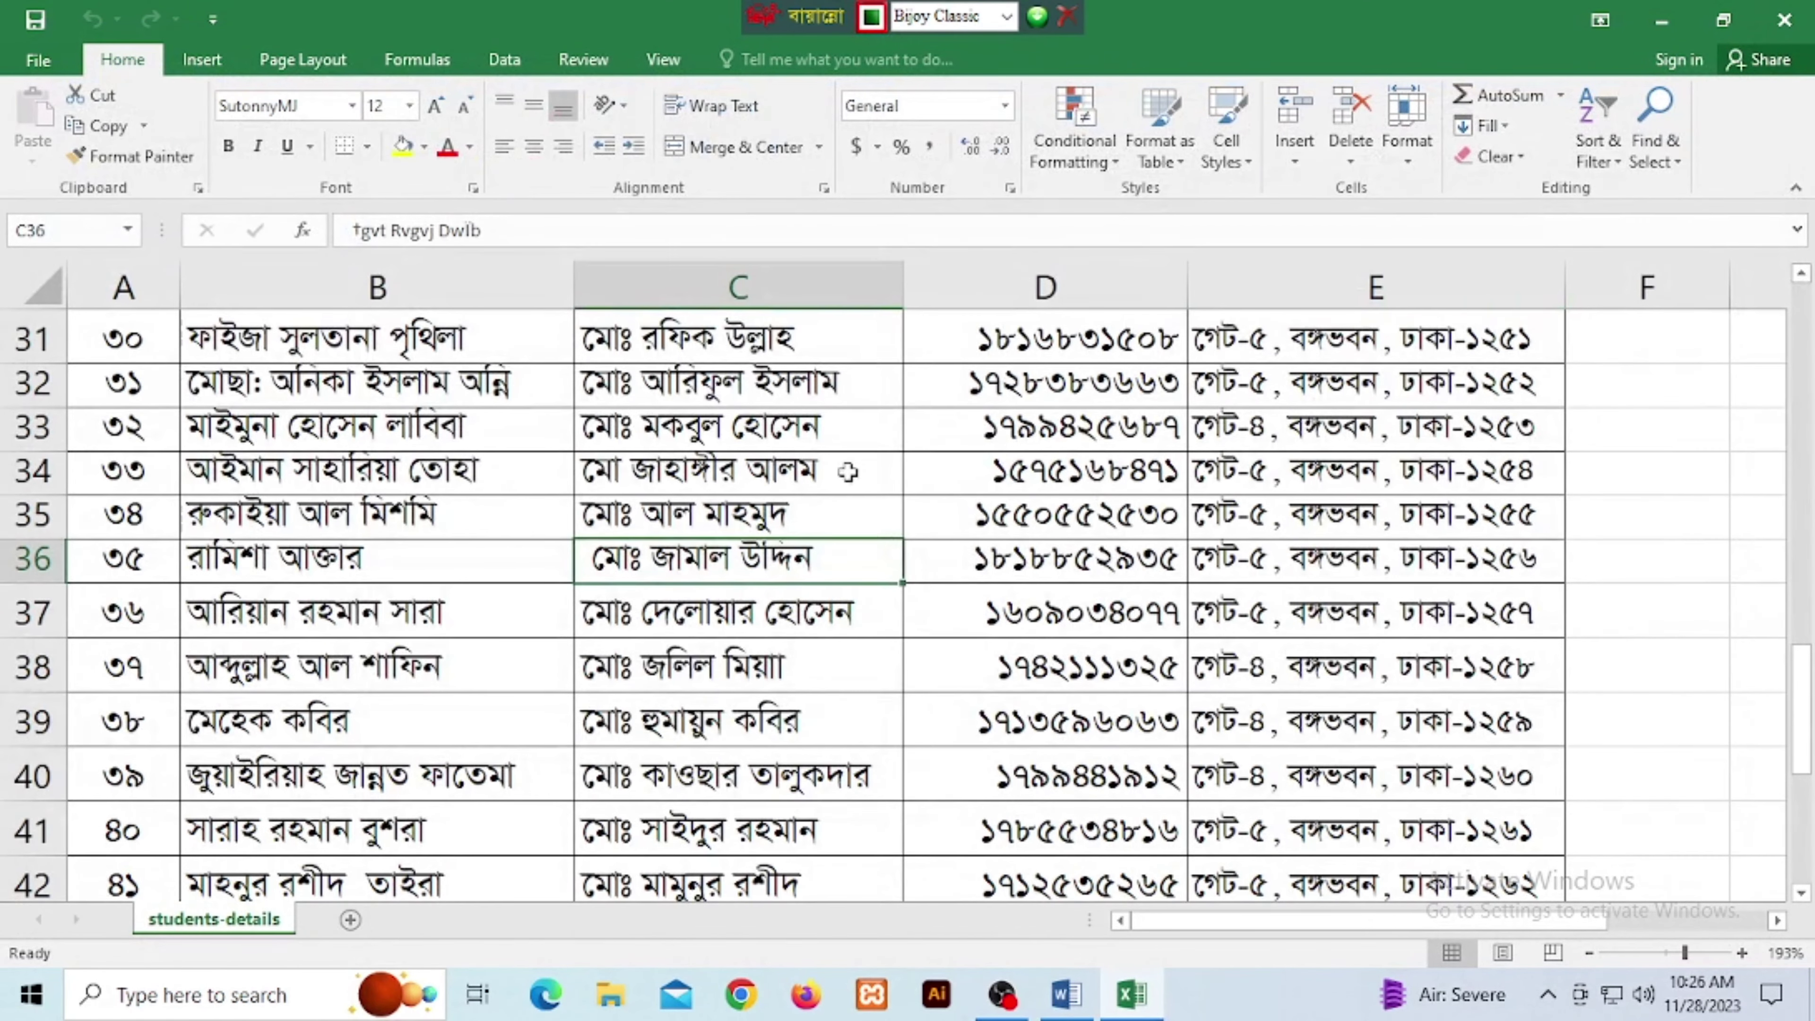
click(1782, 19)
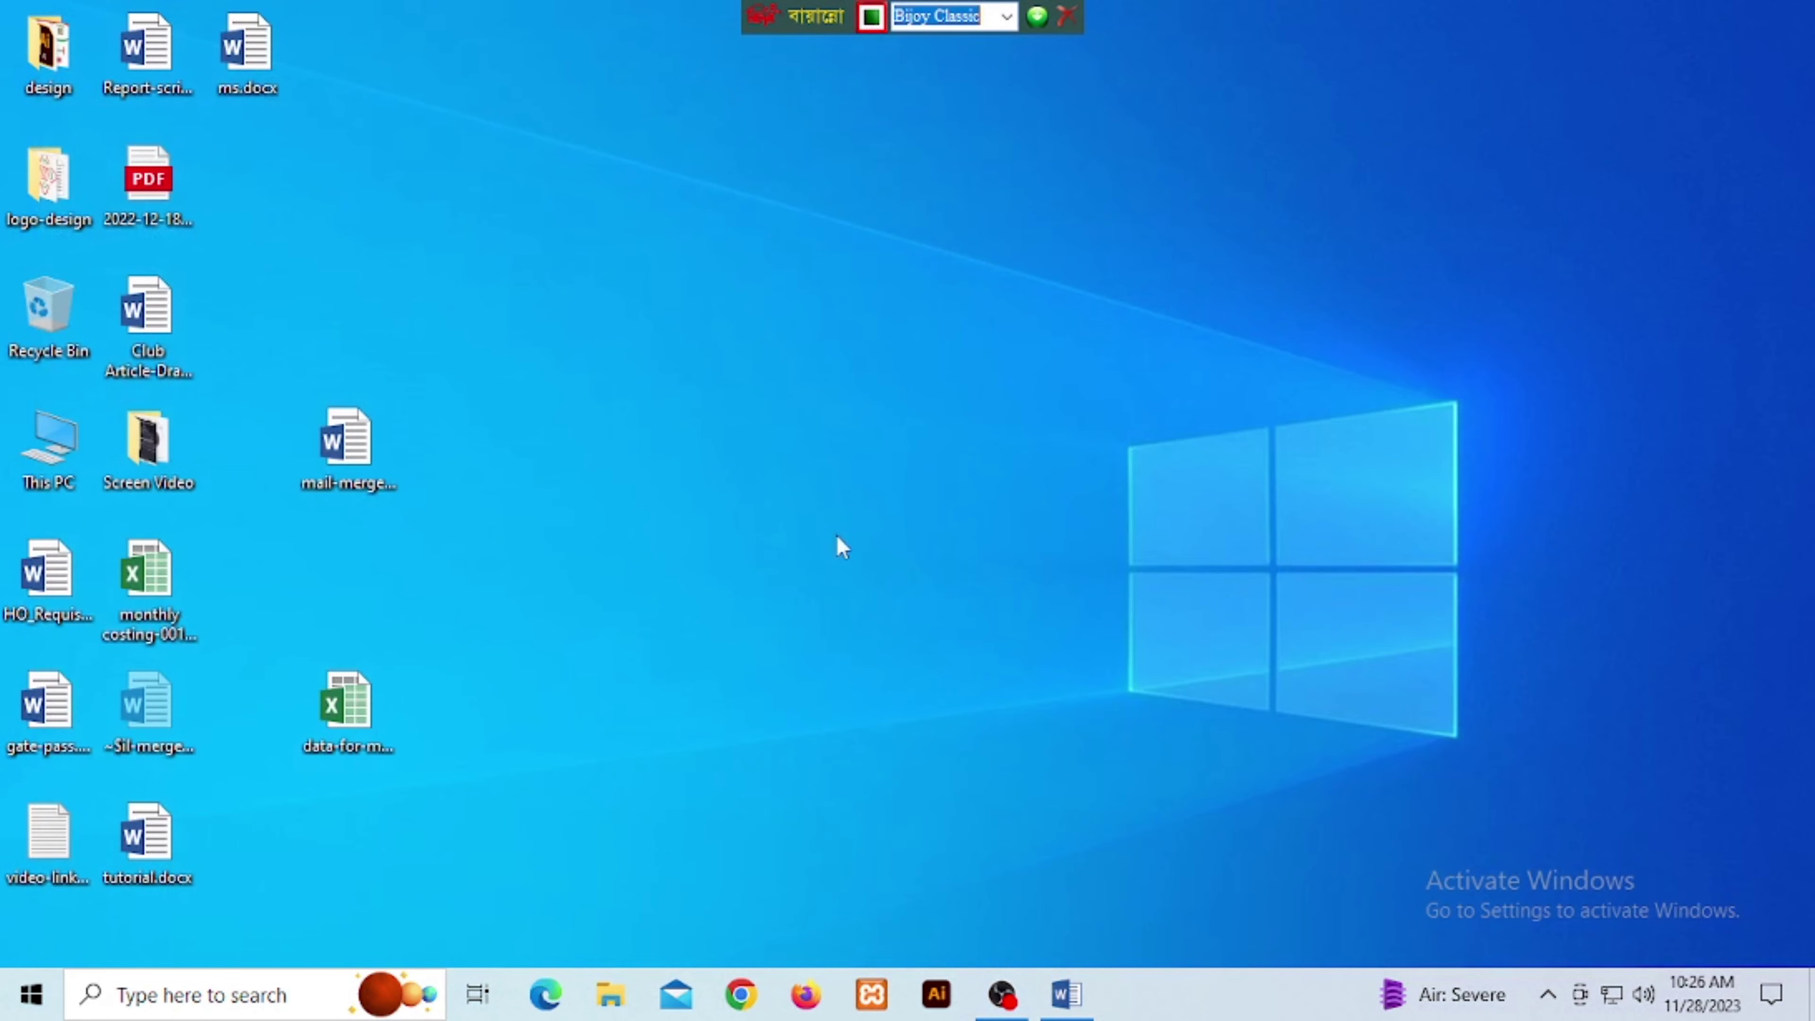
click(1066, 993)
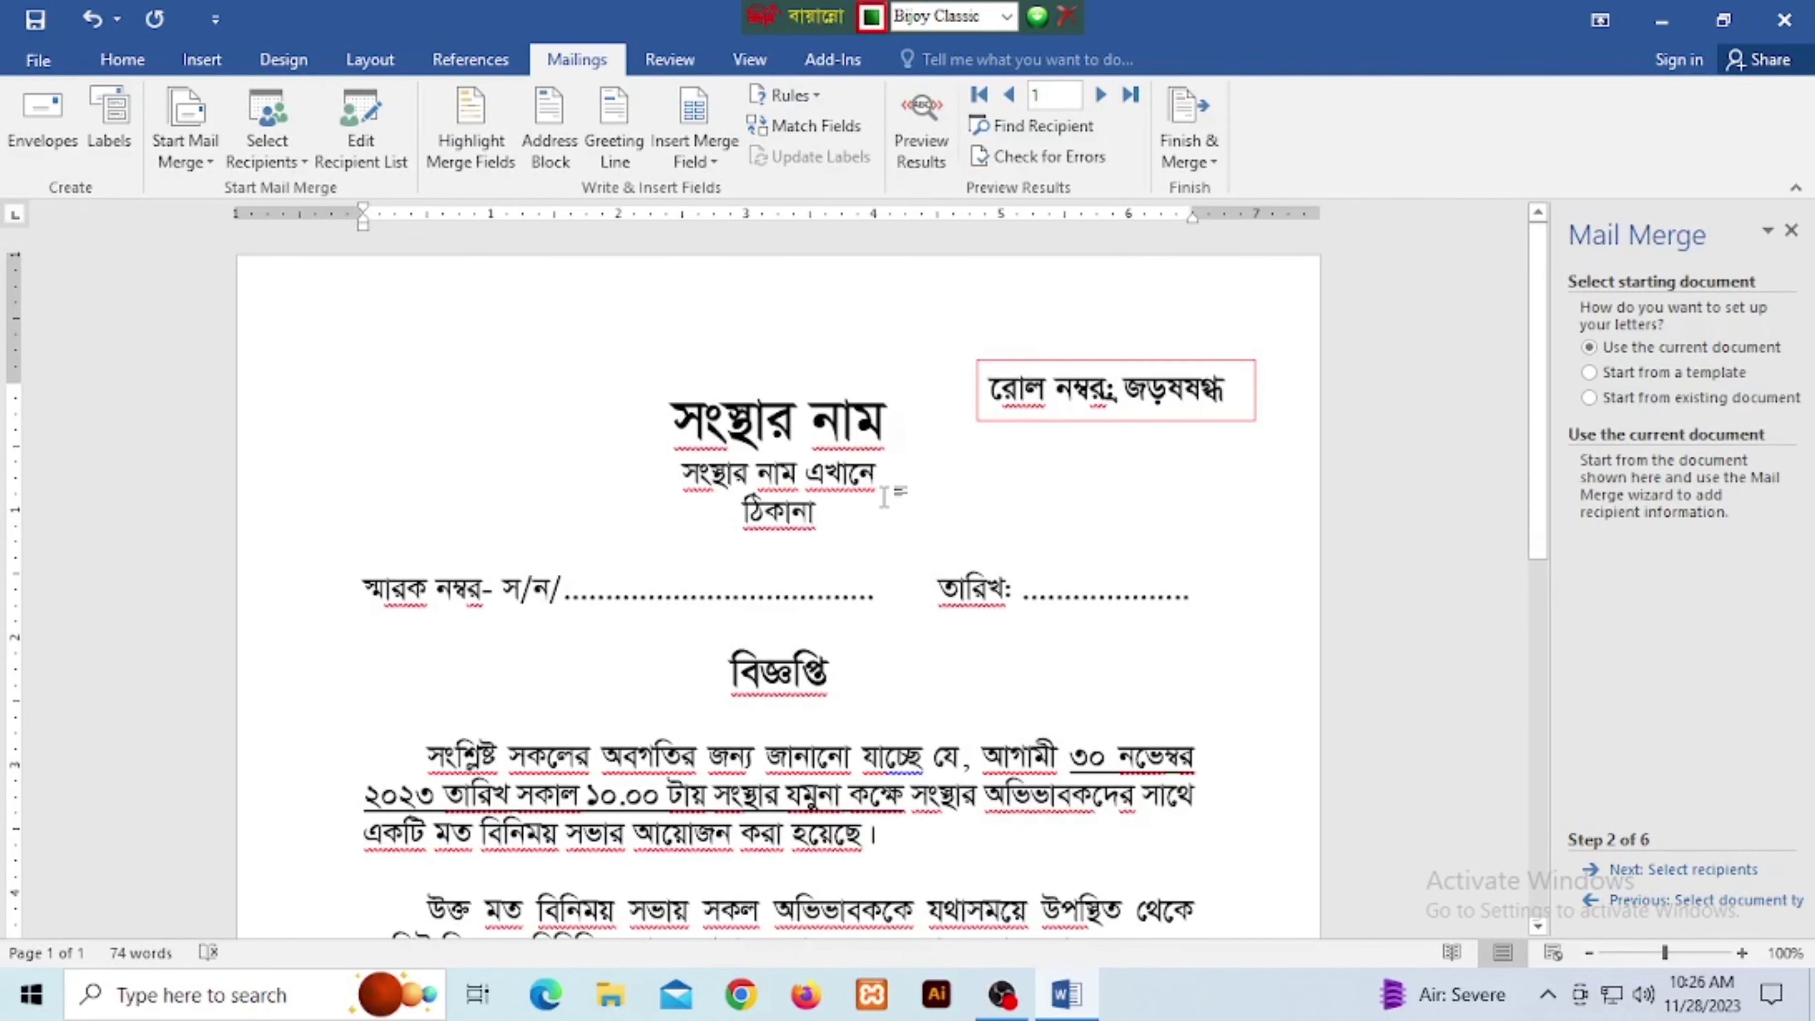
click(1783, 20)
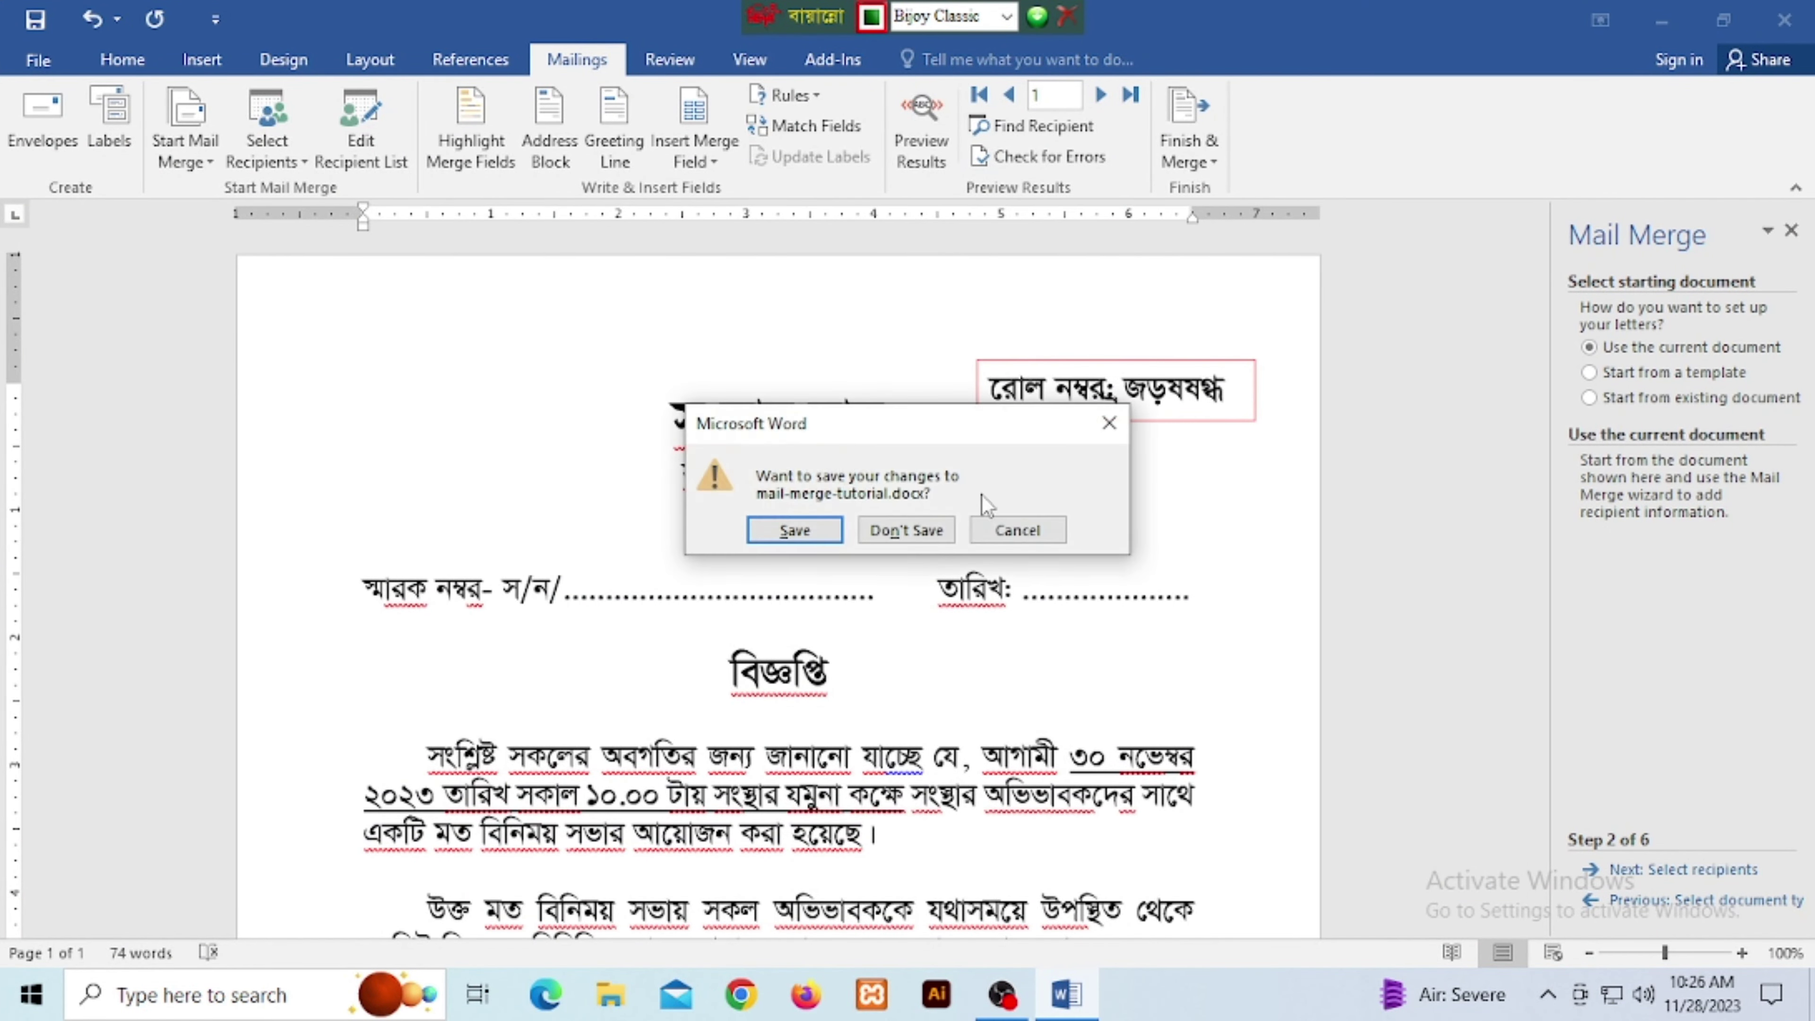
click(897, 529)
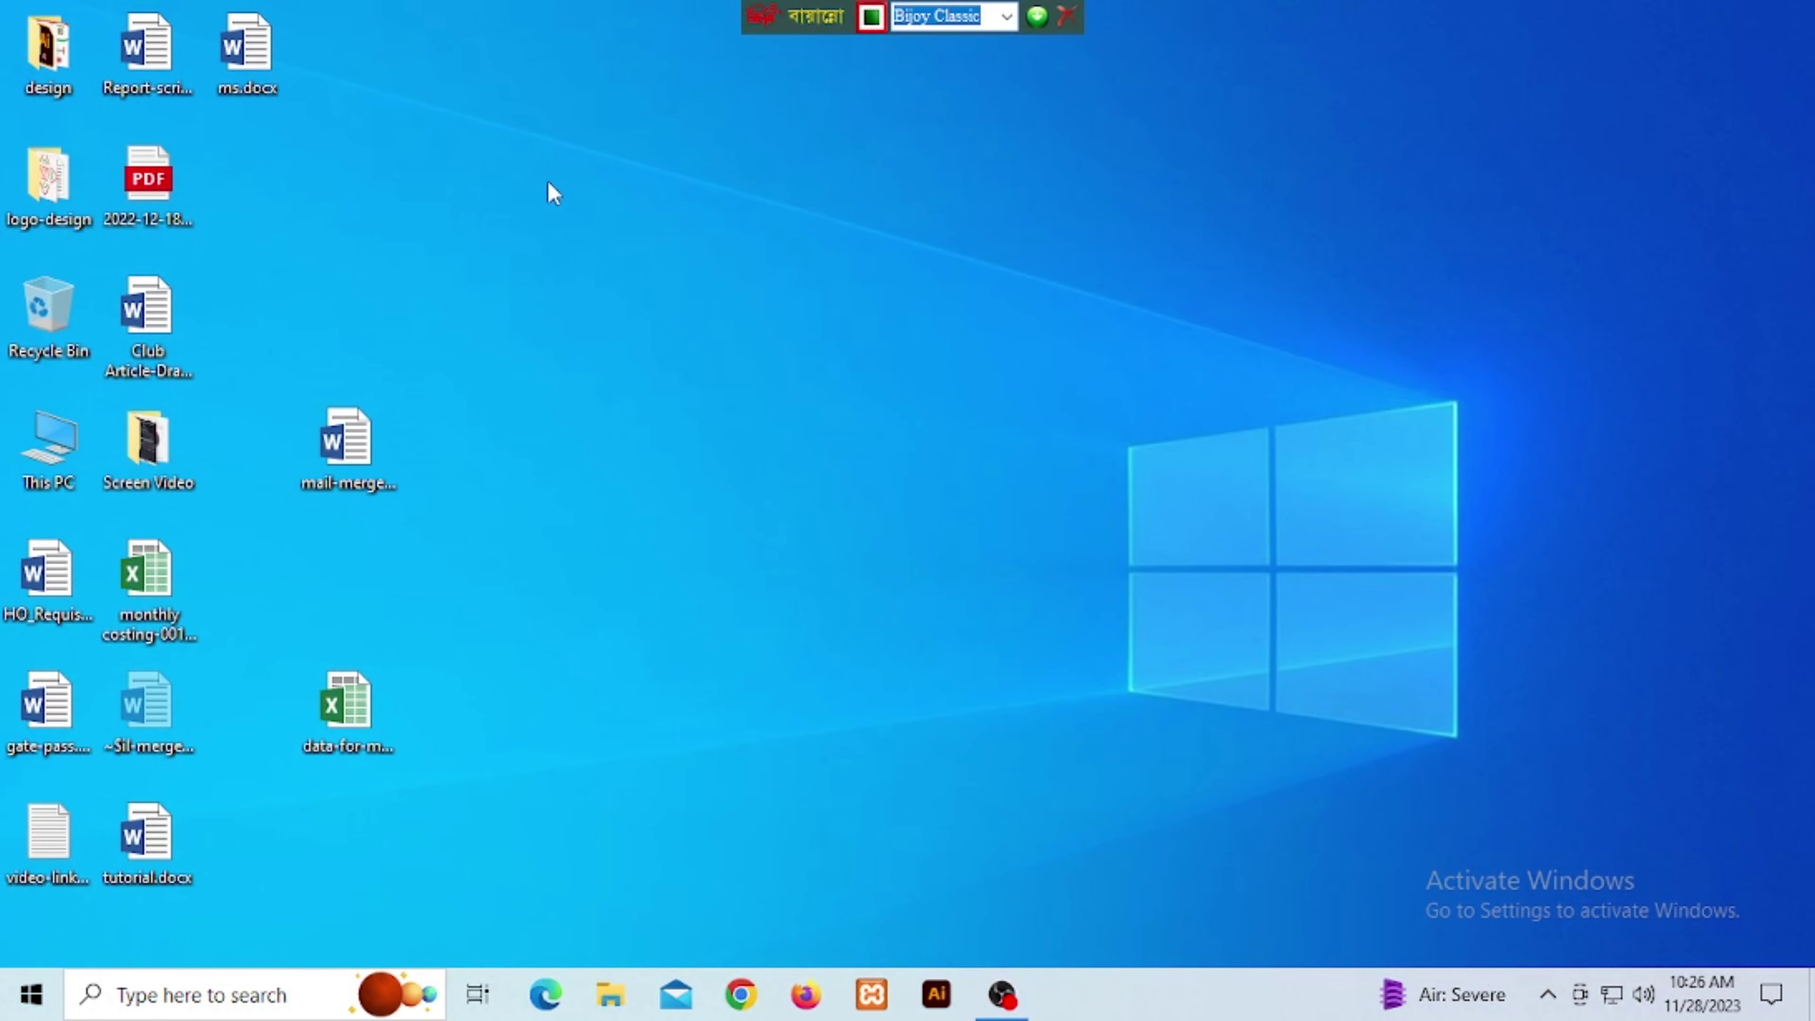
Refresh the desktop and reopen ms.docx in Word.
right_click(547, 180)
click(650, 262)
right_click(494, 141)
click(583, 217)
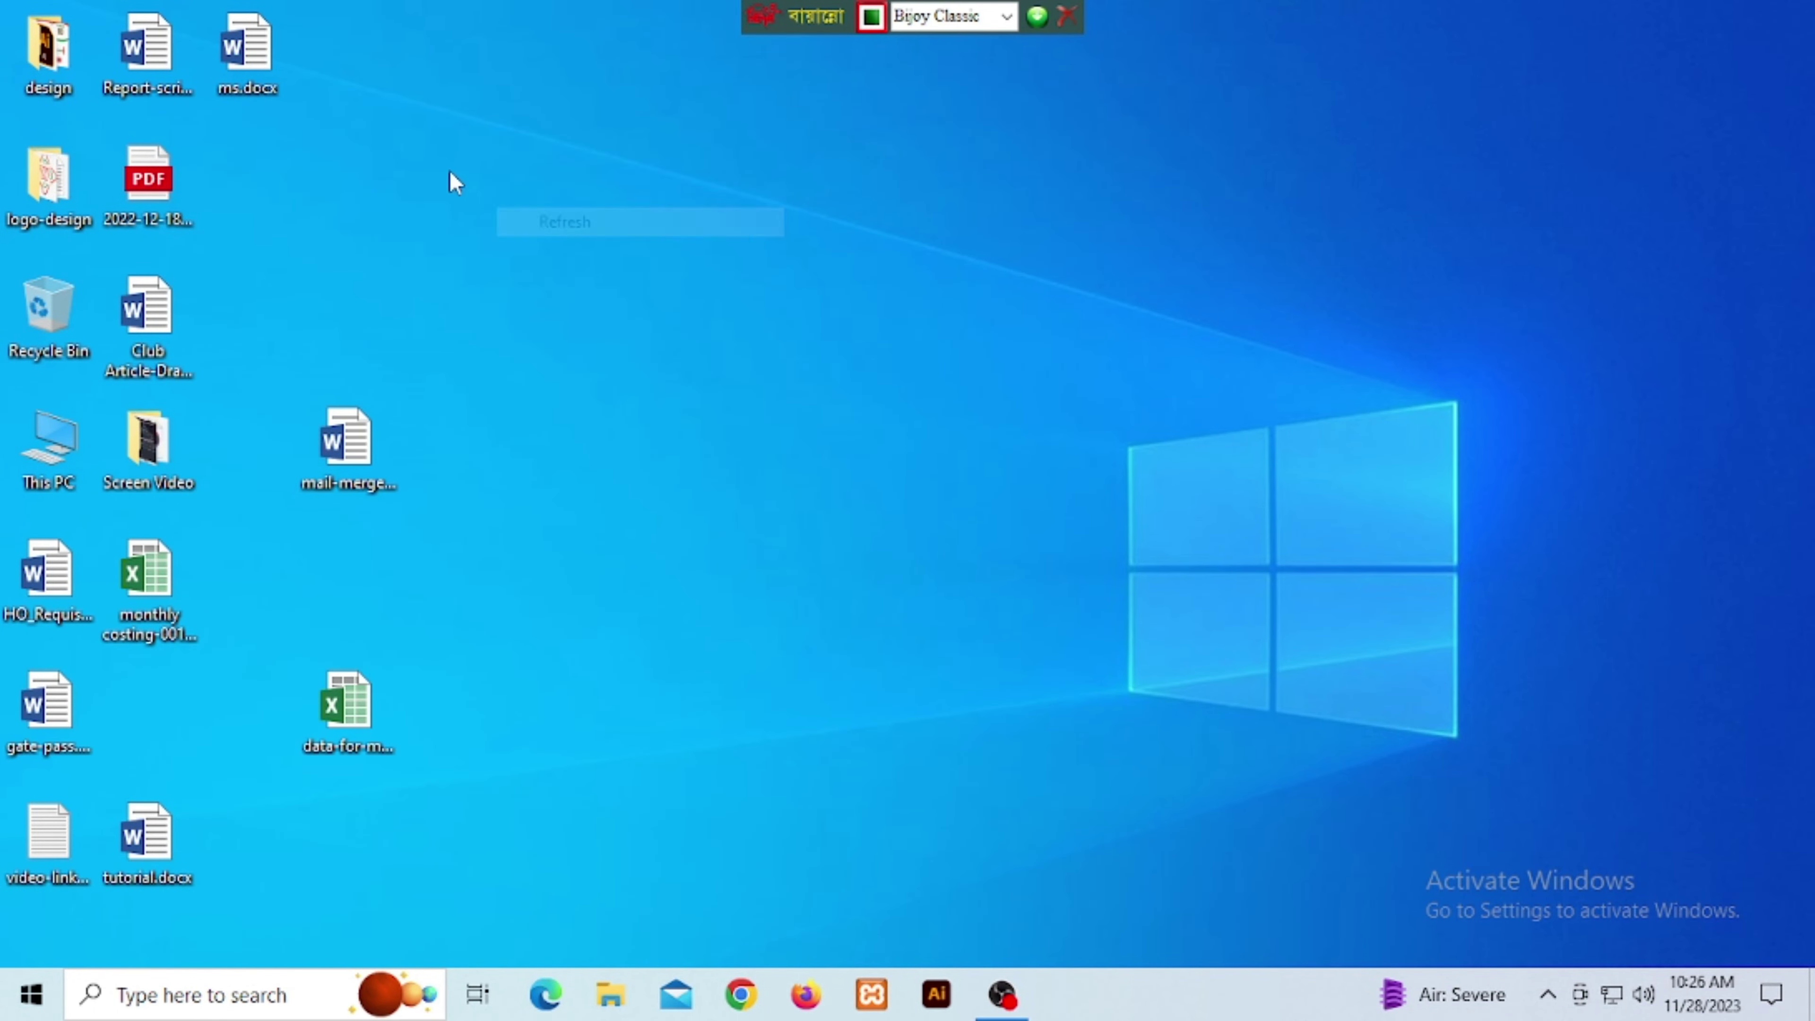
right_click(450, 171)
click(596, 250)
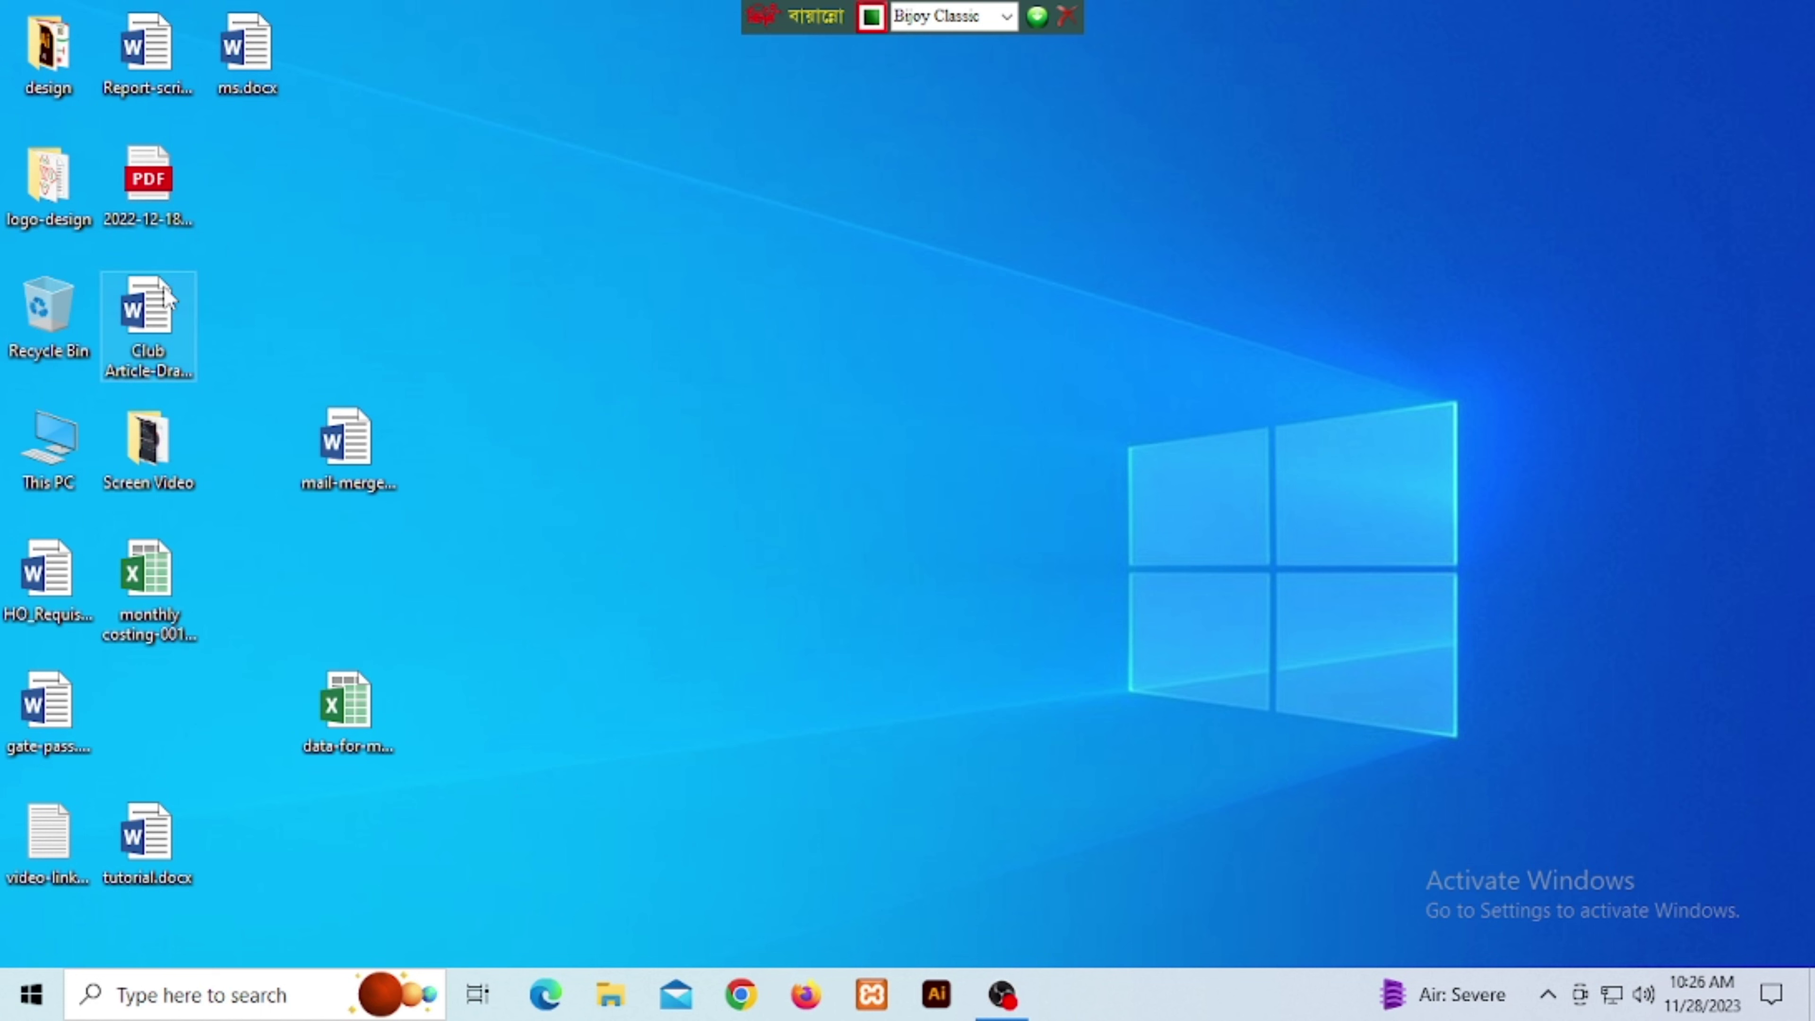
click(245, 59)
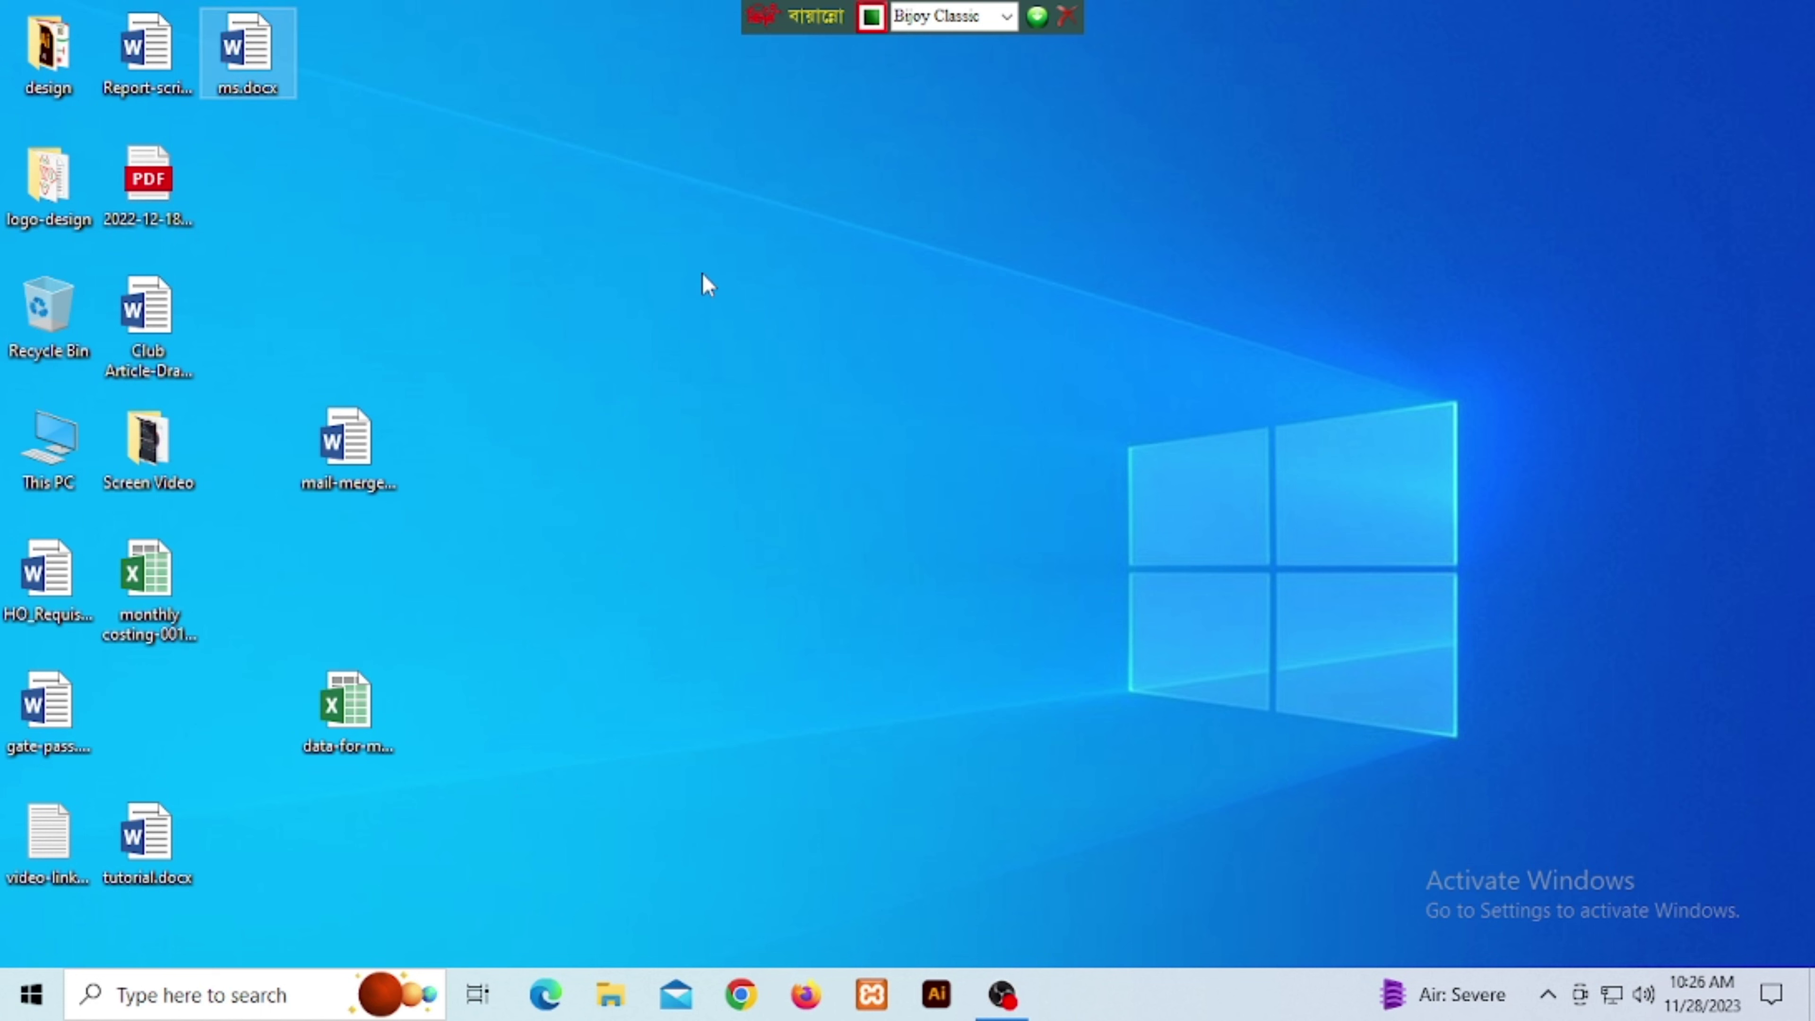
key(Return)
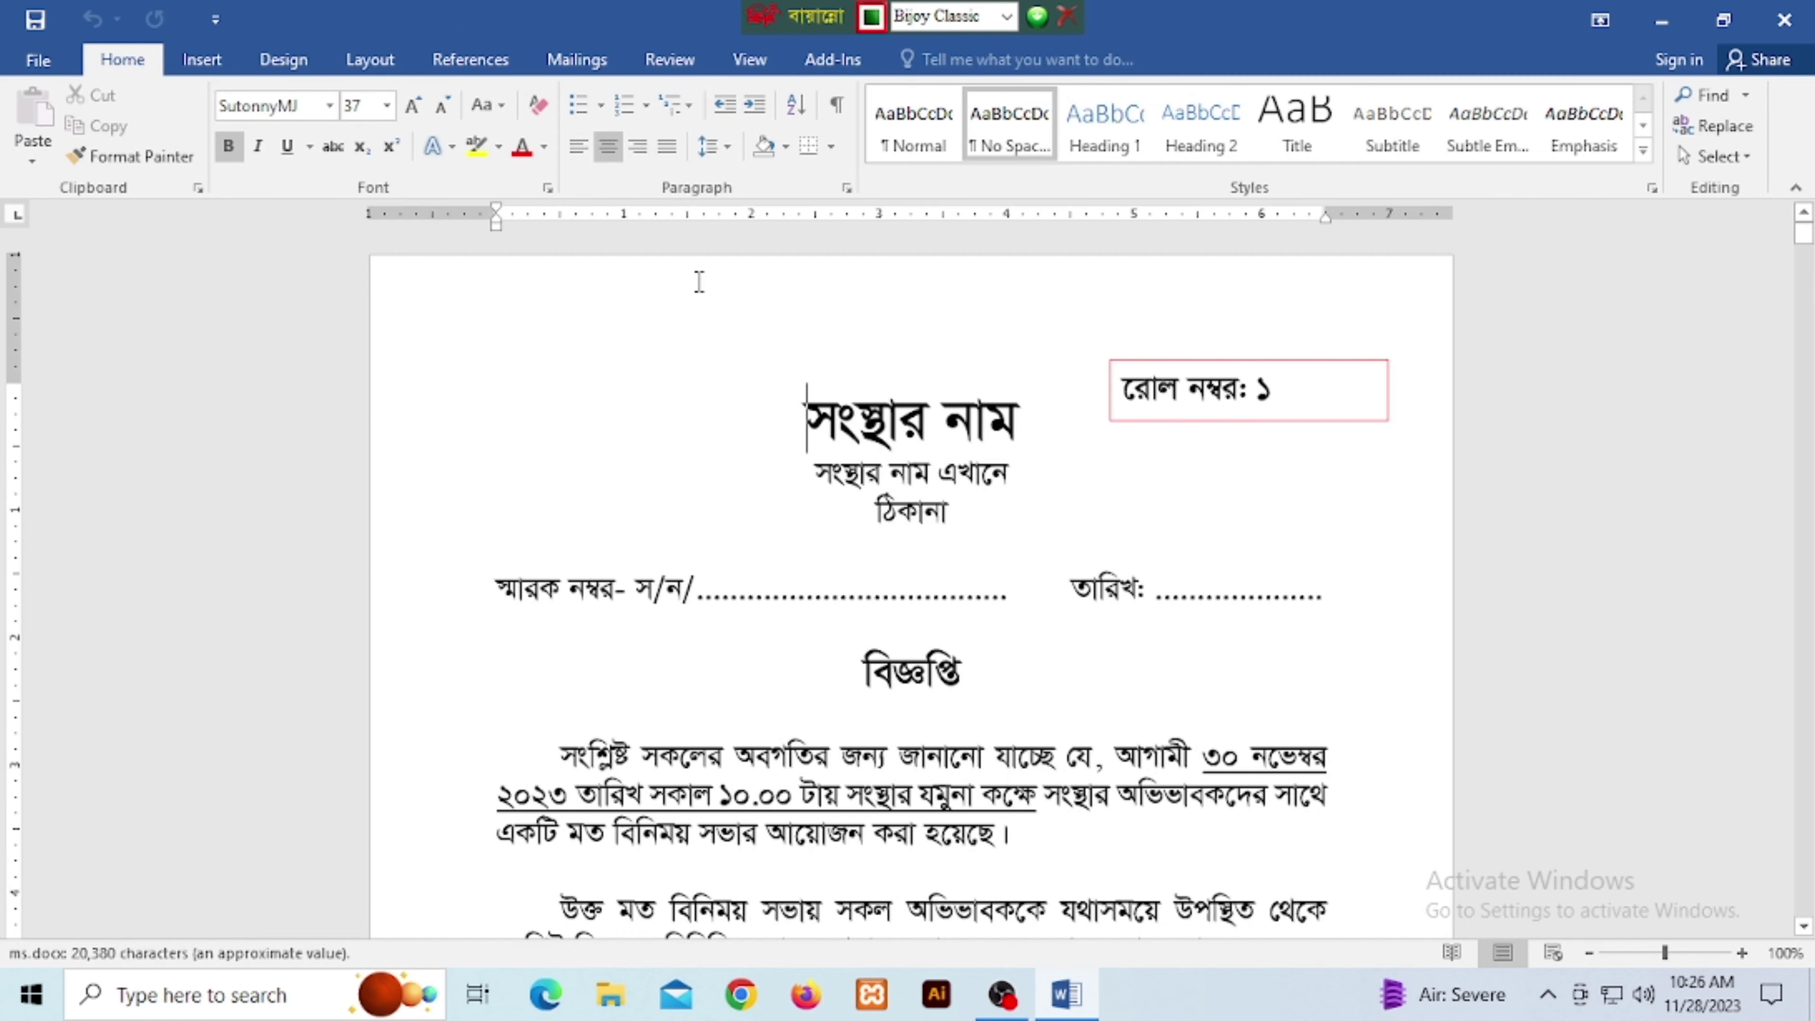
Scroll through ms.docx to check the merged letters.
scroll(972, 654, down, 3)
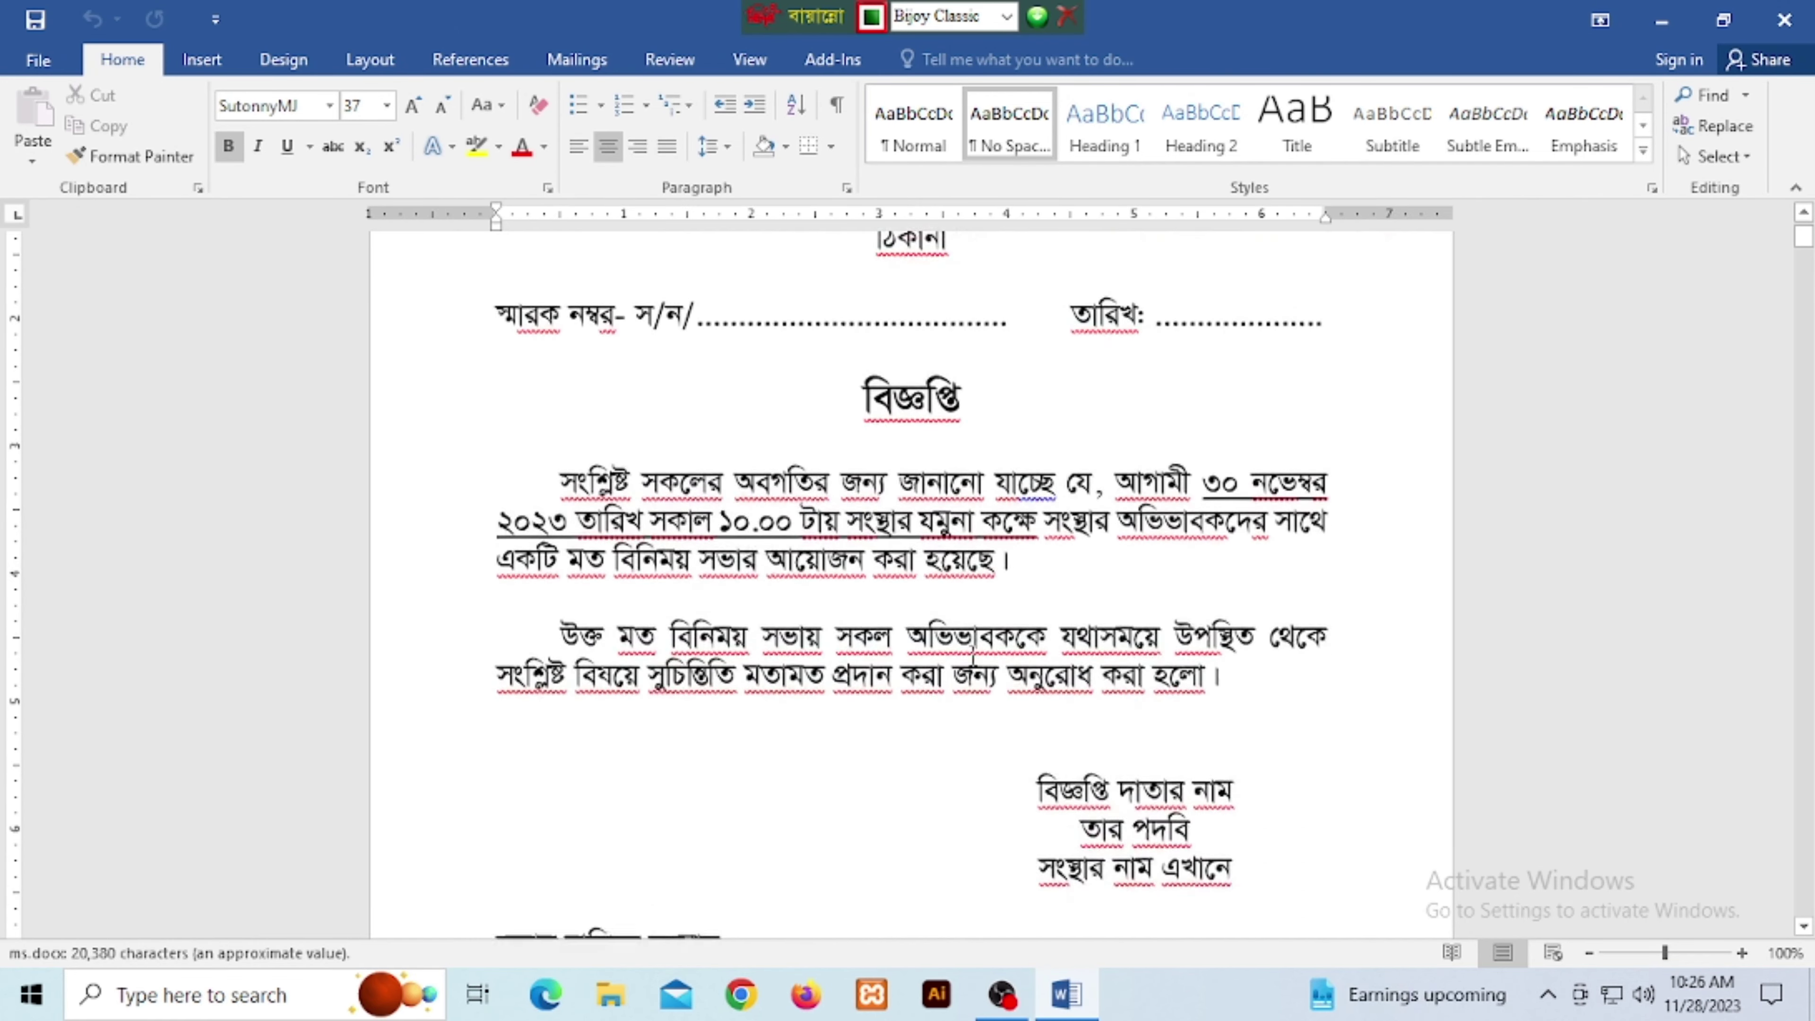
scroll(972, 654, down, 2)
scroll(997, 652, down, 3)
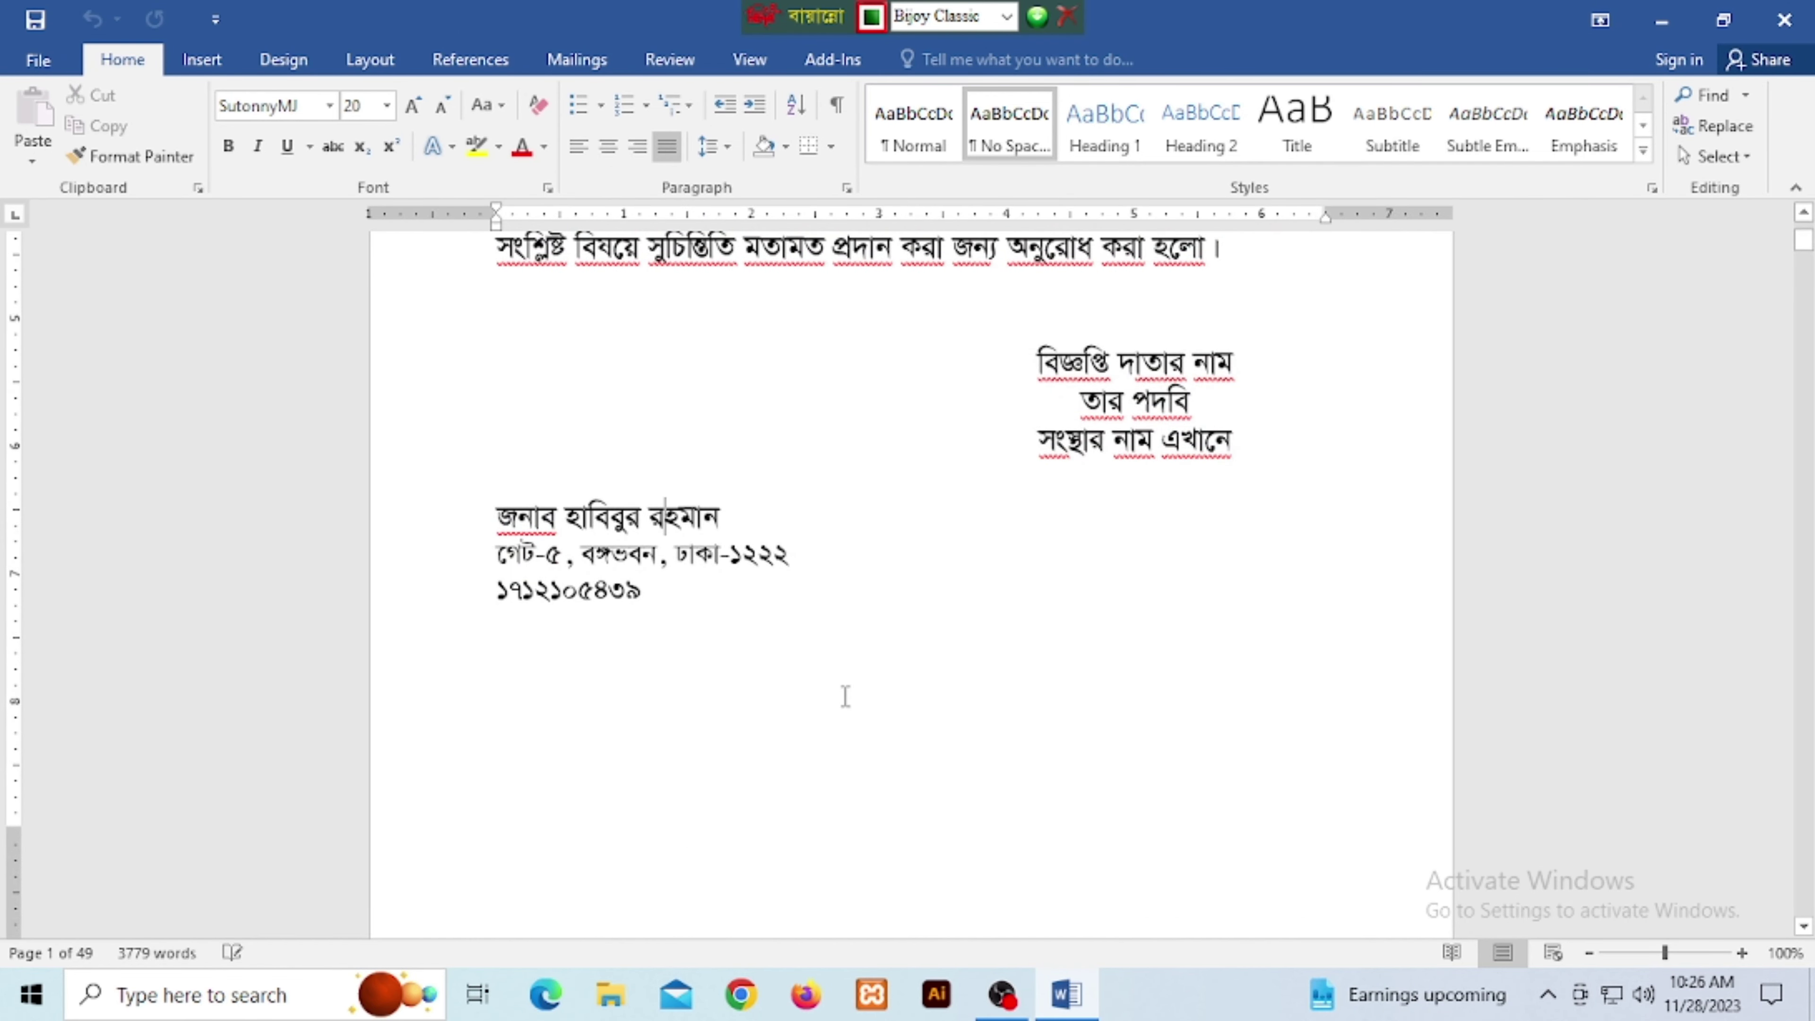
scroll(843, 697, up, 8)
scroll(857, 693, down, 3)
scroll(870, 690, down, 1)
scroll(871, 691, down, 8)
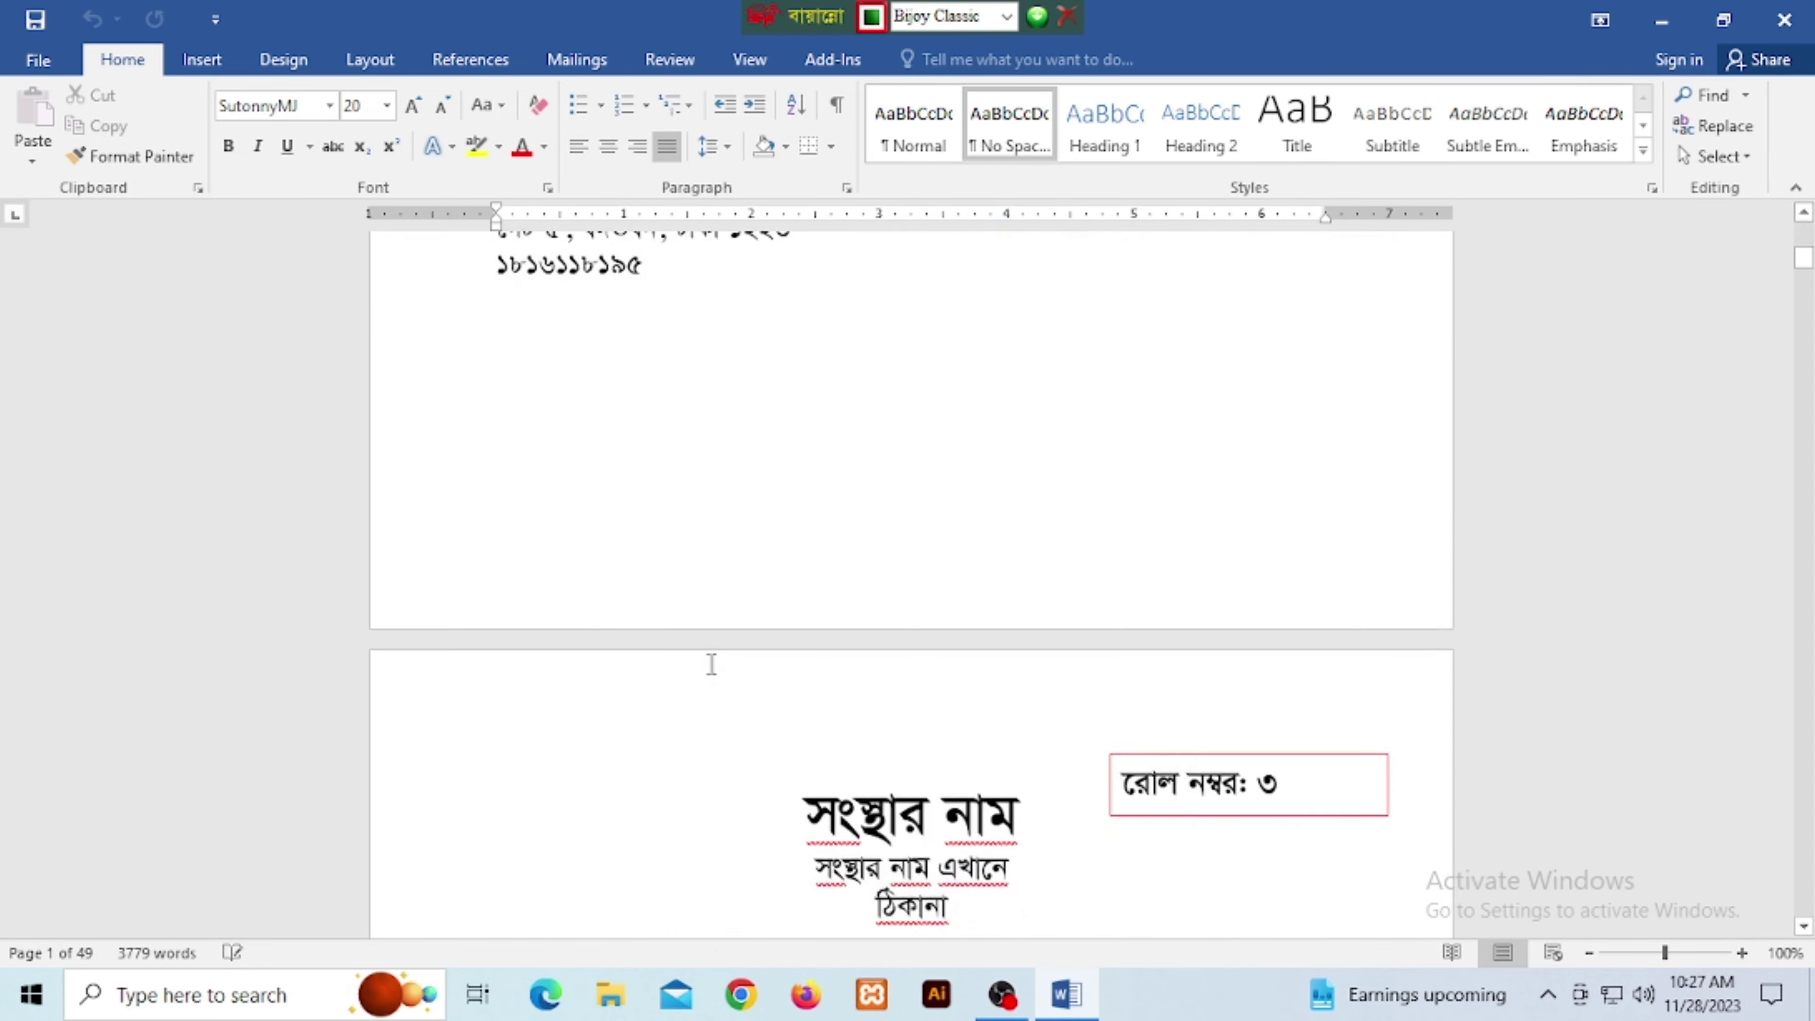
scroll(709, 661, down, 5)
scroll(786, 686, down, 8)
scroll(850, 717, down, 8)
scroll(853, 715, down, 9)
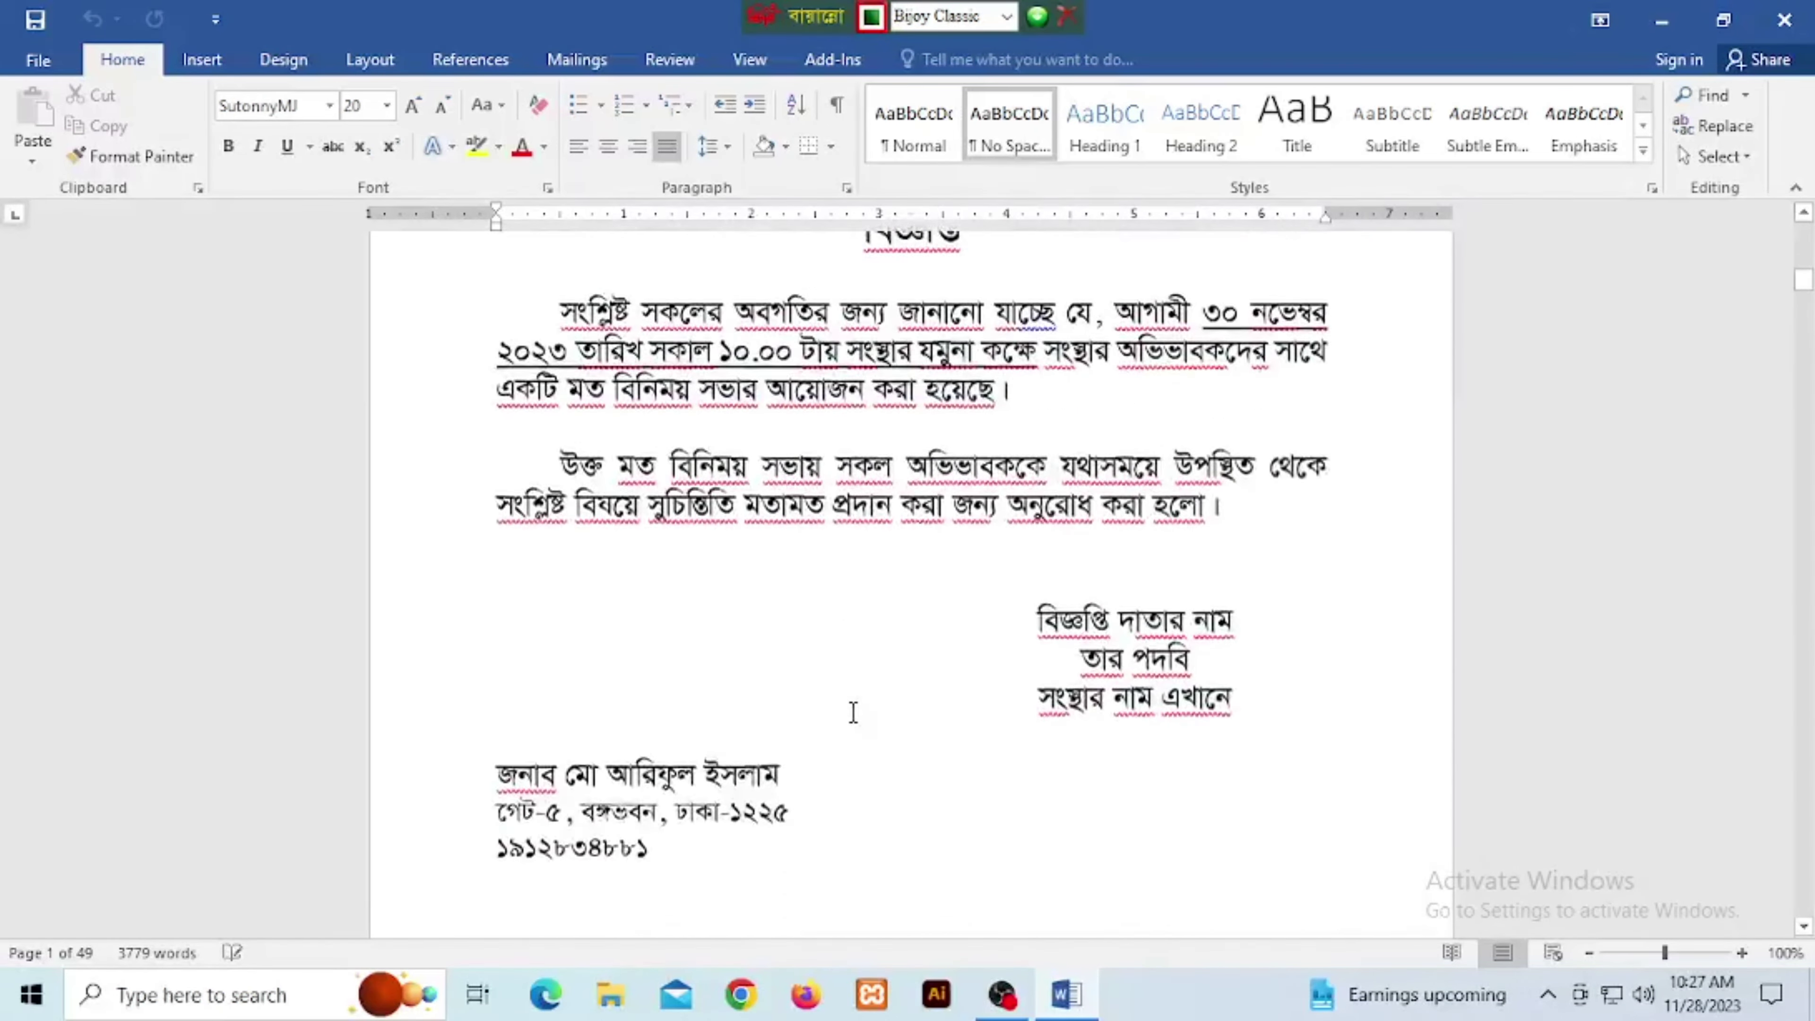
scroll(750, 693, down, 5)
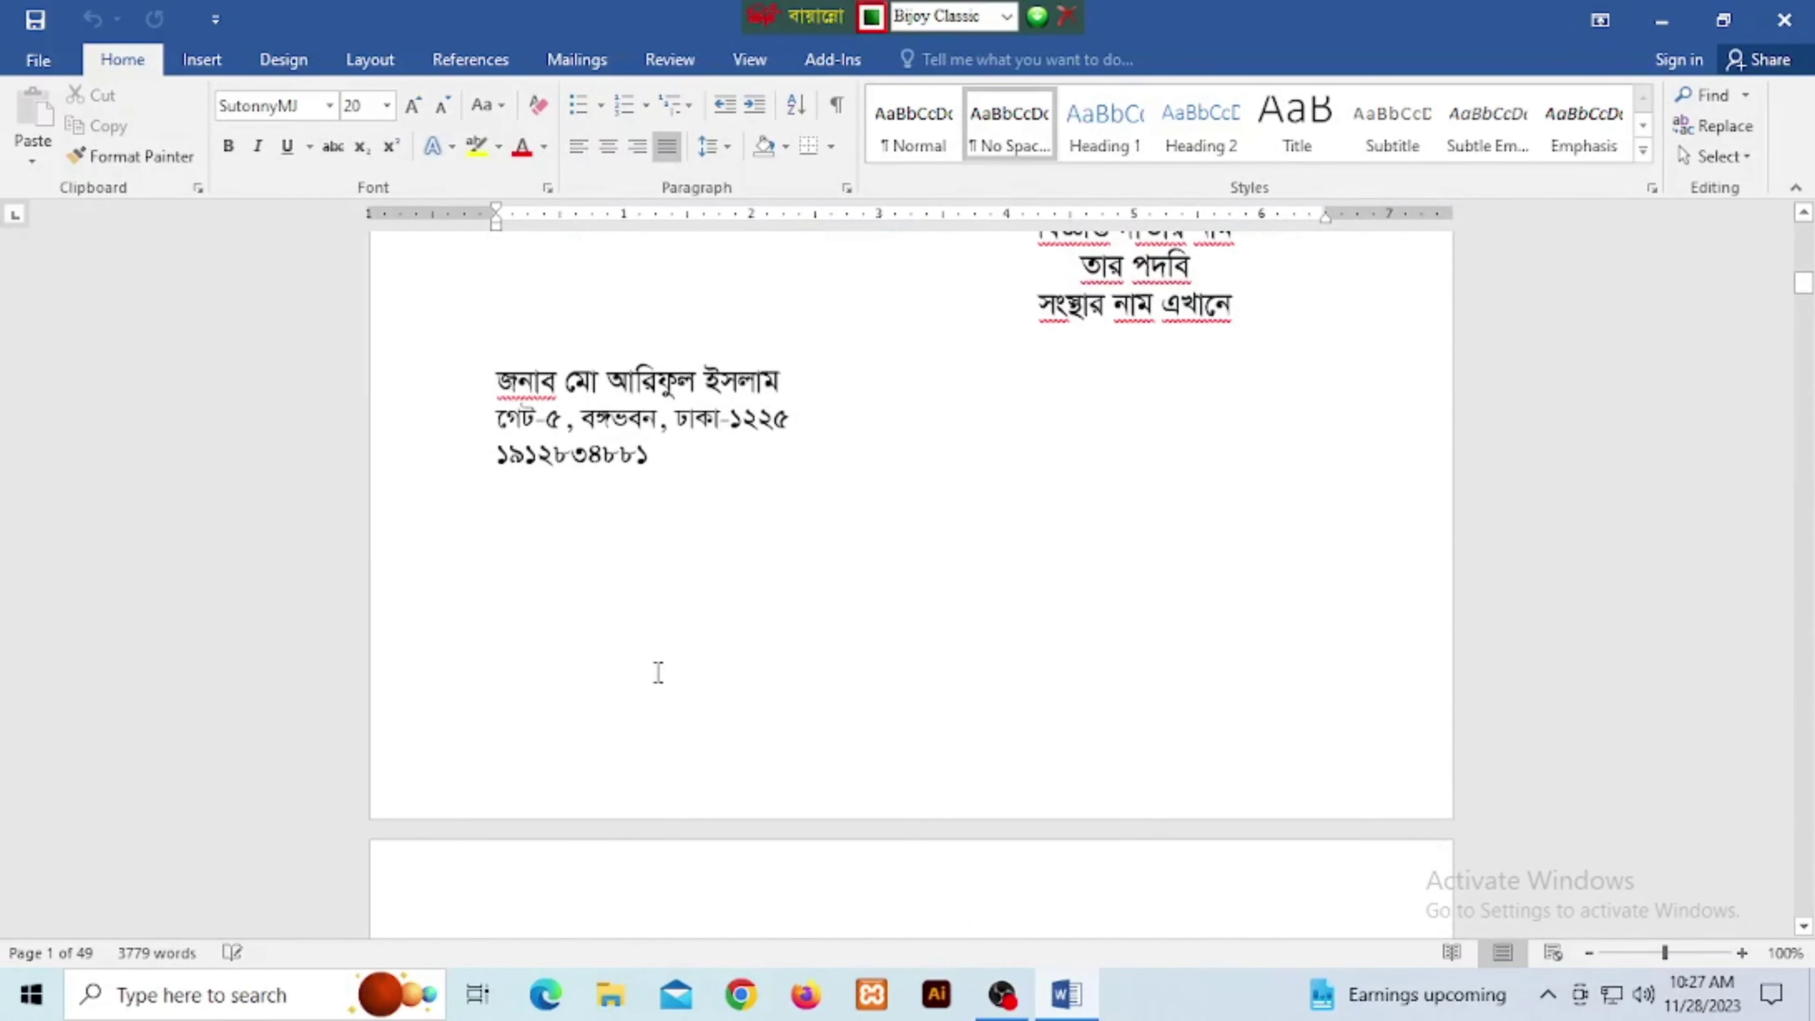
Set the print range to pages 1-44 in the Print settings.
click(39, 63)
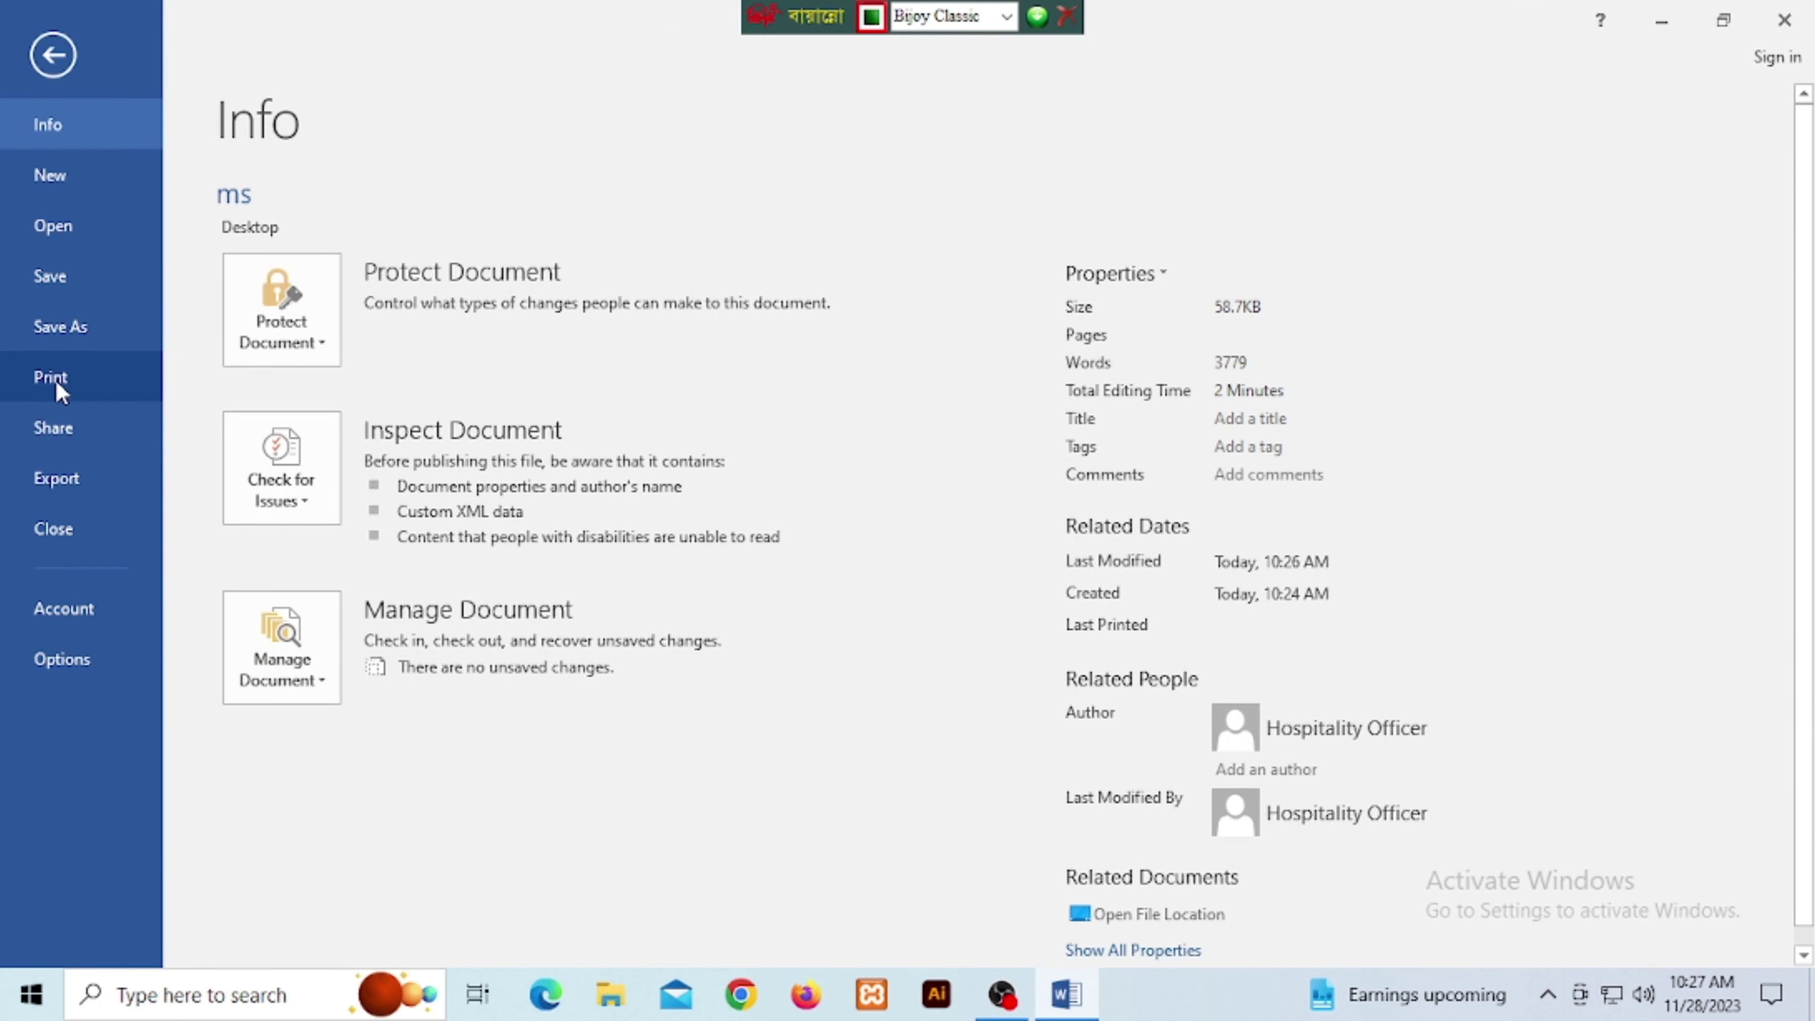
click(61, 391)
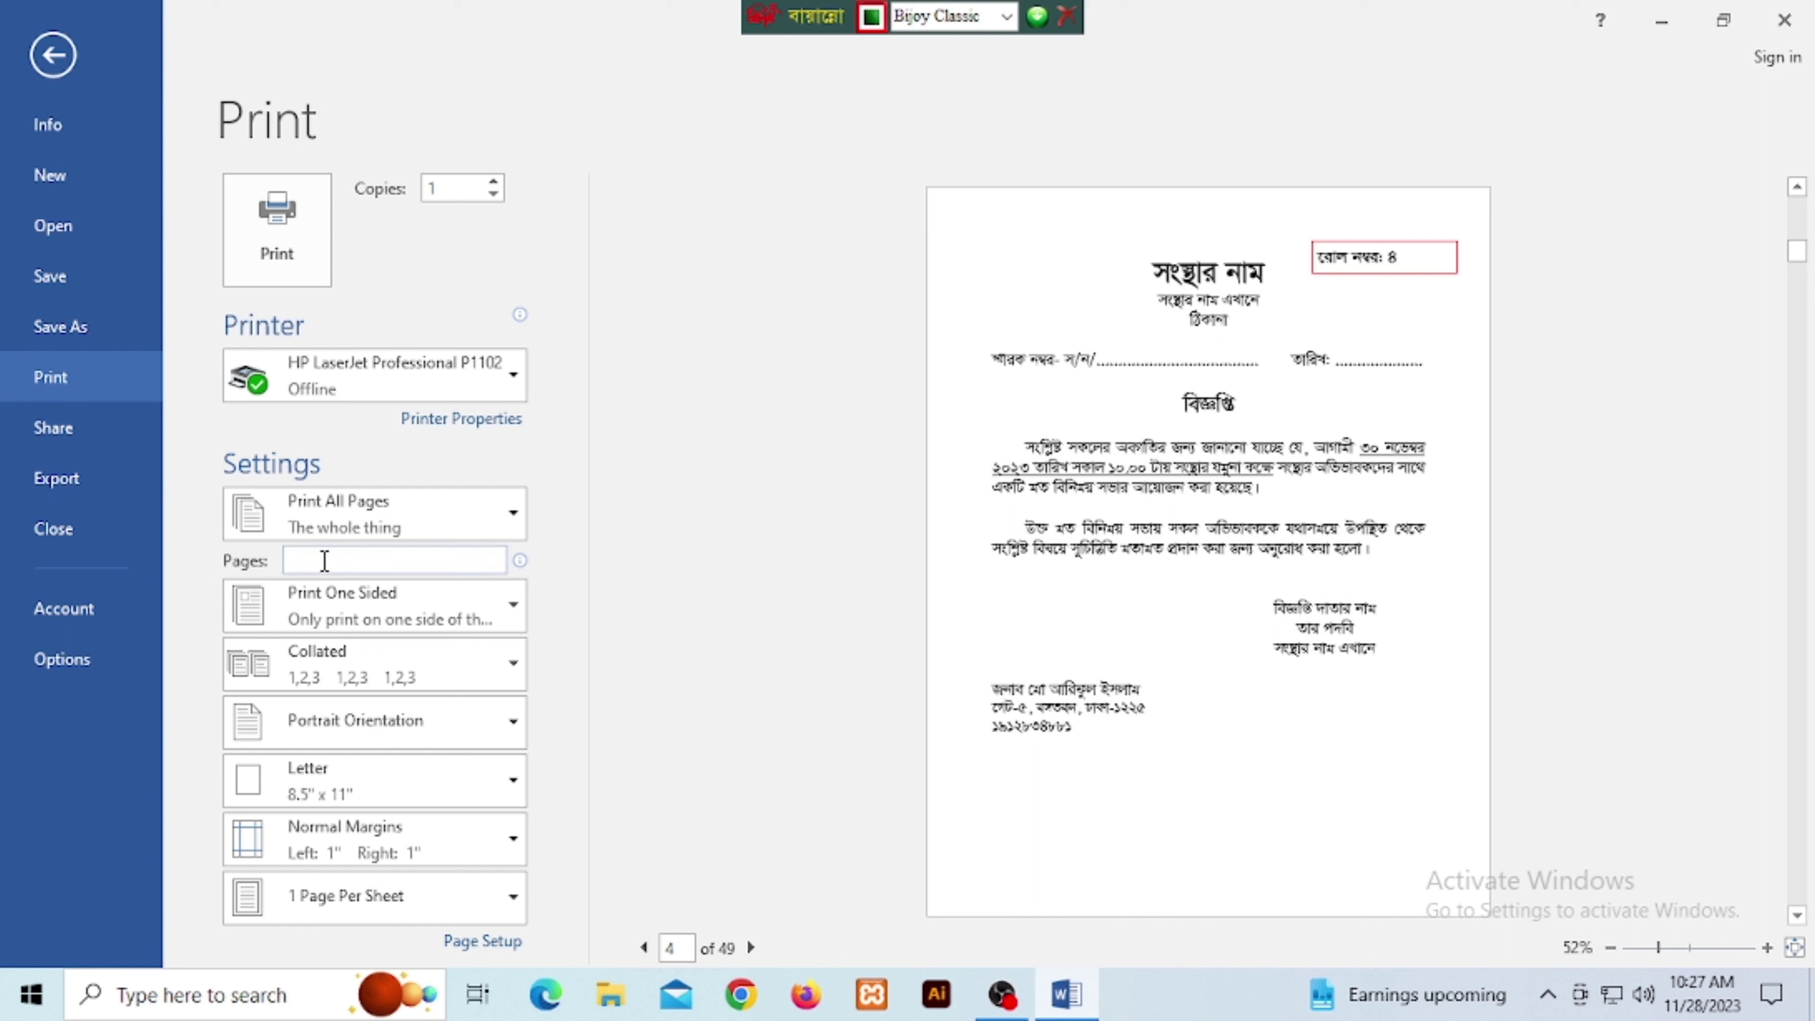
text(1-)
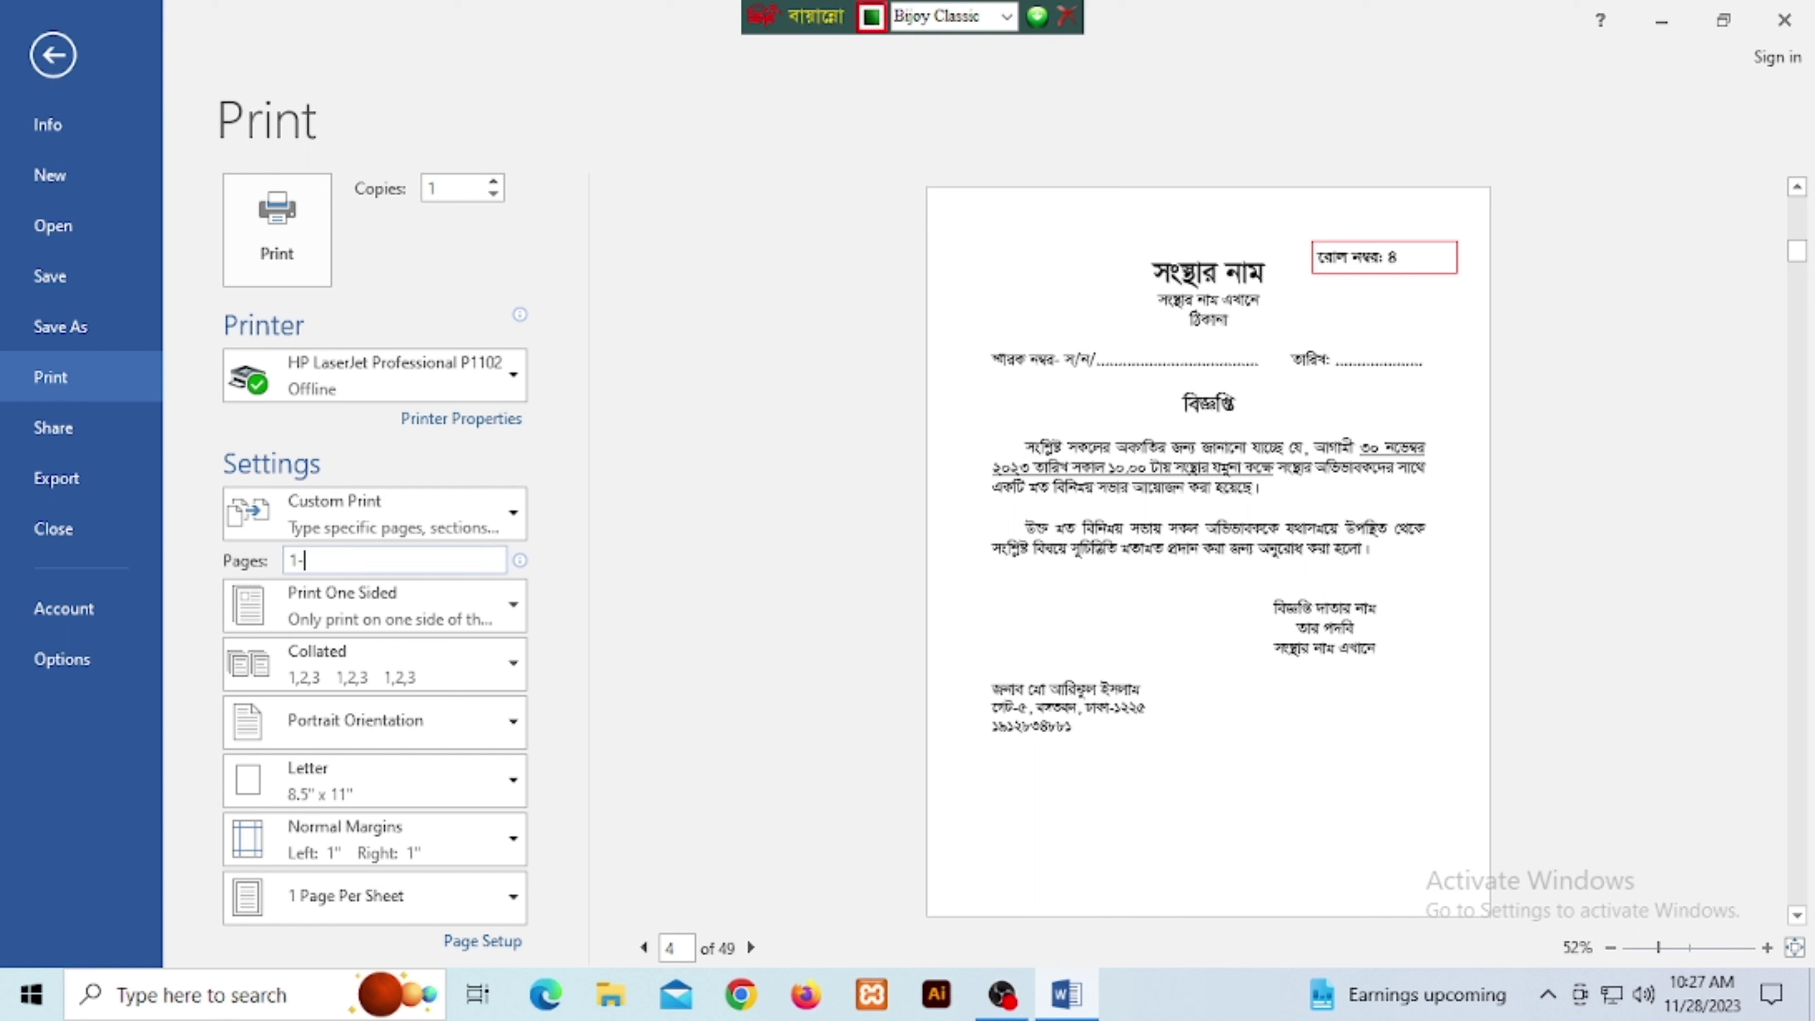
text(44)
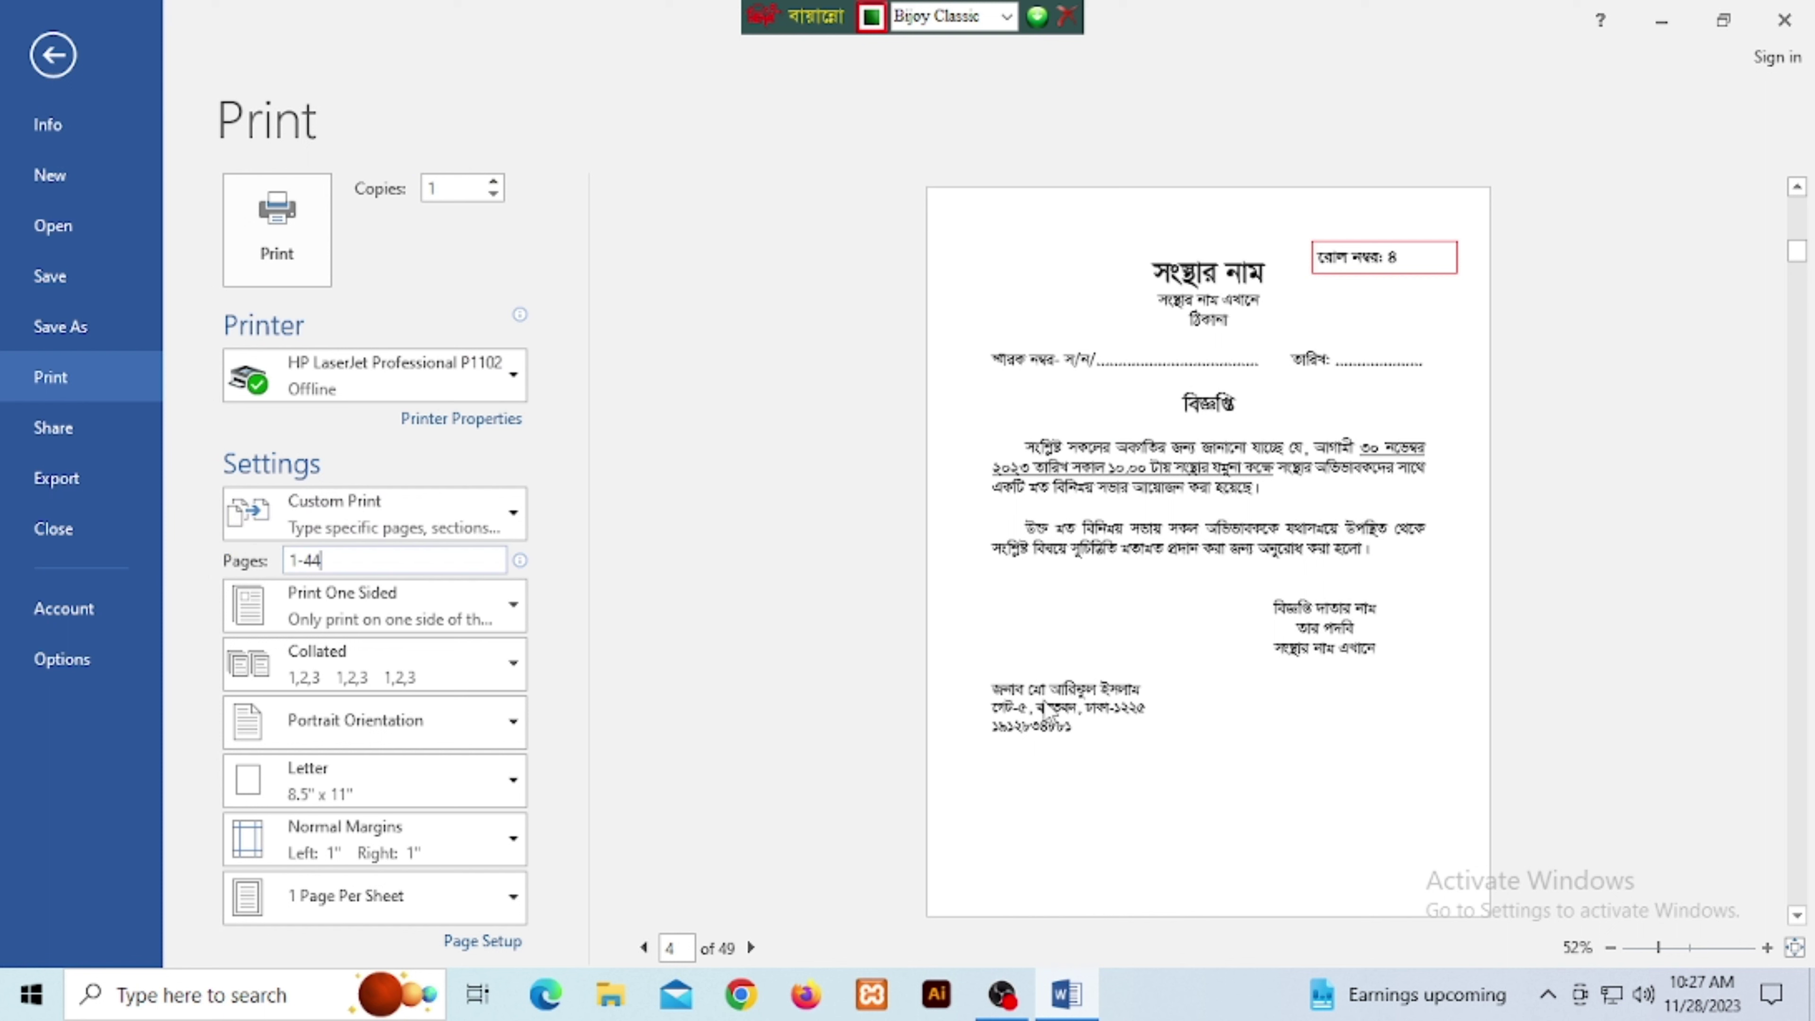
scroll(651, 762, down, 1)
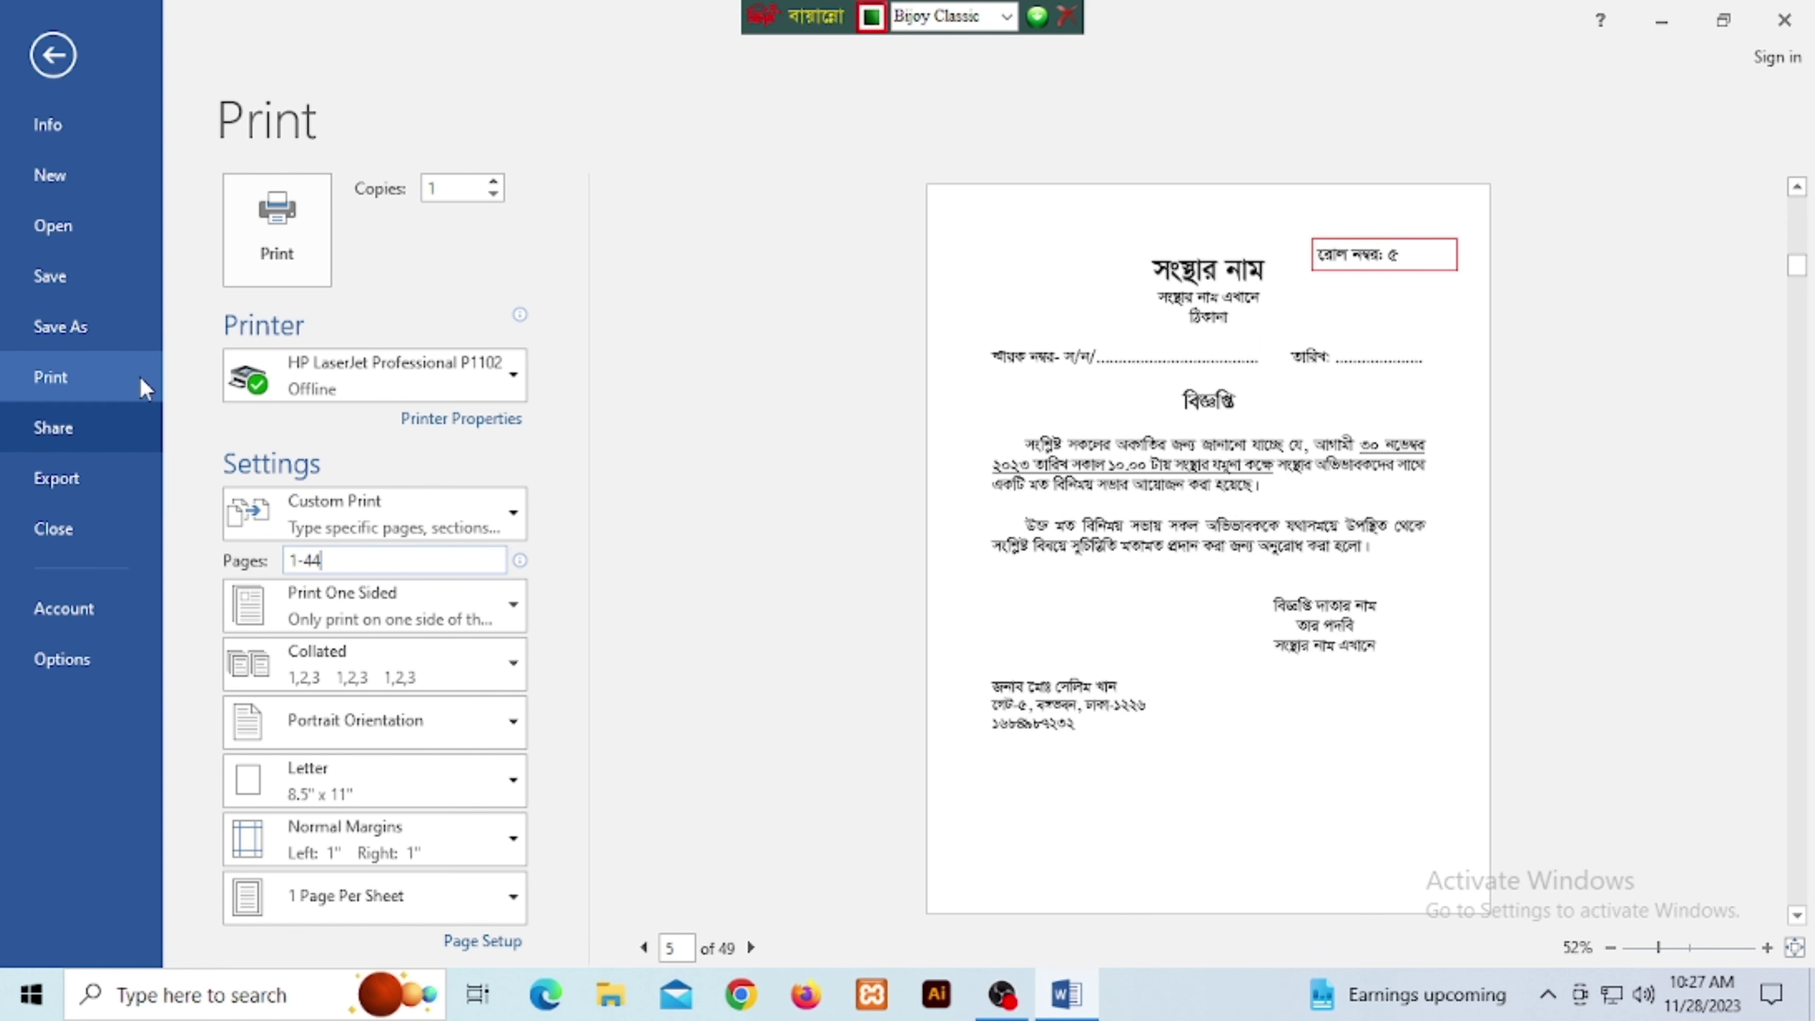
Return to the document and close ms.docx and Word.
click(54, 57)
scroll(1215, 363, up, 5)
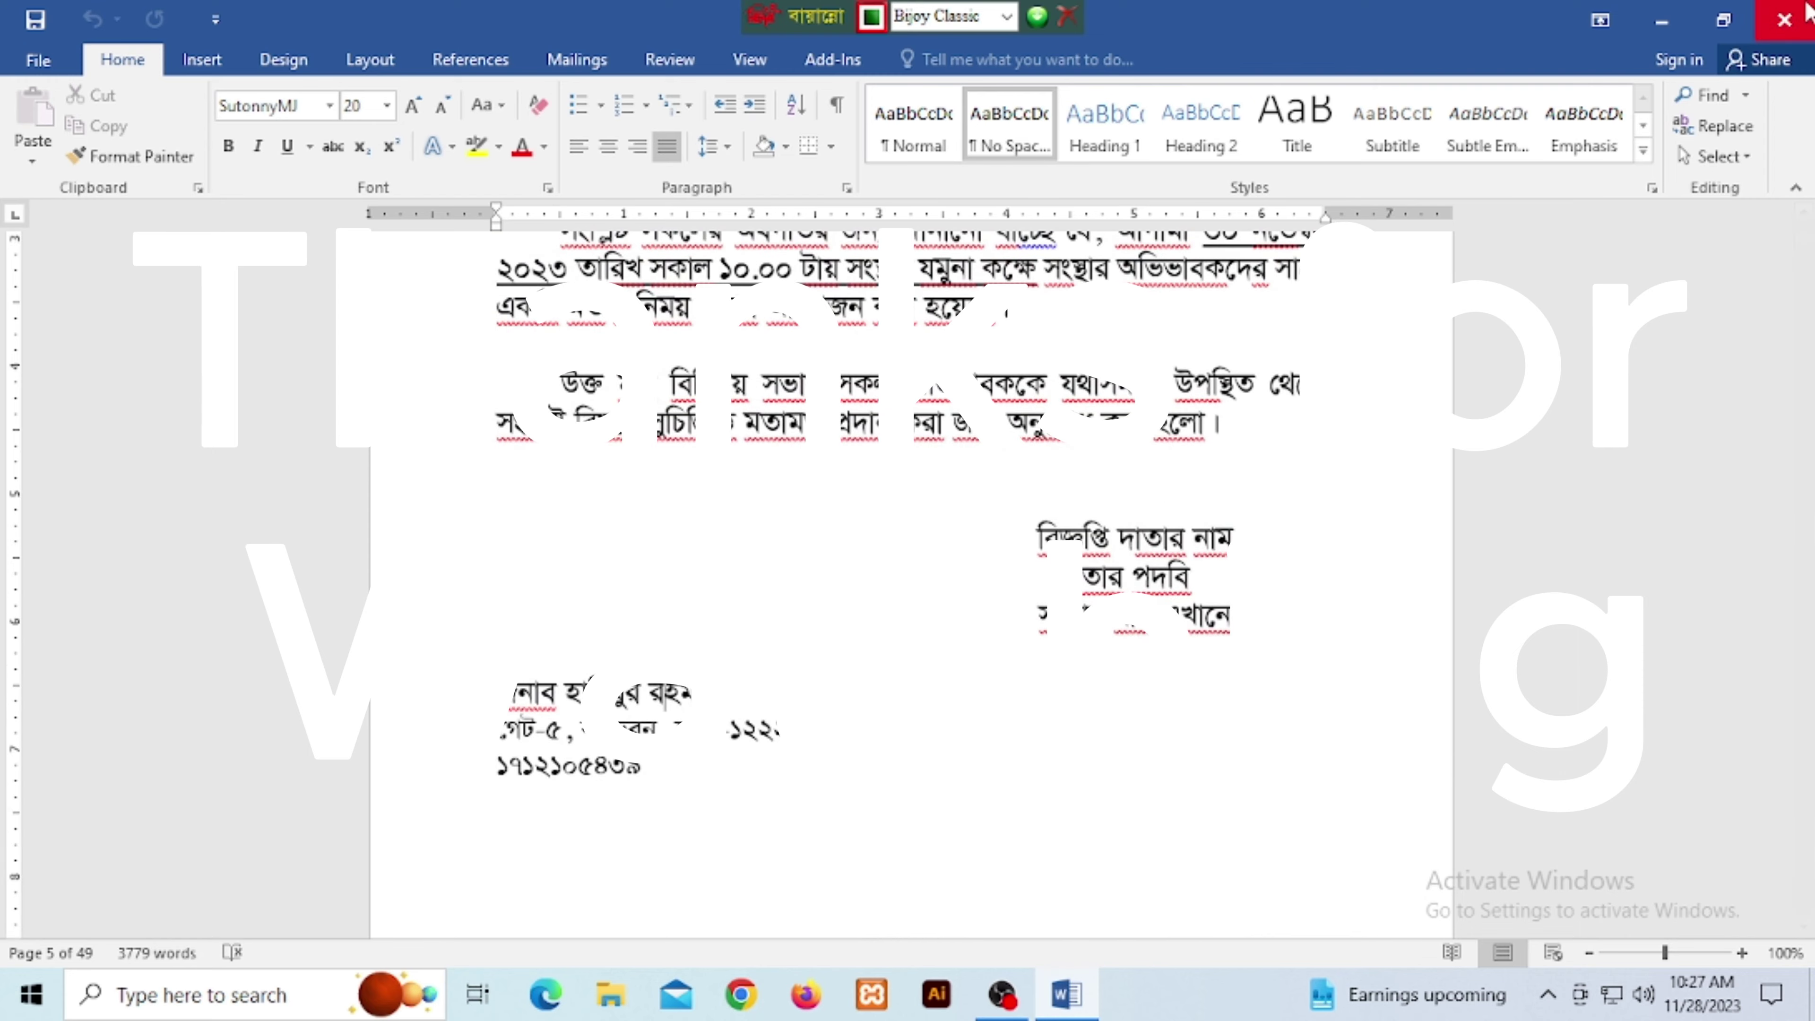
click(1784, 20)
right_click(635, 335)
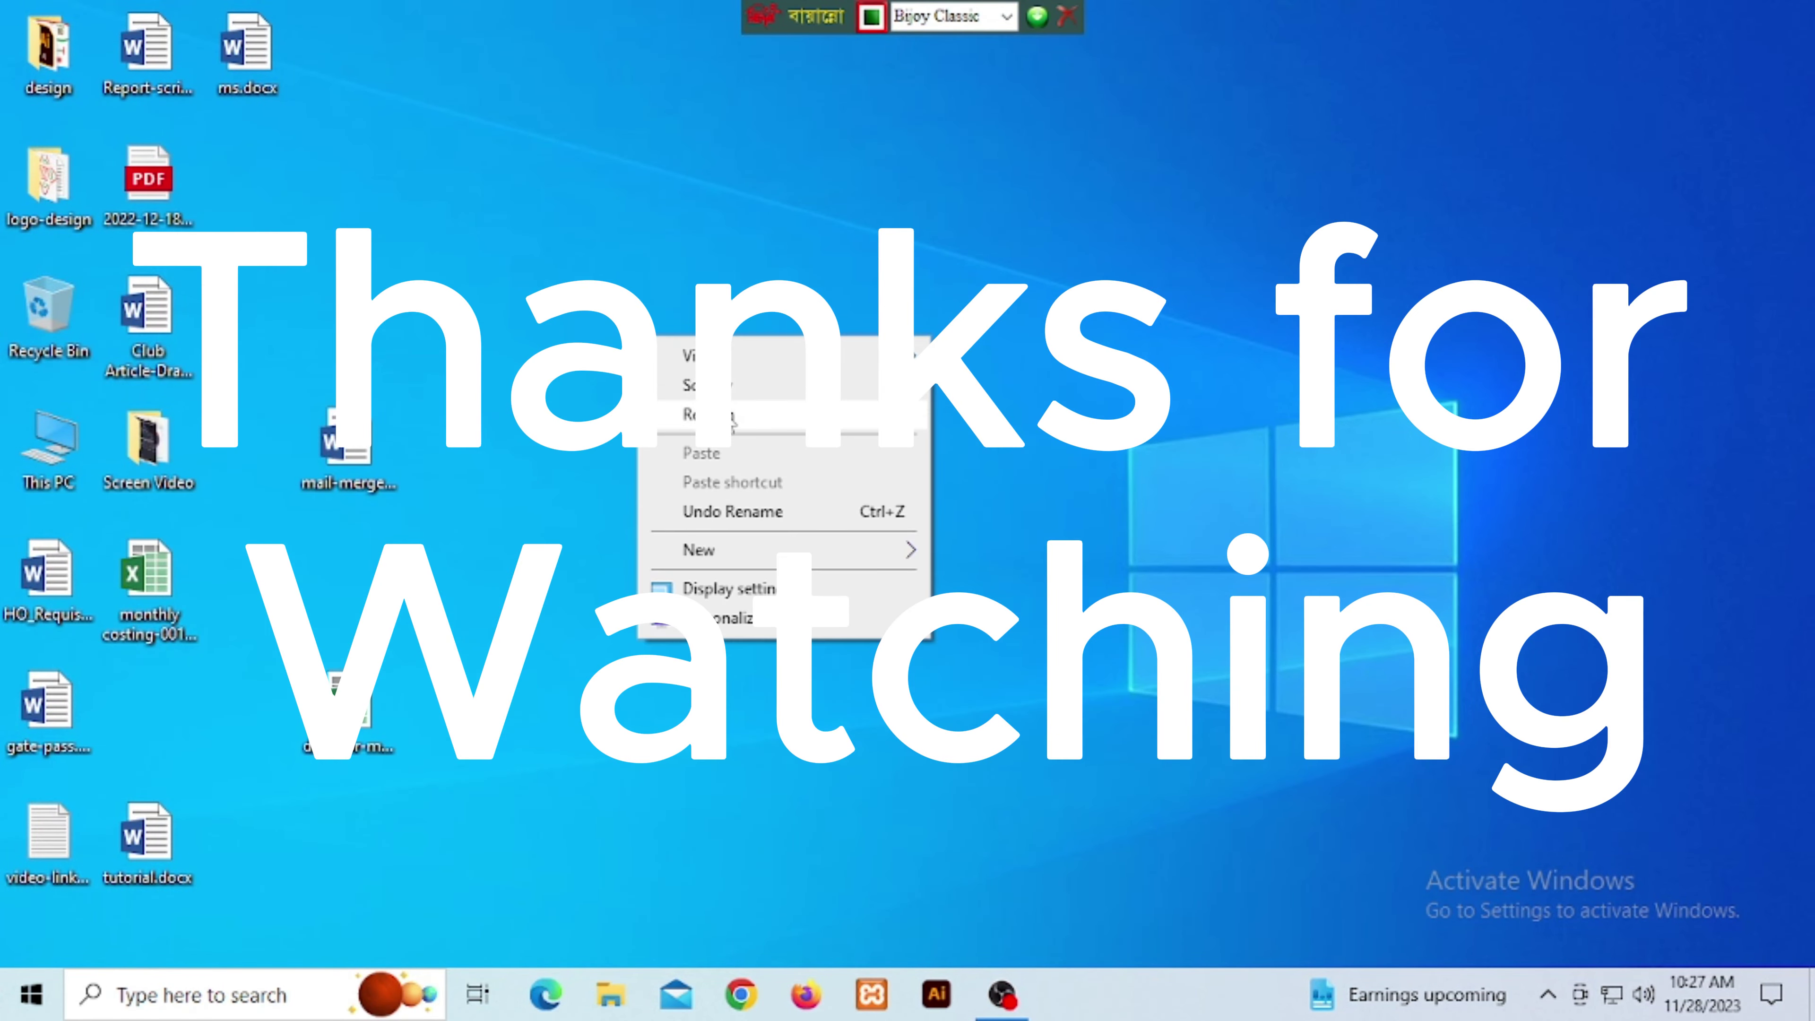